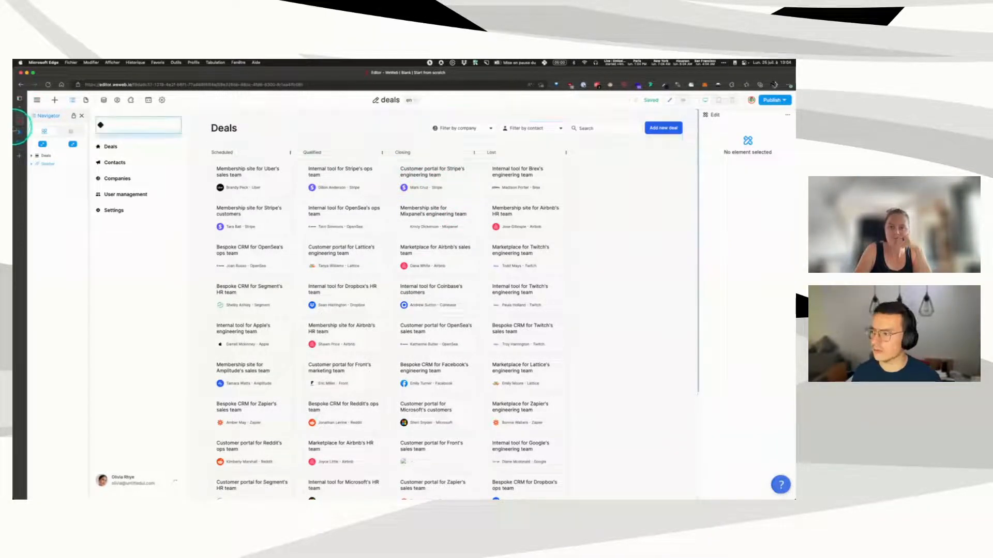
Step: Switch to Xano and delete the "Customer portal for Front's sales team" record from the deal table
left_click(18, 132)
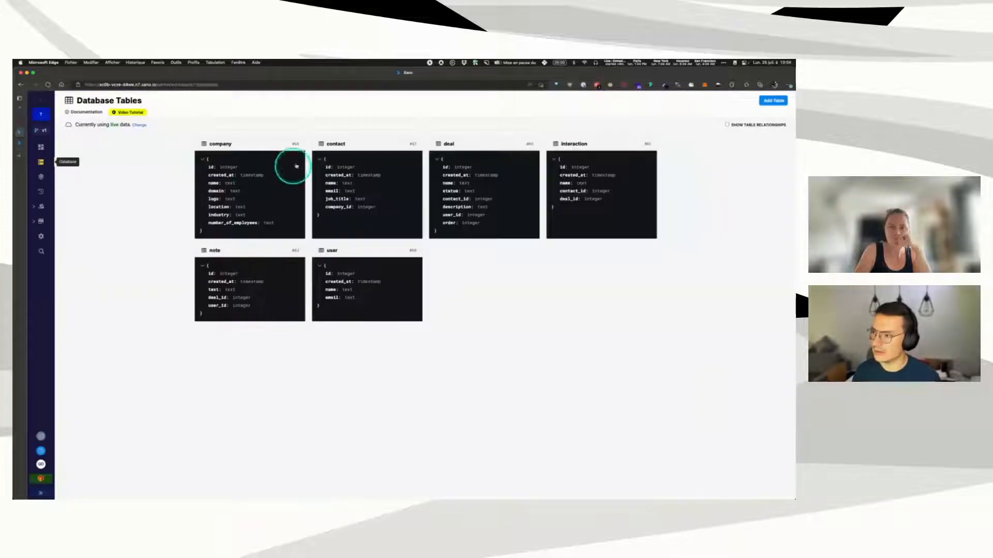
left_click(495, 151)
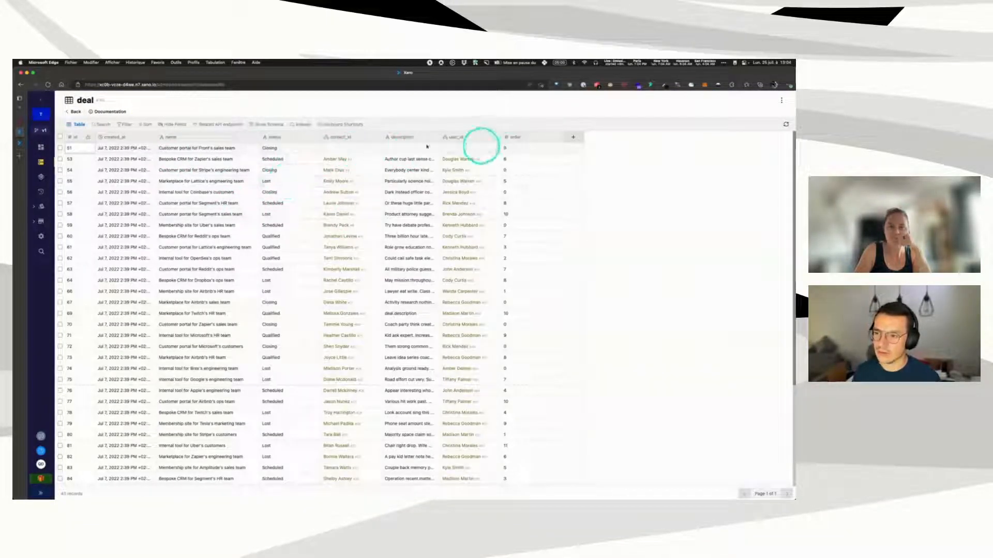
left_click(60, 149)
left_click(112, 125)
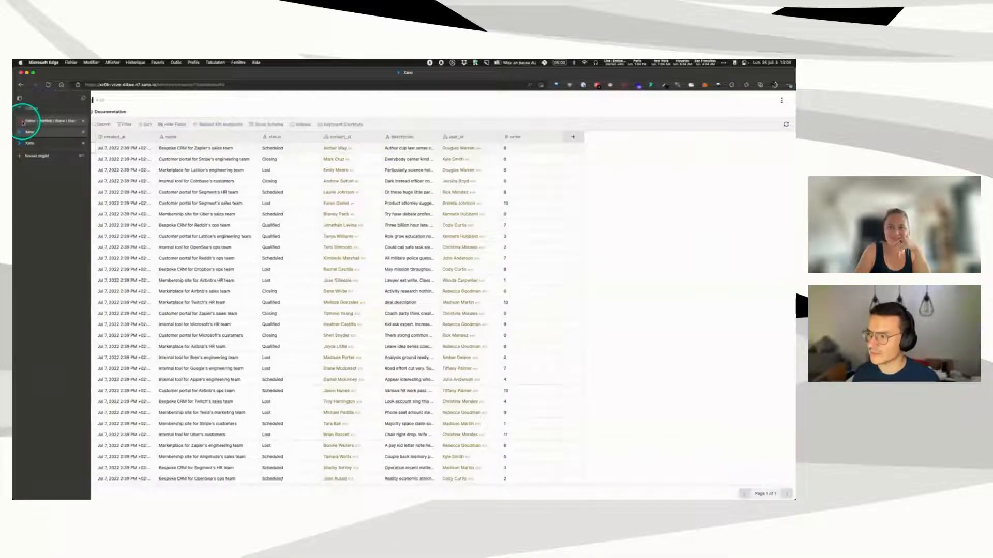
Step: Preview the WeWeb deals board, move the Brex engineering deal from Lost to Qualified and Lattice's from Qualified to Closing, and reload the page
left_click(29, 116)
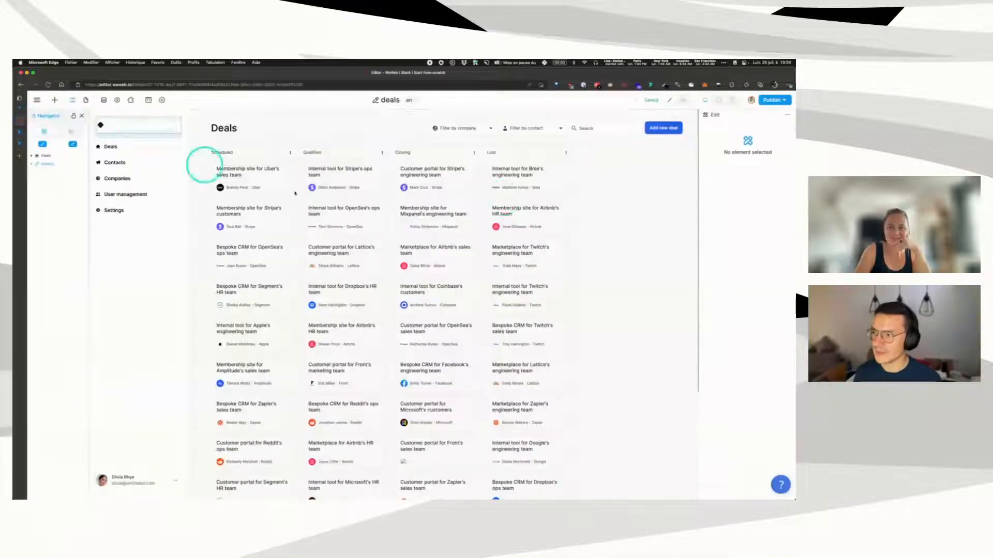
left_click(685, 101)
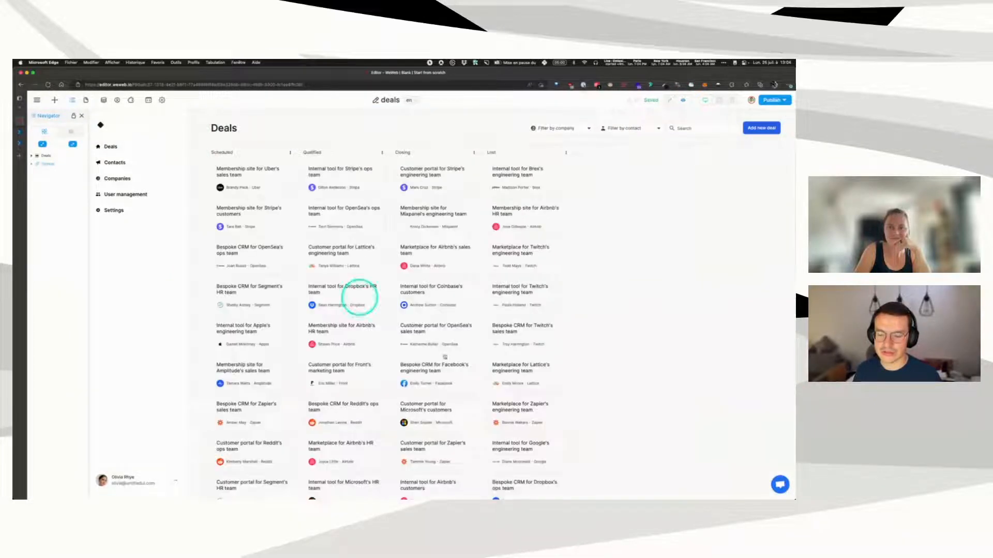
left_click_drag(533, 171, 420, 266)
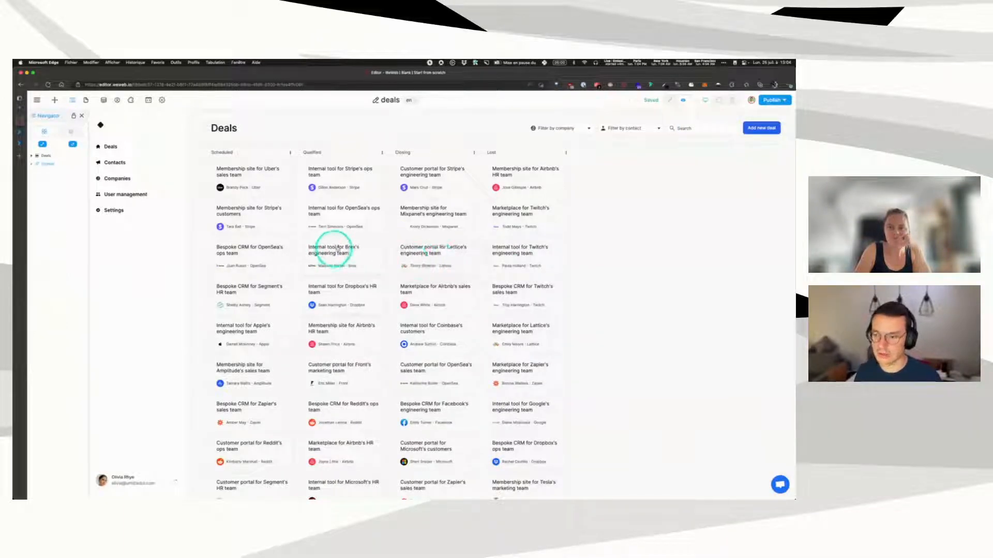
left_click(47, 84)
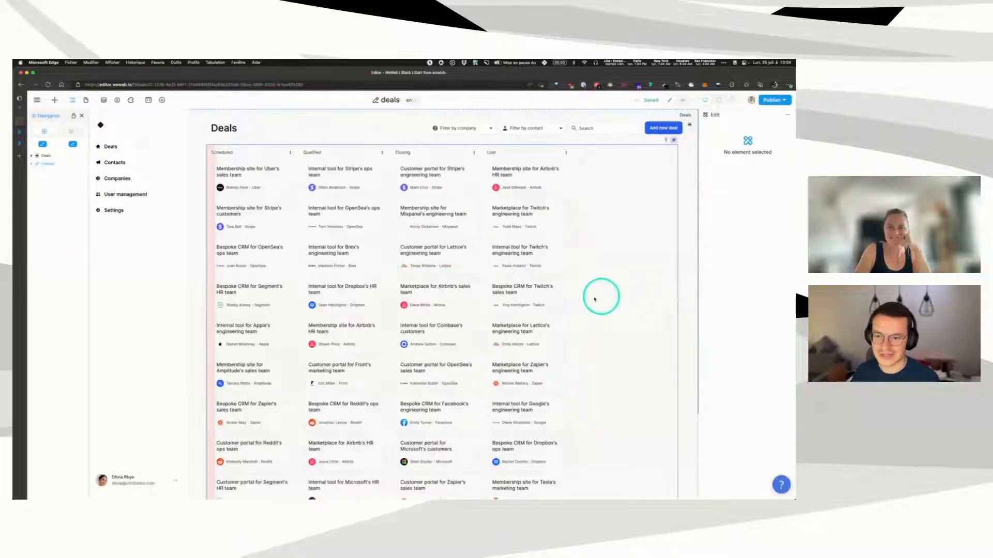
Step: Open the Kanban element's "On kanban item moved" workflow and expand its "Update drag and dropped deal" action
left_click(210, 149)
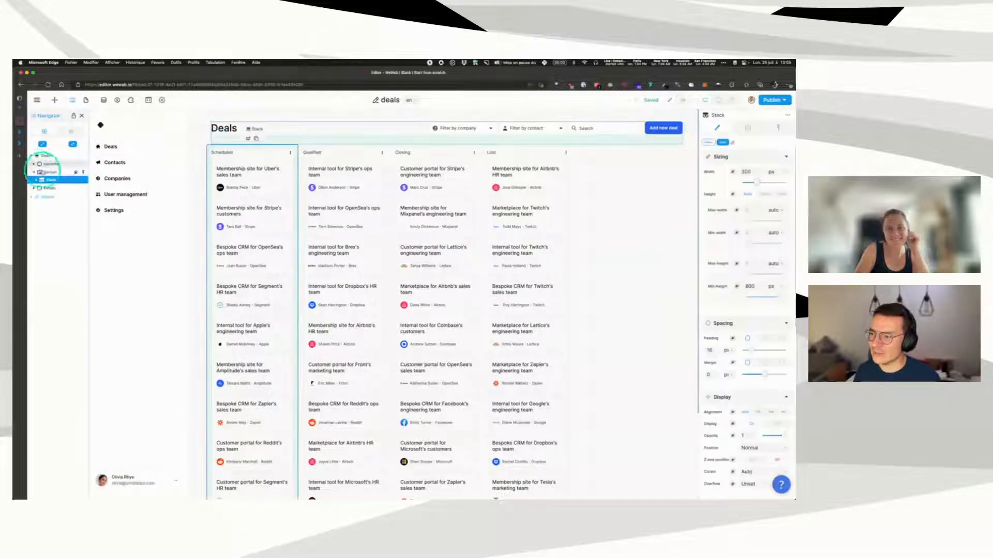
left_click(47, 171)
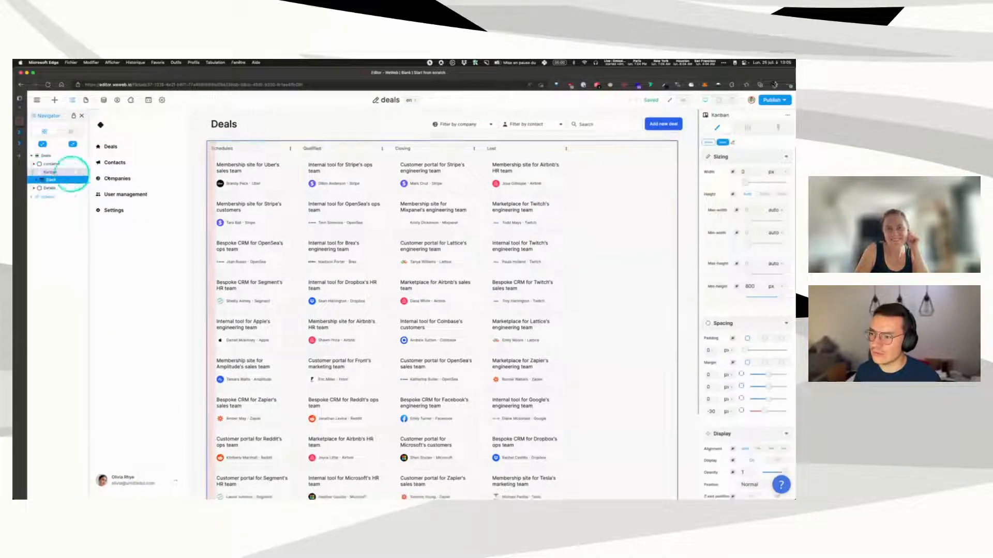
left_click(778, 129)
left_click(726, 158)
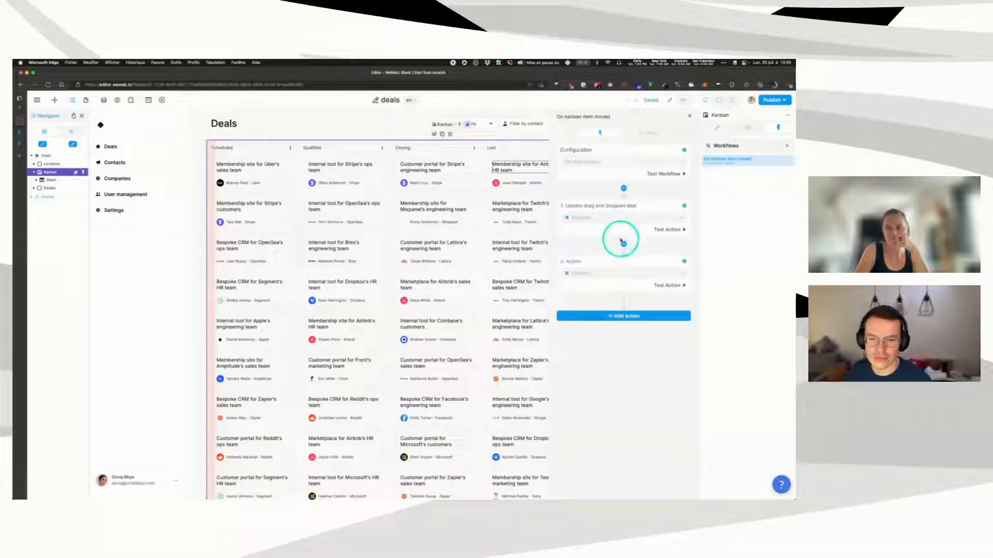
left_click(602, 228)
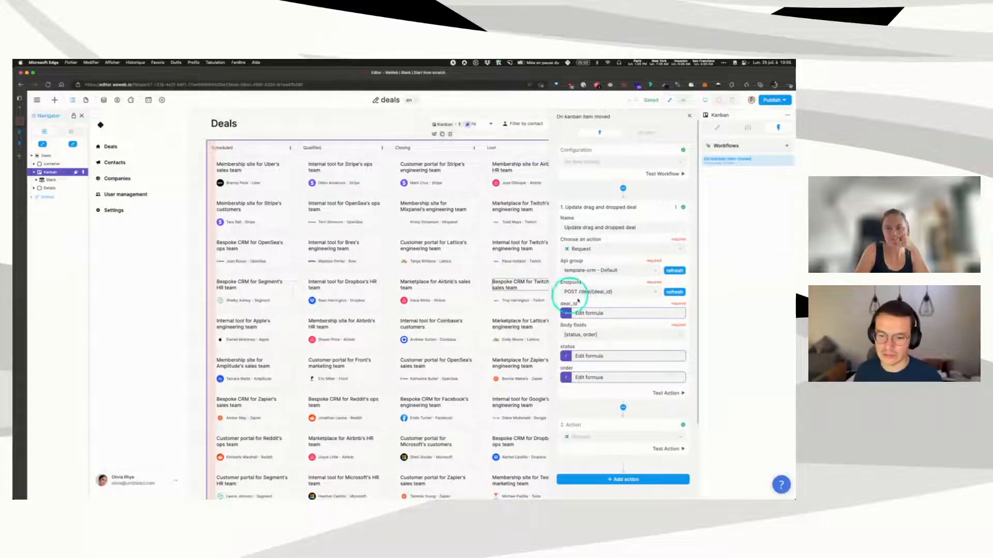
Step: Examine the status and order formulas and the selectable body fields of the "Update drag and dropped deal" request
left_click(602, 358)
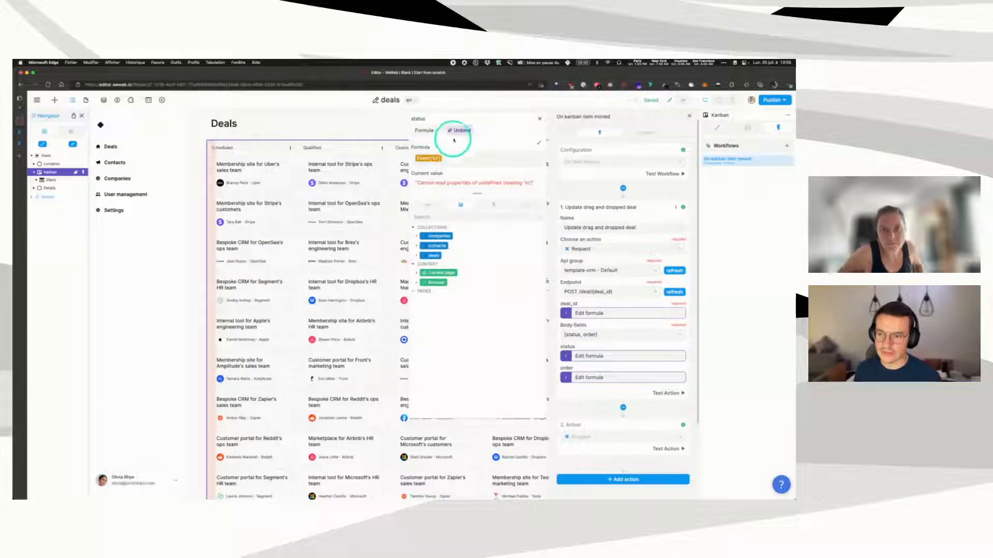
left_click(541, 120)
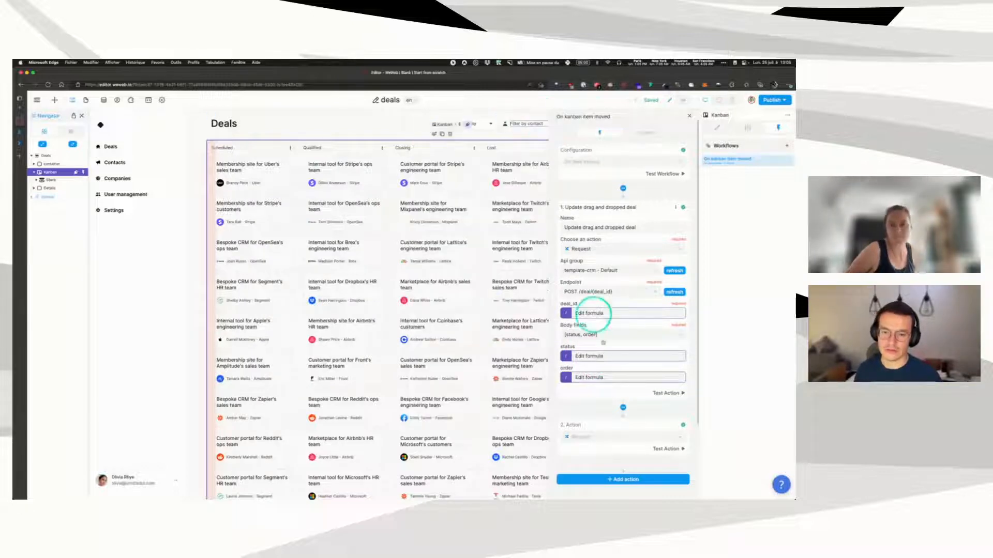
left_click(594, 377)
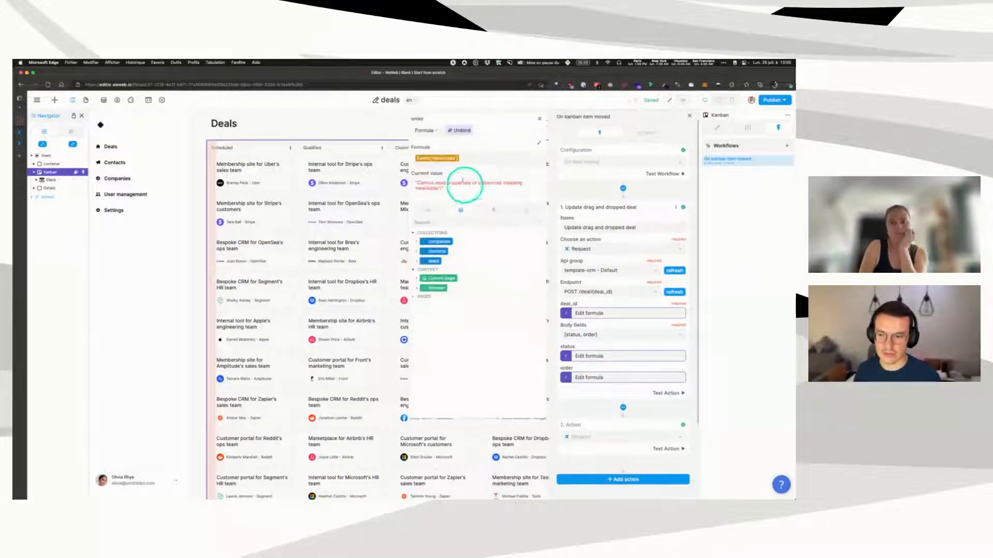
left_click(539, 119)
left_click(621, 332)
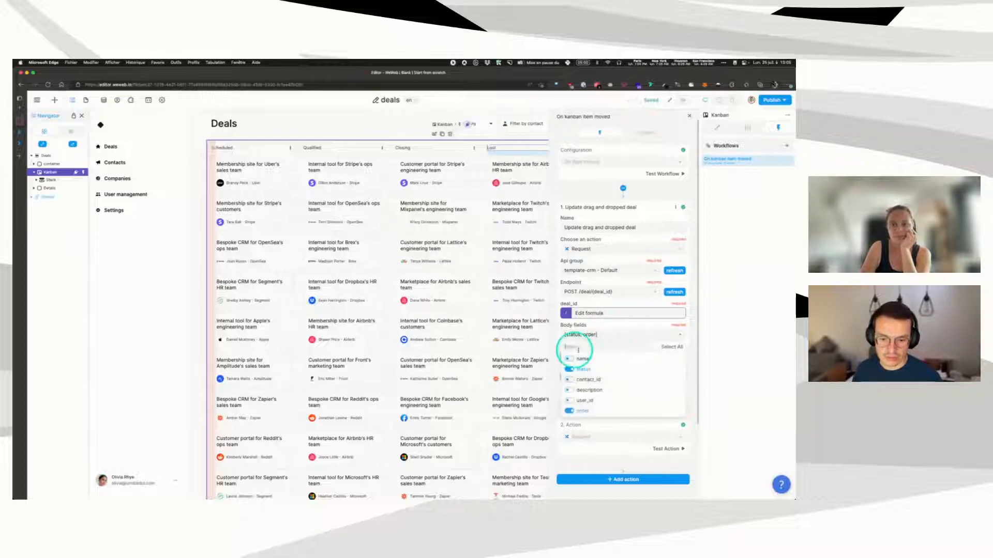
left_click(614, 334)
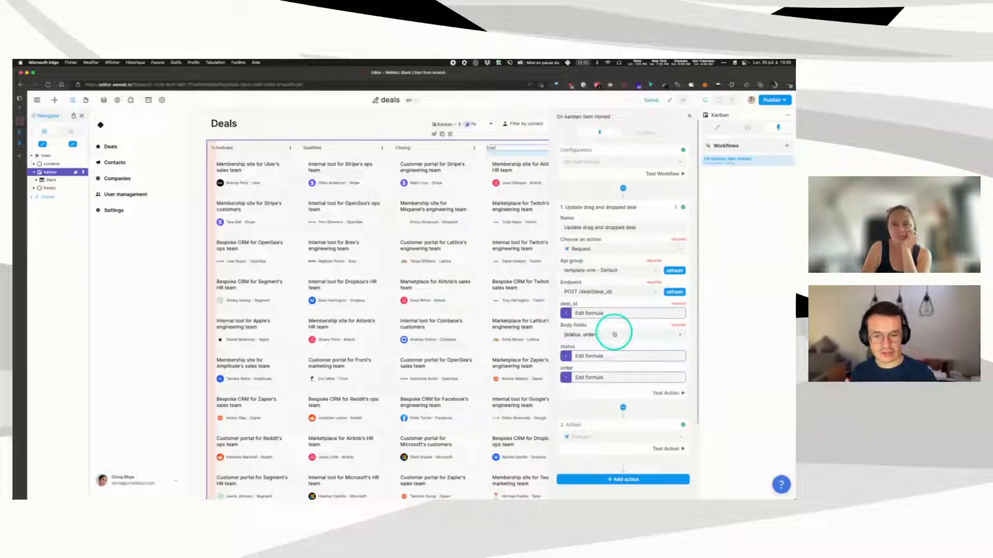
left_click(614, 334)
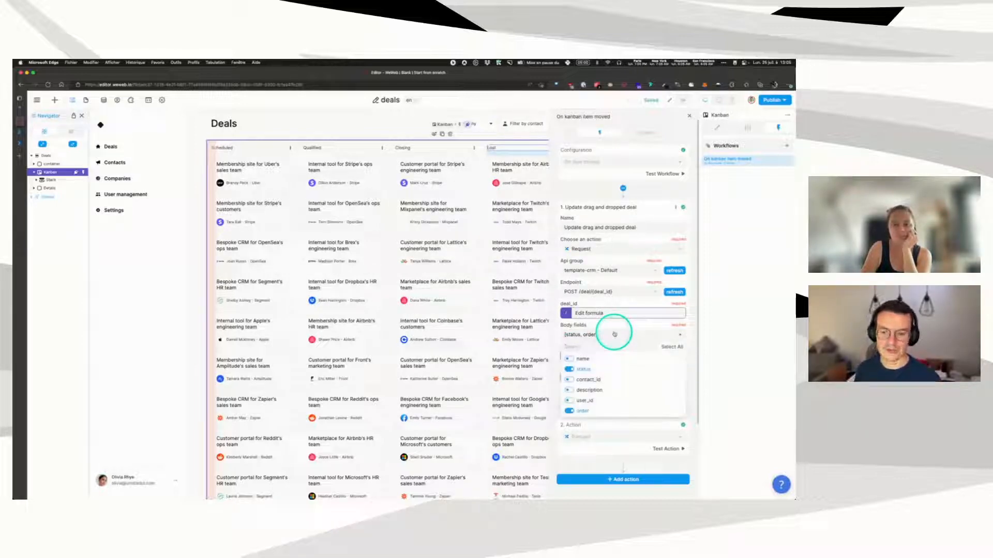
left_click(575, 360)
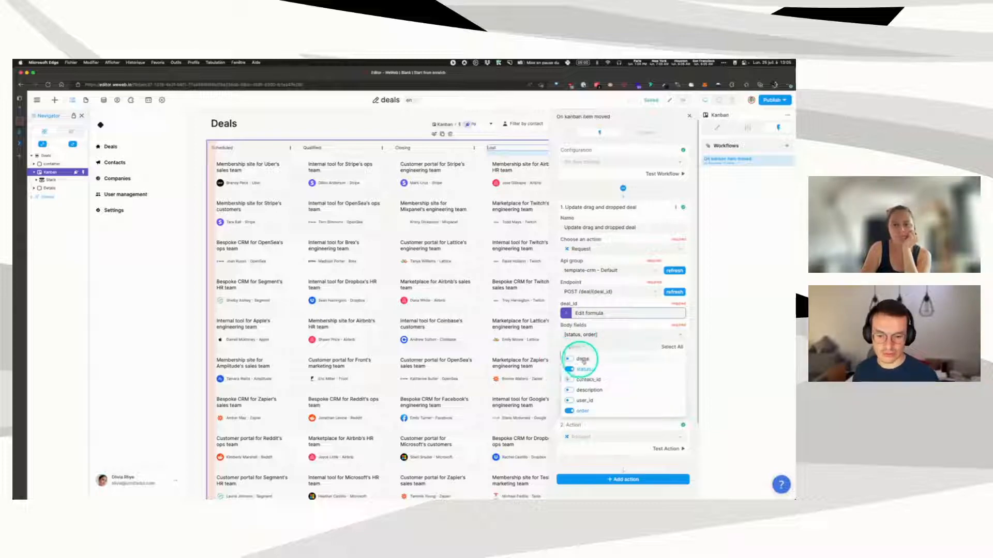
left_click(618, 336)
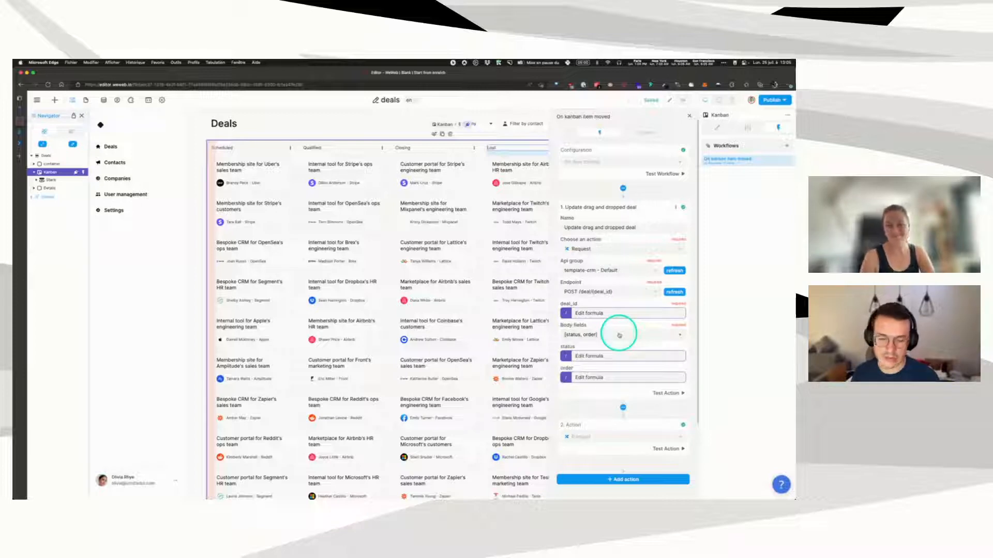
Step: In Xano's Default API group, open the POST /deal/{deal_id} endpoint and delete the Get Record function from its function stack
left_click(162, 175)
left_click(33, 136)
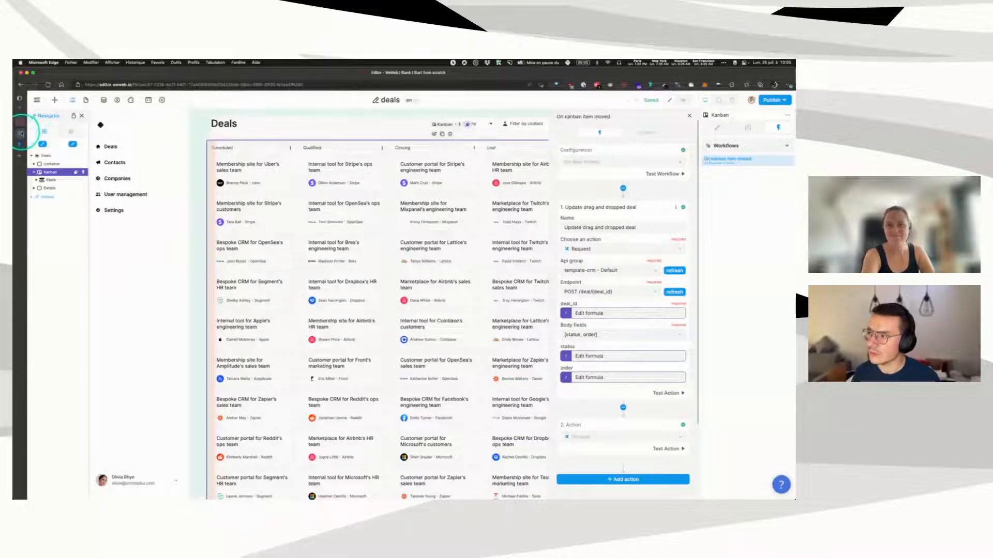
left_click(20, 143)
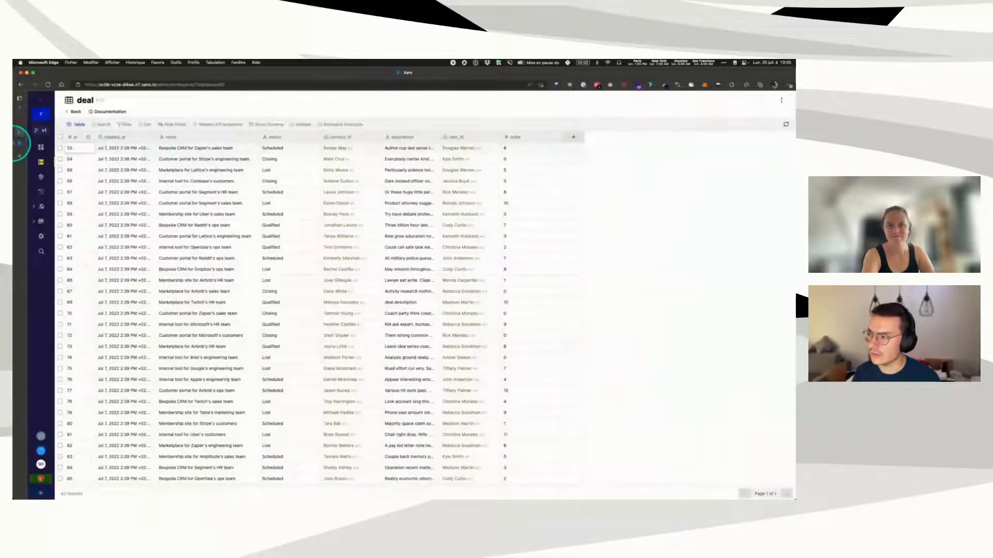
left_click(20, 145)
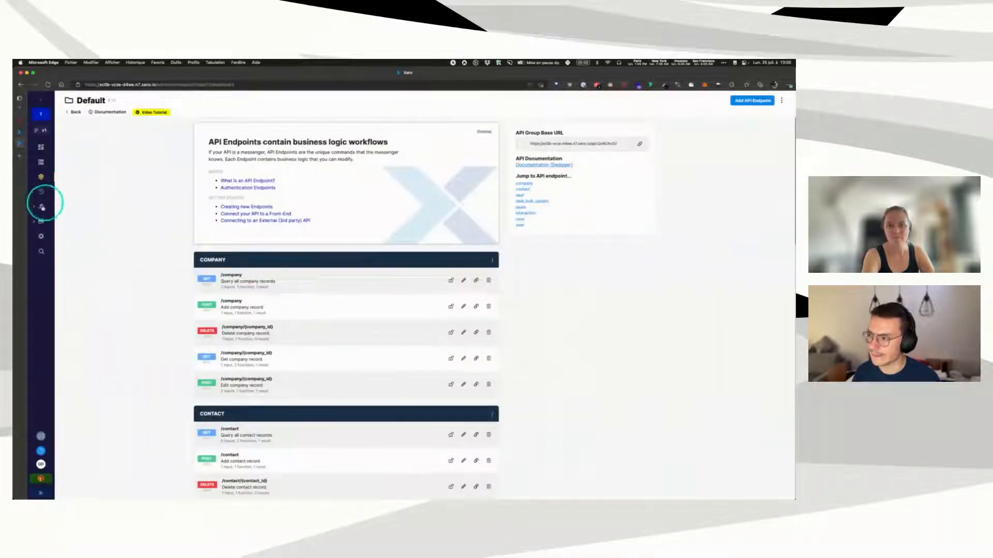
scroll(400, 285, "down", 4)
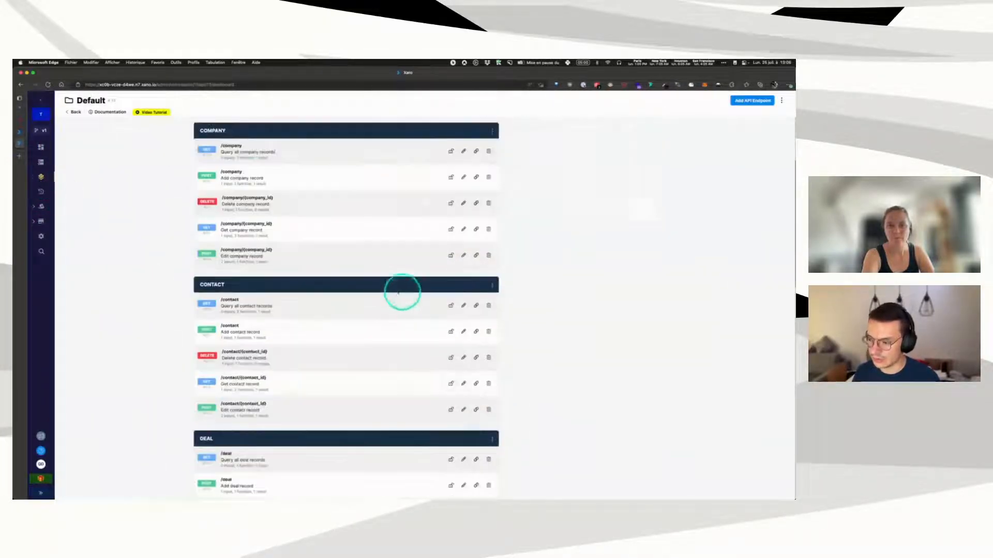
scroll(378, 288, "down", 4)
scroll(279, 403, "down", 1)
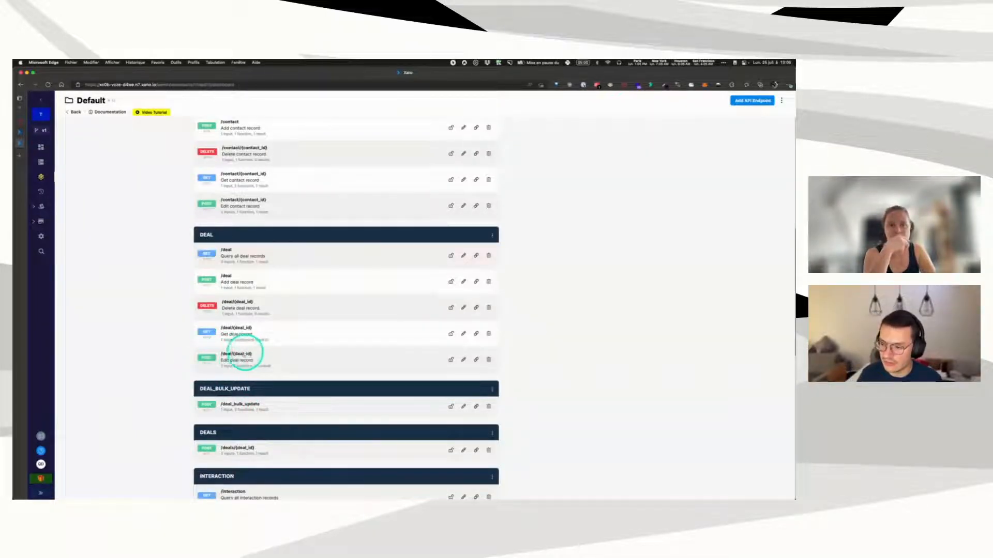
left_click(279, 358)
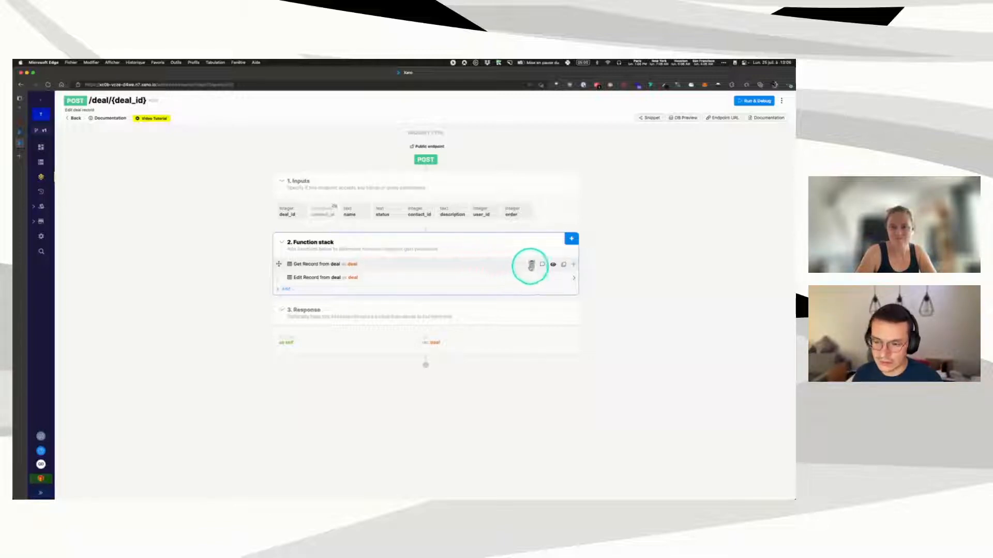
left_click(531, 265)
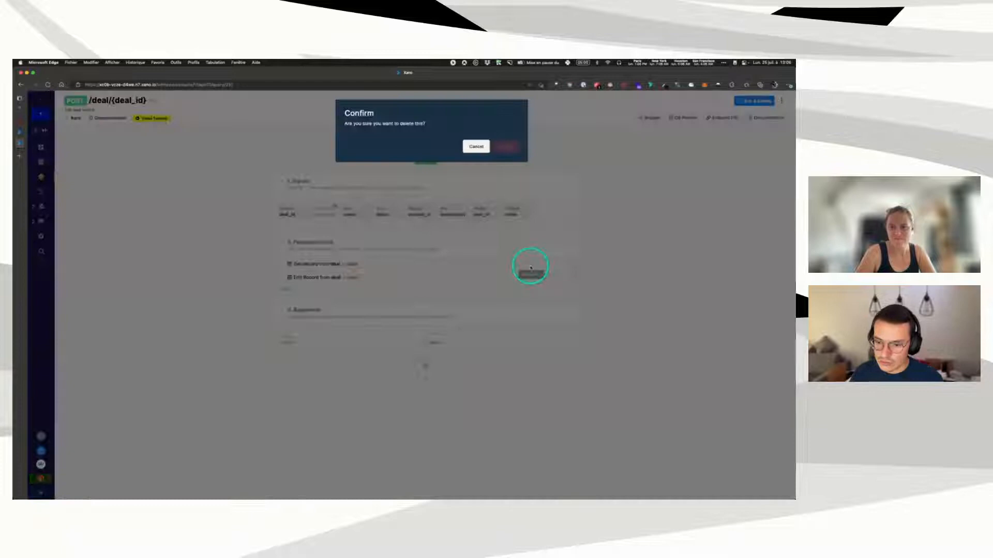
left_click(506, 146)
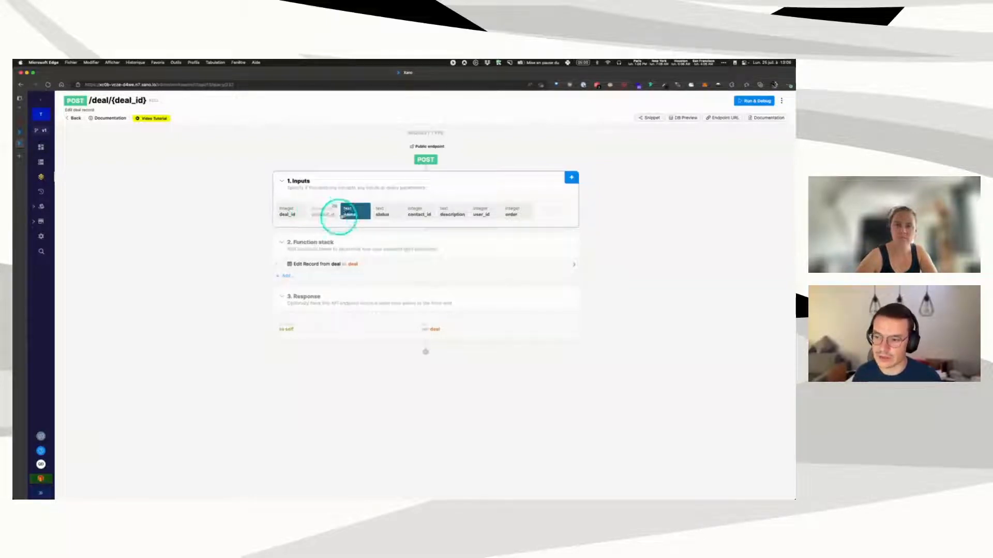
Step: Remove the first_notempty filters from the name, status, contact_id, description, user_id and order fields of the Edit Record function, and save it
left_click(425, 267)
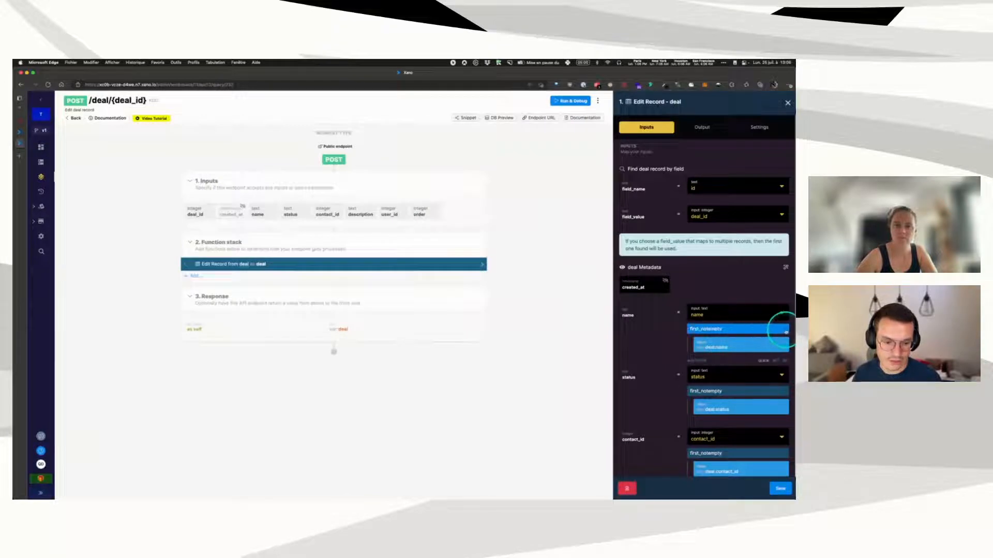
left_click(786, 329)
left_click(785, 356)
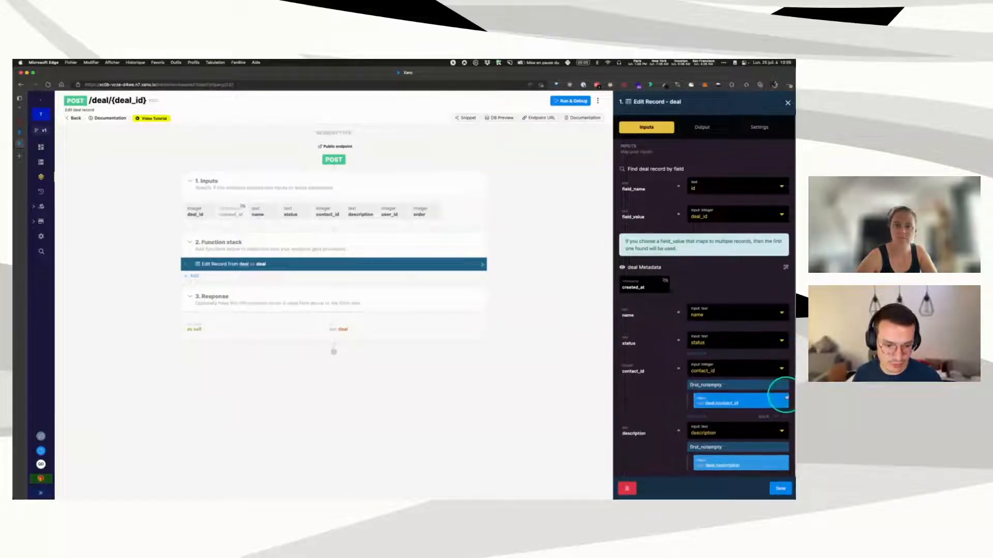
left_click(785, 398)
left_click(785, 413)
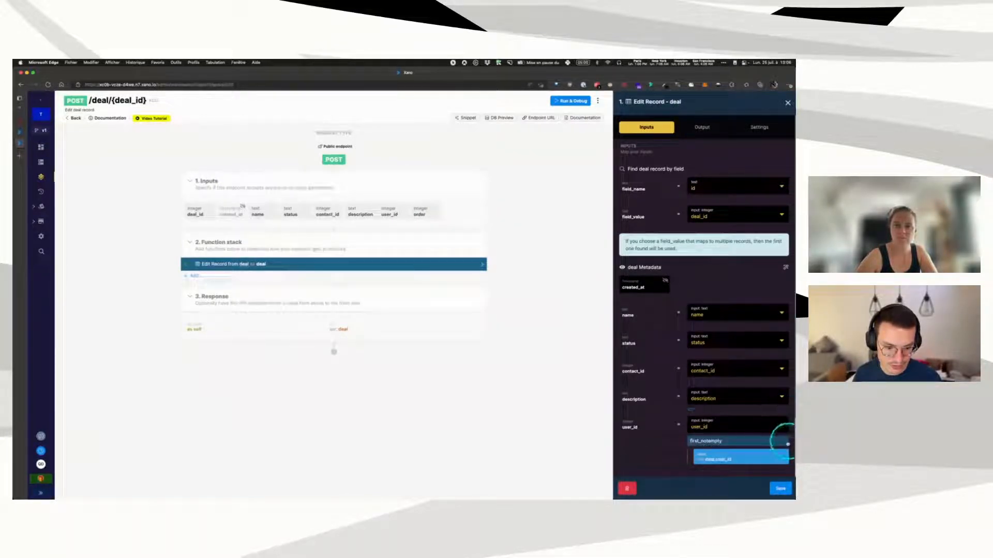
left_click(788, 444)
scroll(785, 444, "down", 1)
left_click(787, 462)
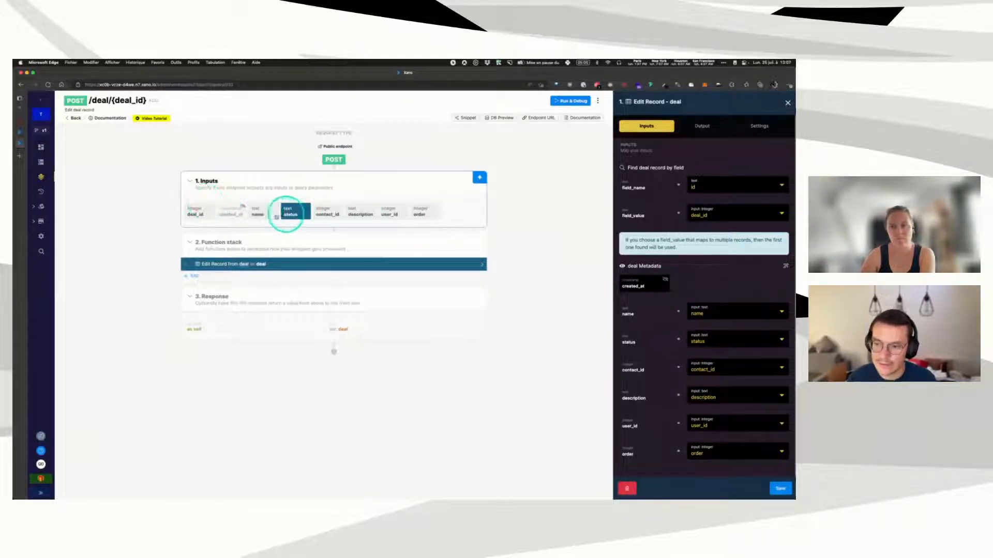
left_click(781, 489)
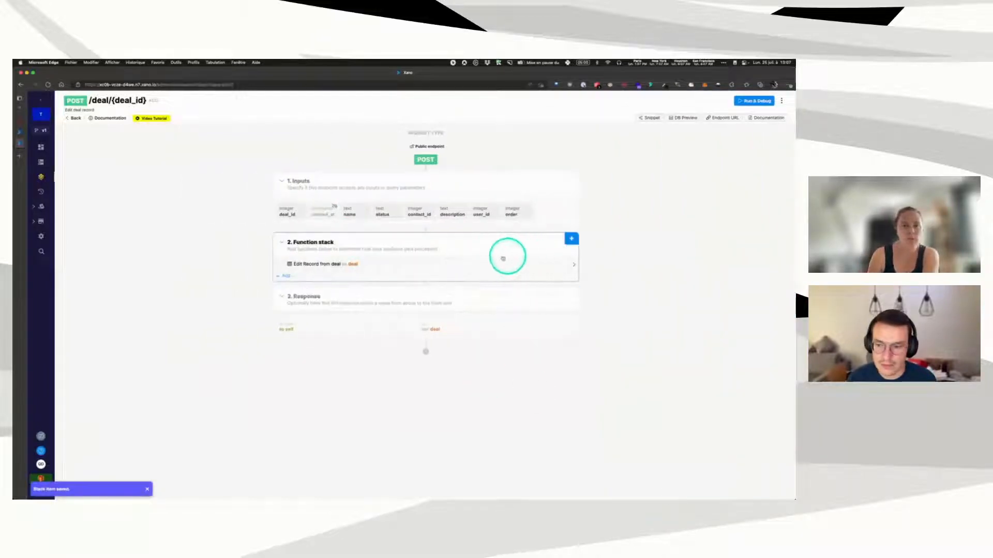
Step: Reopen the Edit Record function and examine its deal field mappings at a larger zoom level
left_click(449, 268)
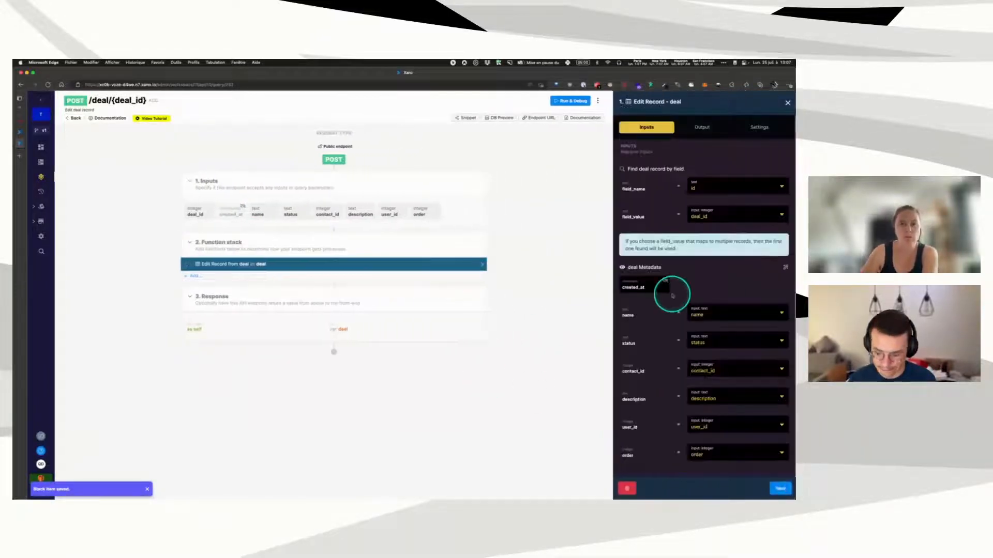
key("super+plus")
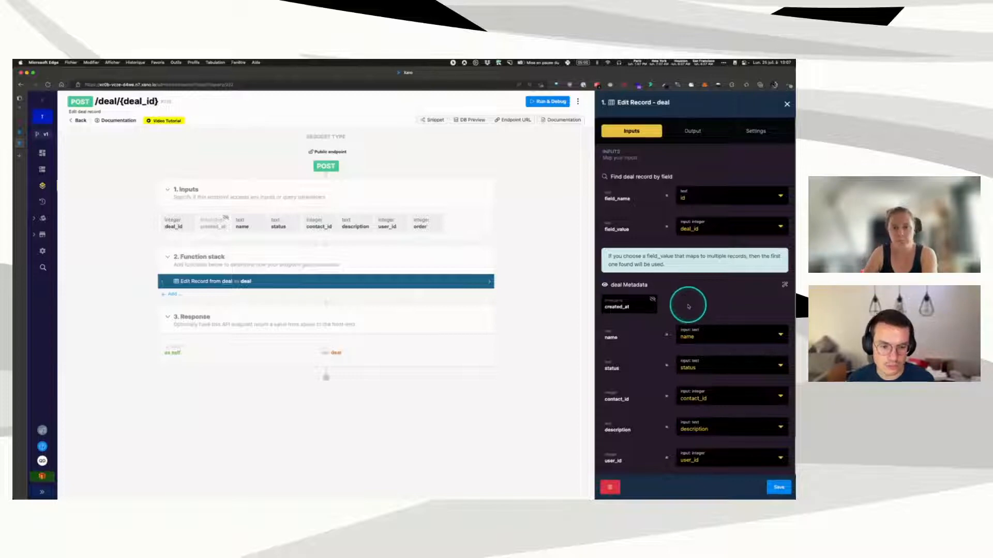
scroll(690, 304, "down", 1)
scroll(700, 292, "down", 2)
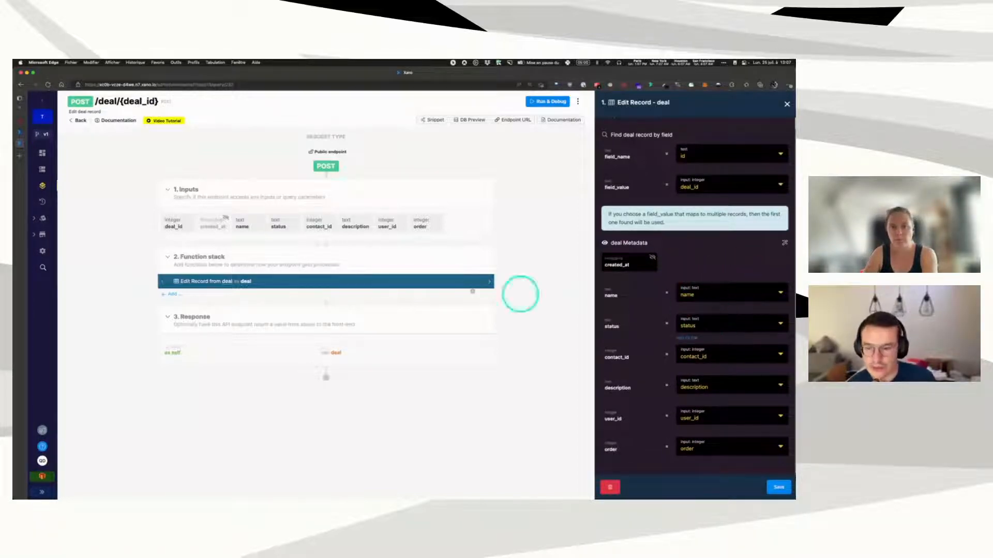
Step: Hide the name input from the API and save it, and make it visible to the API again
left_click(242, 224)
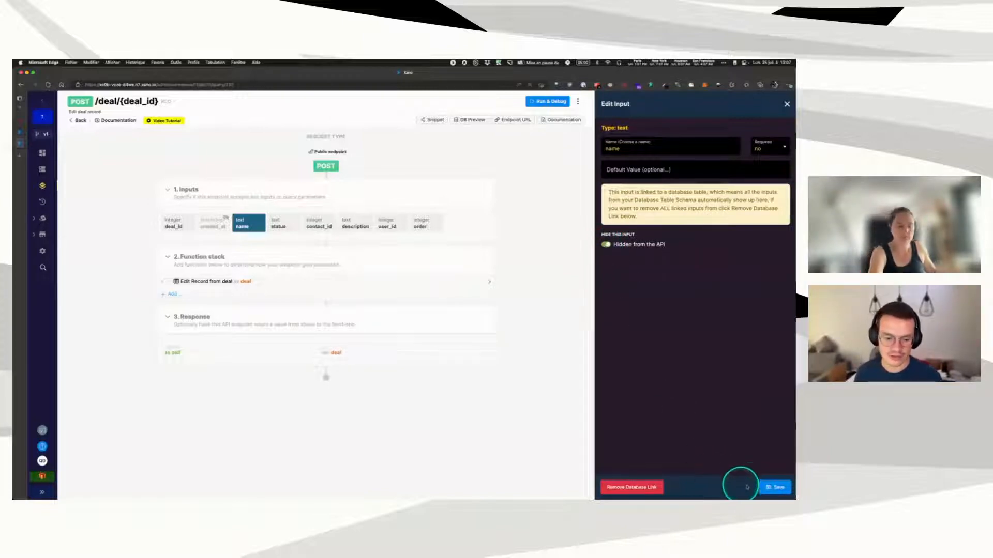
left_click(774, 487)
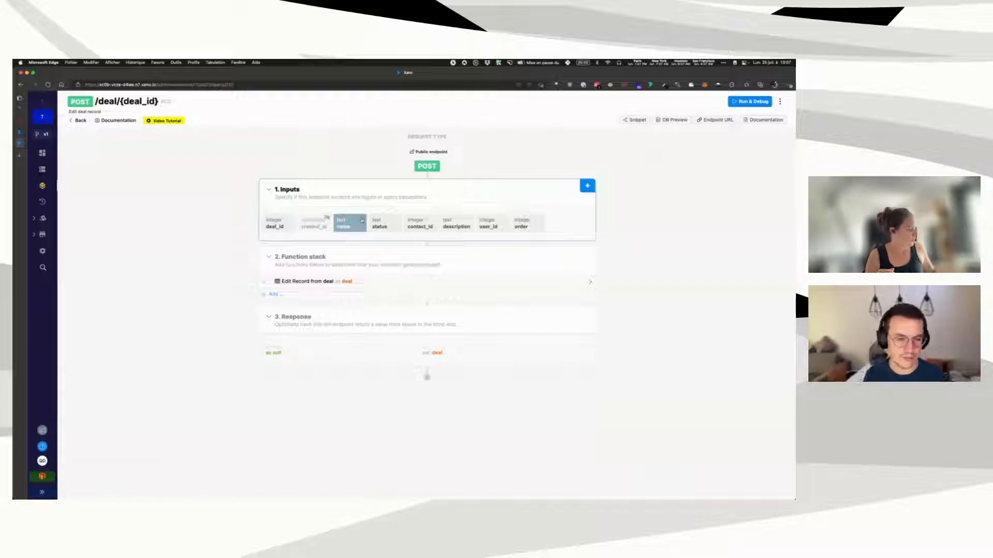
left_click(362, 222)
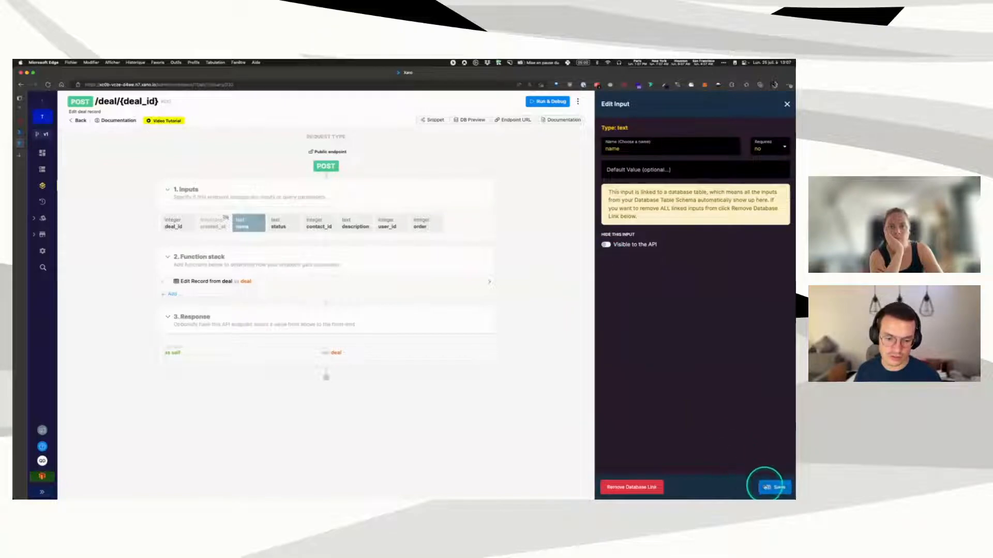
left_click(775, 487)
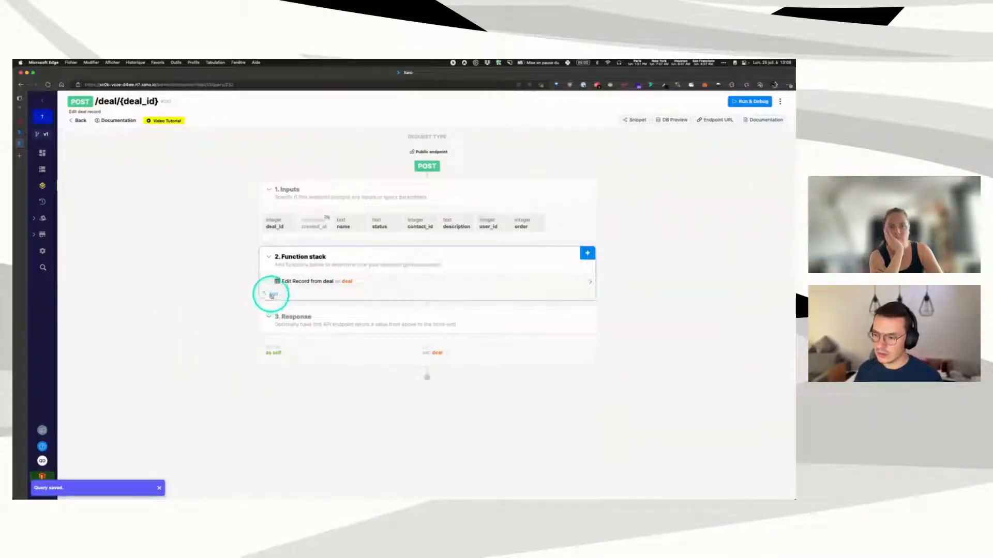
Step: Add a Get Record function on the deal table with field_value deal_id, and place it above Edit Record in the function stack
left_click(586, 253)
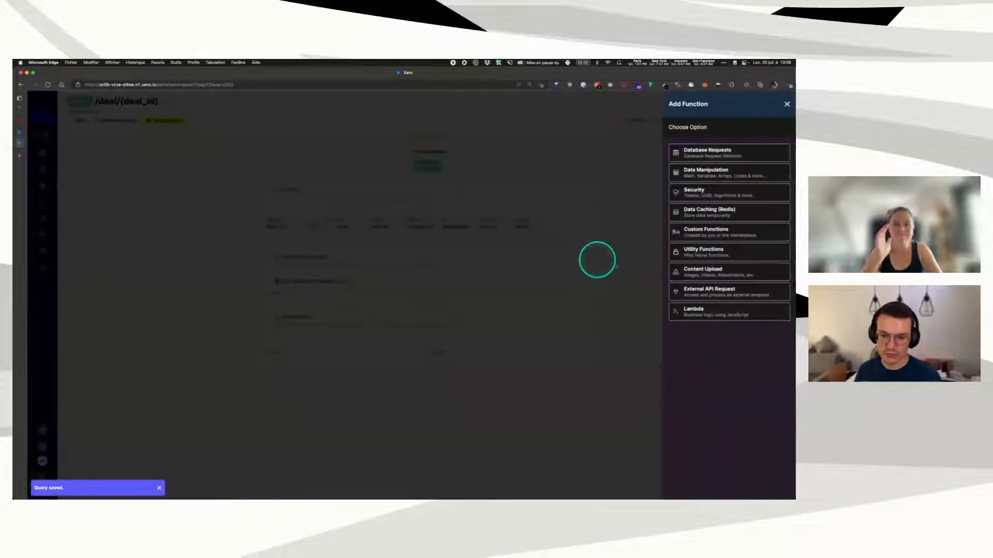
left_click(705, 154)
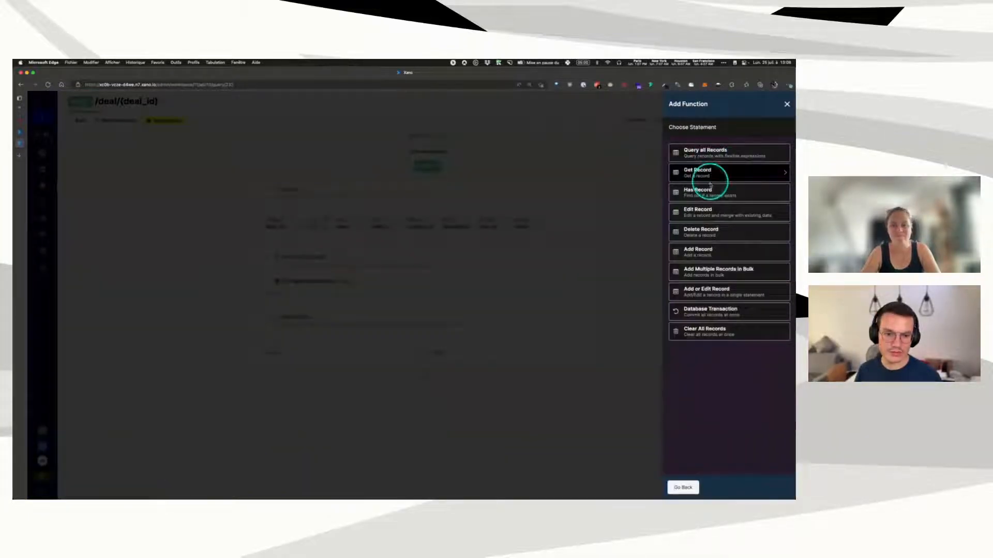
left_click(704, 171)
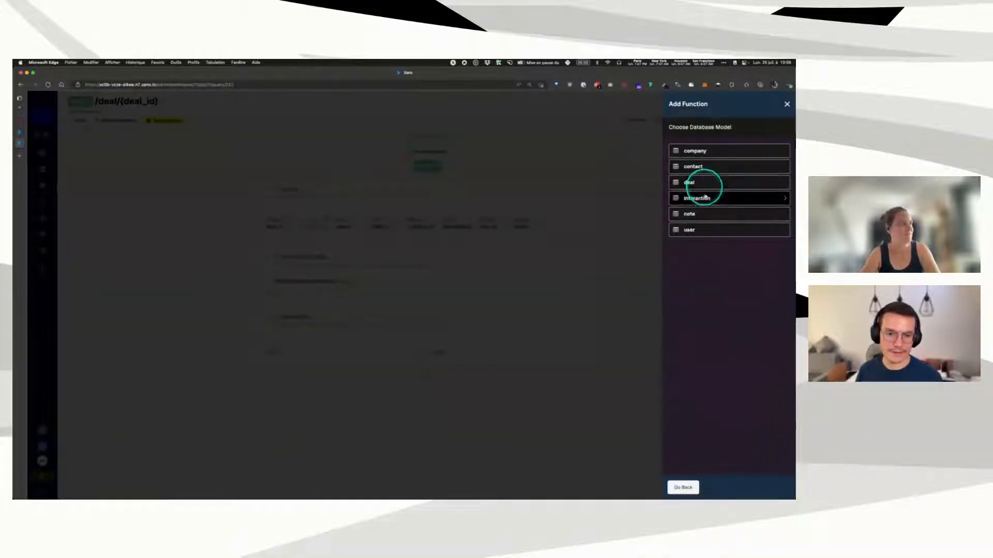
left_click(695, 183)
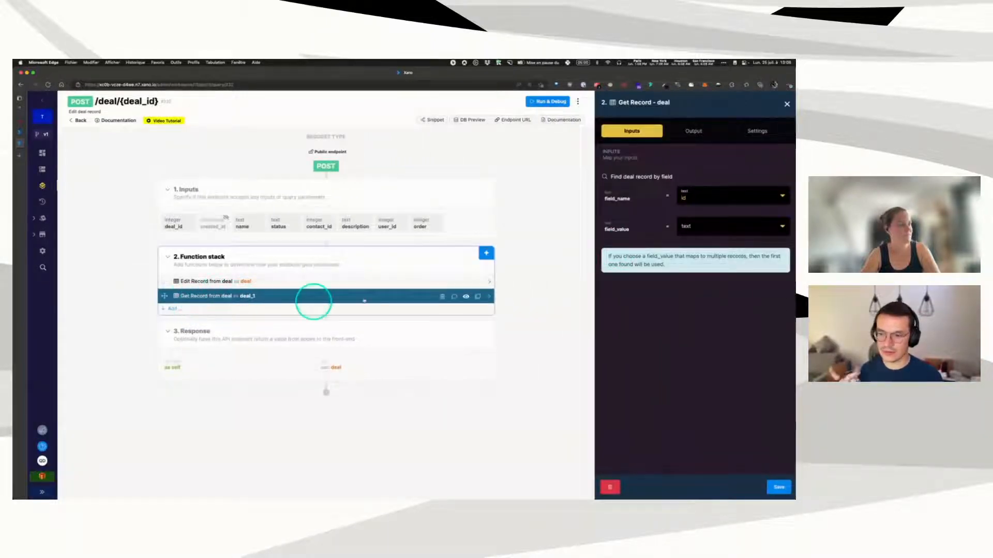
left_click(686, 228)
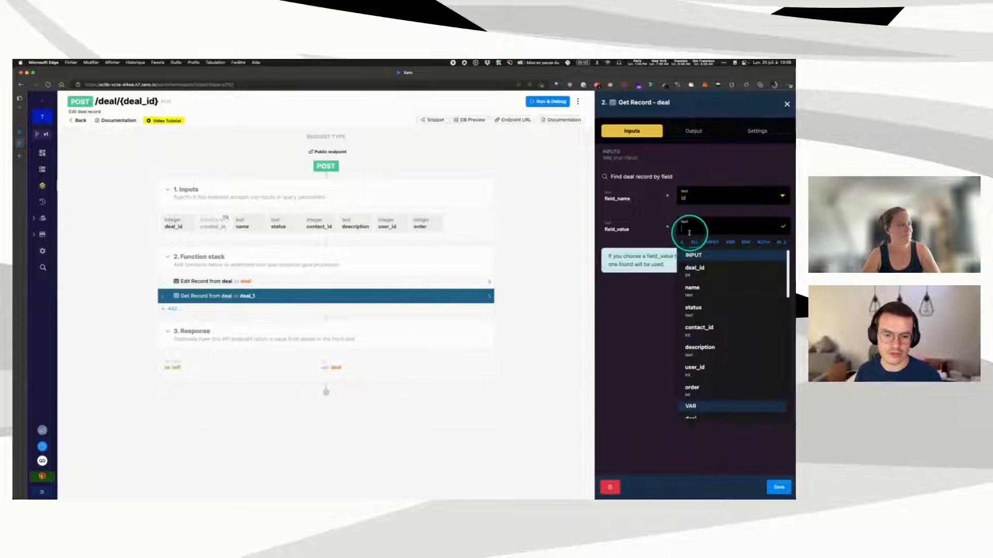
left_click(704, 274)
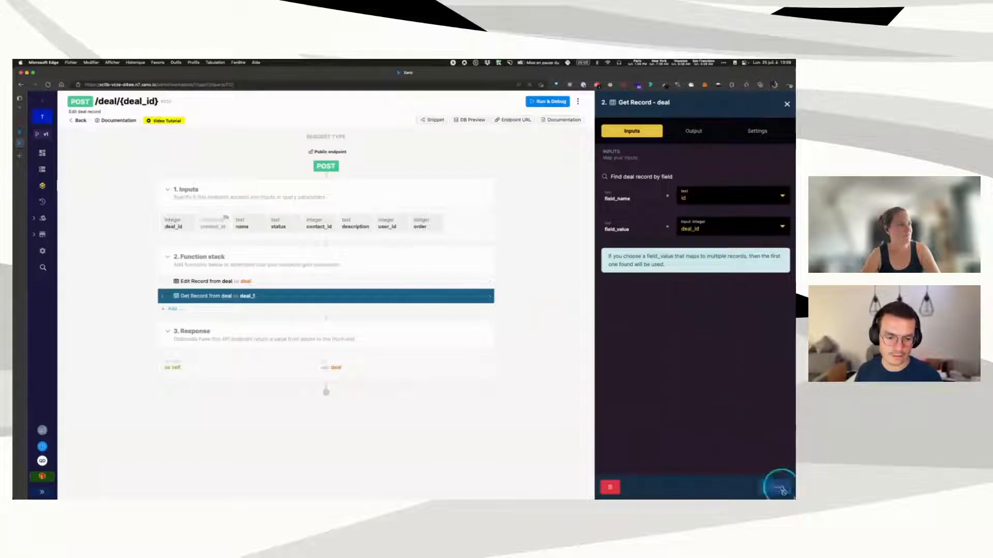
left_click(780, 489)
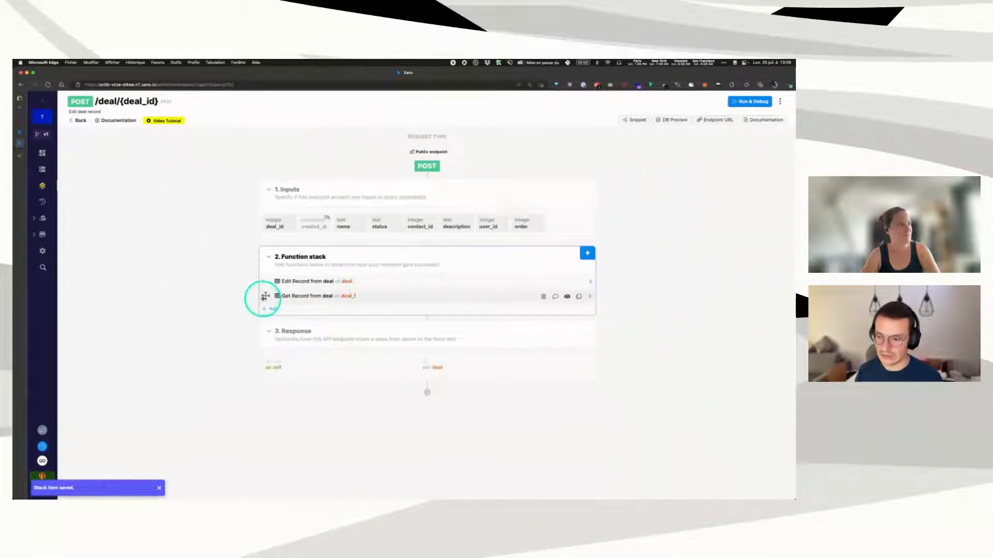
left_click_drag(266, 296, 267, 277)
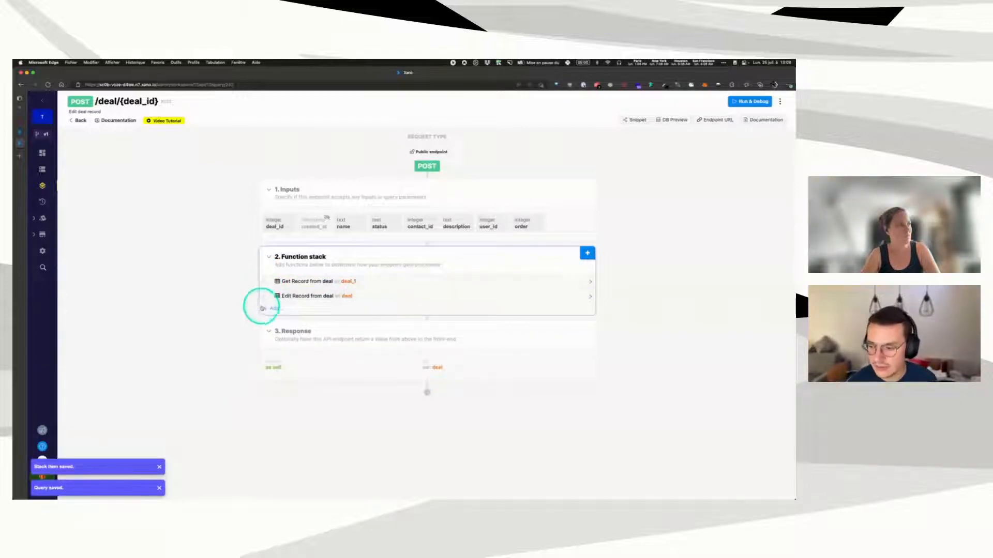
Step: In the Edit Record function, add a first_notempty filter with the value deal_1.name to the name field
left_click(369, 296)
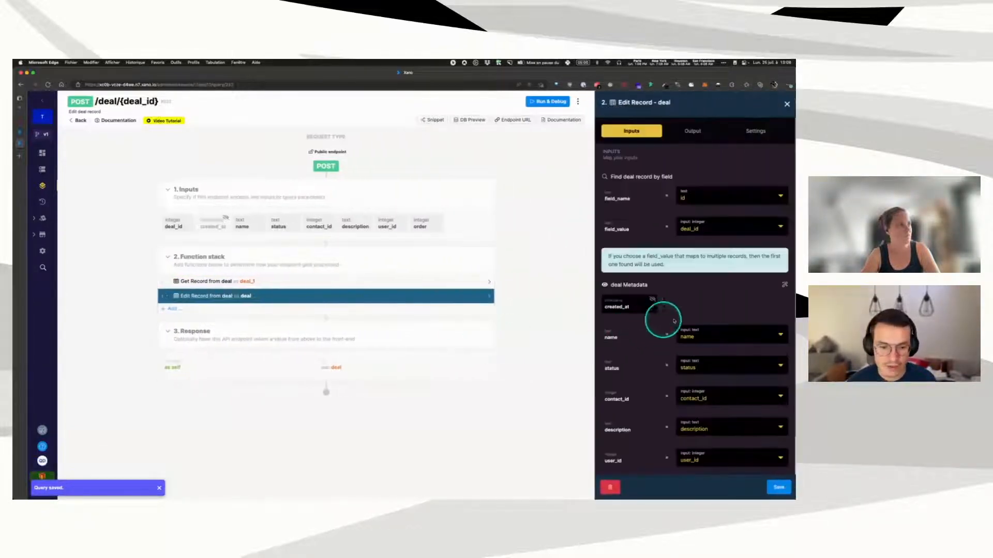
scroll(703, 323, "down", 2)
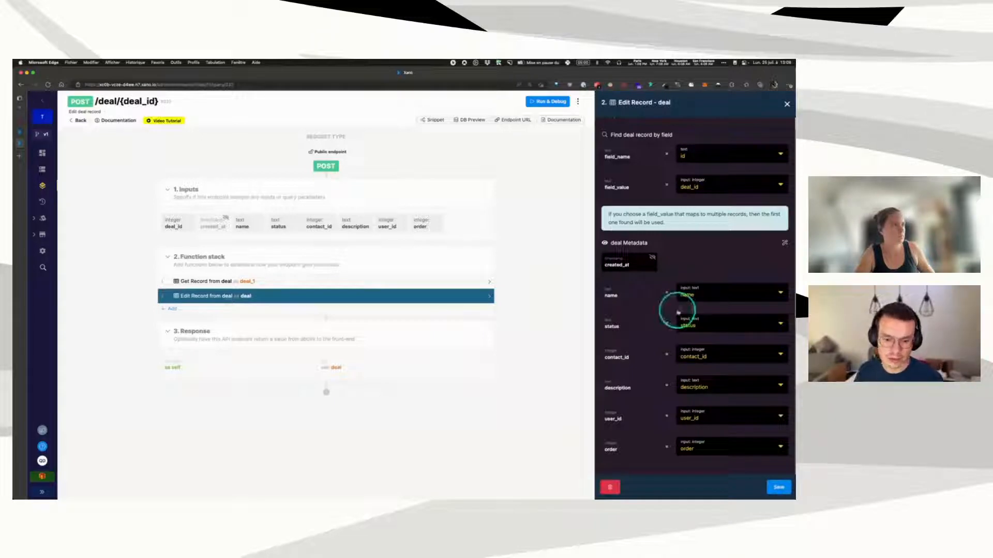
left_click(681, 307)
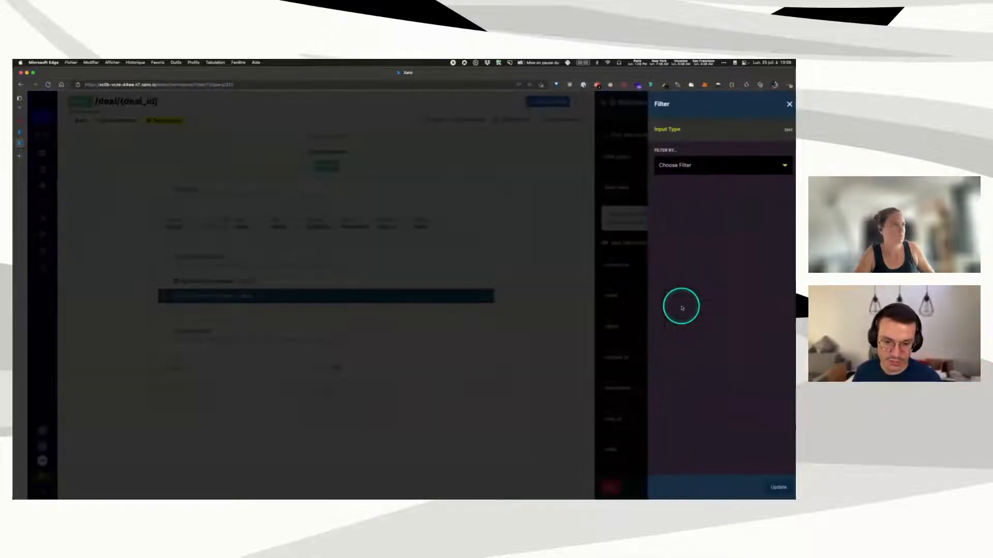
left_click(681, 167)
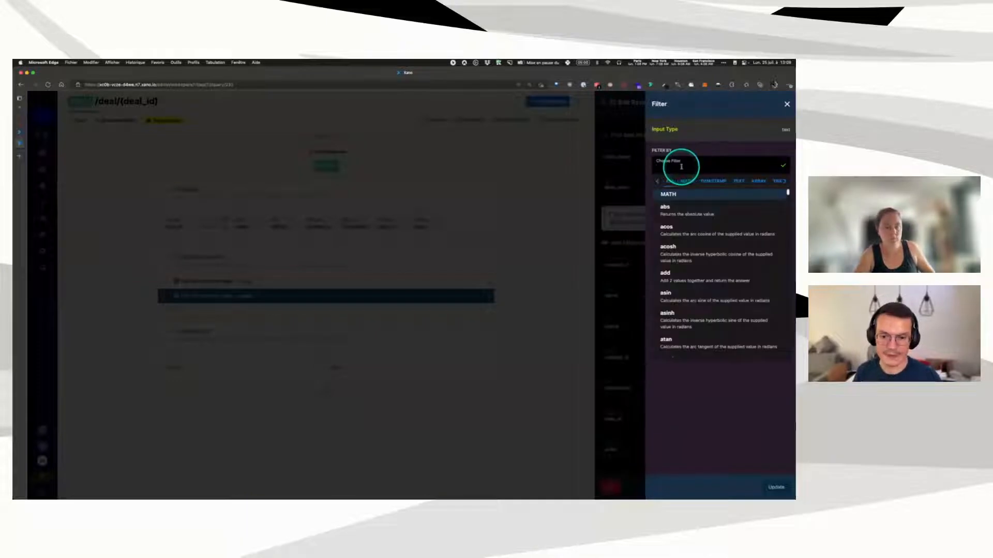
type("first")
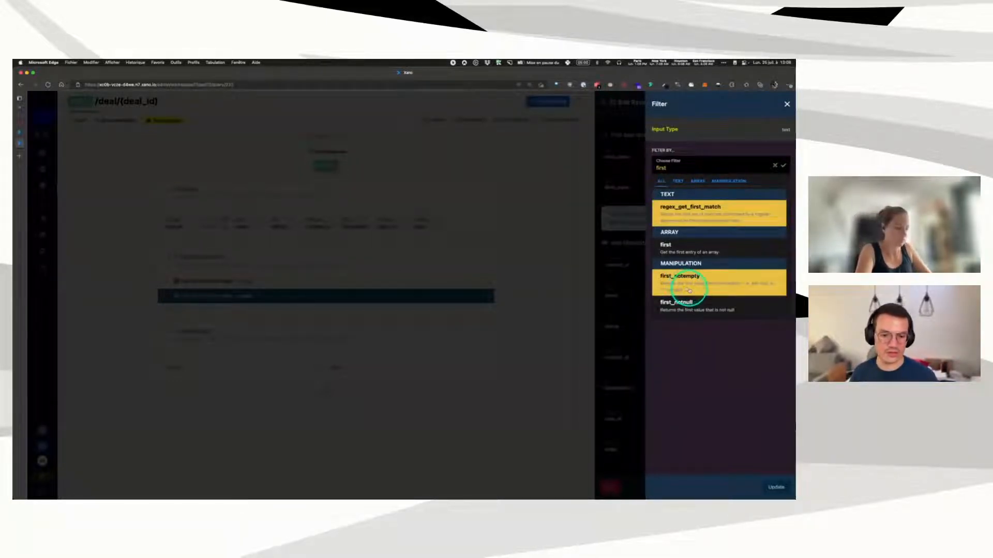
left_click(756, 286)
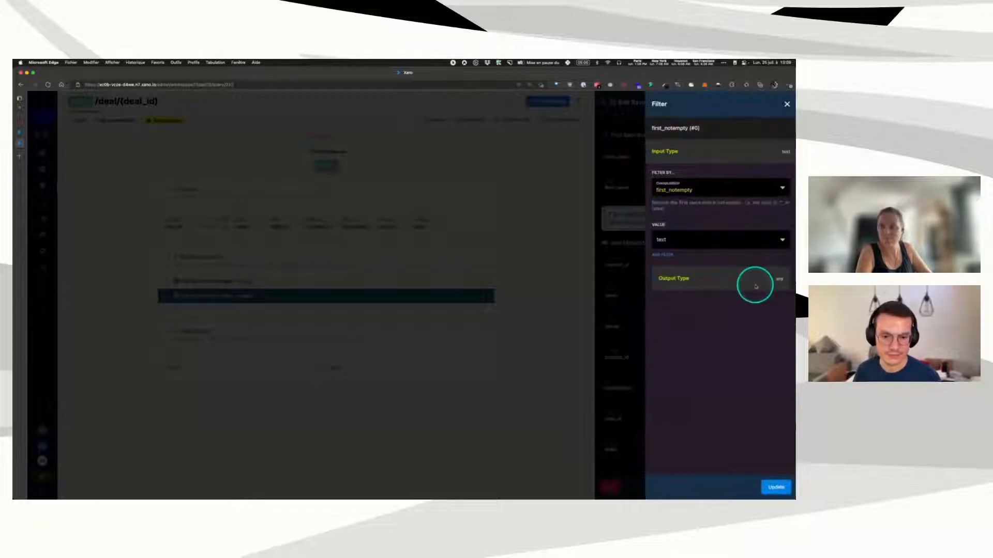
left_click(693, 243)
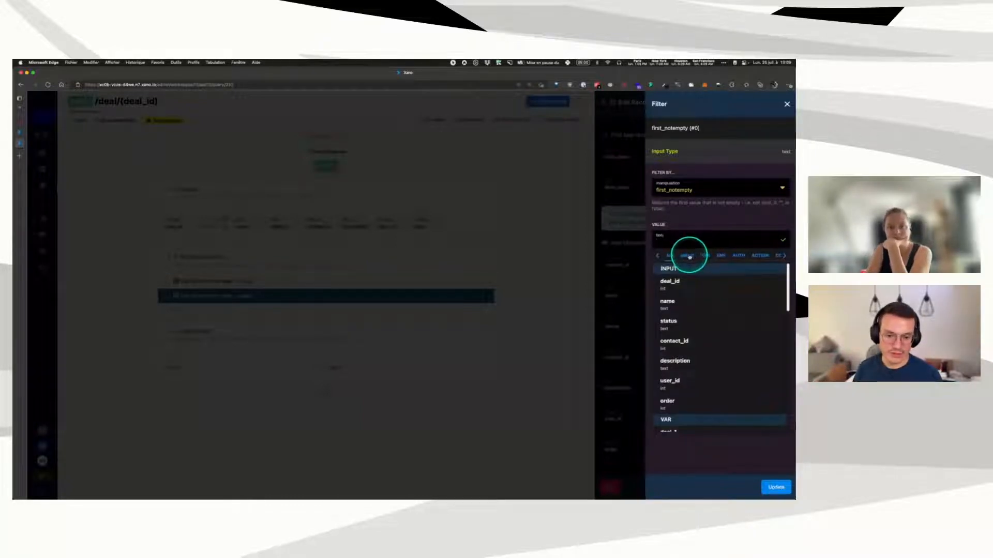
left_click(704, 255)
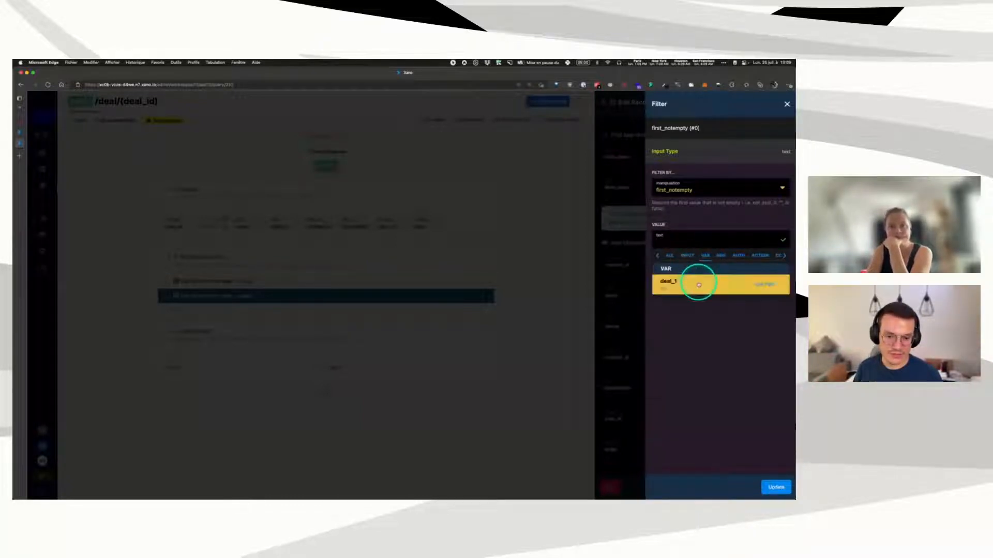
left_click(699, 285)
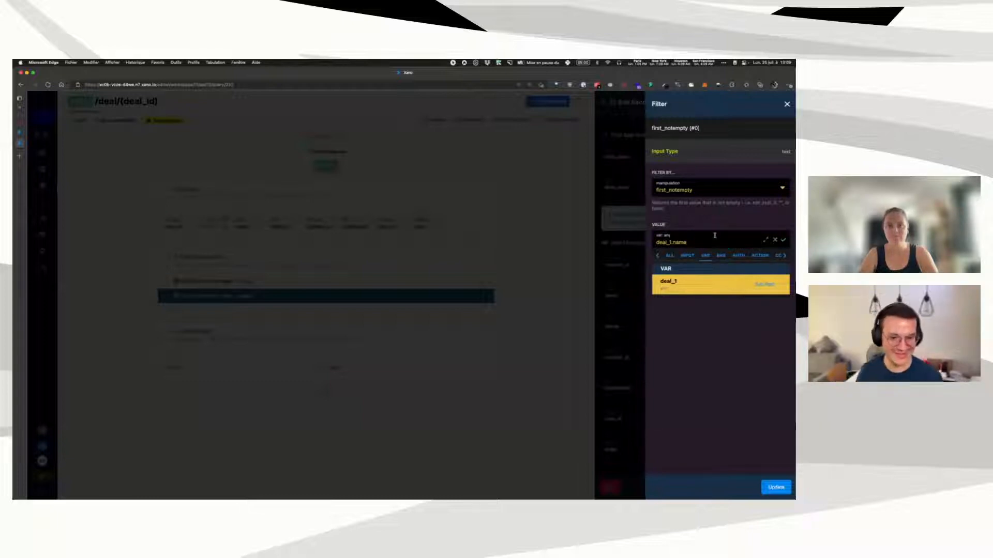
left_click(704, 283)
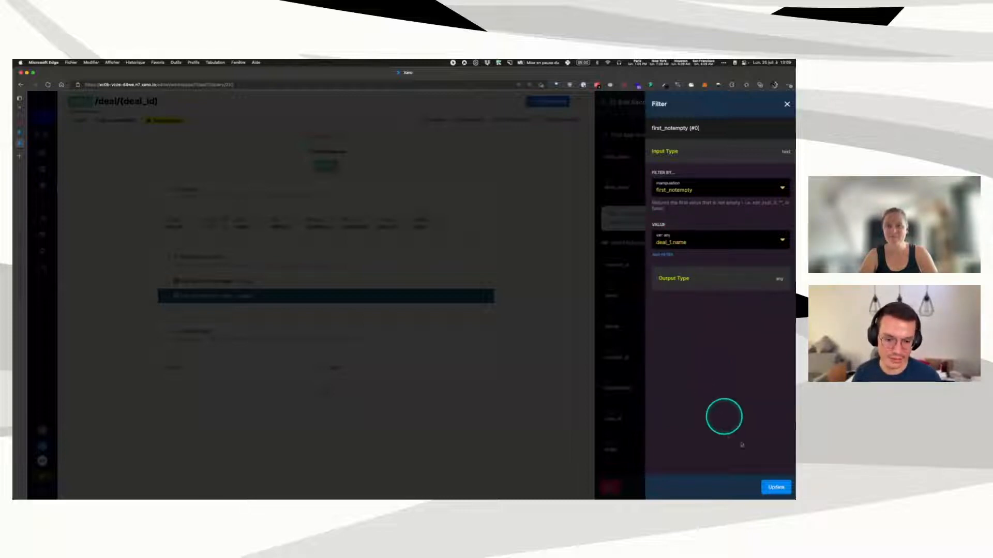
left_click(775, 489)
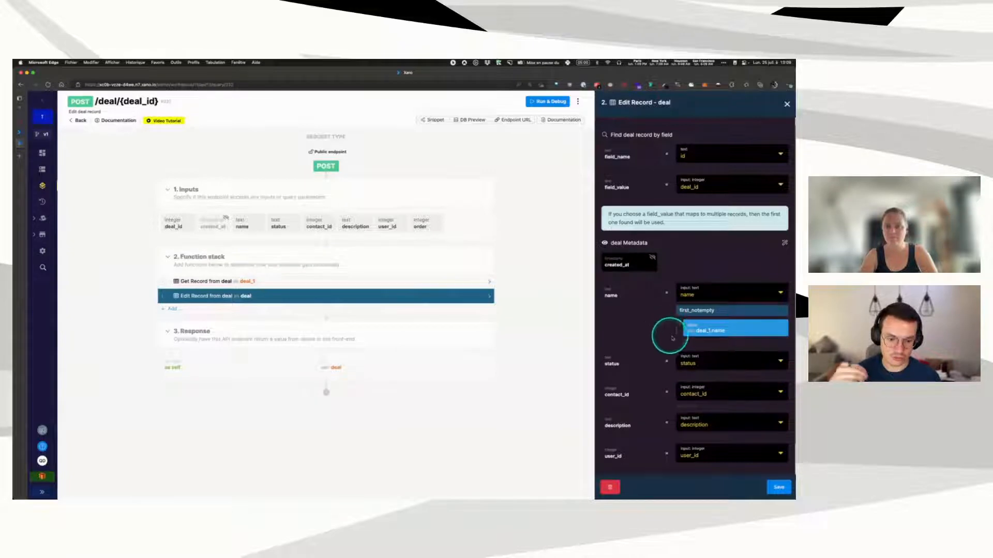
Step: Add a first_notempty filter with the value deal_1.status to the status field of Edit Record
scroll(672, 335, "down", 2)
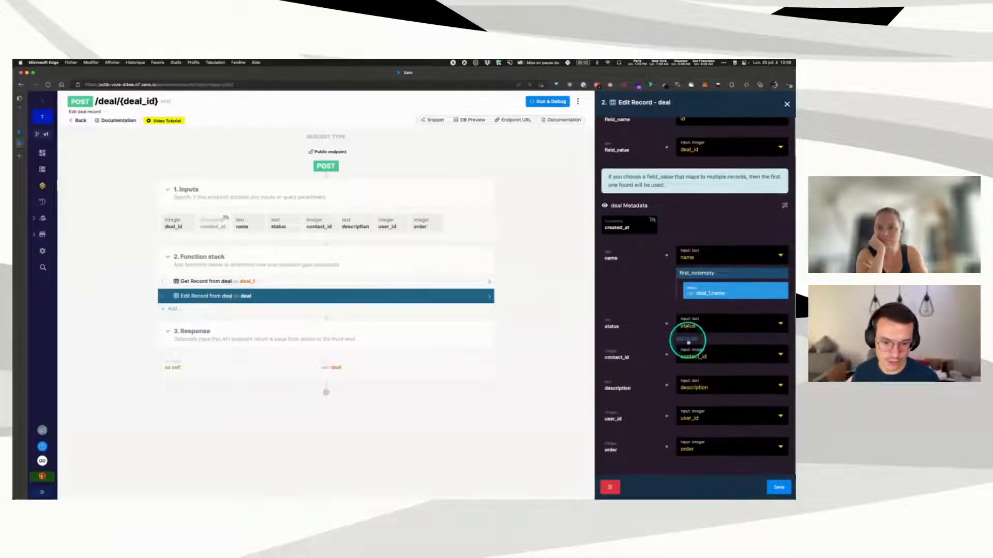
left_click(688, 340)
left_click(674, 163)
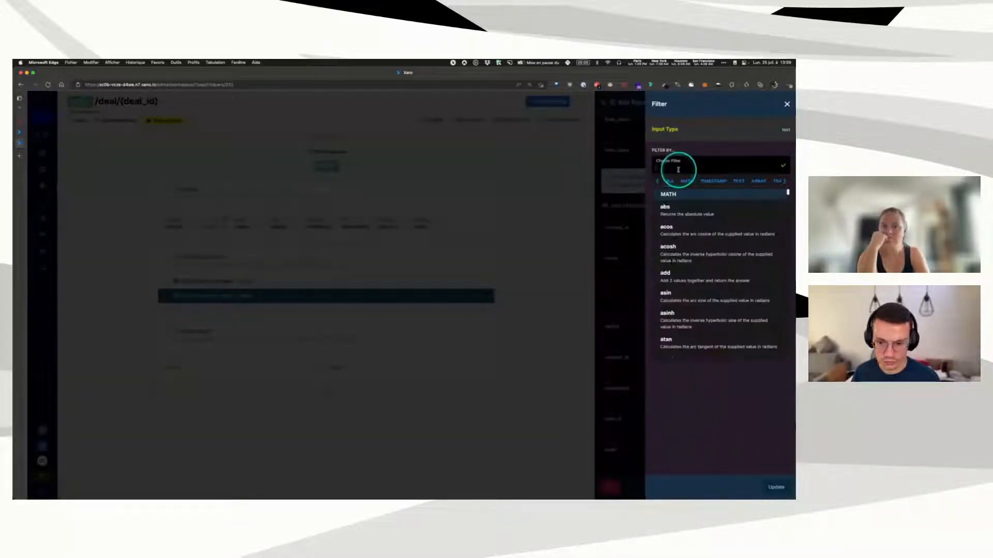
type("first")
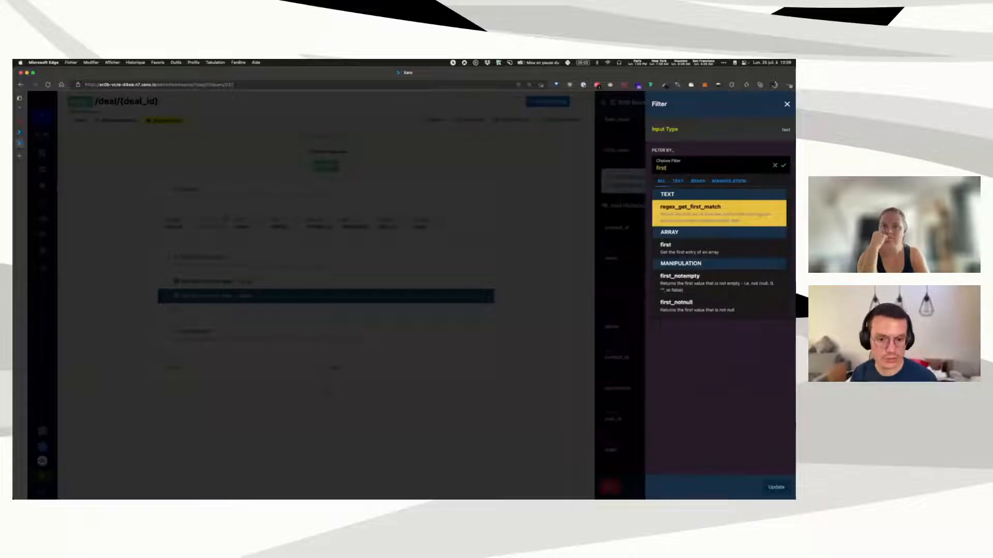
left_click(702, 282)
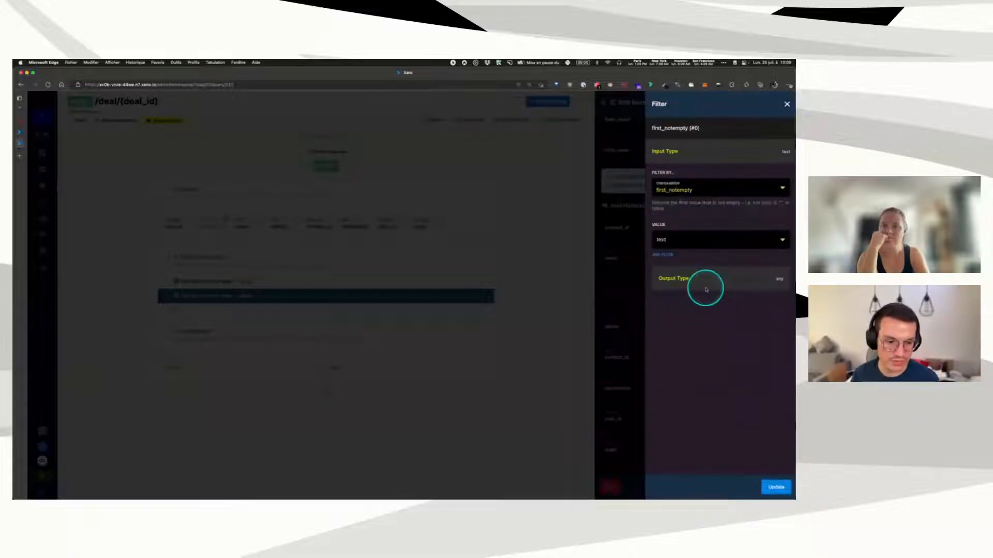
left_click(687, 243)
left_click(706, 256)
left_click(694, 279)
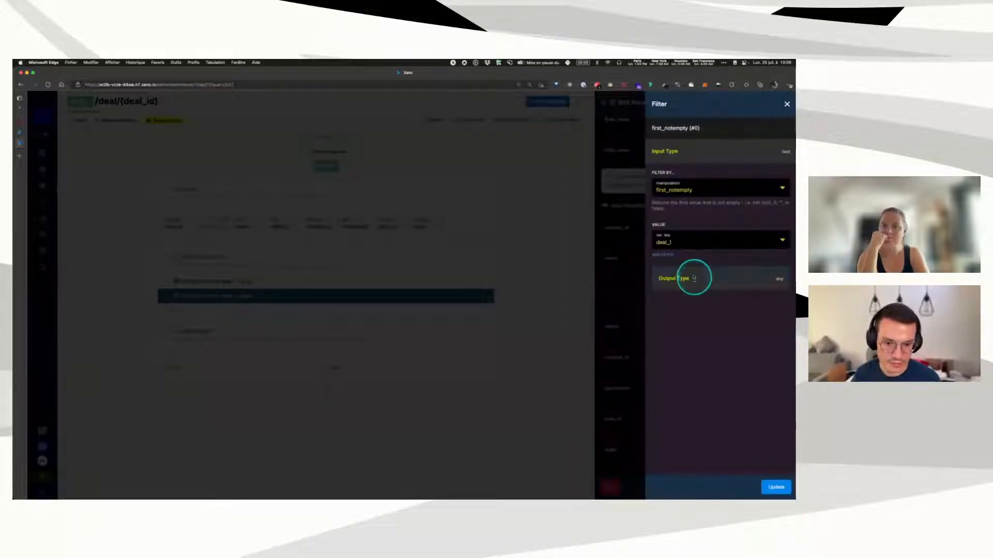
left_click(686, 241)
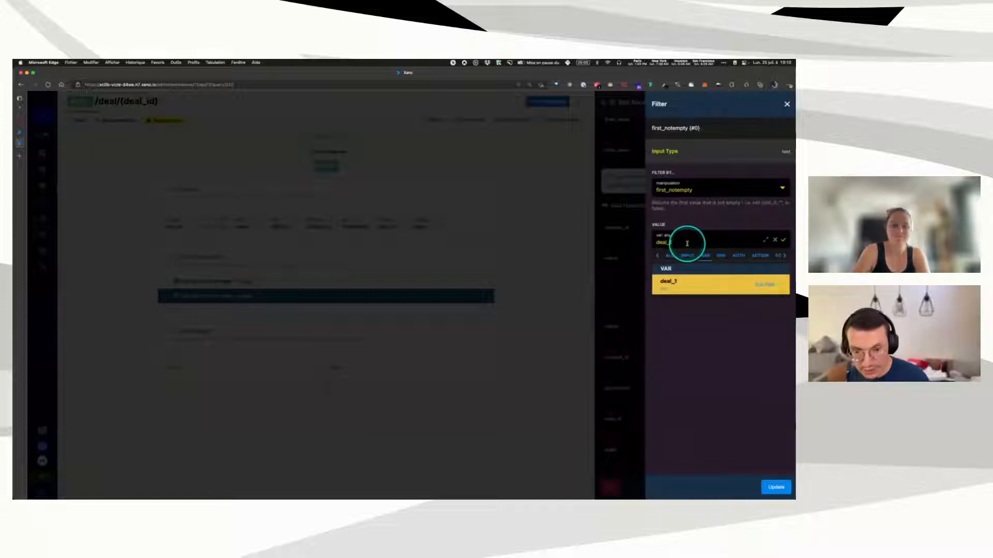
type(".status")
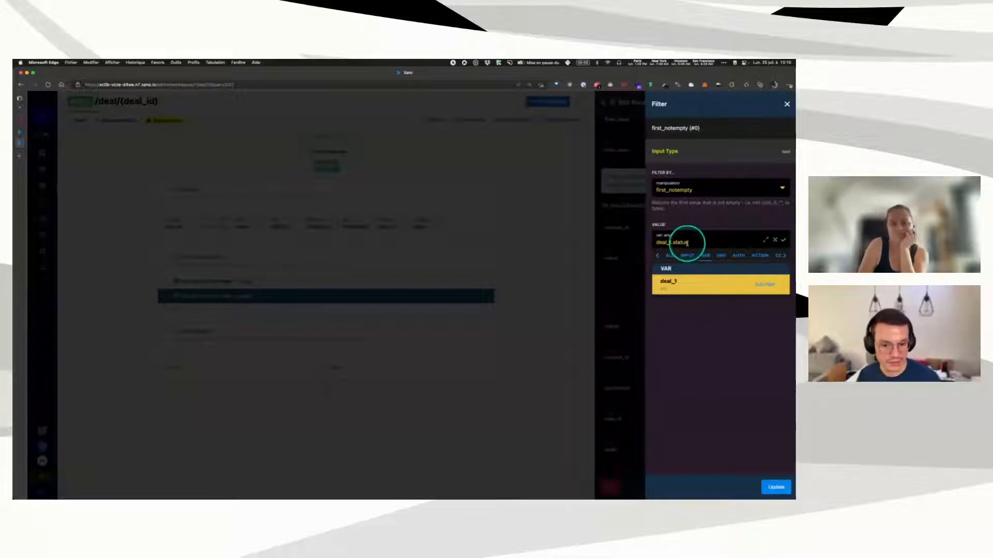
left_click(706, 215)
left_click(777, 488)
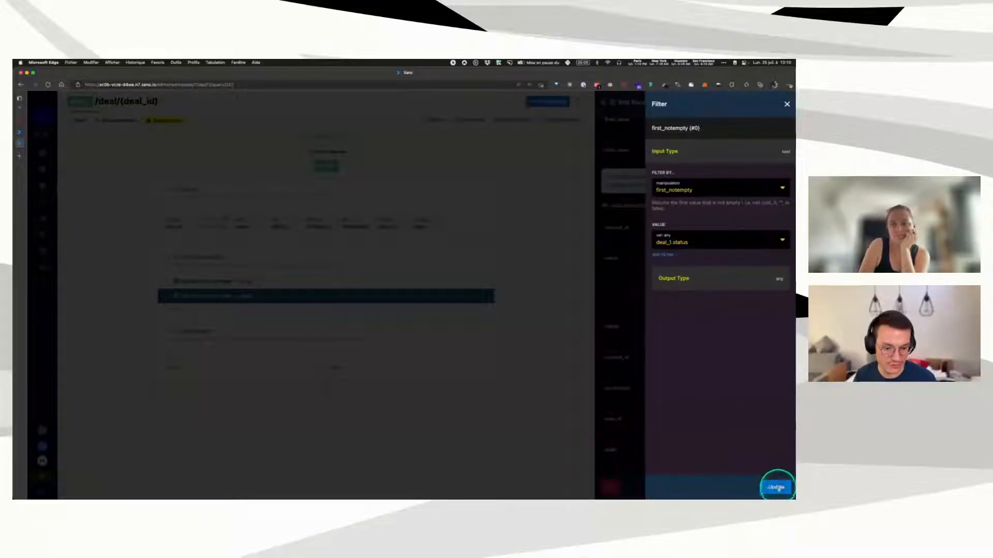
Step: Add a first_notempty filter with the variable value deal_1.contact_id to the contact_id field of Edit Record
scroll(709, 336, "down", 1)
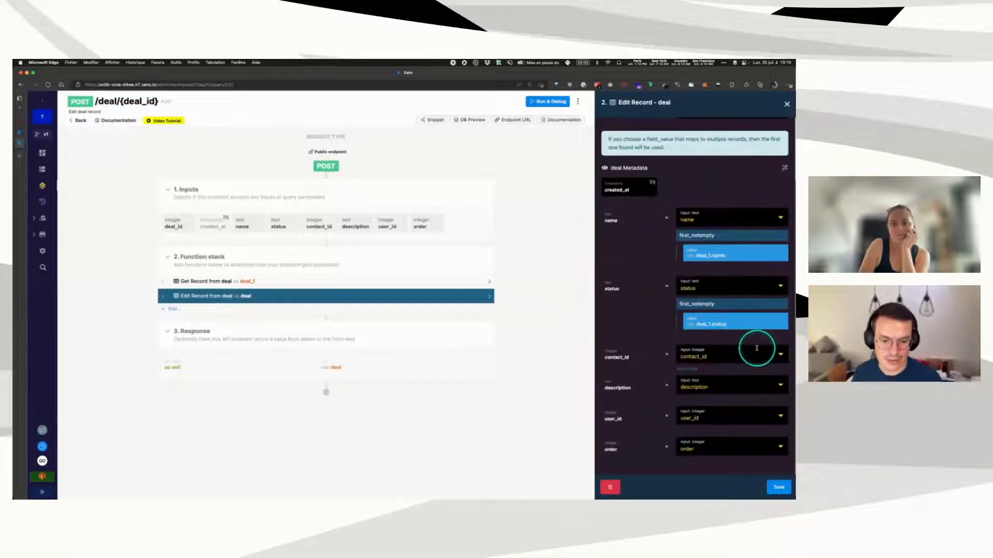
left_click(688, 369)
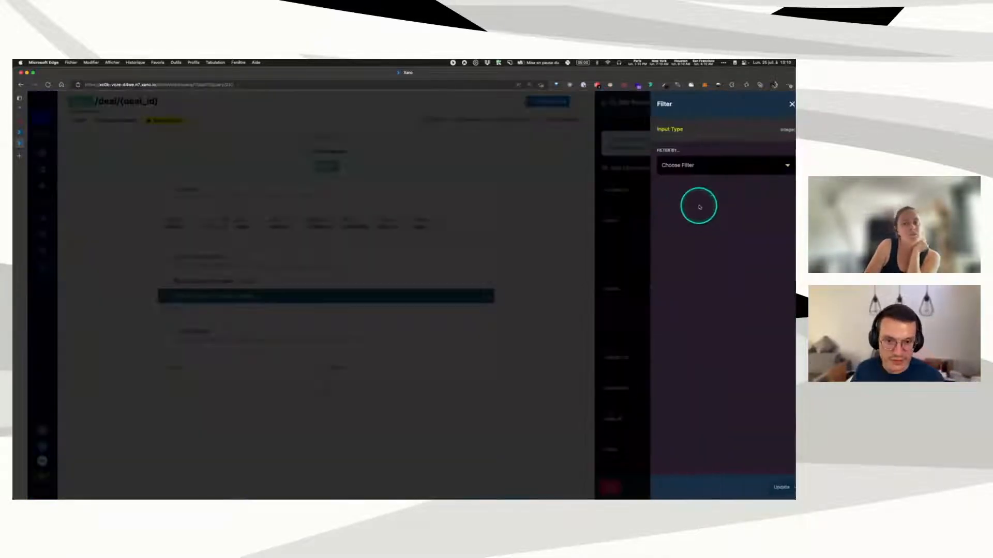
left_click(692, 167)
type("fir")
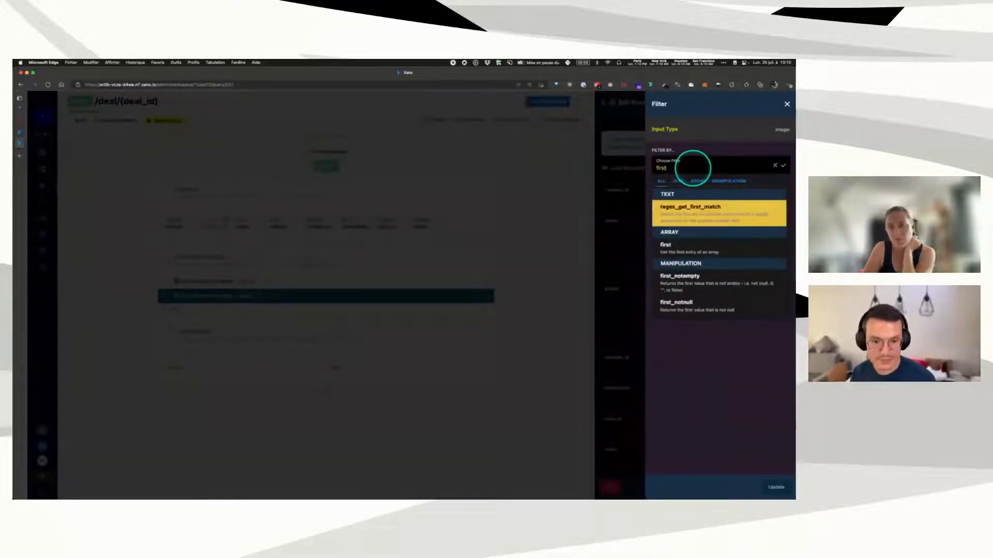
type("st")
left_click(701, 279)
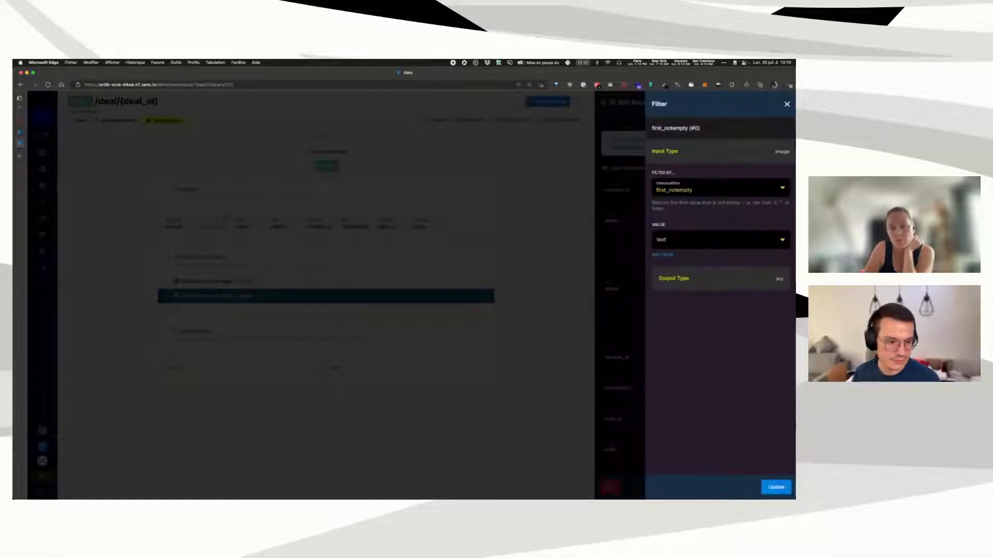
left_click(678, 243)
left_click(705, 256)
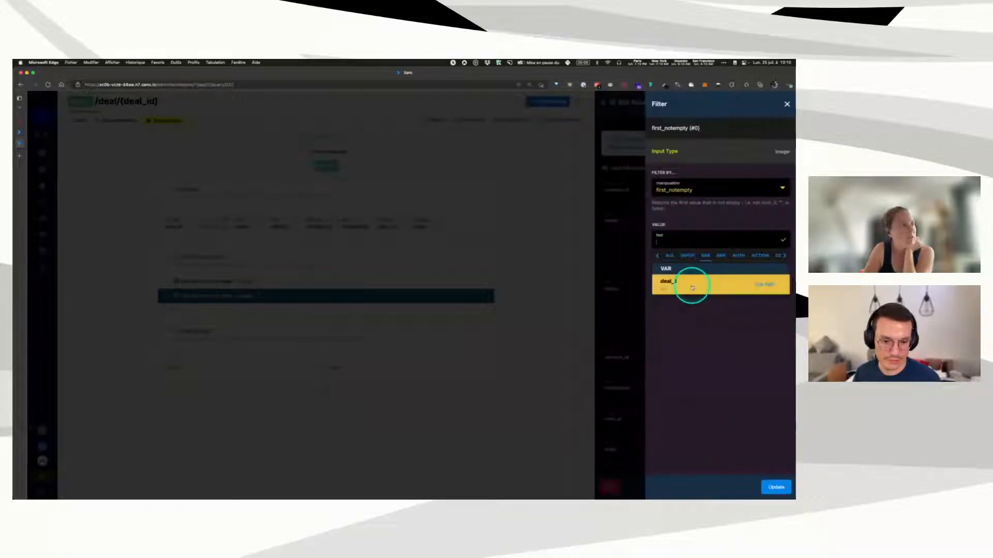
left_click(692, 287)
left_click(688, 244)
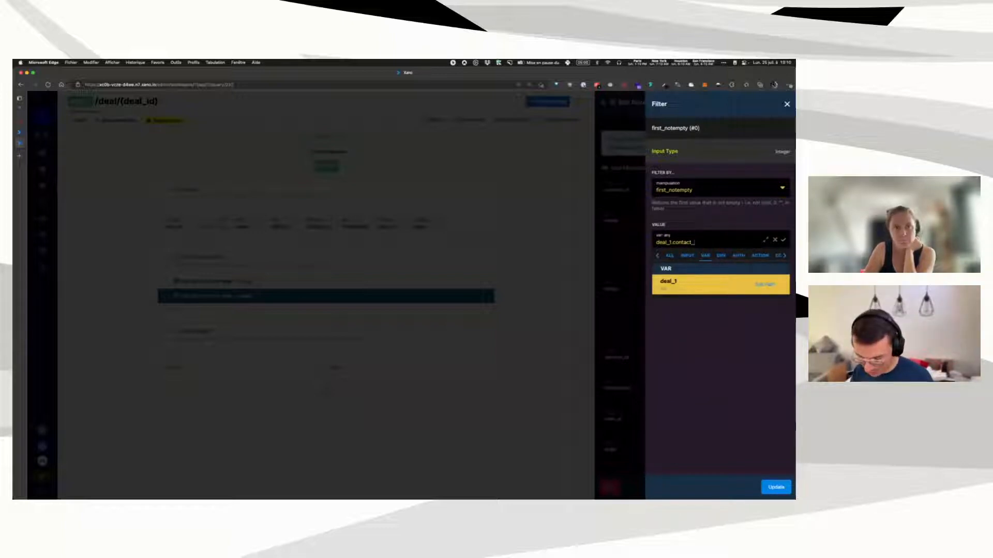
left_click(696, 225)
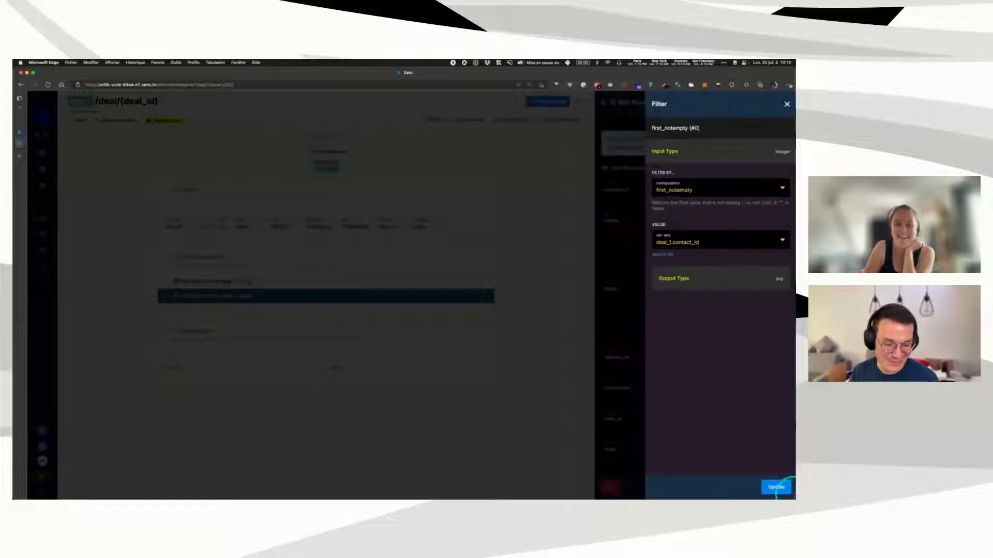
left_click(775, 487)
Step: Add a first_notempty filter with the text value deal_1.user_id to the description field of Edit Record
scroll(641, 333, "down", 2)
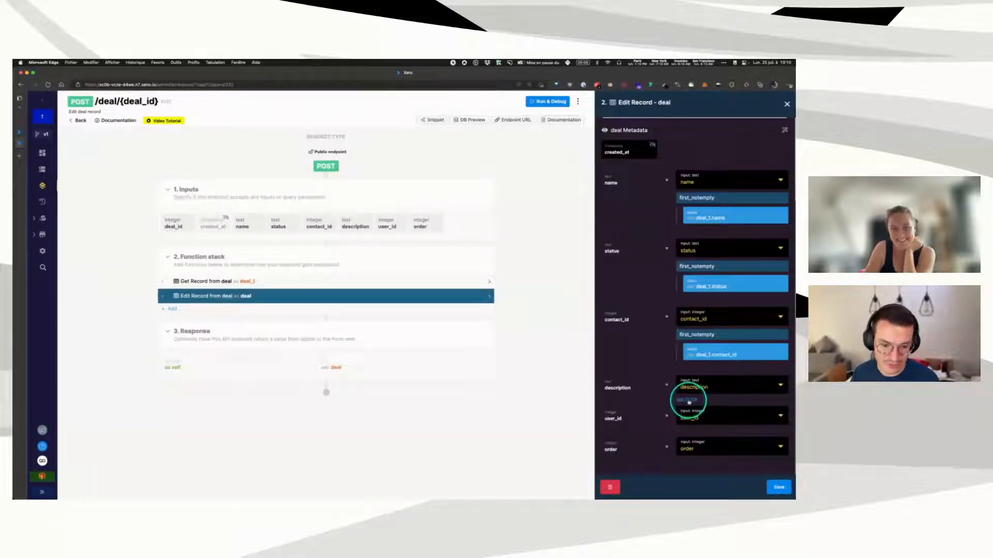
left_click(688, 400)
left_click(694, 166)
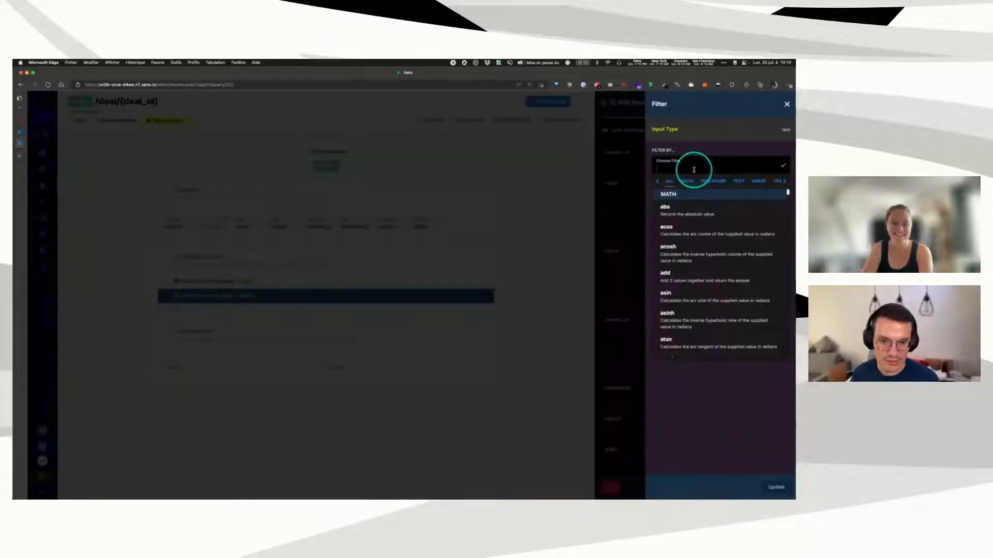
type("first")
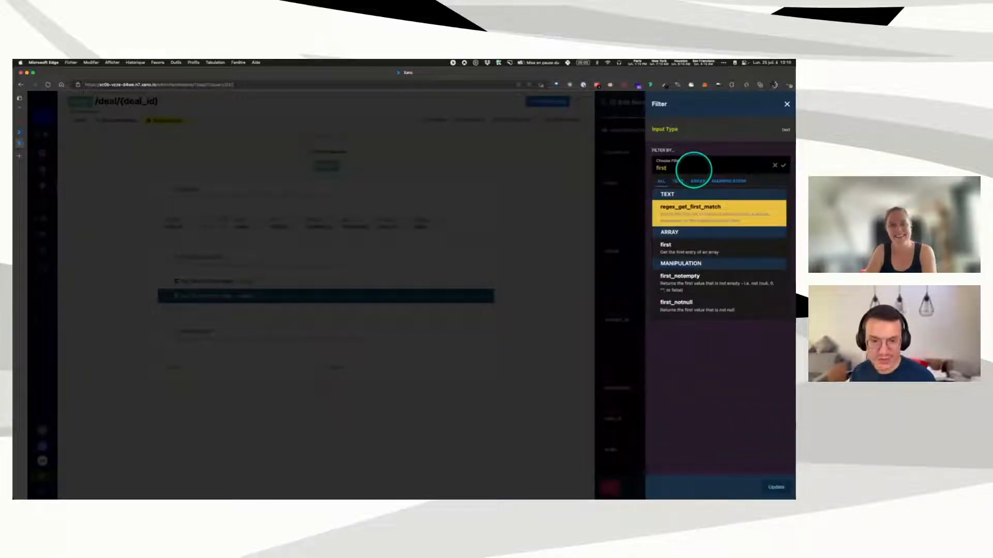
left_click(712, 281)
left_click(691, 240)
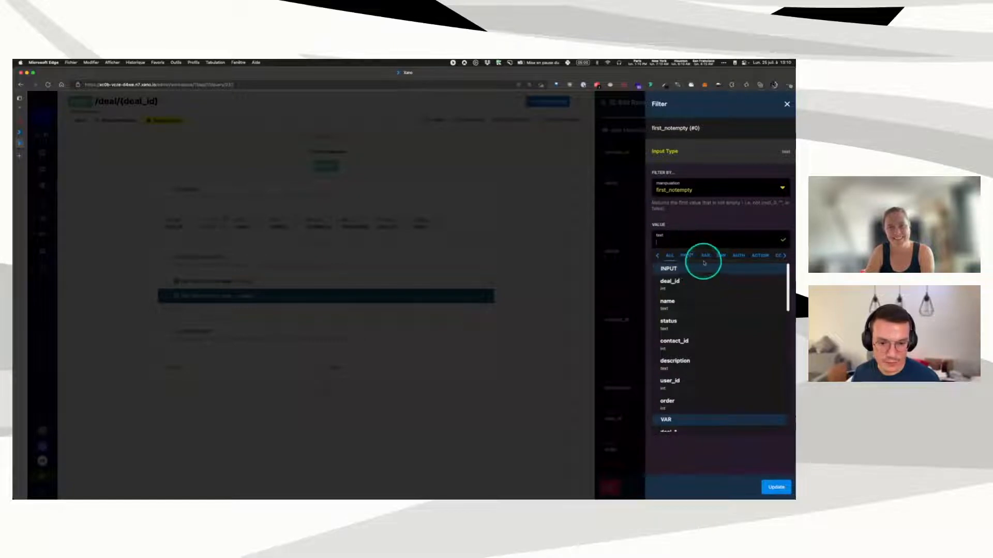
type("deal")
left_click(692, 281)
left_click(688, 244)
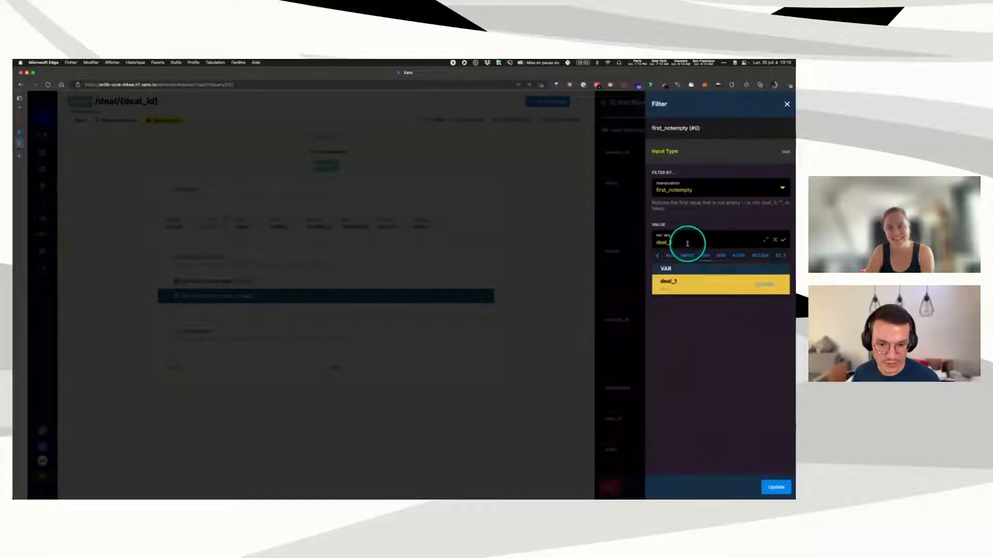
type(";")
key("BackSpace")
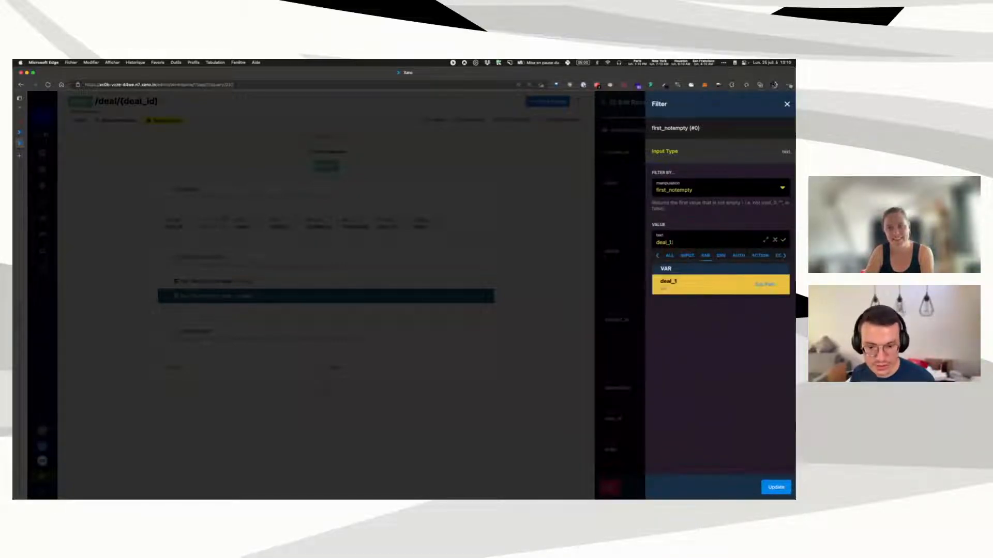
type(".user_id")
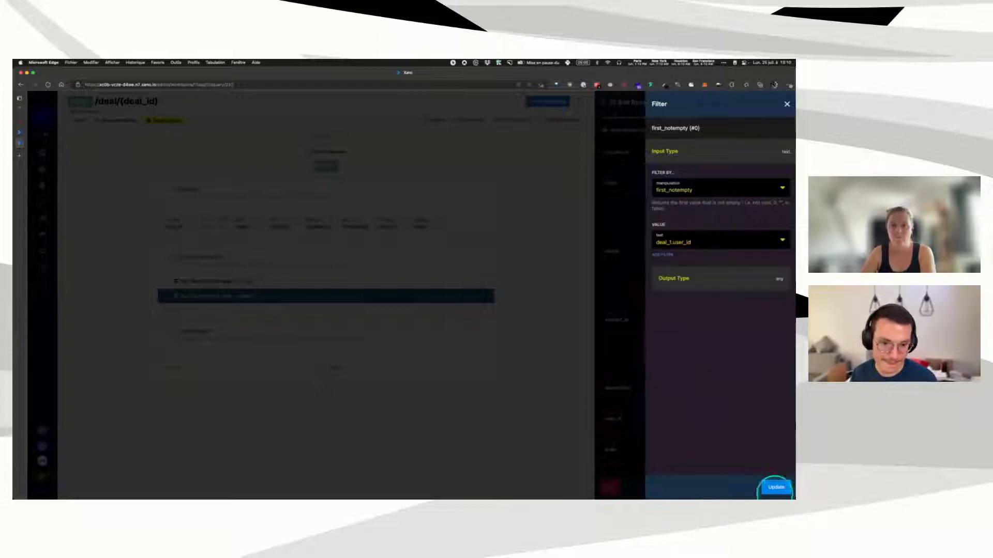
left_click(776, 487)
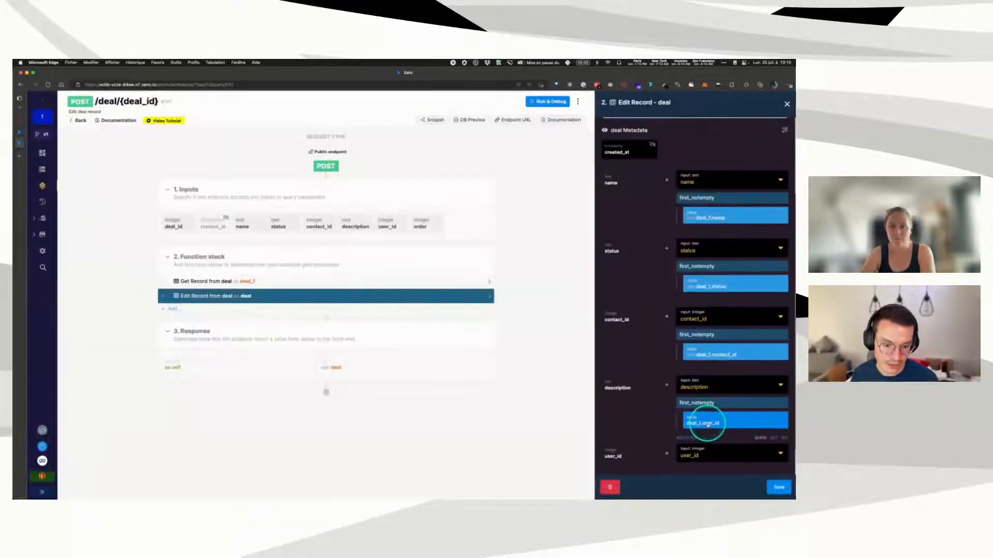
Step: Change the description field's filter value from plain text to the variable deal_1.user_id
left_click(706, 421)
left_click(709, 241)
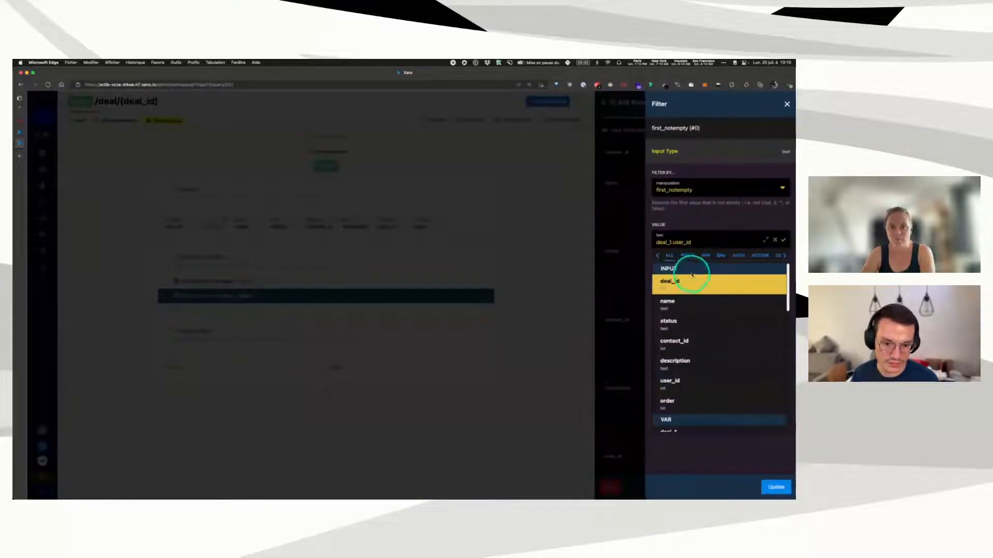
left_click(702, 258)
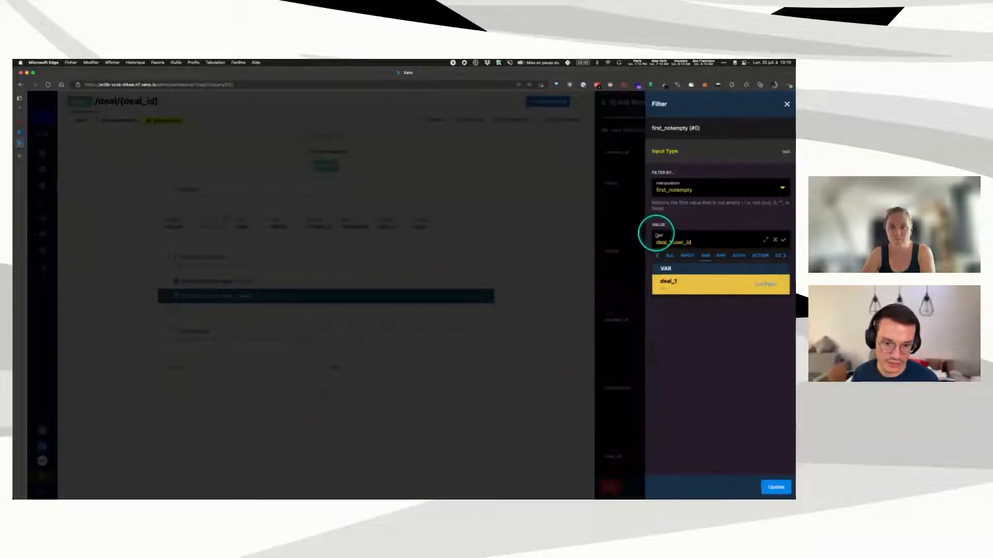
left_click(697, 286)
left_click(776, 487)
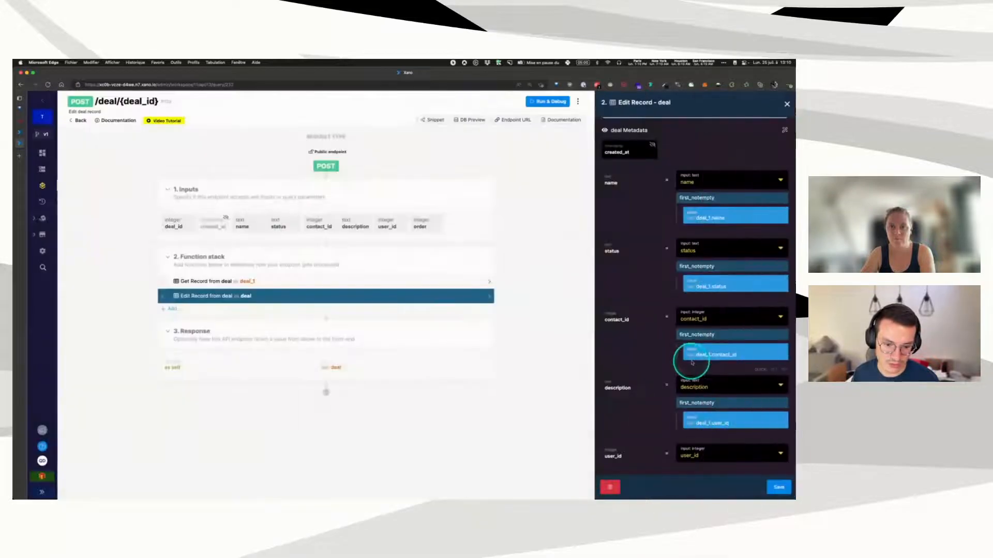
Step: Check the first_notempty filter settings of the contact_id, status and name fields without changing them
scroll(677, 331, "down", 2)
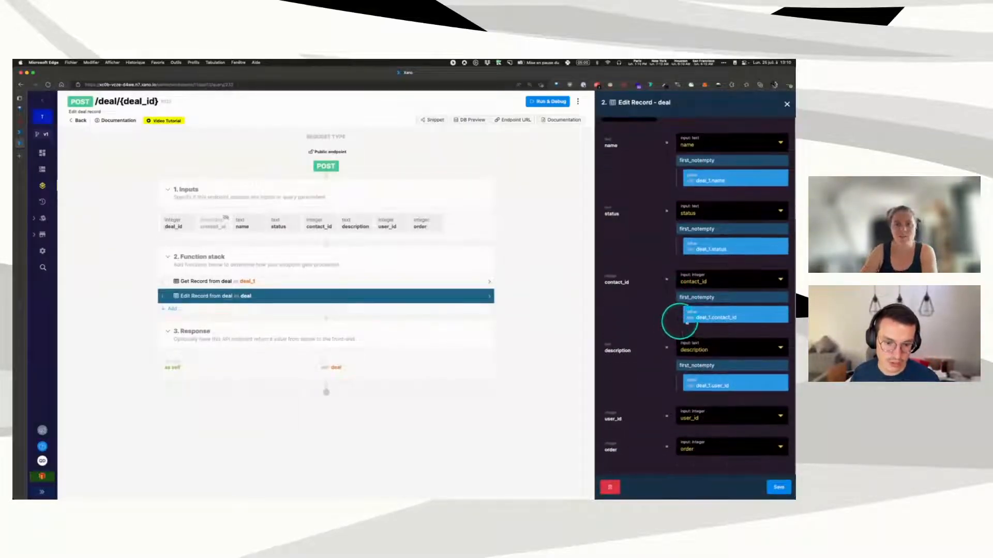
left_click(683, 315)
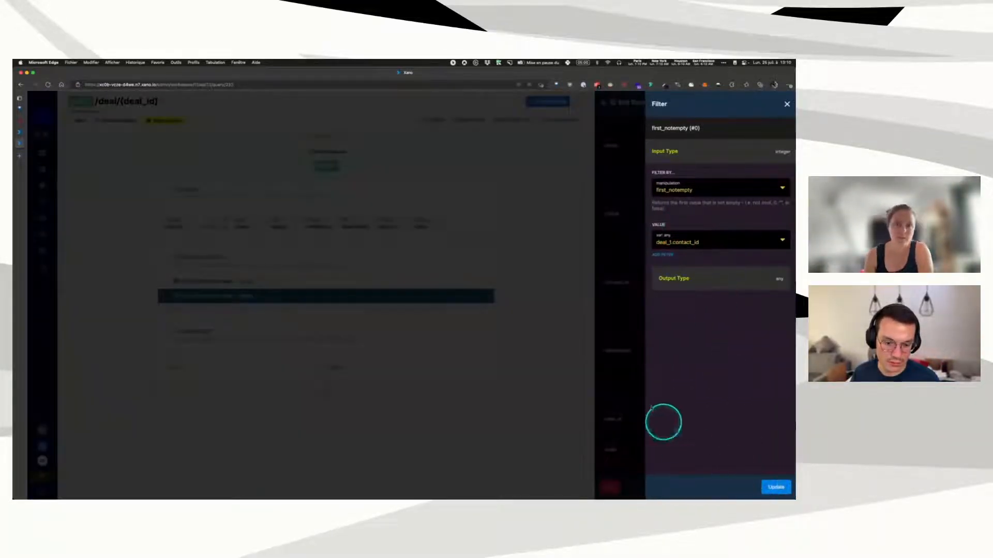
left_click(633, 375)
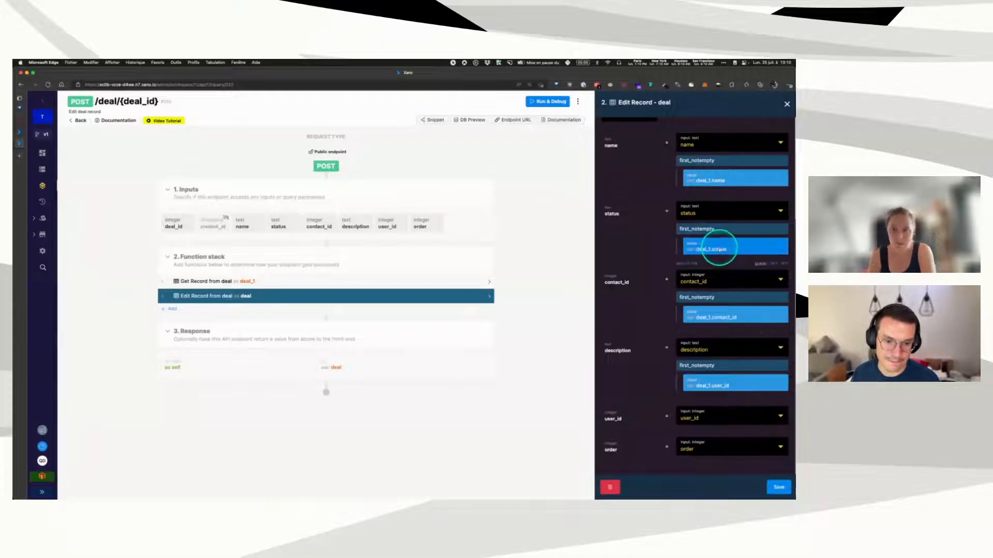
left_click(714, 250)
left_click(613, 324)
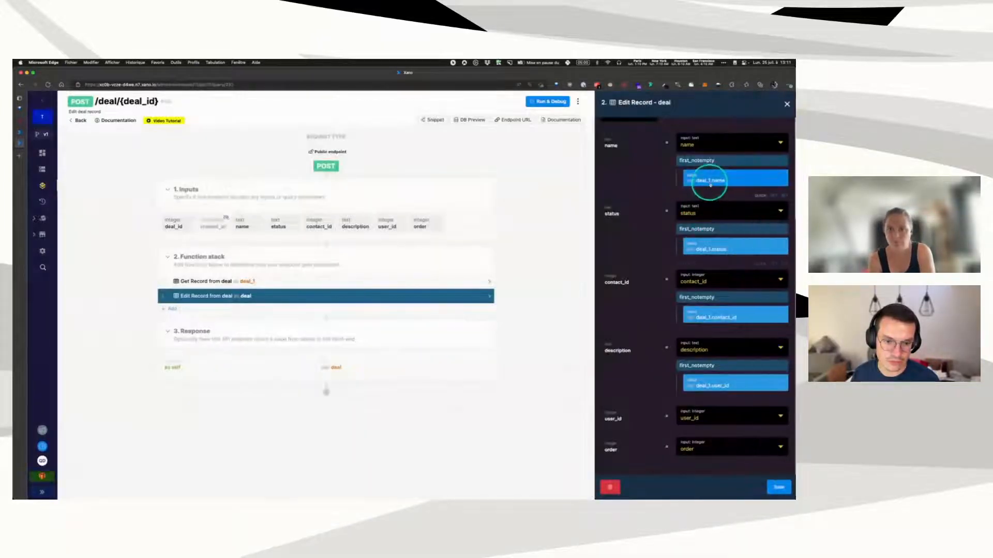
left_click(713, 180)
left_click(620, 322)
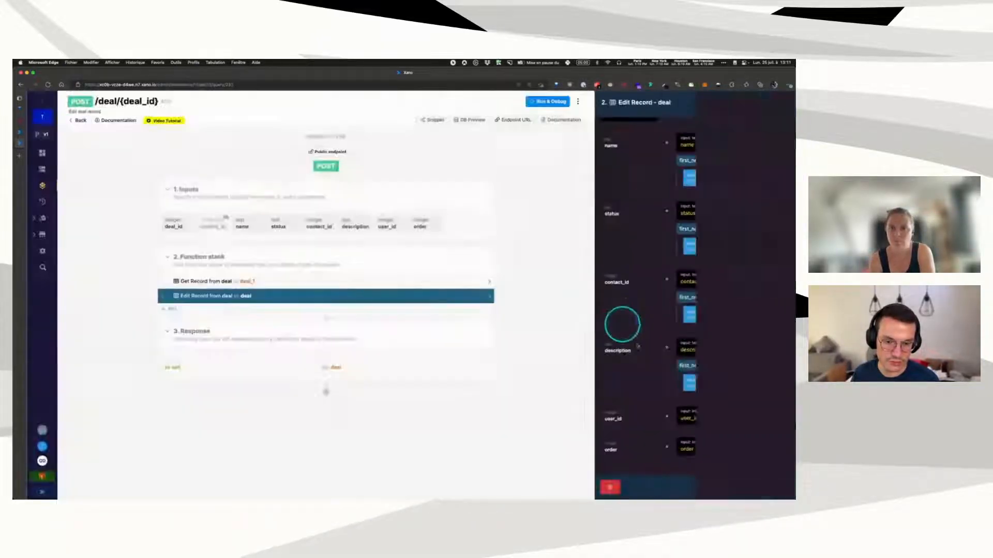
Step: Add a first_notempty filter with the variable value deal_1.user_id to the user_id field, and recheck its settings
left_click(689, 433)
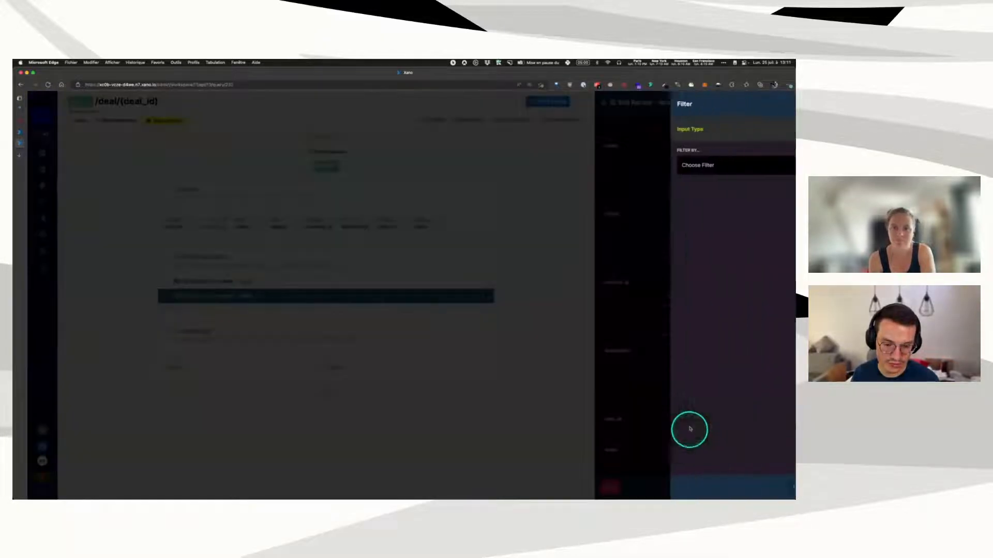
left_click(680, 167)
type("first")
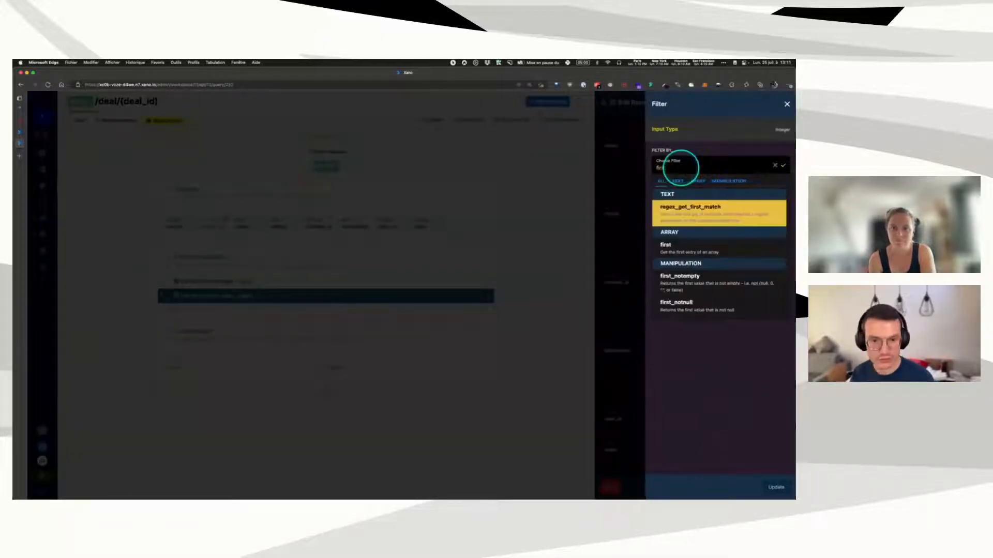
left_click(700, 288)
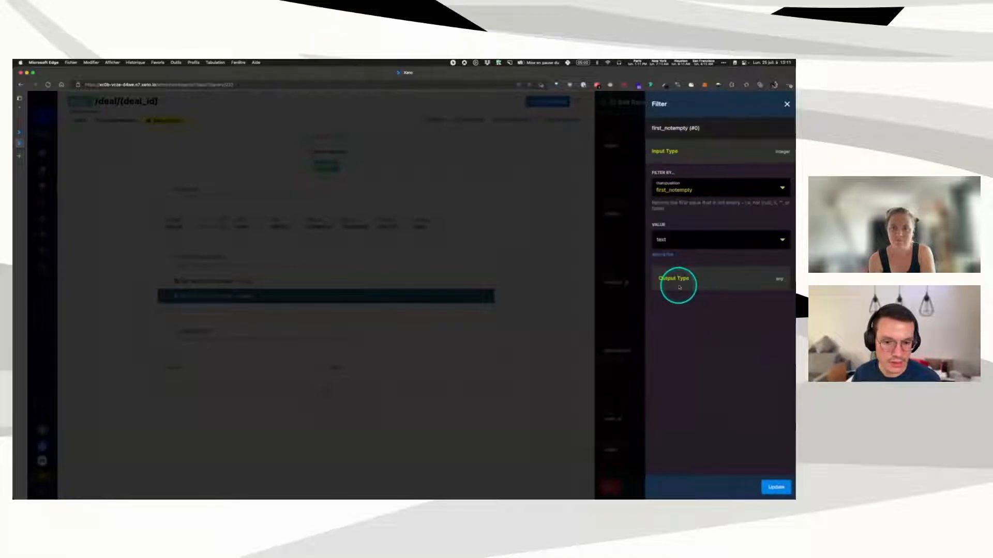
left_click(683, 242)
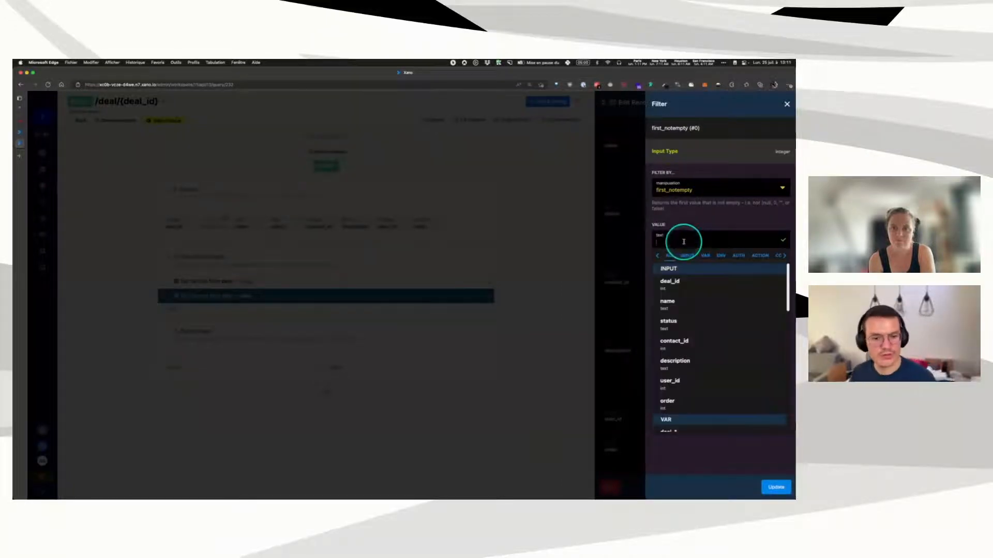
left_click(701, 255)
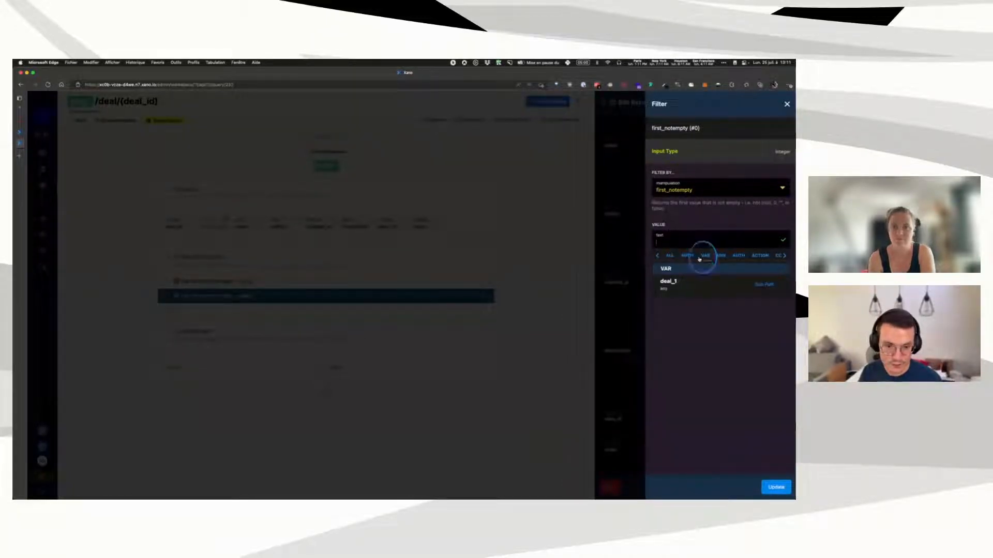
left_click(688, 286)
left_click(691, 244)
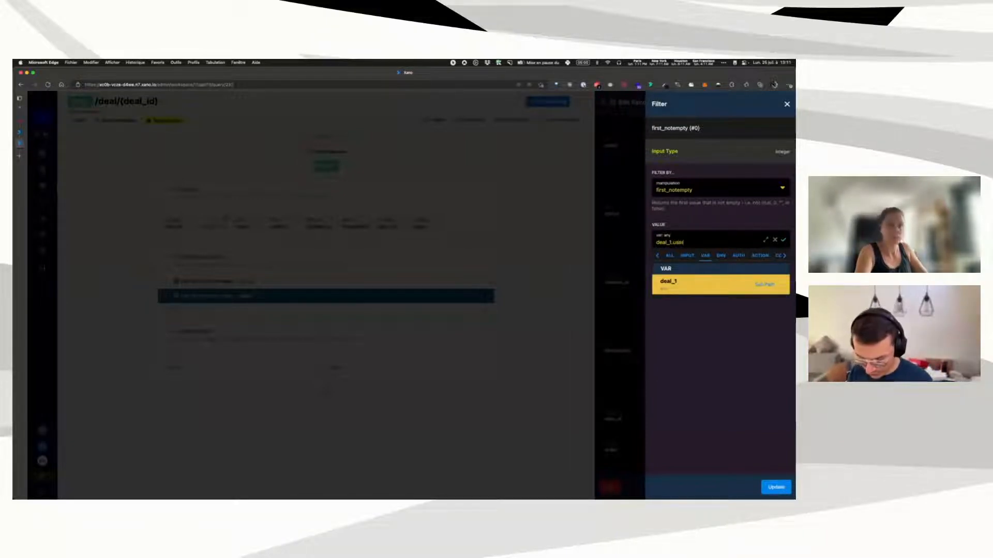
left_click(737, 294)
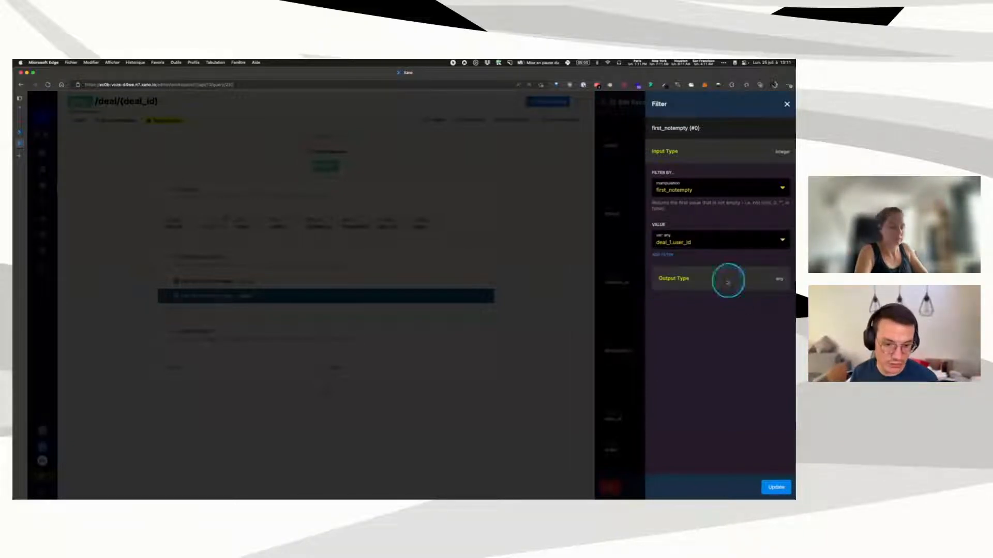
left_click(776, 488)
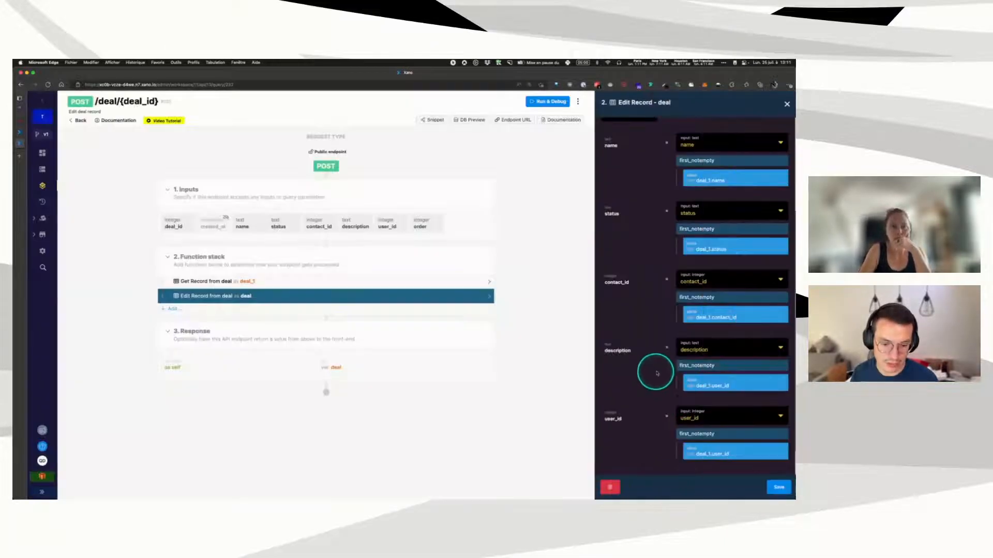
scroll(655, 371, "down", 2)
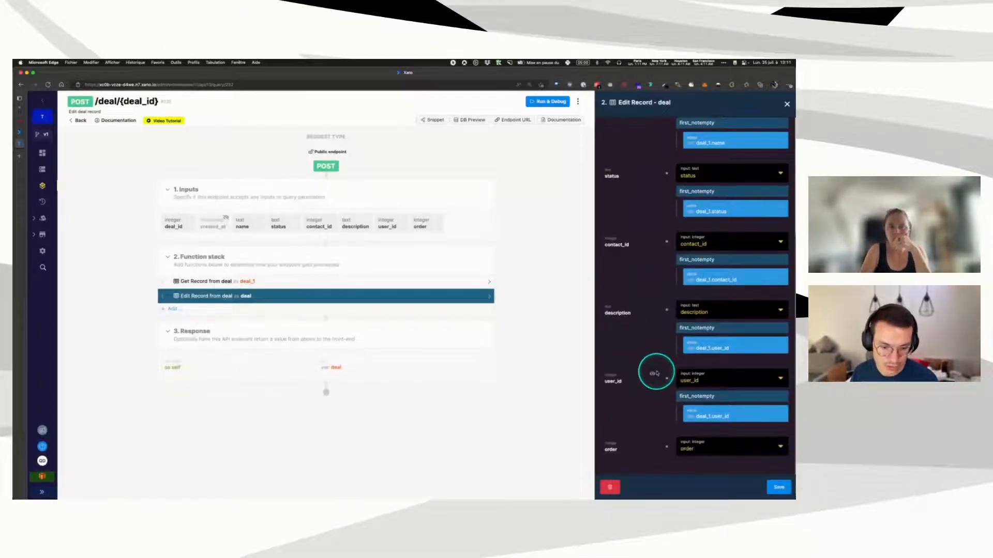
left_click(700, 414)
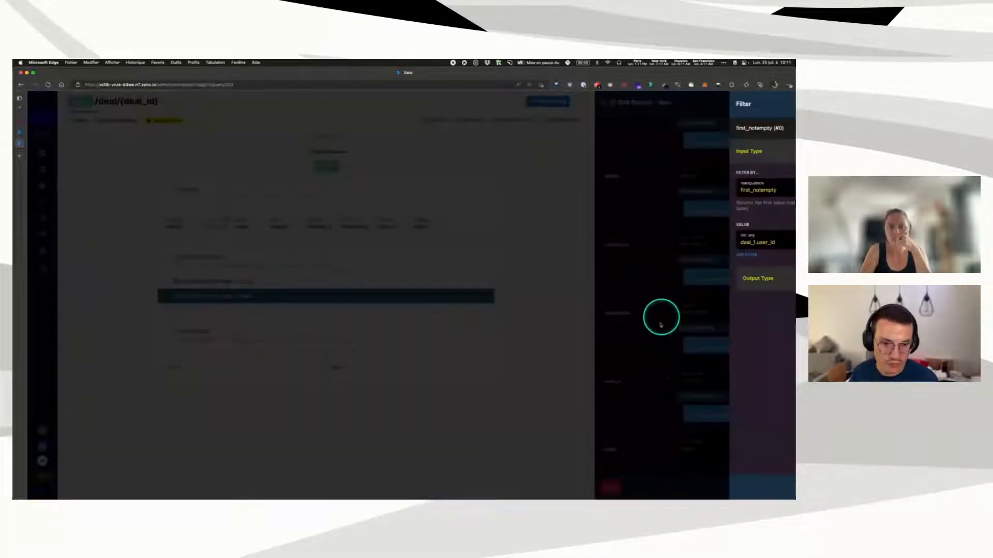
left_click(623, 368)
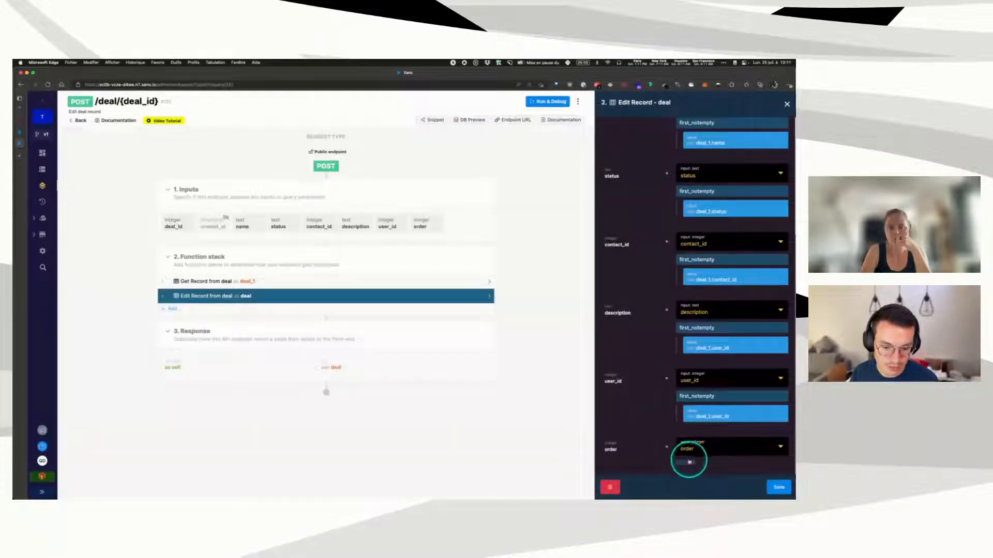
Step: Add a first_notempty filter with the variable value deal_1.order to the order field, and save the Edit Record function
left_click(689, 462)
left_click(687, 166)
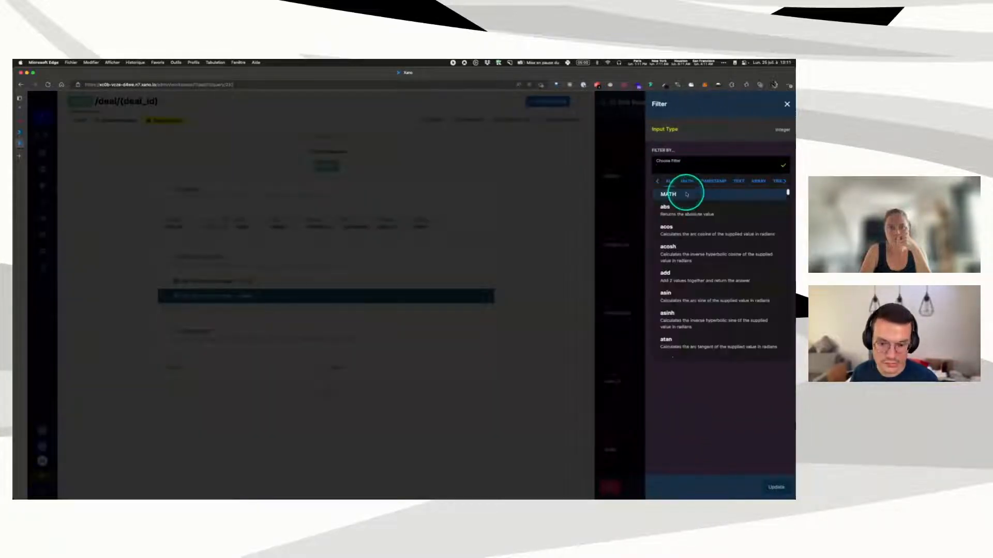
type("first")
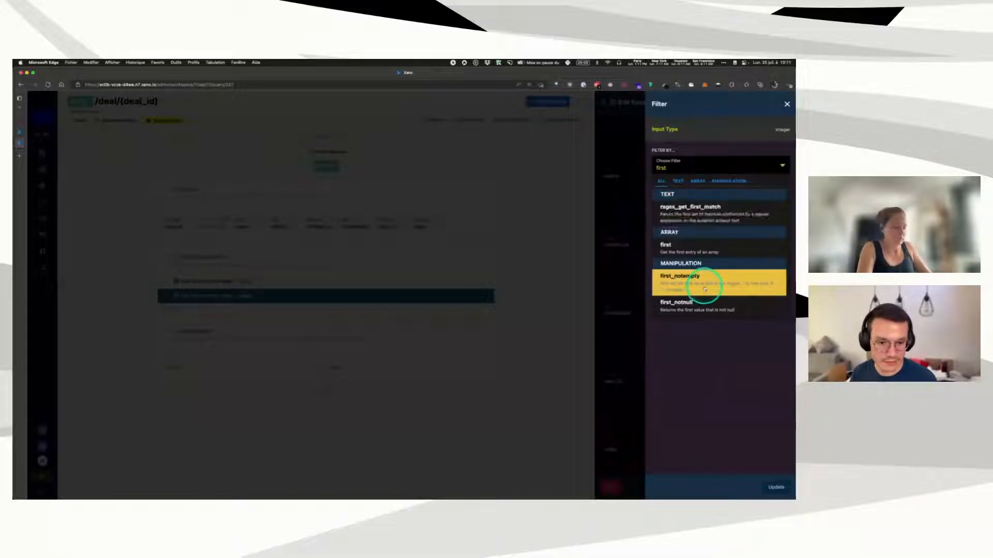
left_click(700, 279)
left_click(686, 240)
type("deal")
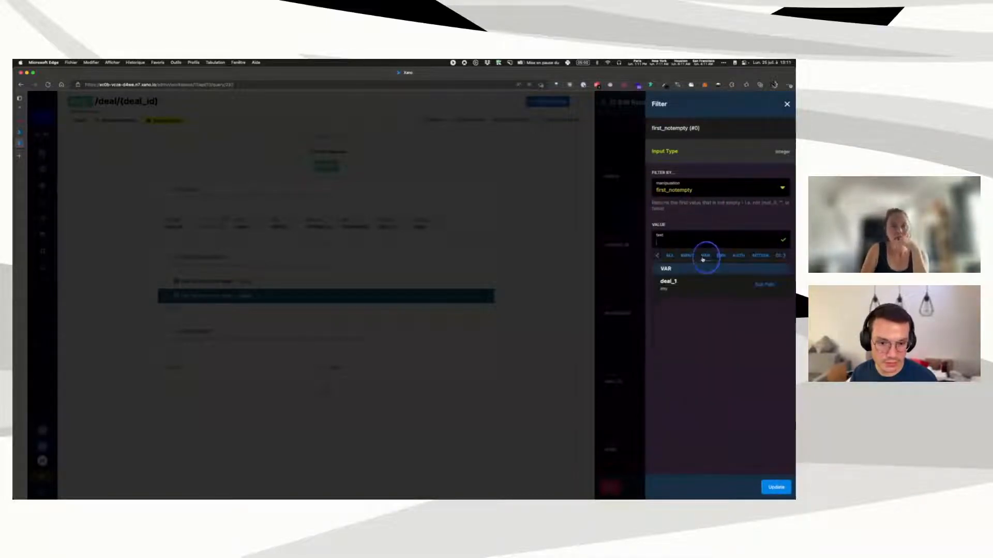
left_click(690, 281)
left_click(686, 244)
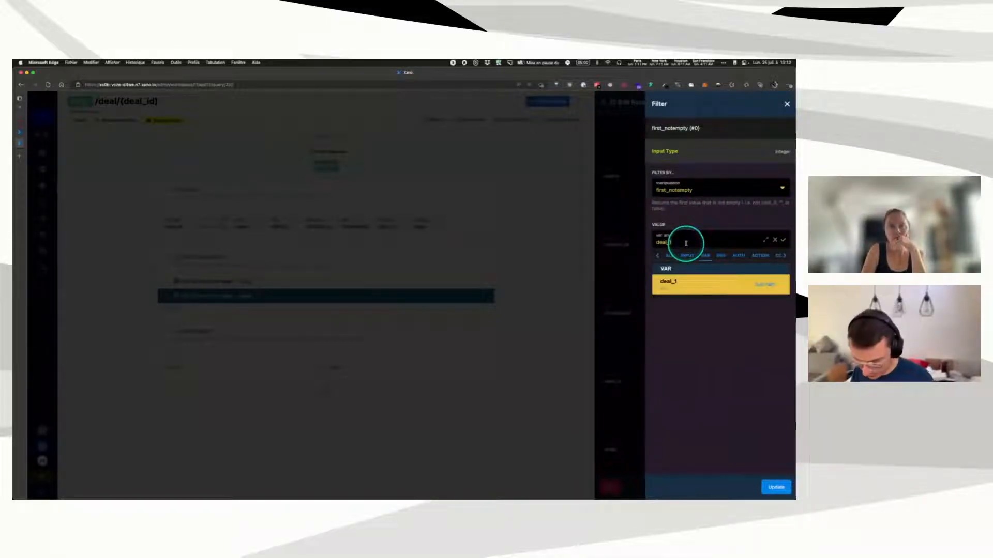
left_click(698, 281)
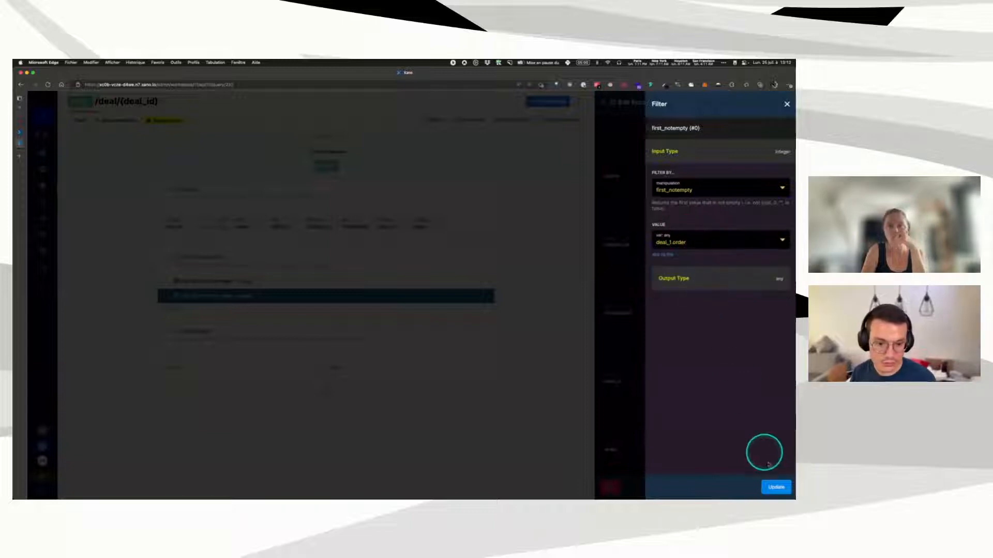
left_click(774, 486)
scroll(679, 434, "down", 1)
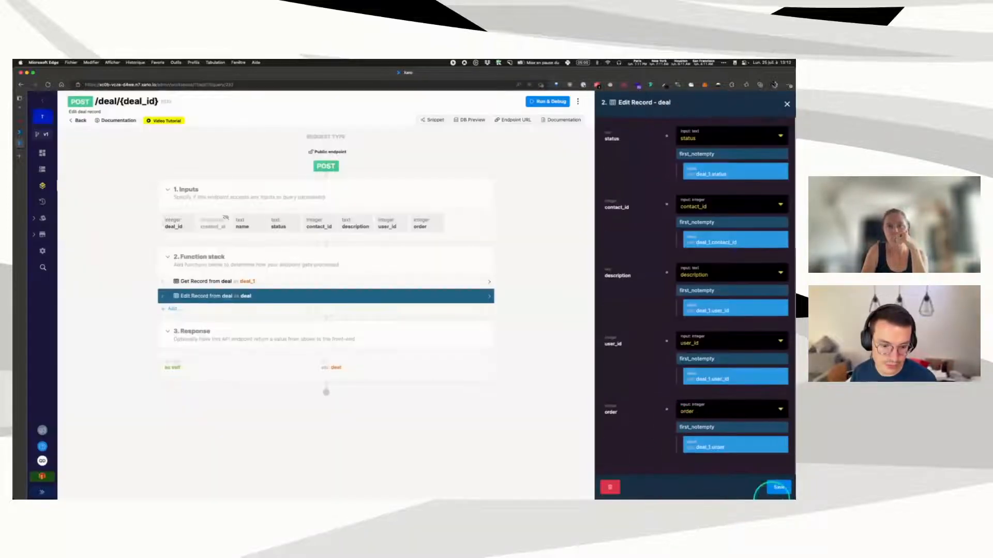
left_click(780, 487)
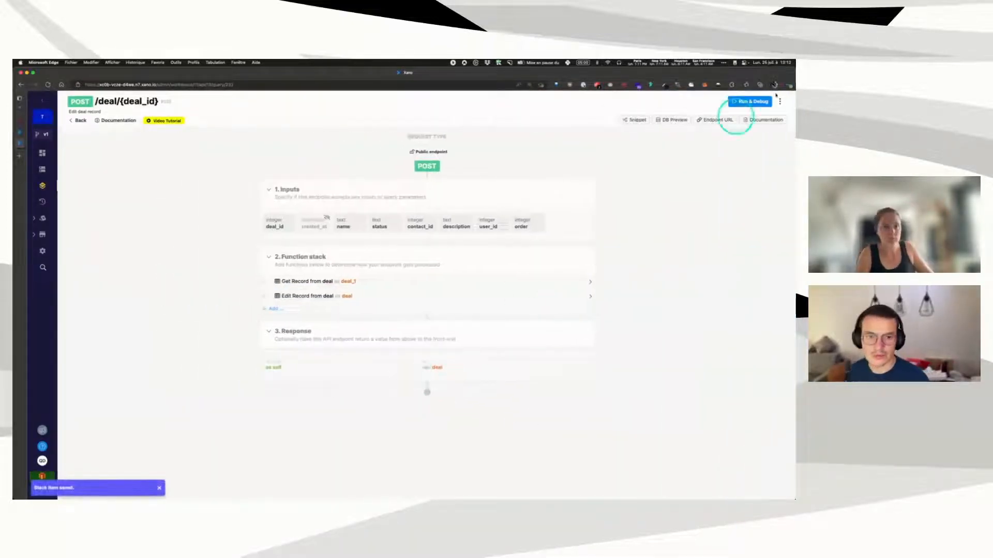
Step: Run the deal edit endpoint in Run & Debug with the status set to Lost, trimming other fields from the test input
left_click(750, 101)
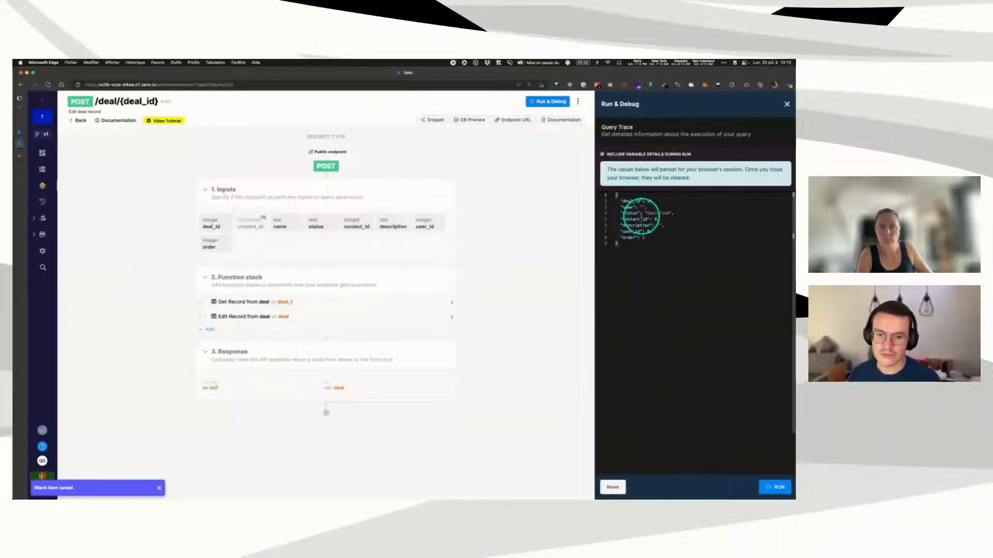
double_click(657, 213)
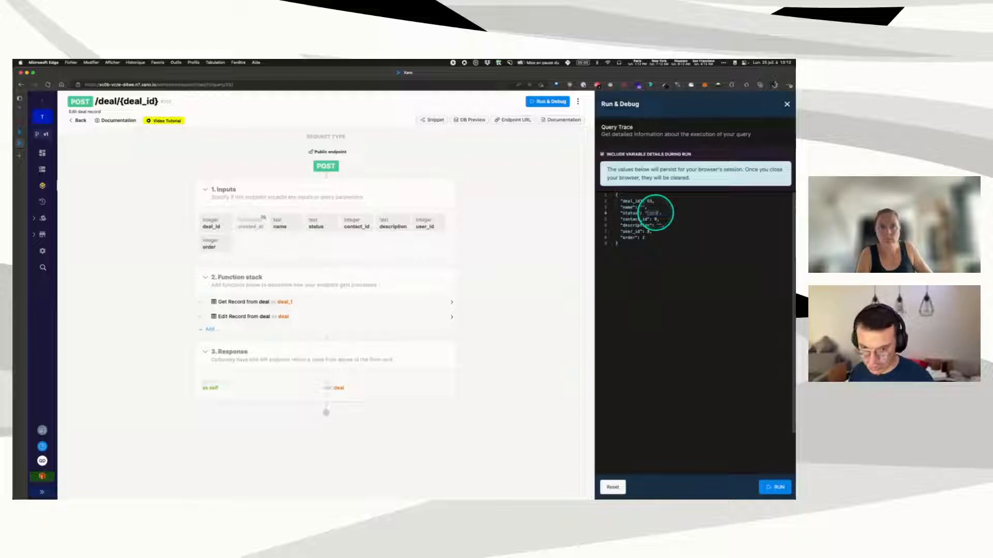
type("Lost")
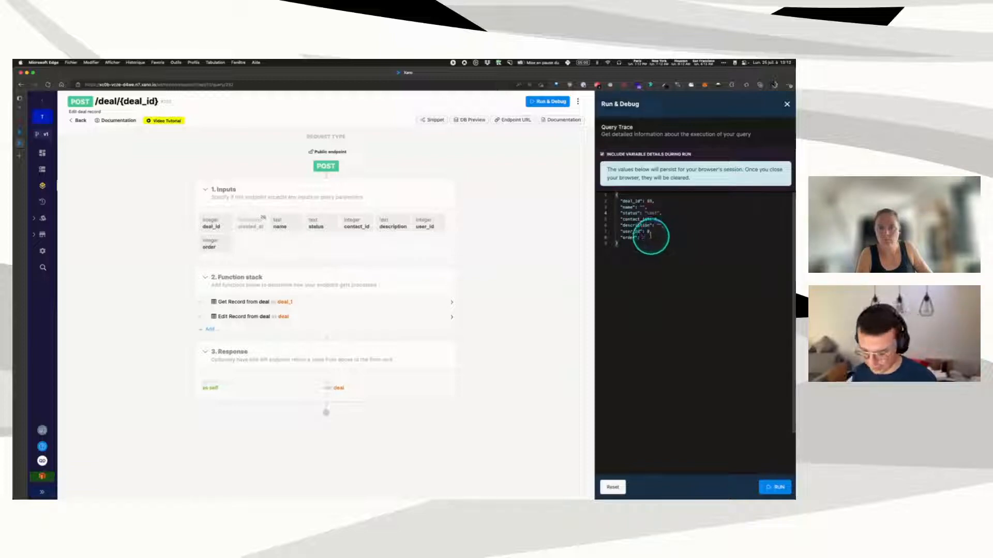
left_click_drag(649, 232, 611, 210)
key("BackSpace")
key("BackSpace")
key("BackSpace")
left_click(774, 487)
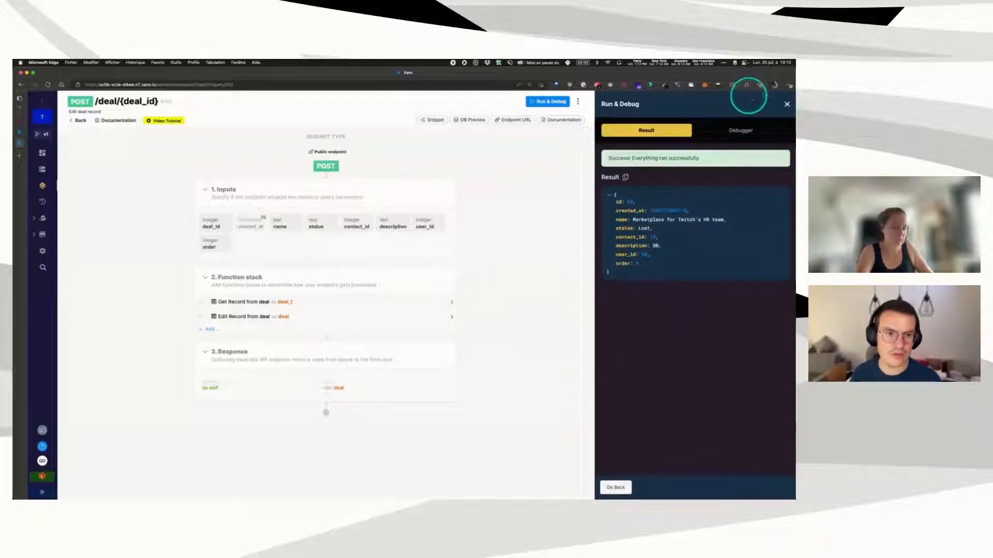
left_click(785, 104)
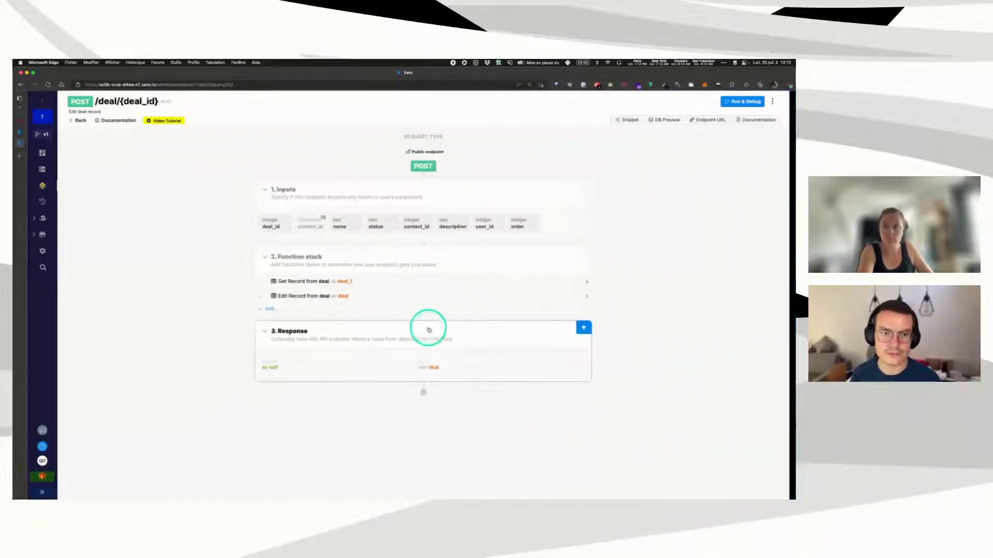
Step: Switch to the WeWeb editor and review the body fields of Update drag and dropped deal and the second action's request settings
left_click(21, 121)
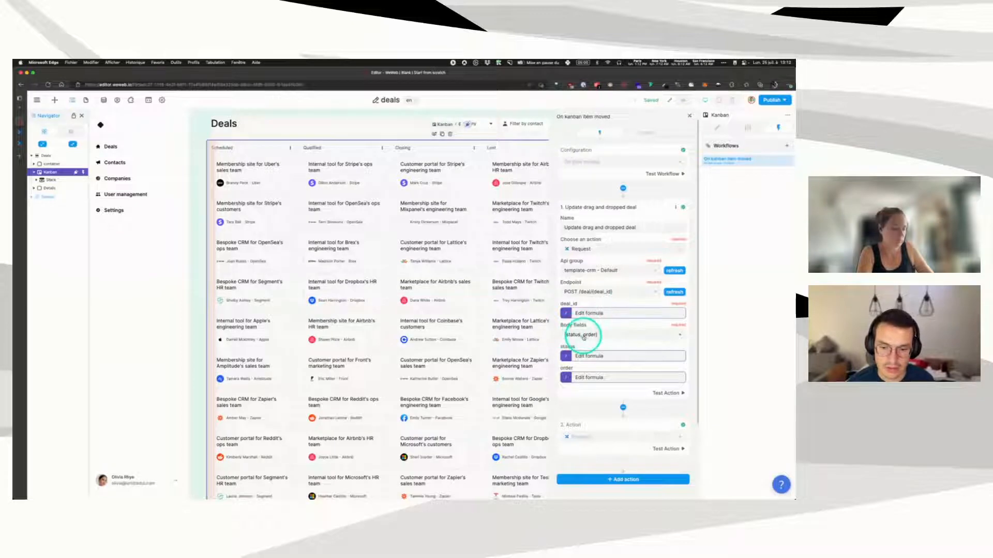
left_click(615, 335)
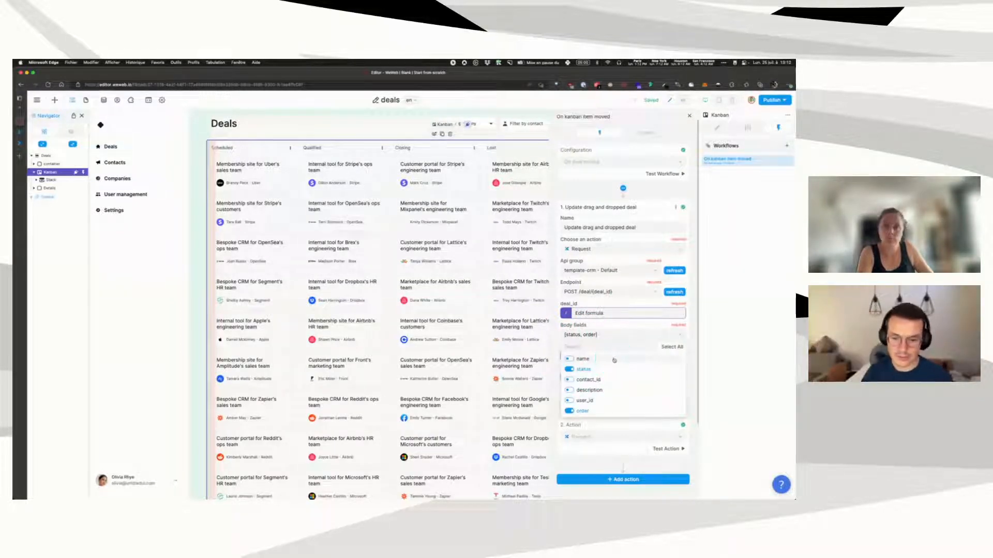
left_click(605, 335)
scroll(615, 357, "down", 2)
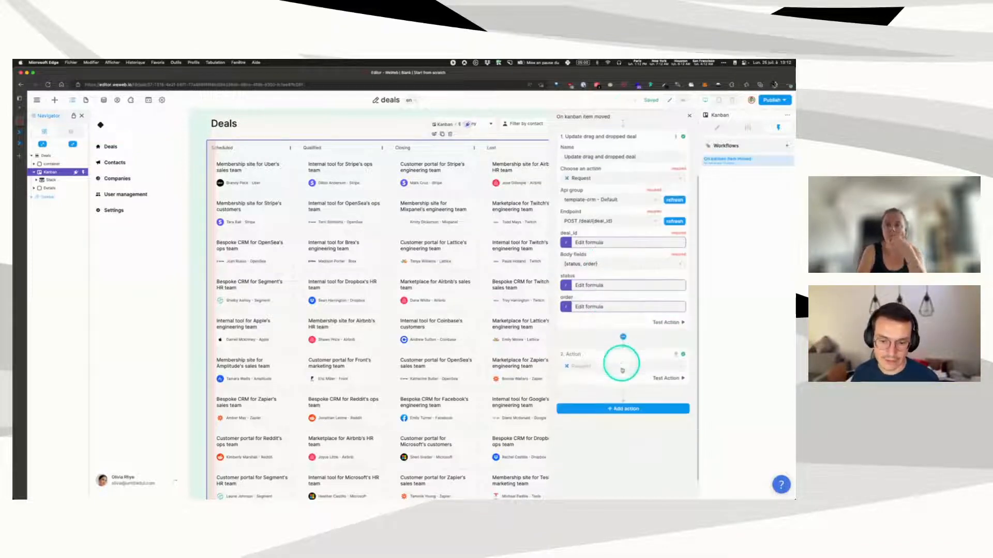
left_click(600, 361)
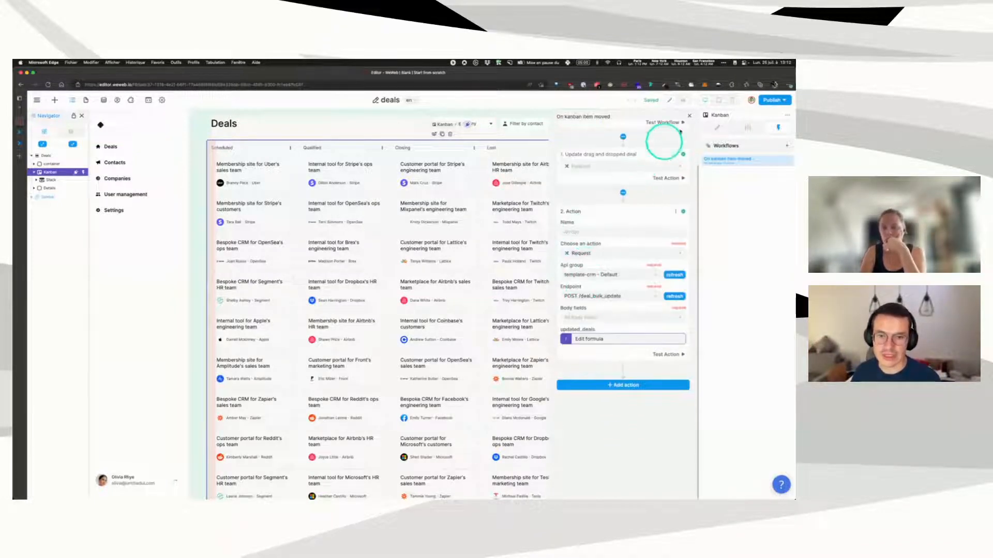
Step: In preview mode, move the "Membership site for Airbnb's HR team" deal from Lost to second place in Closing, and return to editing
key("super+e")
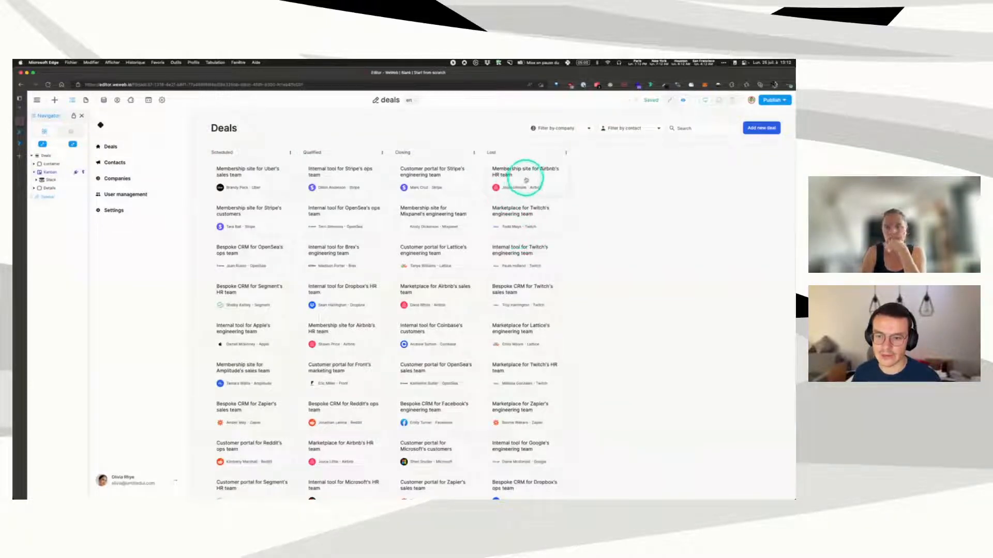
left_click_drag(526, 180, 434, 222)
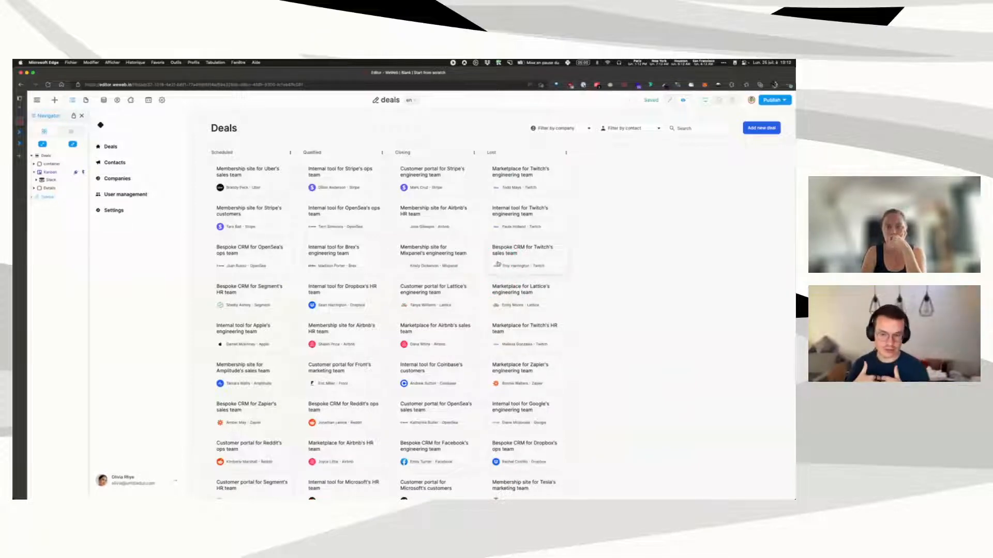
left_click(667, 100)
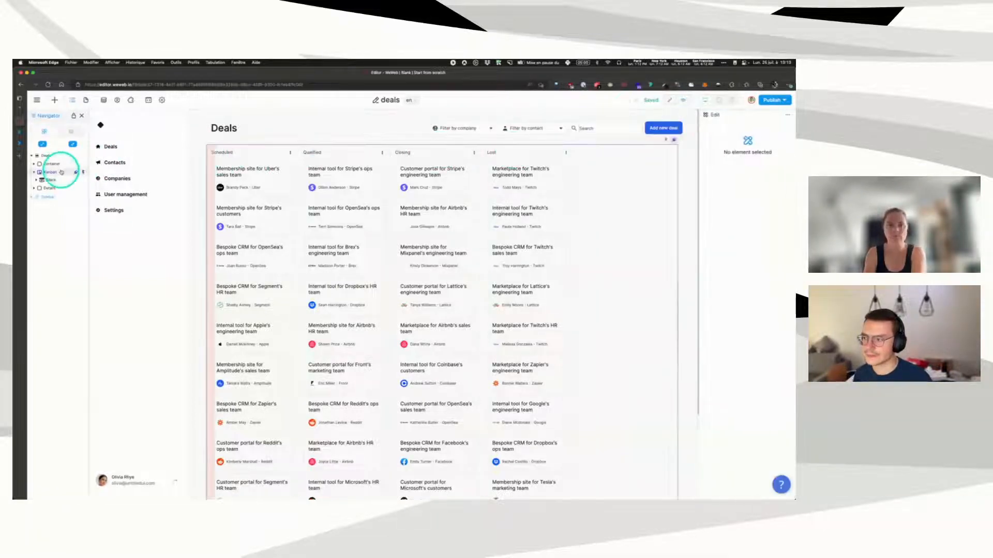
Step: Examine the updated_deals formula and its updatedList event data in the Kanban's item-moved workflow, and close the workflow
left_click(53, 172)
left_click(739, 159)
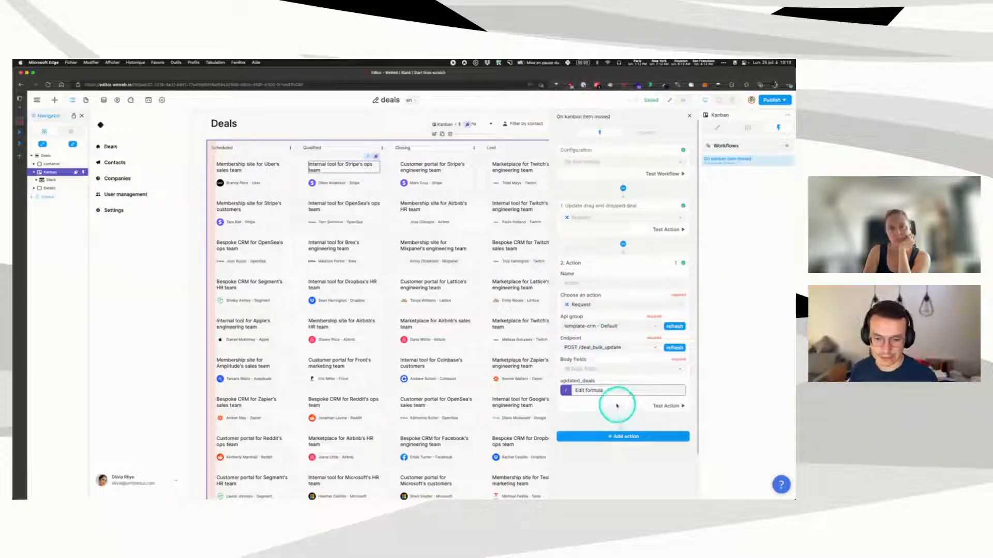
left_click(617, 392)
left_click(492, 210)
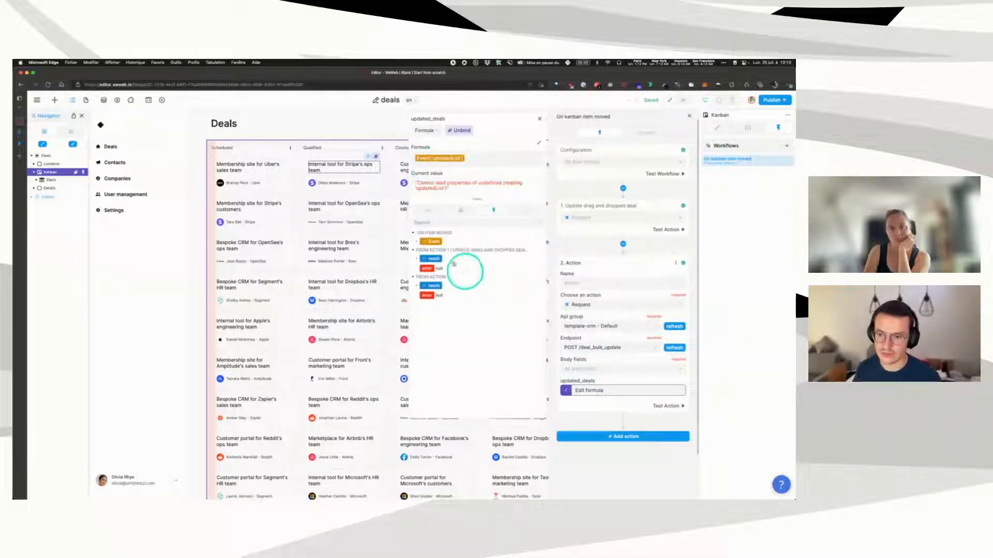
left_click(416, 241)
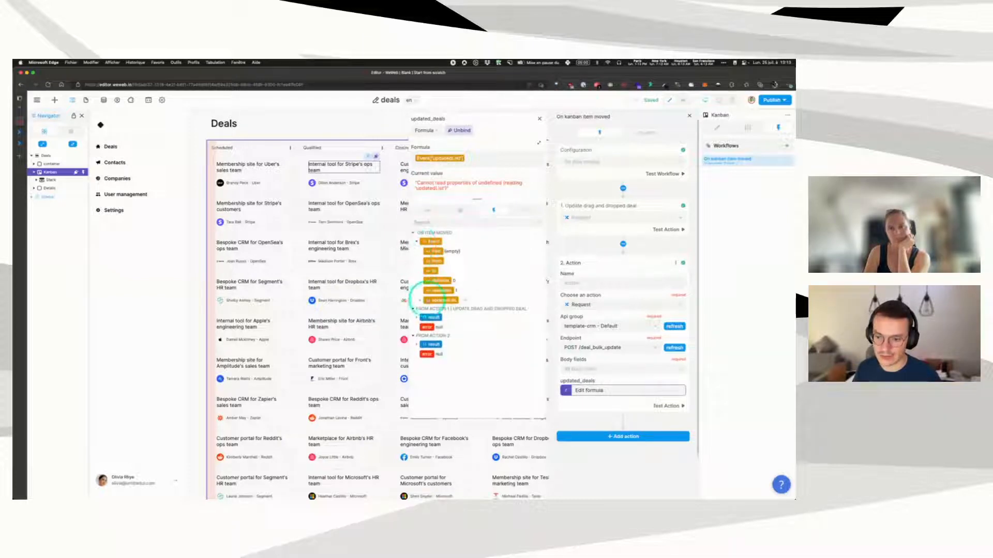
left_click(421, 300)
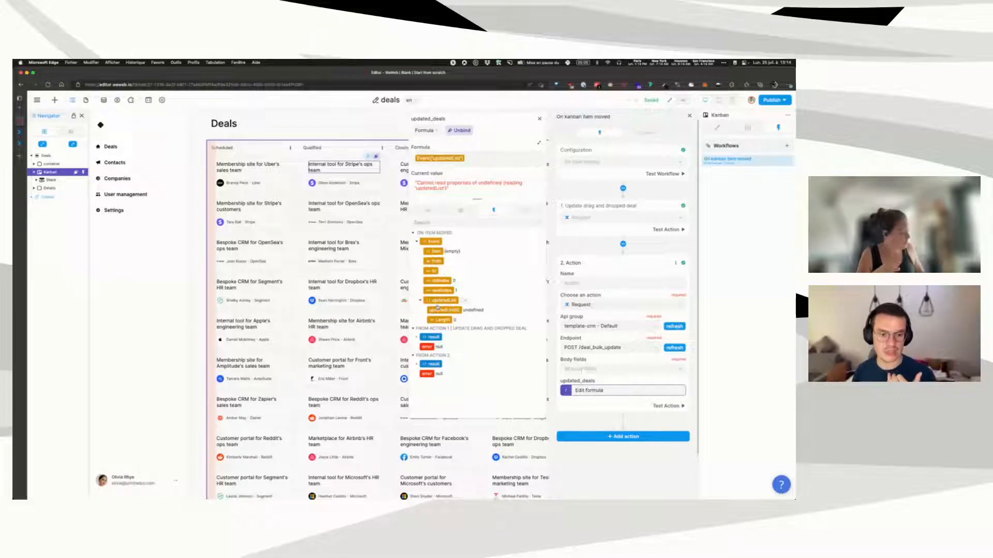
left_click(584, 219)
left_click(539, 118)
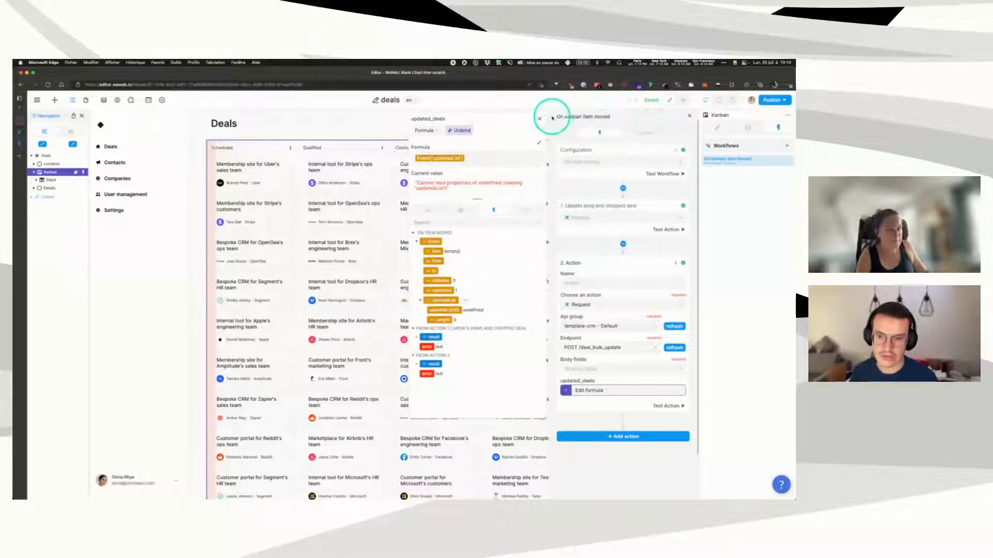
left_click(689, 116)
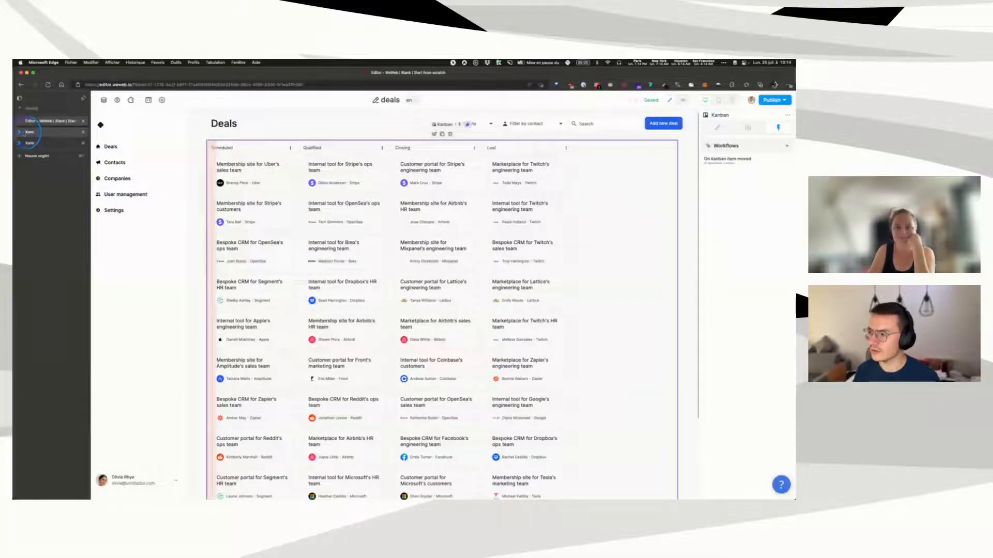
Step: Switch to Xano and open the POST /deal_bulk_update endpoint to examine its inputs and function stack
left_click(25, 133)
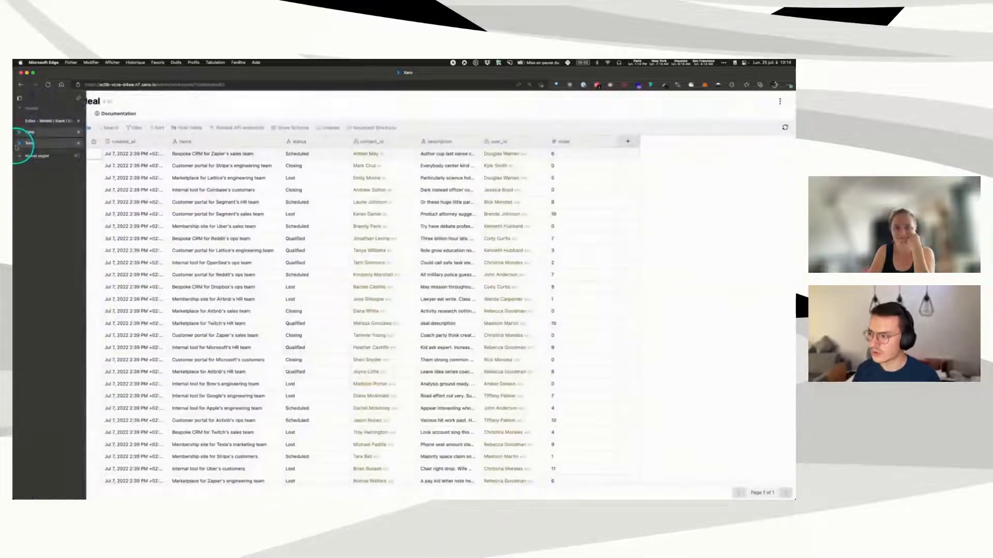
left_click(26, 143)
left_click(82, 121)
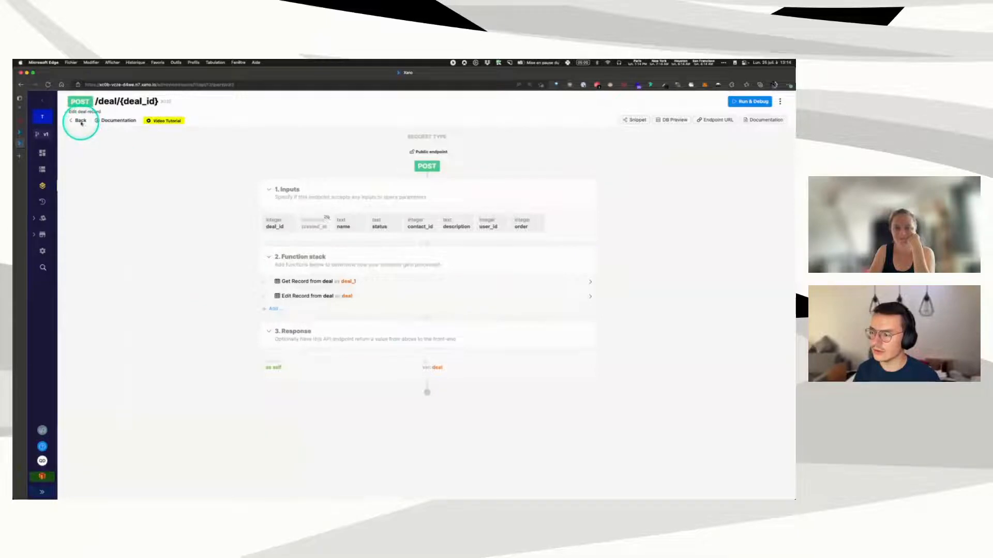
scroll(240, 399, "down", 5)
scroll(330, 362, "down", 5)
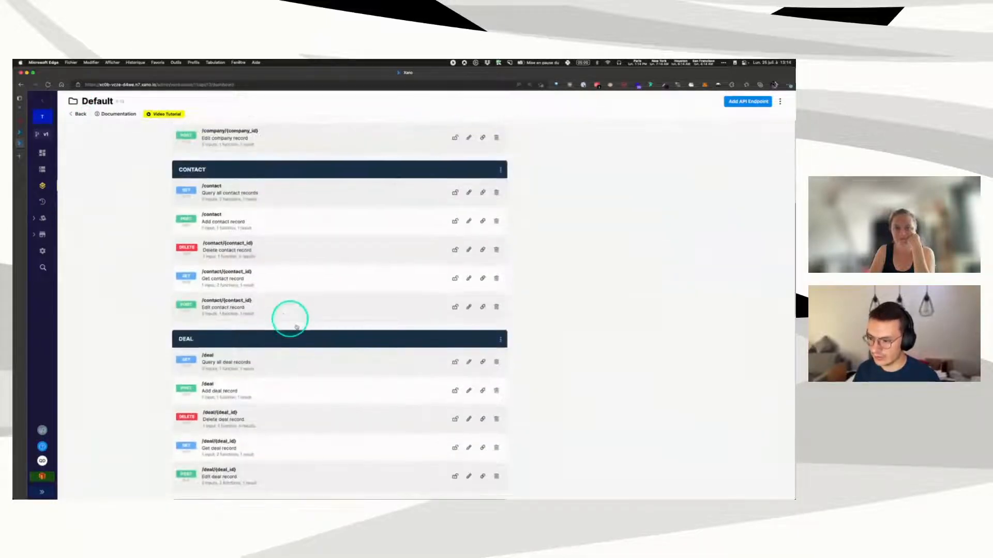
left_click(275, 242)
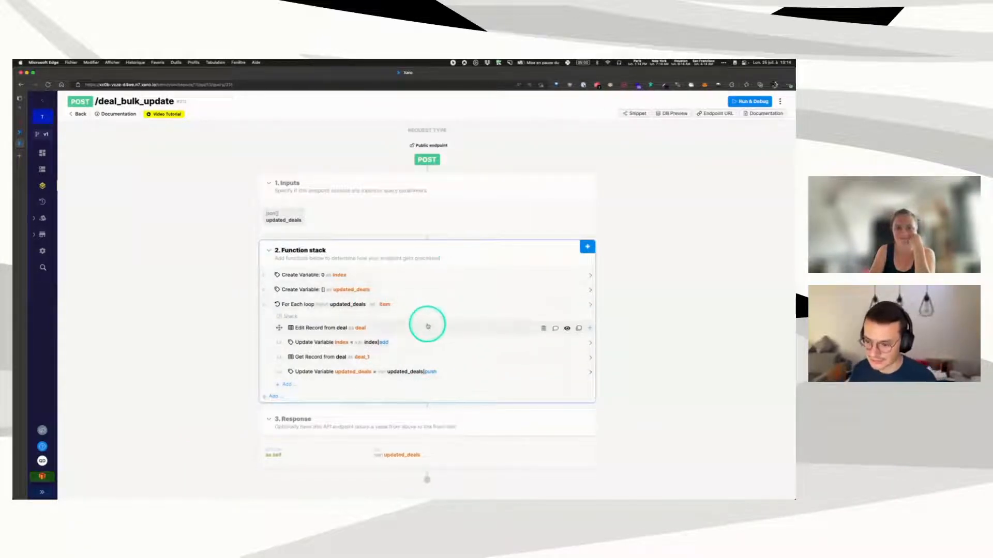
Step: Create a new API endpoint from scratch named deal_bulk_update2, with the POST verb and authentication disabled
left_click(79, 115)
left_click(755, 102)
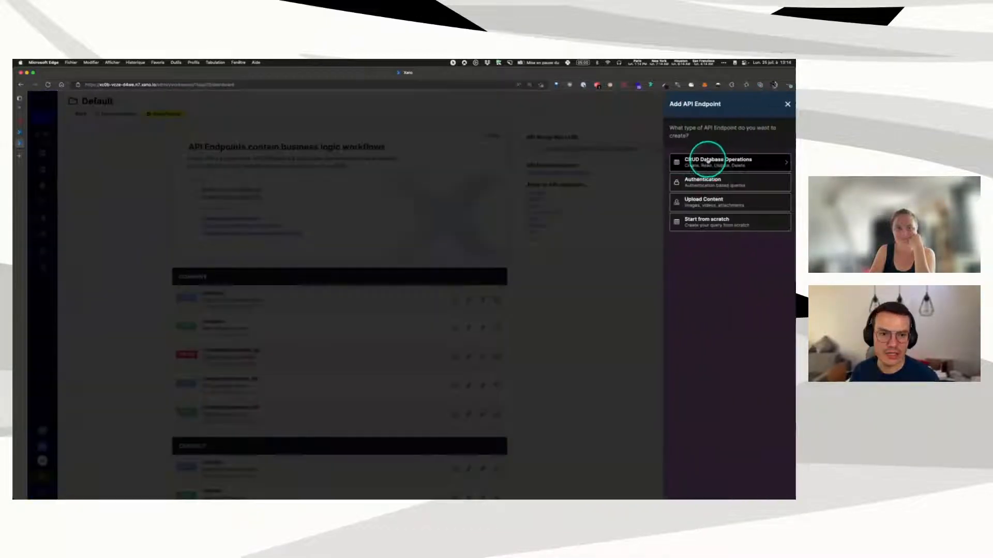
left_click(703, 223)
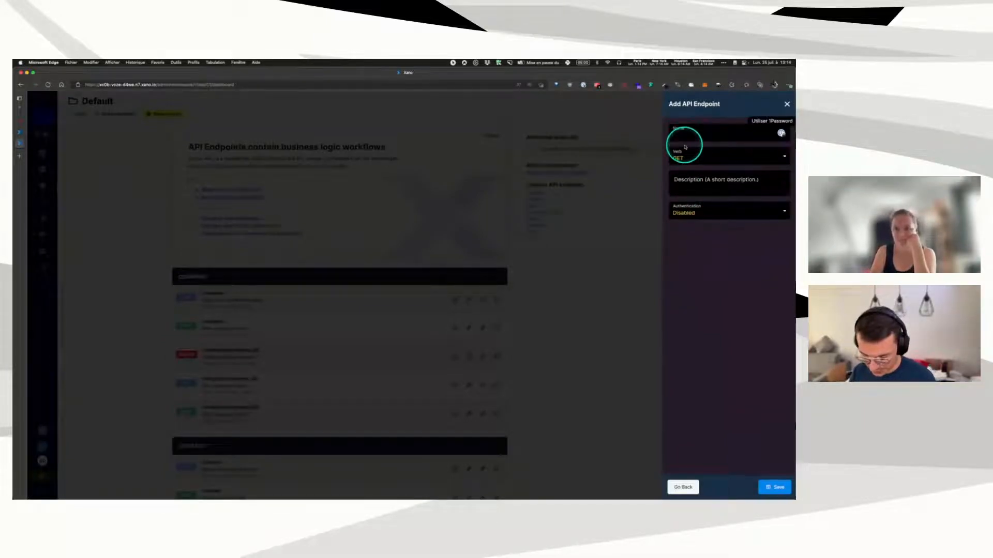
type("deal_tilk_update2")
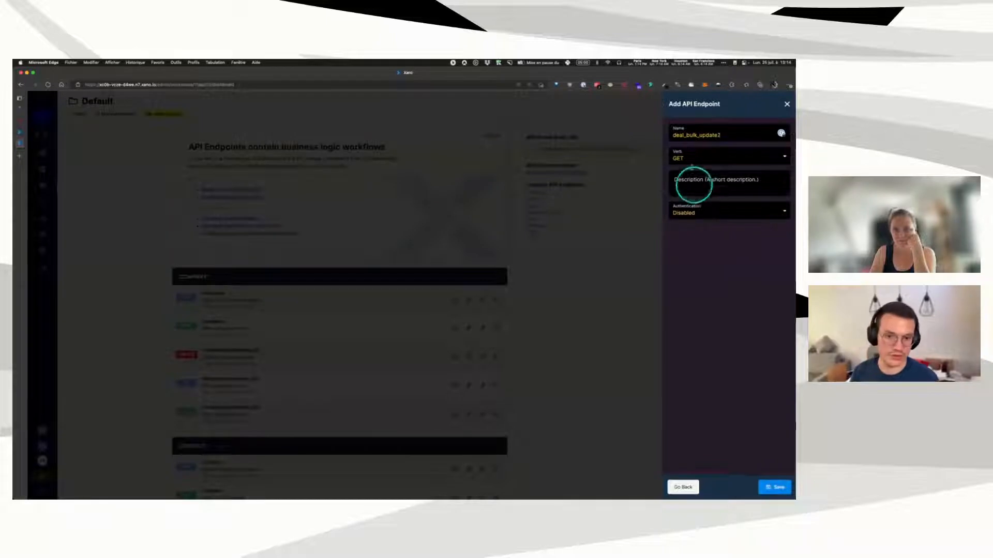
left_click(691, 157)
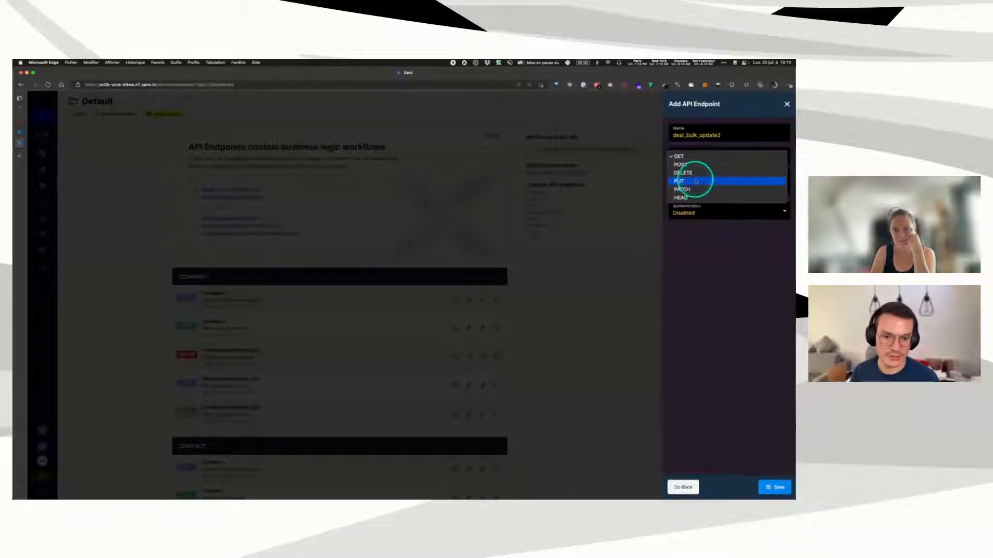
left_click(686, 165)
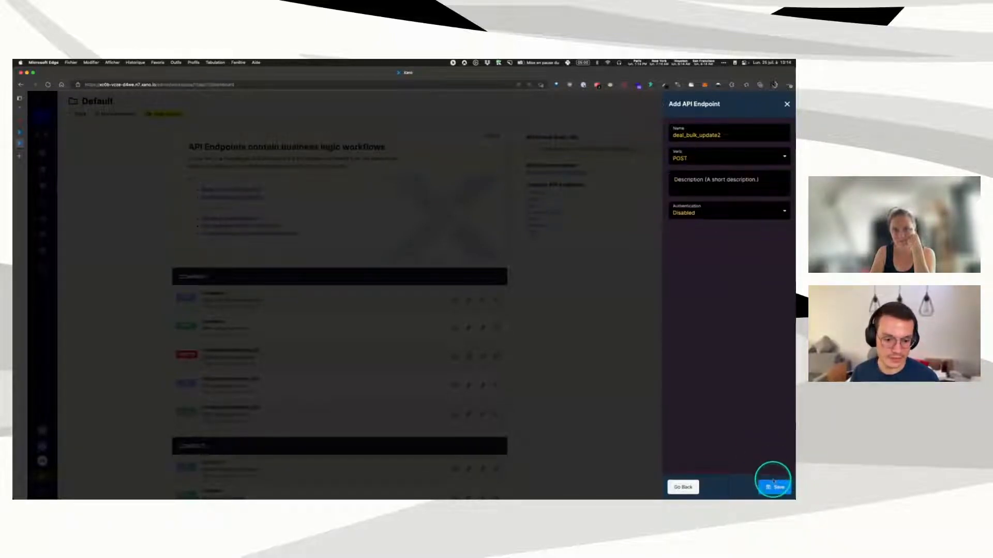
left_click(774, 485)
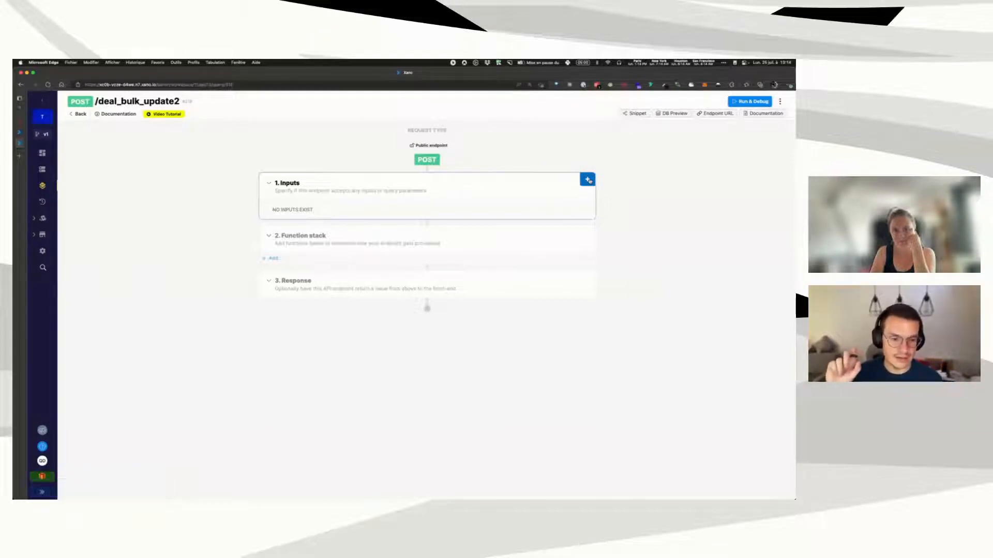
left_click(588, 180)
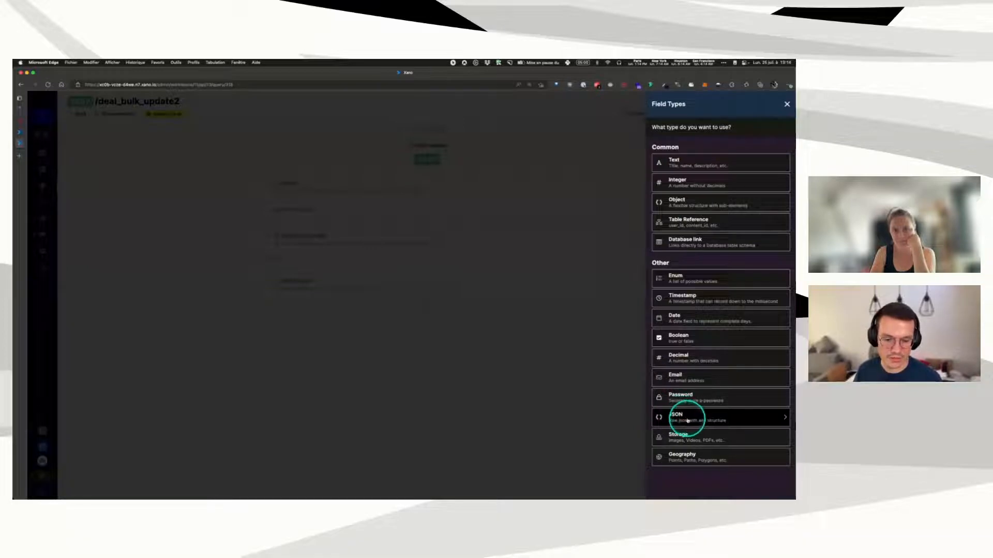
left_click(697, 205)
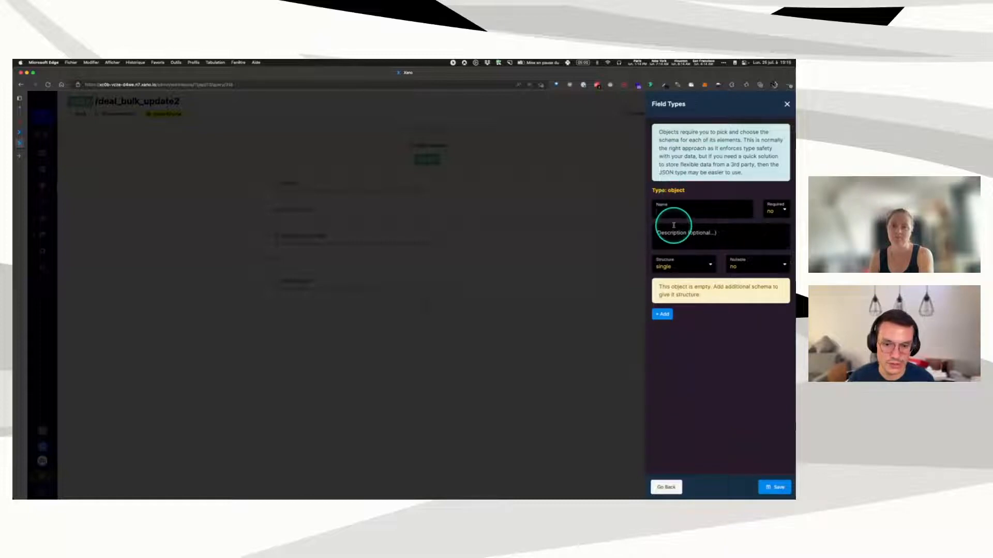
type("updated_deals")
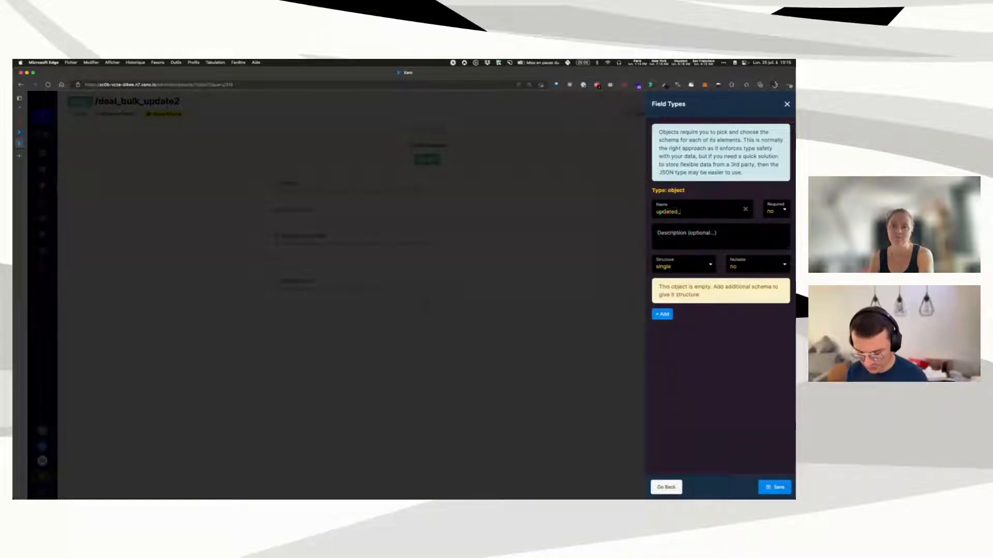
left_click(687, 265)
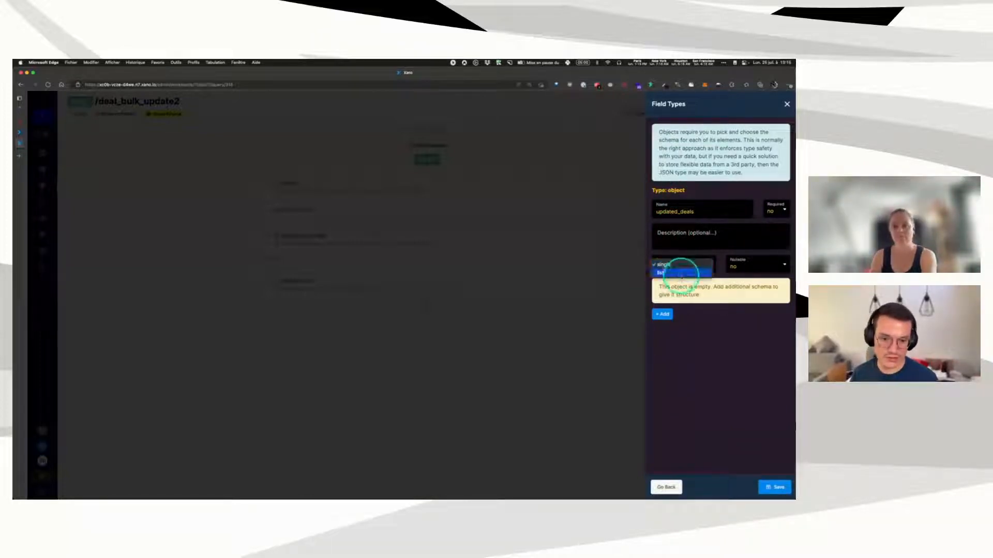
left_click(667, 276)
left_click(663, 341)
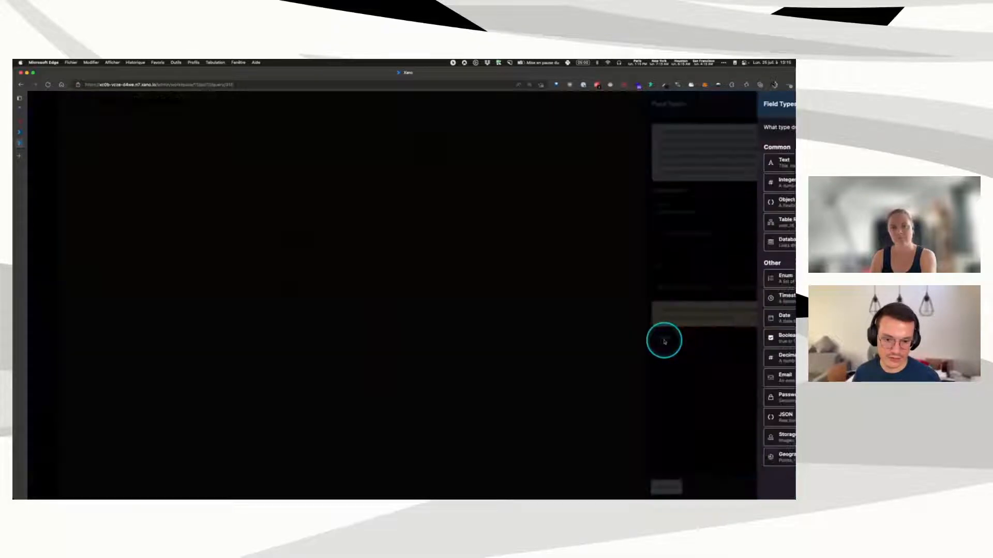
left_click(706, 176)
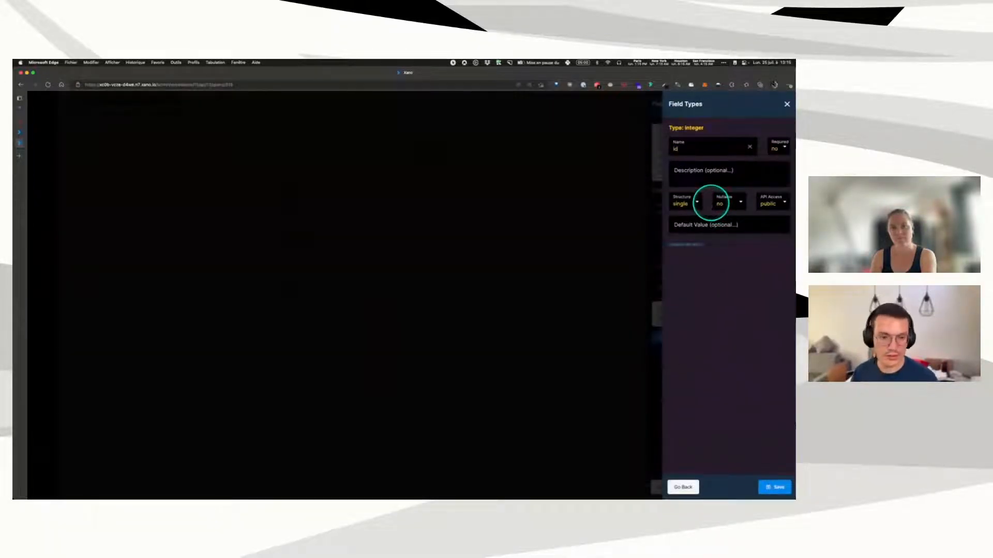
left_click(774, 486)
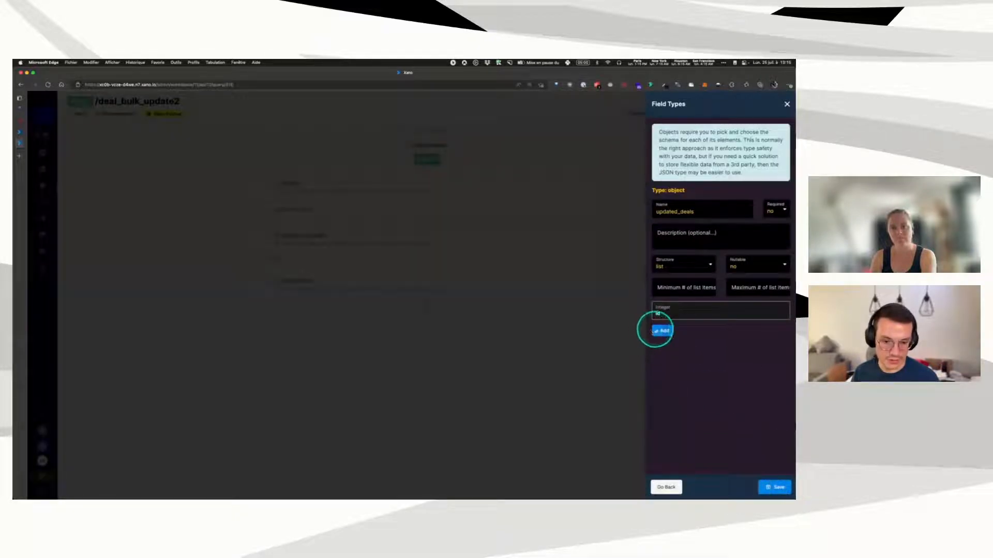
left_click(662, 331)
left_click(703, 163)
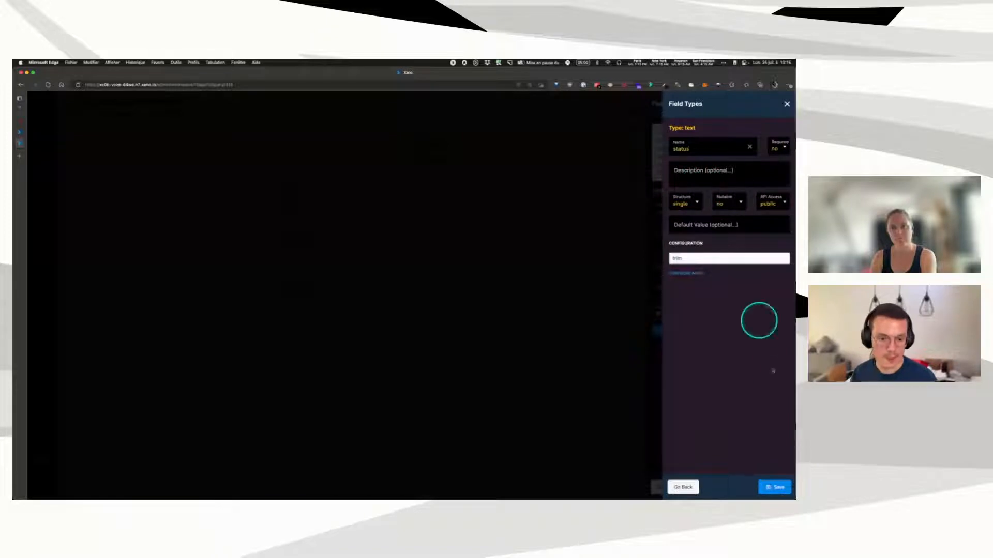
left_click(774, 486)
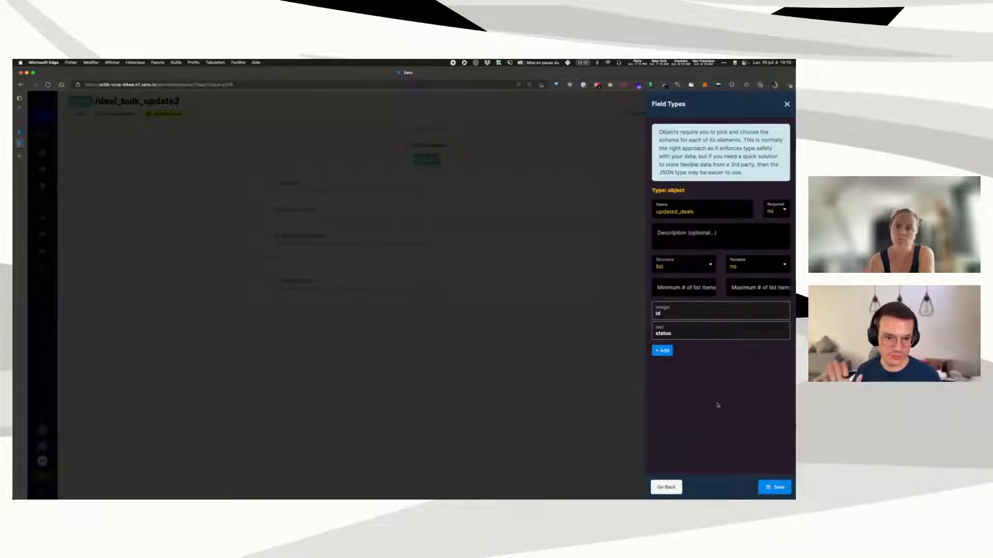
left_click(664, 487)
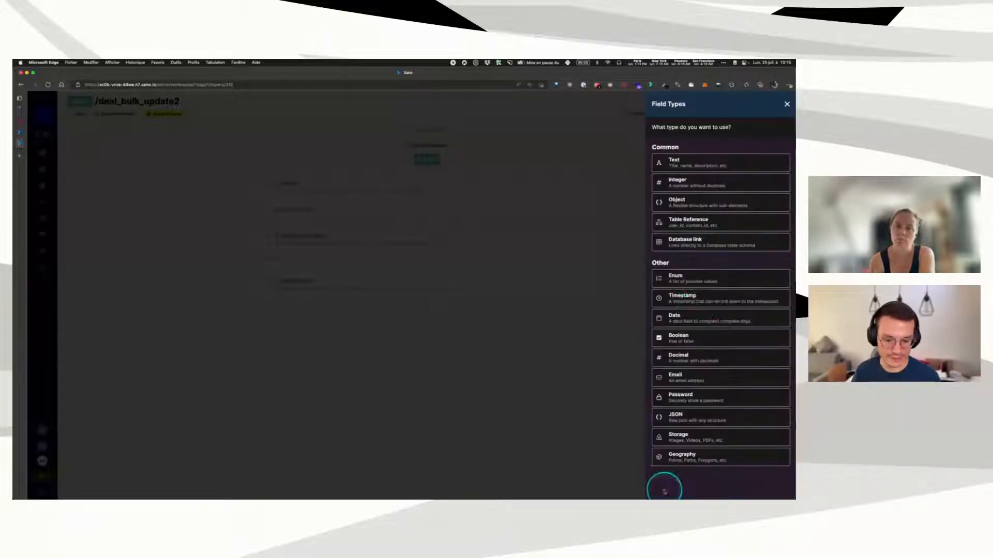
Step: Add a JSON input named updated_deals with a list structure to the deal_bulk_update2 endpoint
left_click(693, 417)
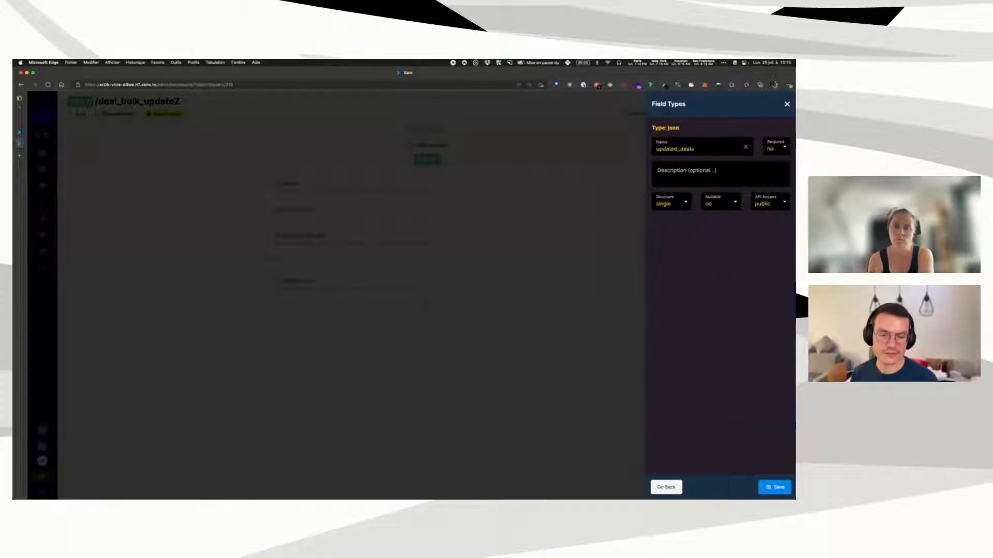
left_click(671, 203)
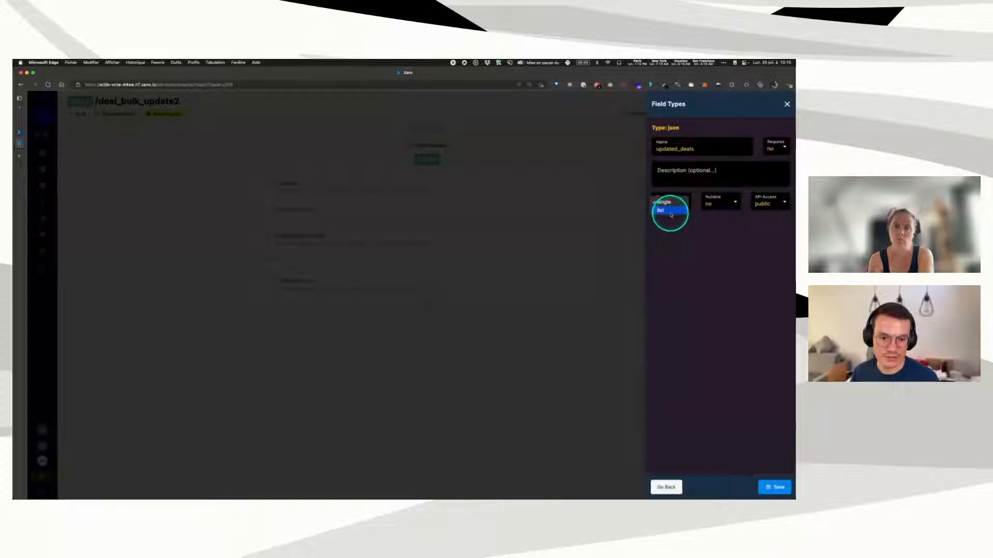
left_click(671, 210)
left_click(781, 492)
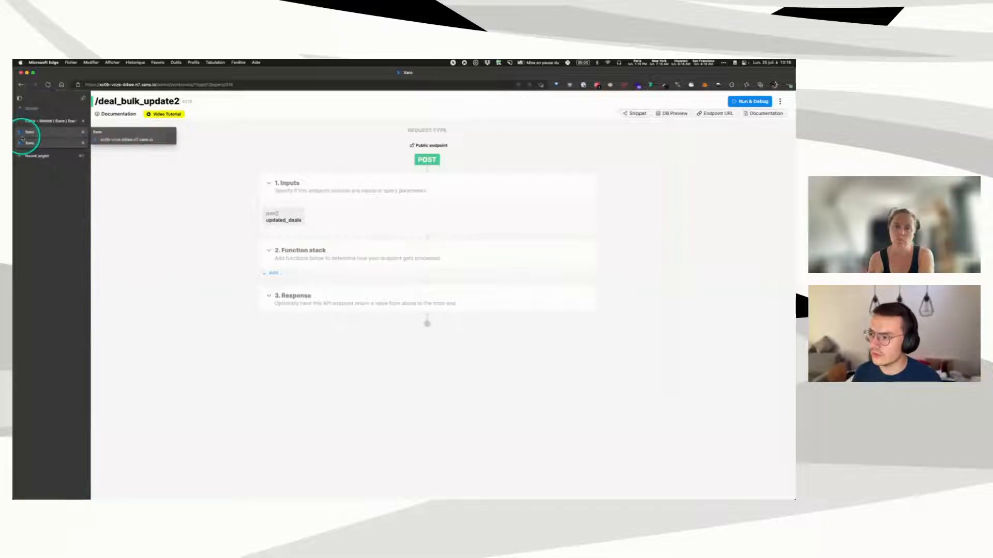
Step: Switch to the WeWeb deals page and open the browser's network inspector
left_click(30, 136)
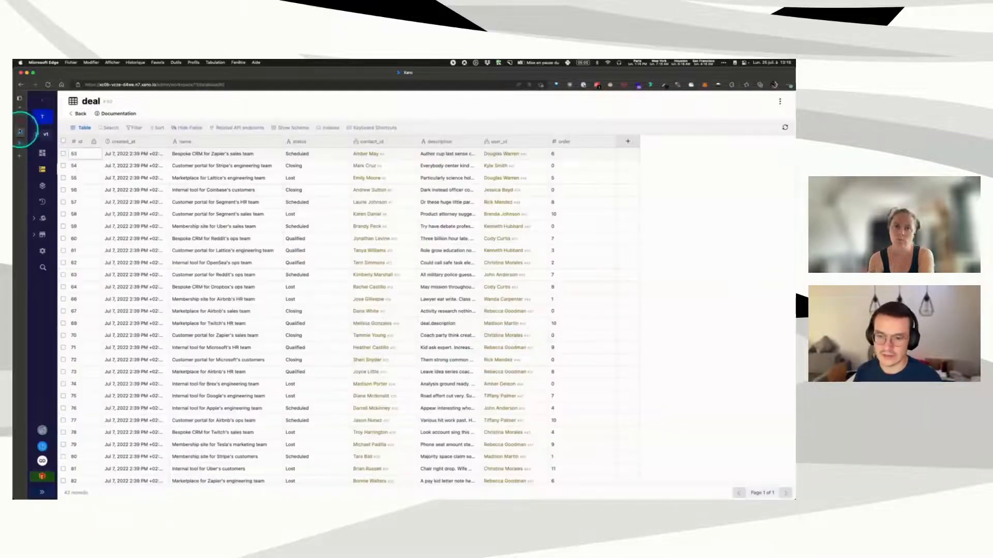
left_click(24, 121)
right_click(739, 427)
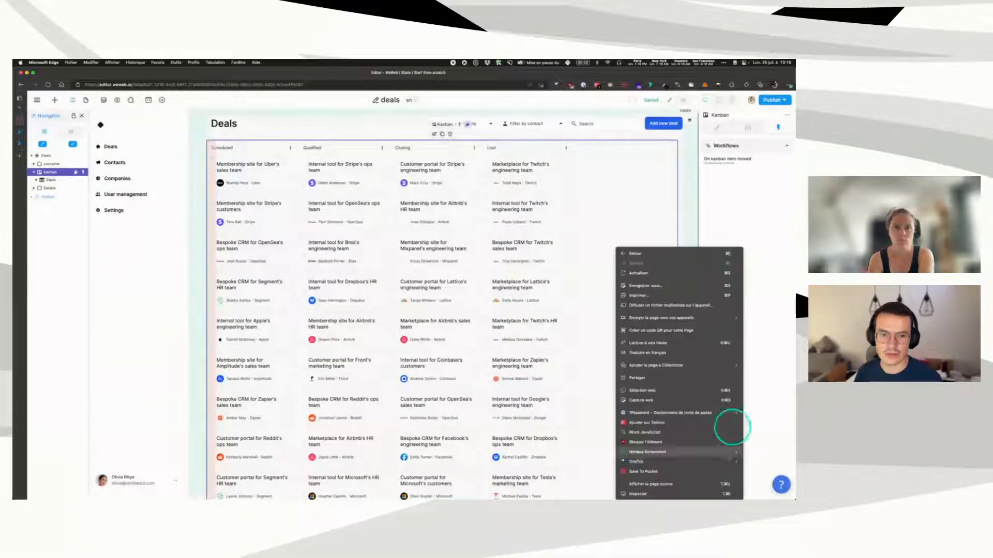
left_click(646, 494)
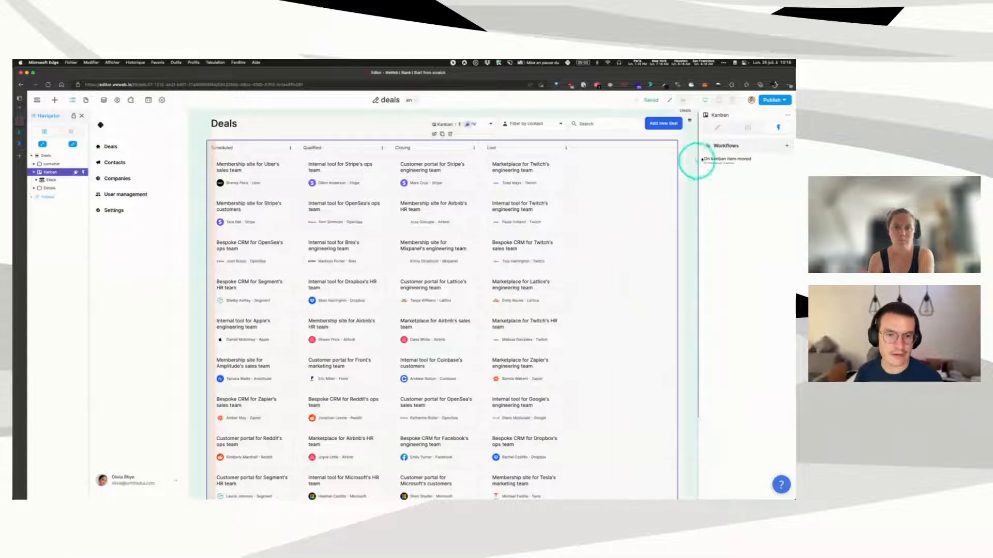
left_click(703, 96)
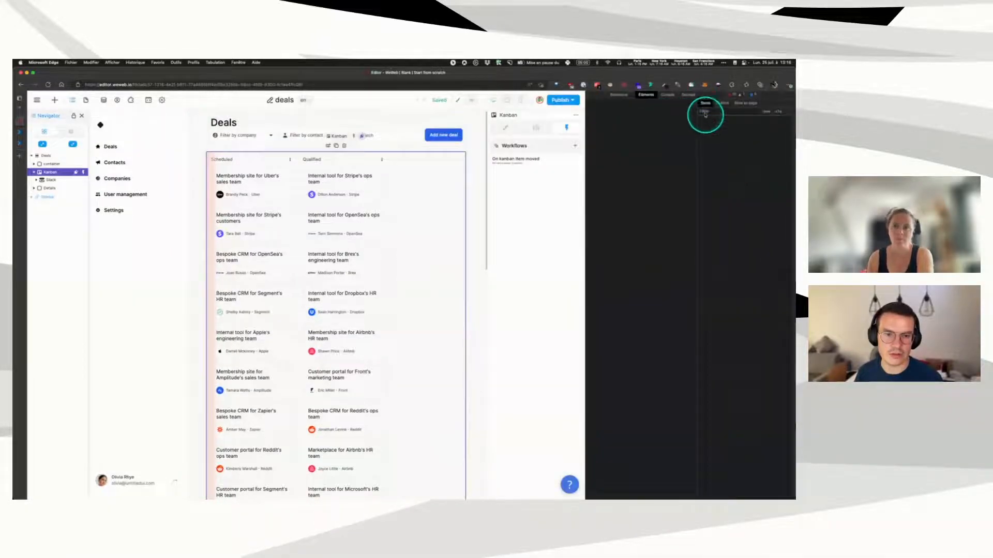
left_click(716, 107)
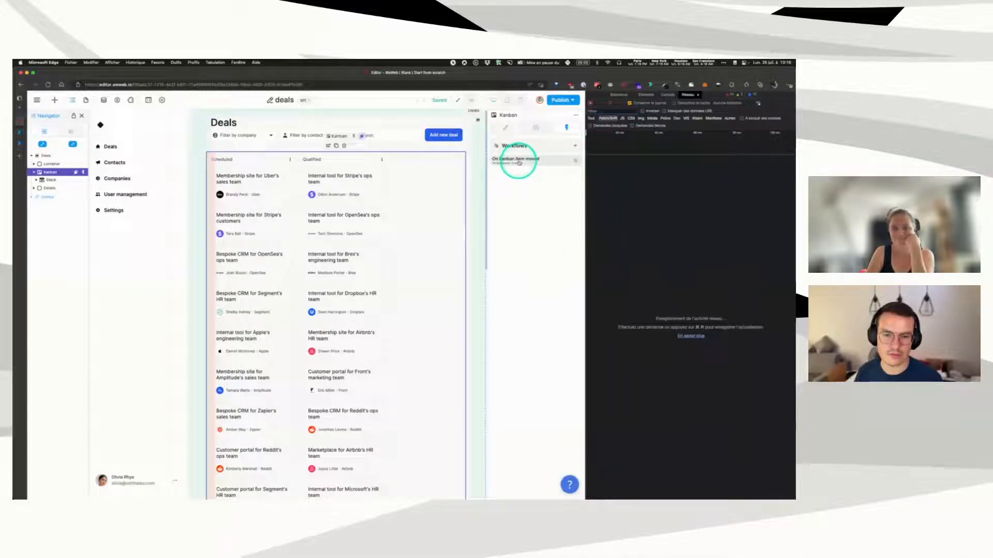
Step: In preview mode with a cleared network log, move the "Membership site for Airbnb's HR team" deal from Closing to second place in Qualified
left_click(470, 100)
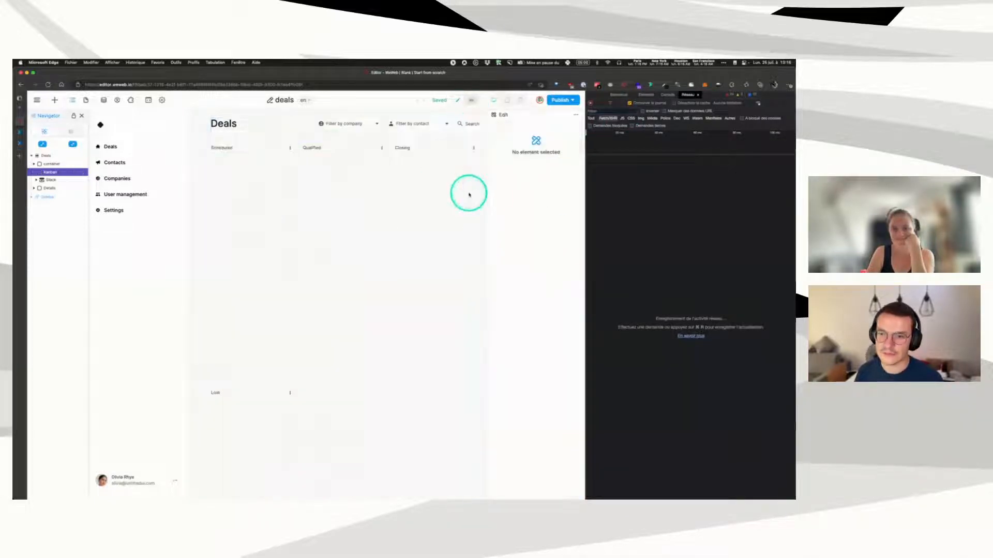
left_click(598, 103)
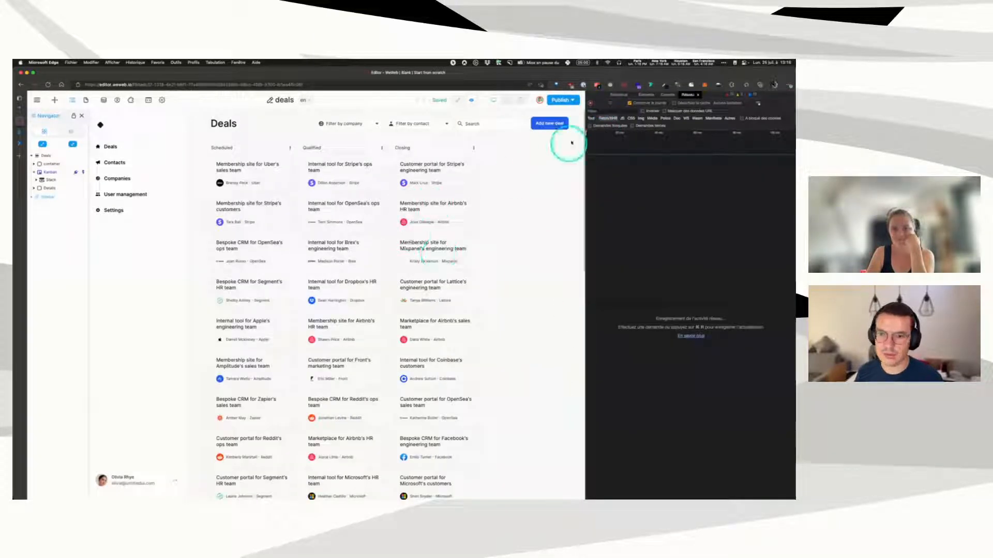
left_click_drag(436, 211, 362, 220)
Step: Examine the headers, payload and response preview of the recorded single-deal update request
left_click(609, 166)
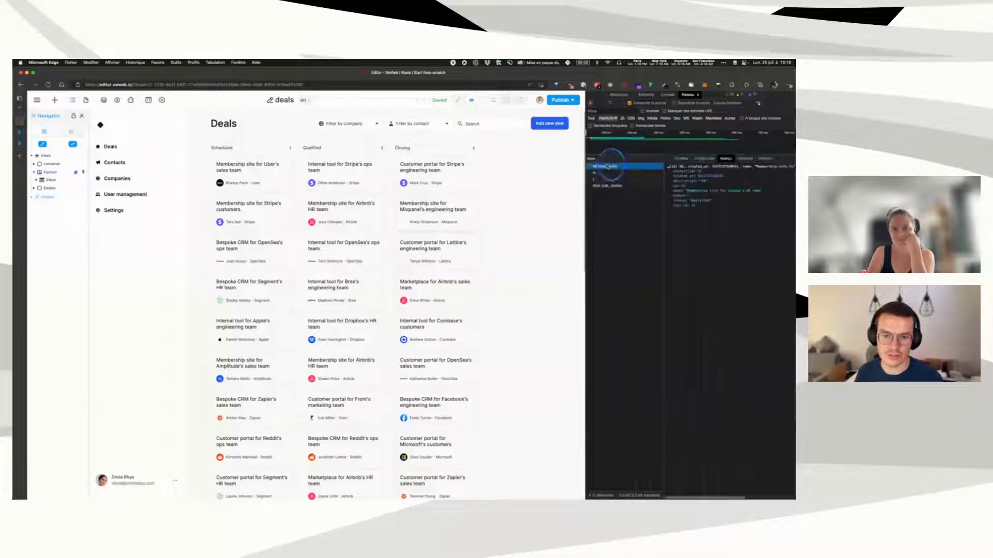
left_click(681, 159)
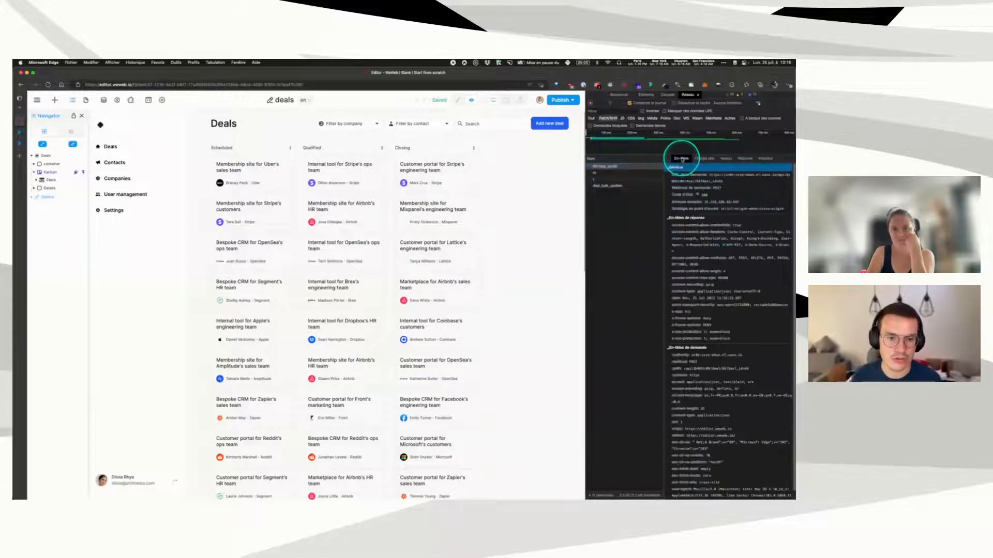
left_click(705, 158)
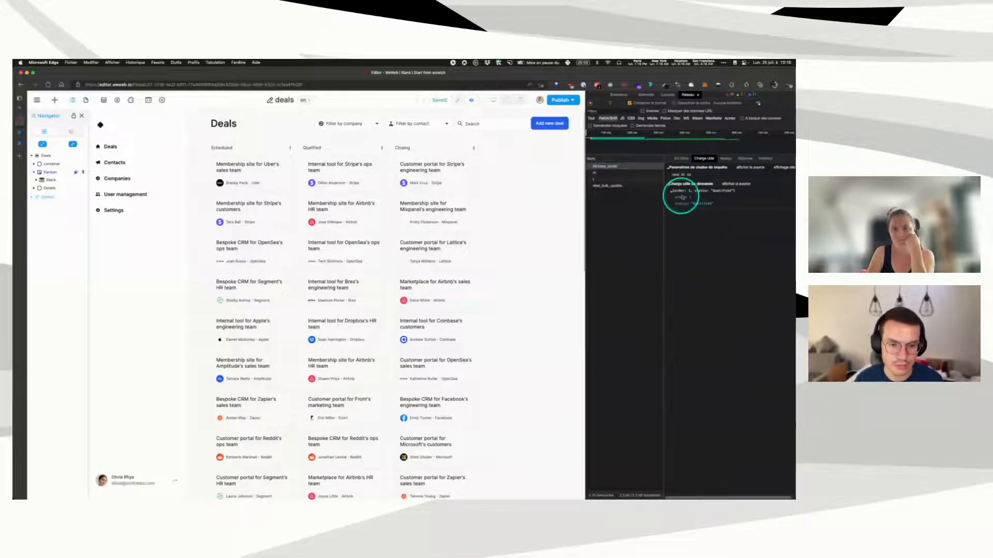
left_click(725, 159)
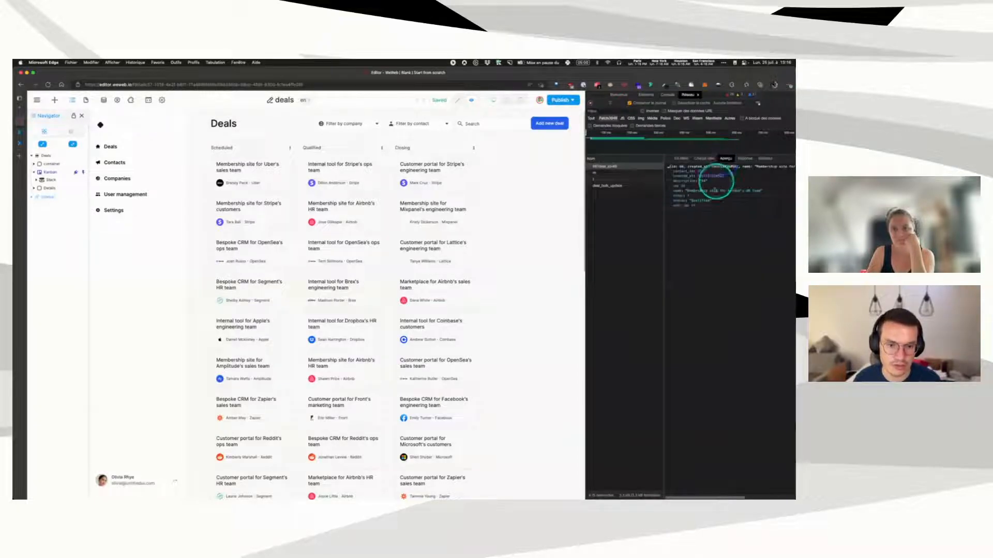
Step: Examine the payload of the deal_bulk_update request, expanding the first three items of updated_deals
left_click(601, 186)
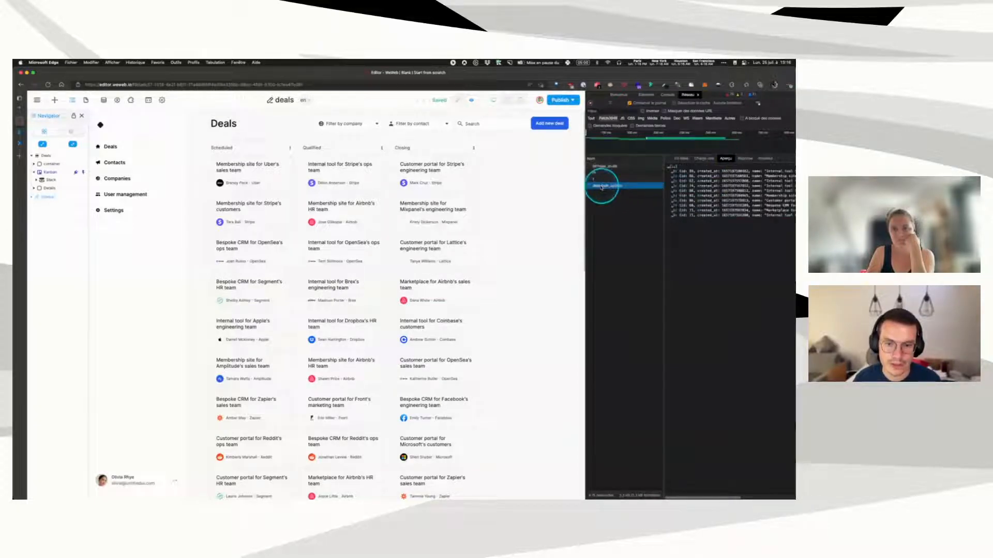
left_click(700, 159)
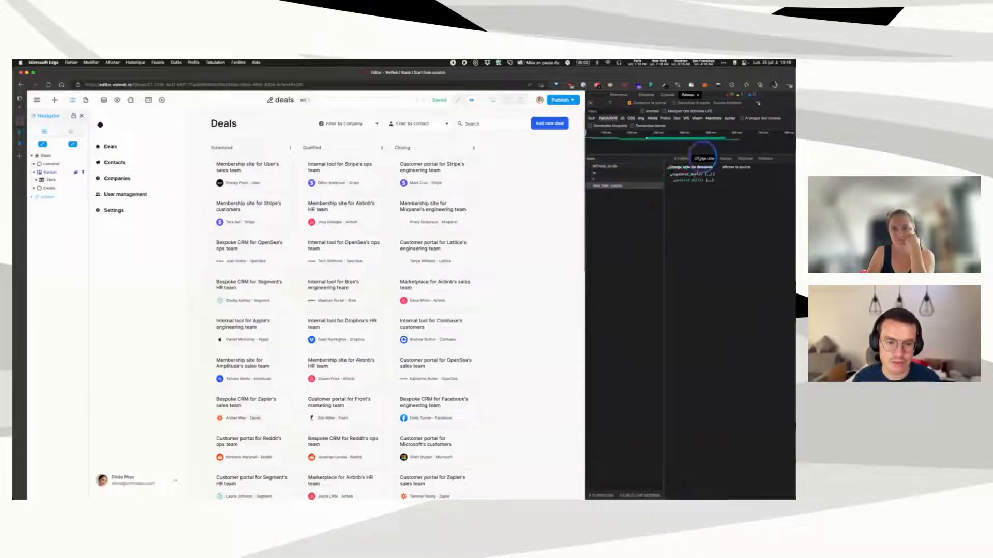
left_click(673, 180)
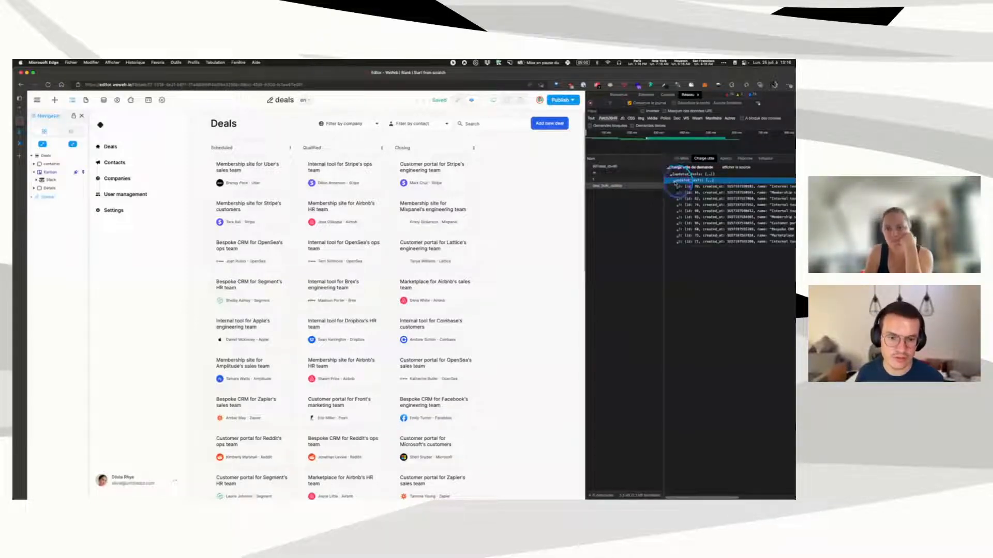
left_click(678, 187)
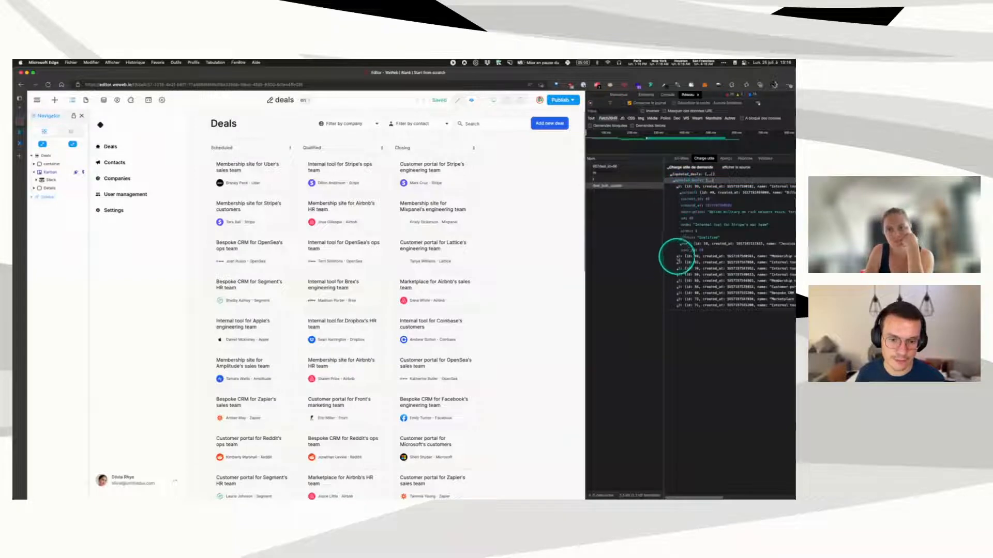
left_click(679, 257)
left_click(677, 327)
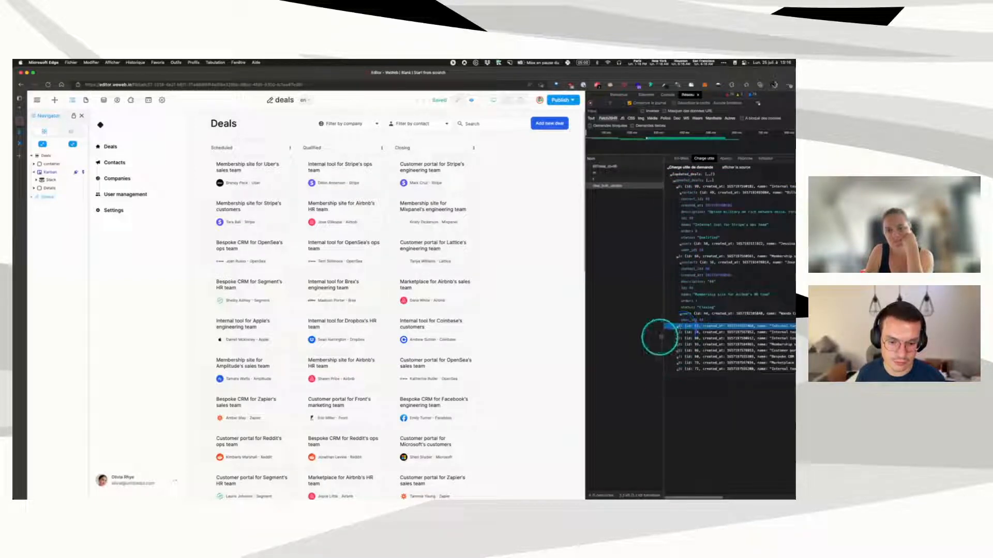
left_click(676, 326)
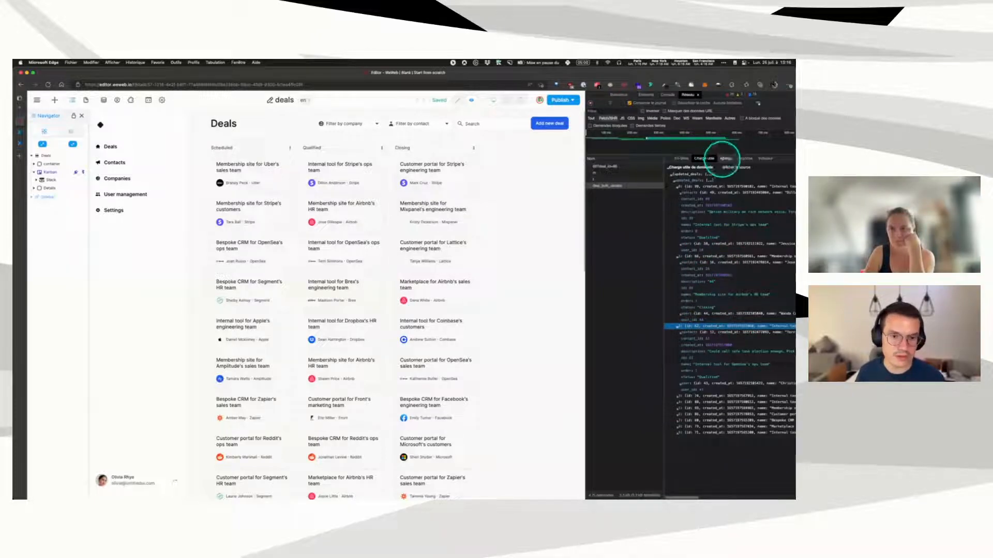
Step: Copy the raw source of the deal_bulk_update payload and try to run deal_bulk_update2 in Xano's debugger with it as the input
left_click(735, 167)
left_click(718, 226)
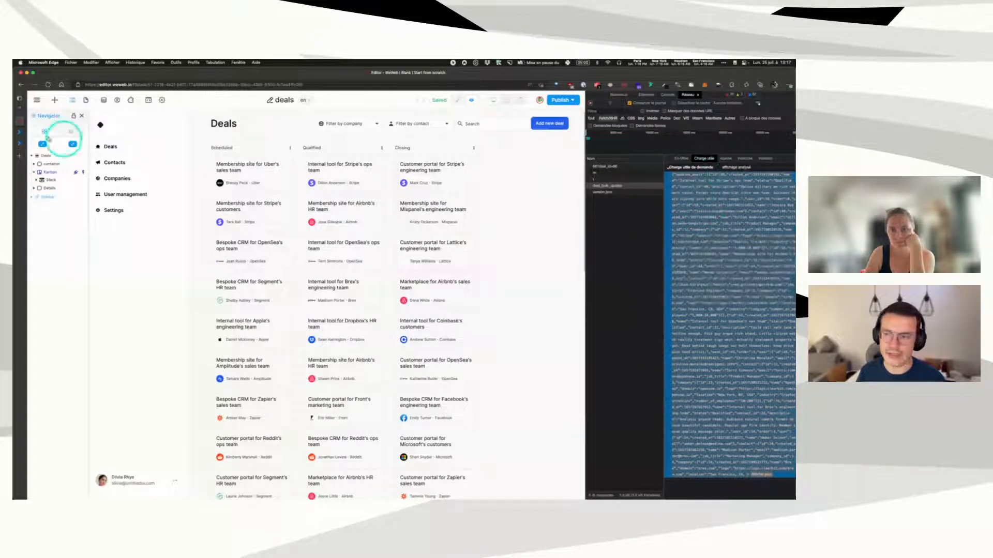
left_click(31, 144)
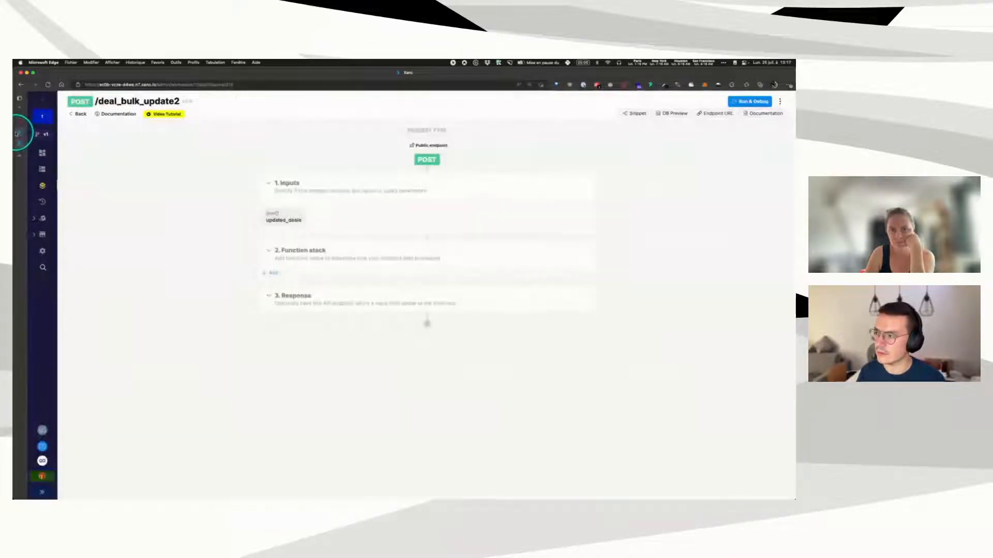
left_click(750, 102)
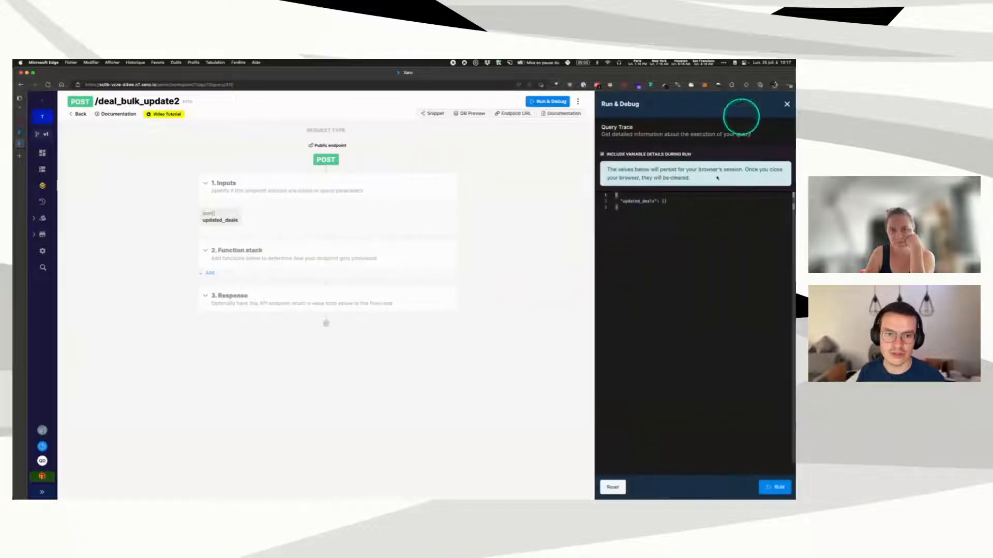
left_click_drag(619, 208, 610, 197)
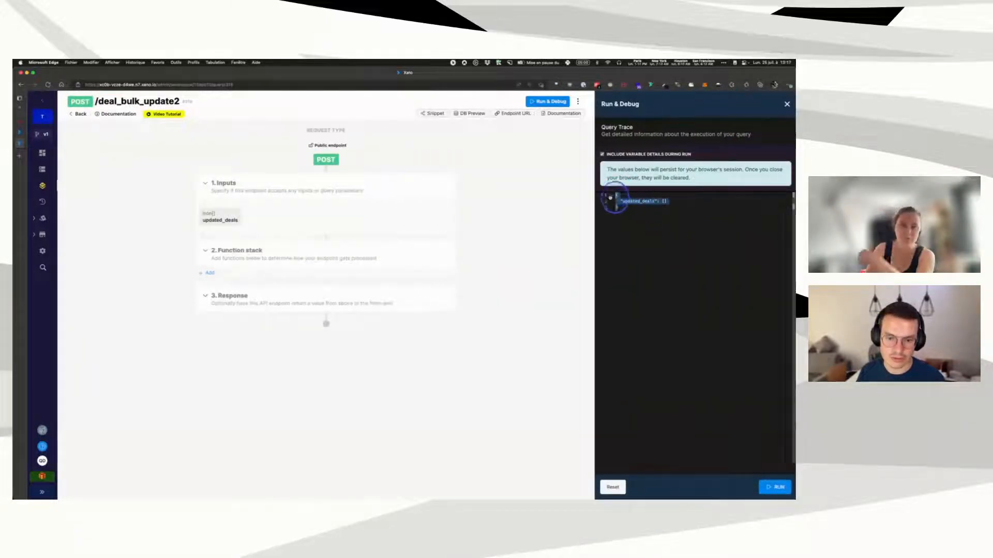
key("ctrl+v")
left_click(773, 485)
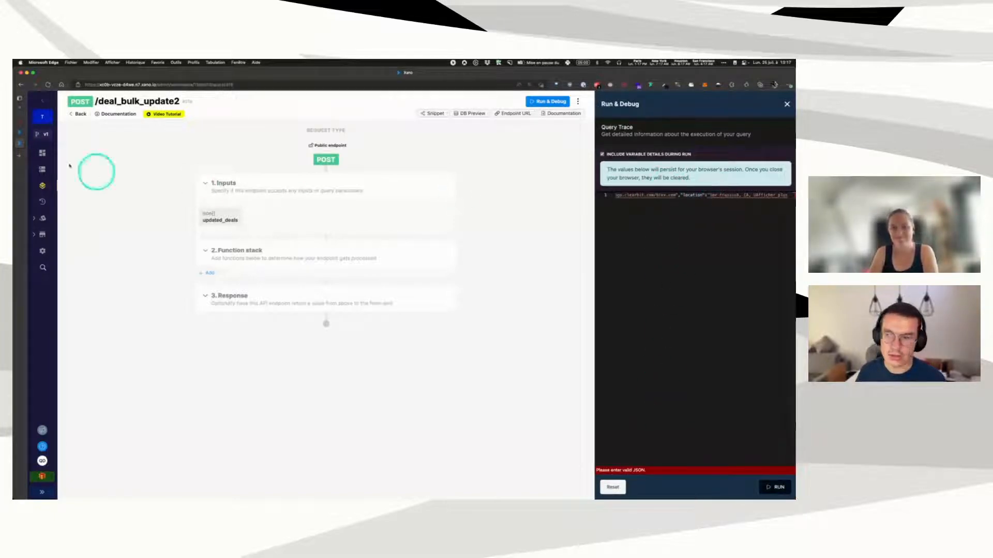
Step: Expand and copy the complete raw deal_bulk_update payload from WeWeb's network log, and run deal_bulk_update2 in Xano's debugger with it as input
left_click(19, 124)
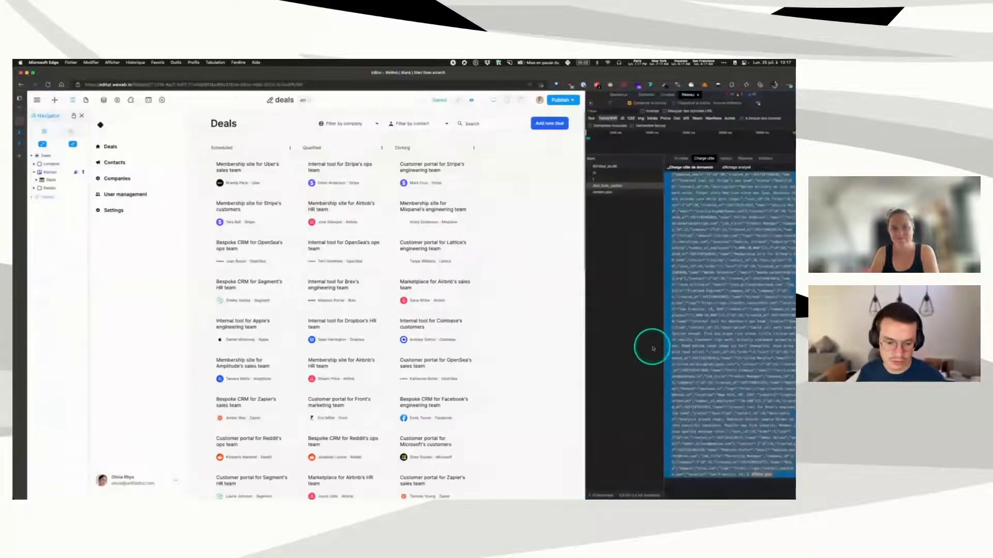
left_click(763, 475)
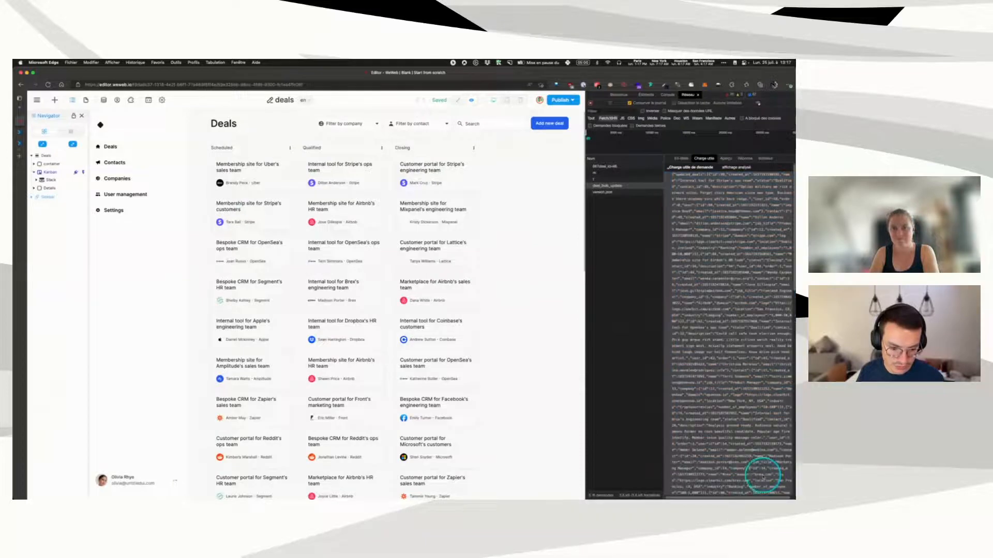
triple_click(724, 350)
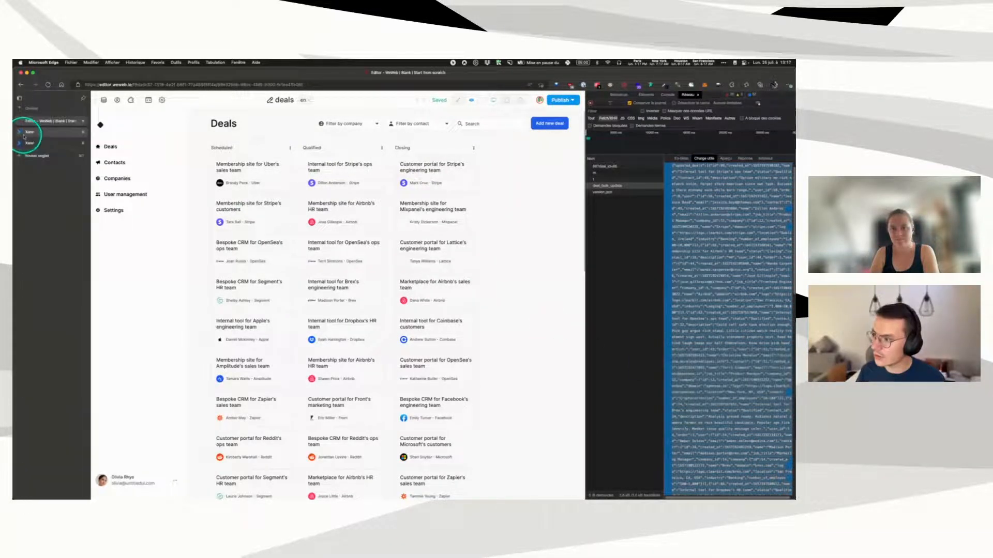
left_click(21, 170)
left_click(18, 145)
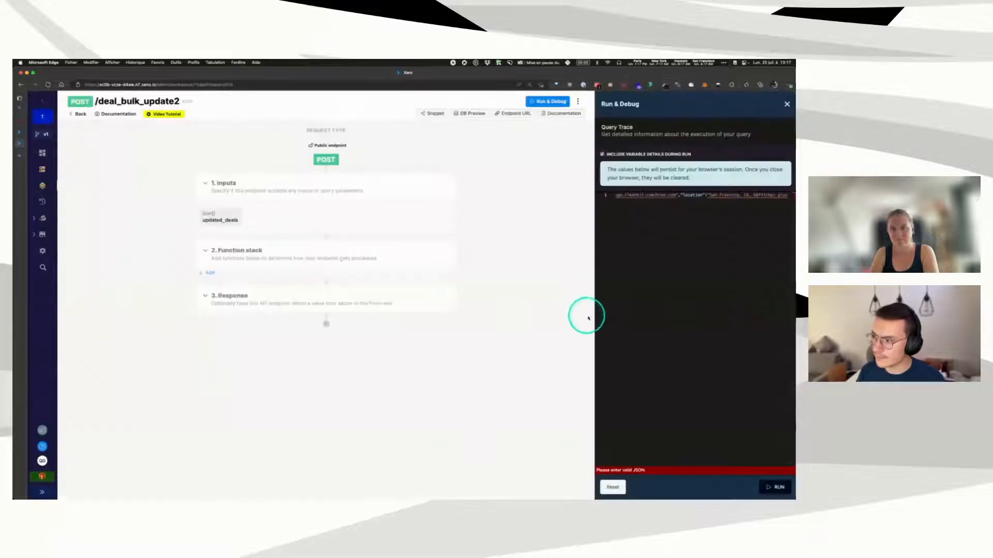
triple_click(678, 203)
key("super+v")
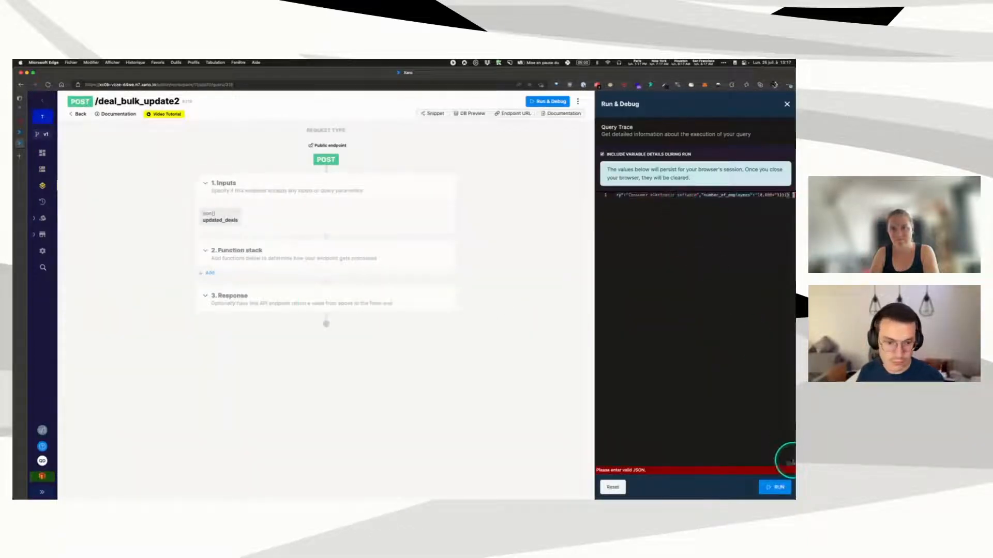
left_click(775, 487)
left_click(787, 106)
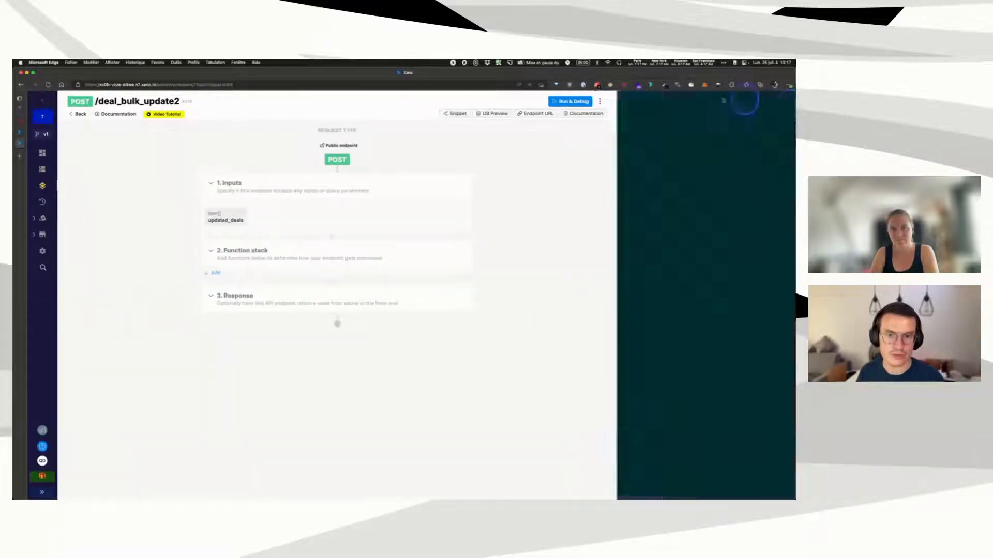
Step: Examine the updated_deals items in the debugger's JSON input, including the id, status, user_id and order fields of each deal
left_click(747, 101)
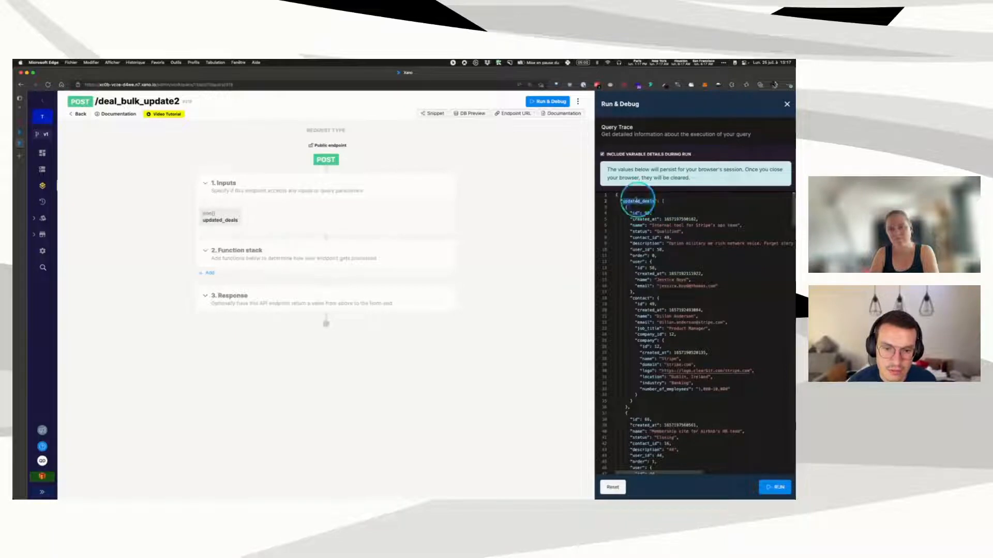
left_click(663, 201)
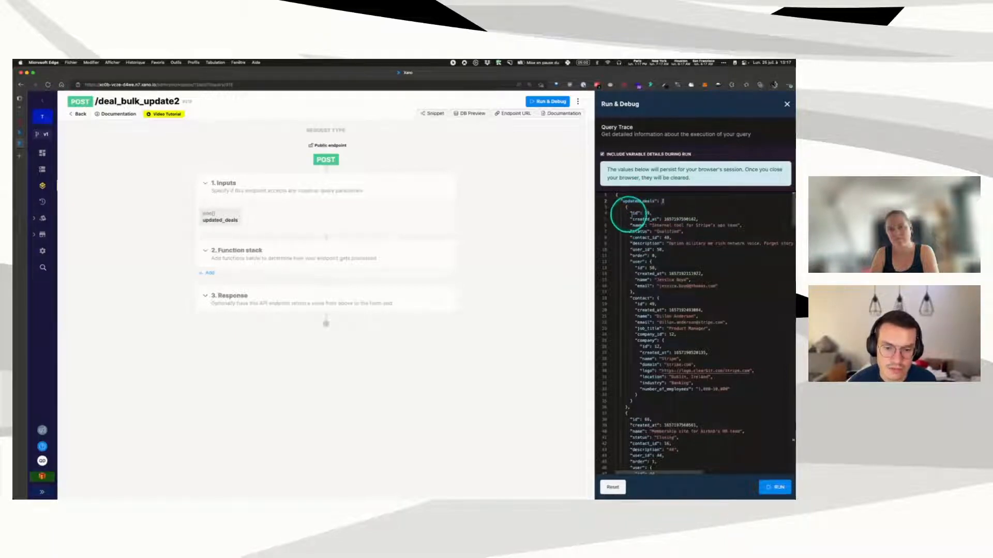
left_click_drag(627, 212, 663, 260)
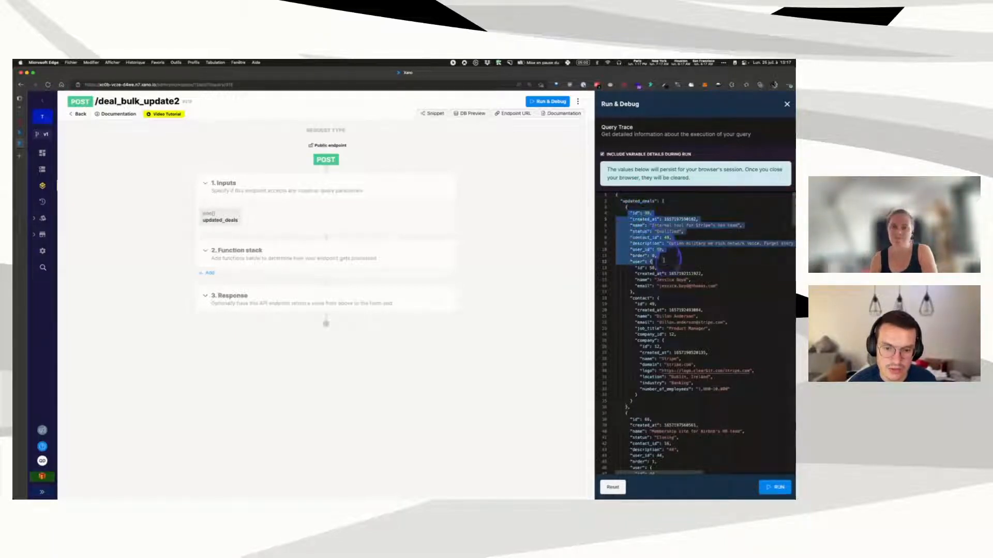
left_click(640, 249)
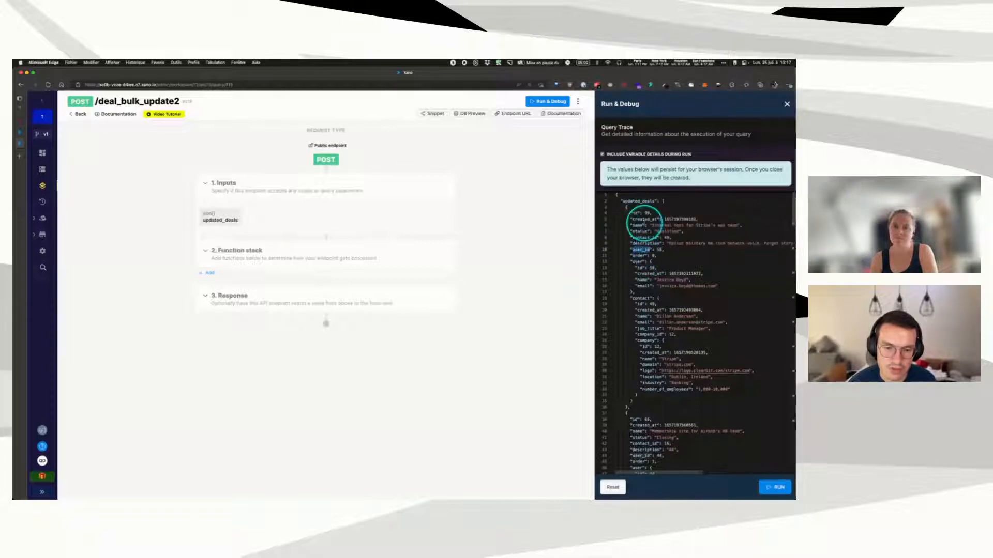
left_click_drag(626, 207, 627, 407)
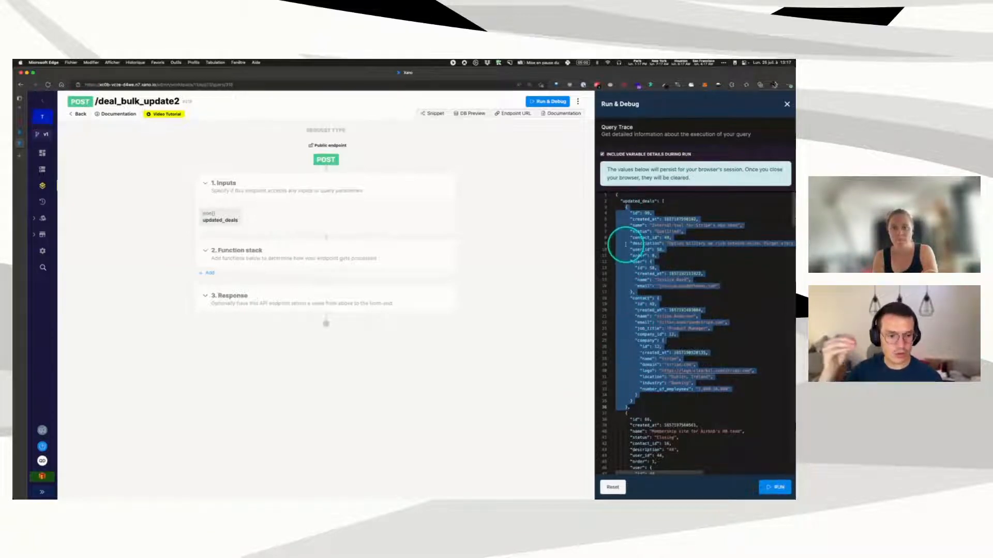
scroll(625, 244, "down", 5)
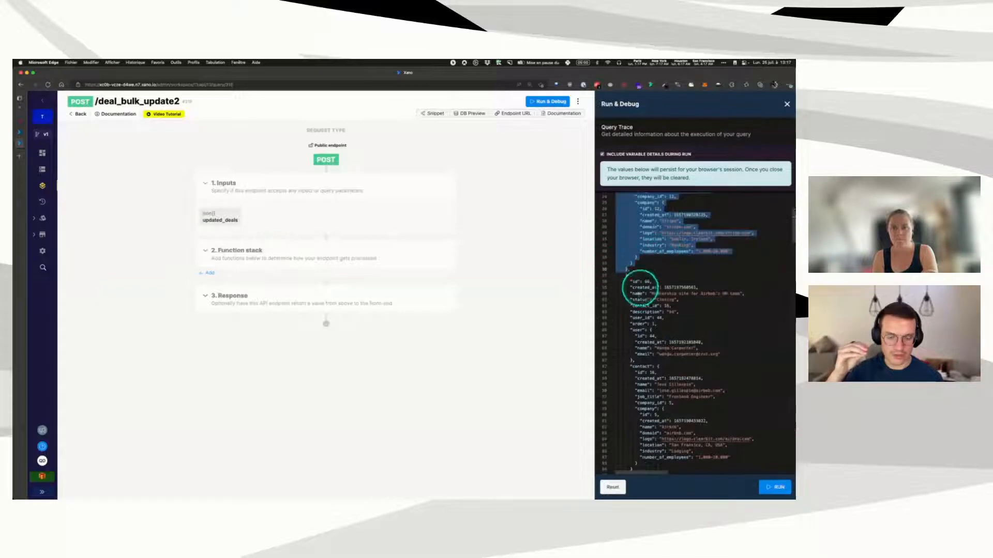
scroll(634, 286, "down", 10)
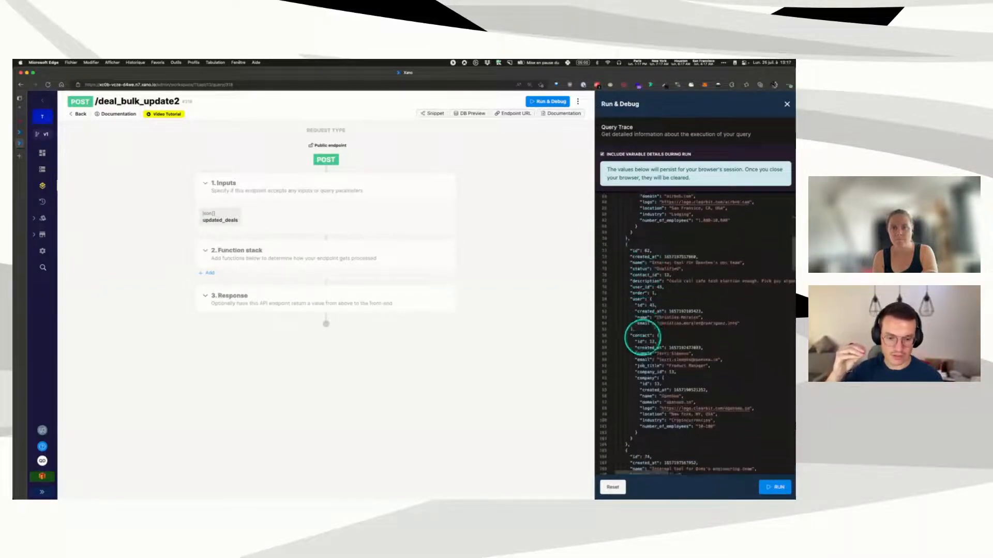
scroll(669, 309, "down", 8)
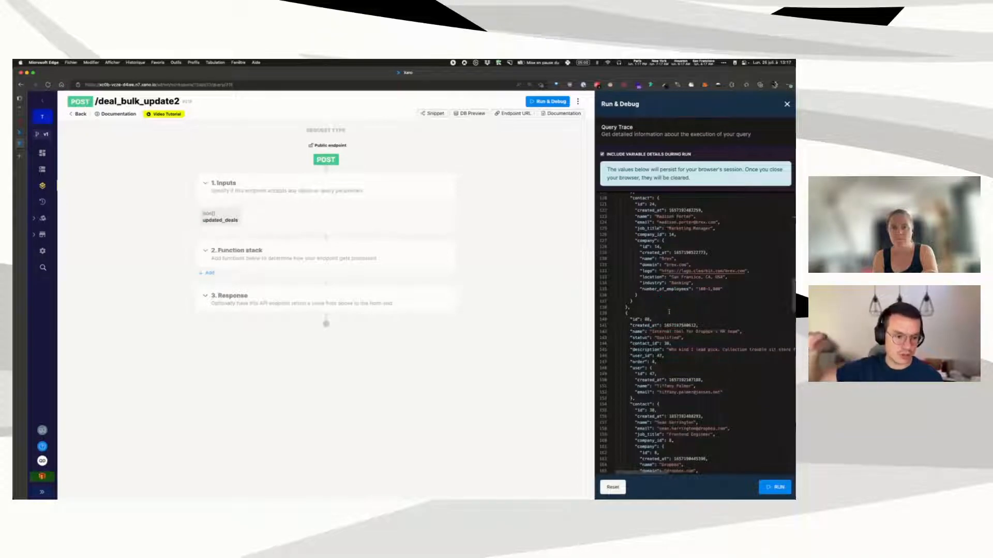
scroll(659, 270, "up", 20)
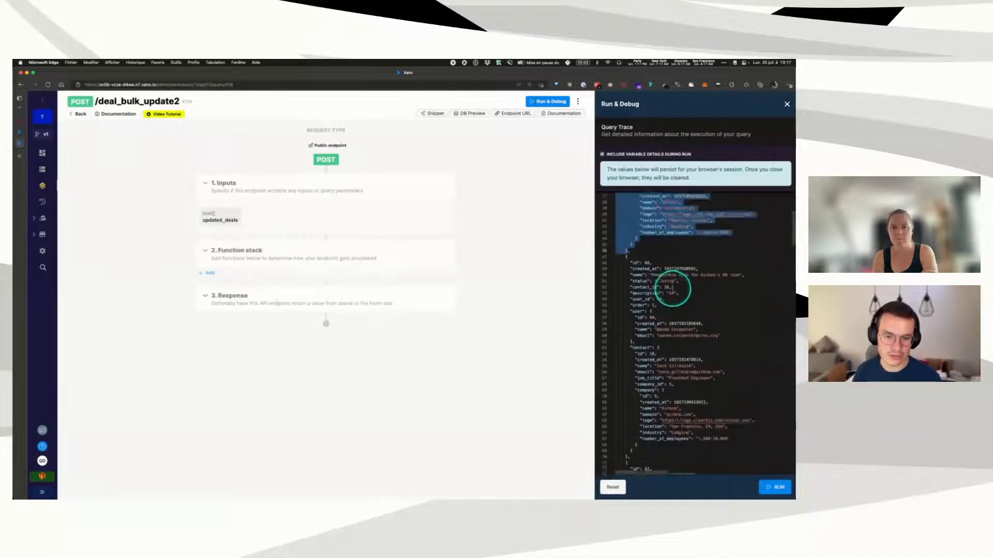
scroll(672, 289, "up", 4)
left_click(641, 232)
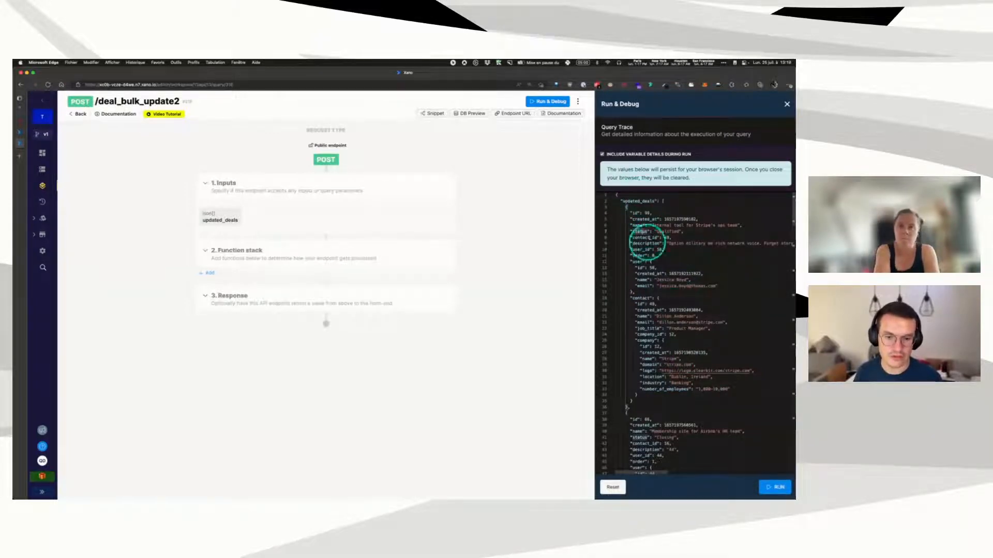
left_click(786, 105)
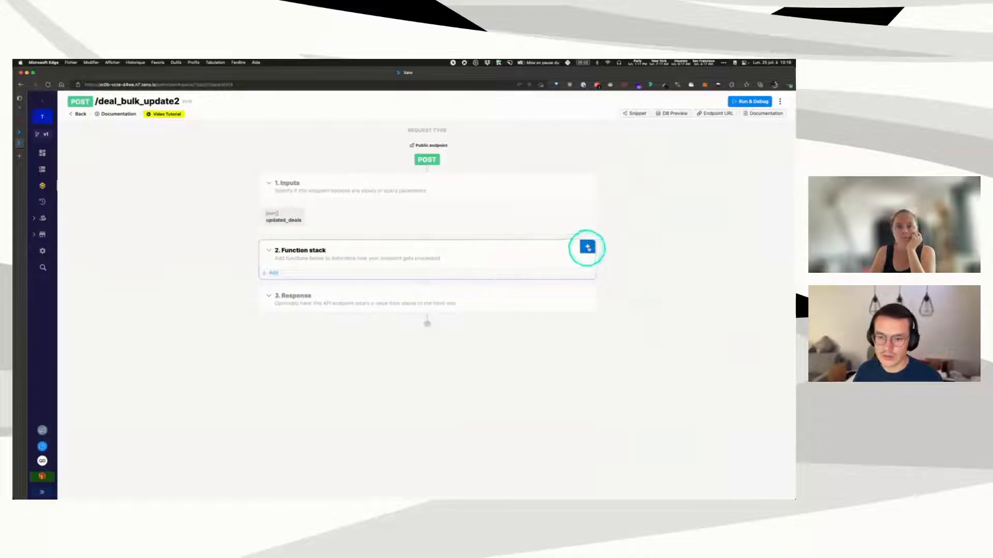
Step: Add a For Each loop to the function stack that iterates over the updated_deals input as item
left_click(587, 246)
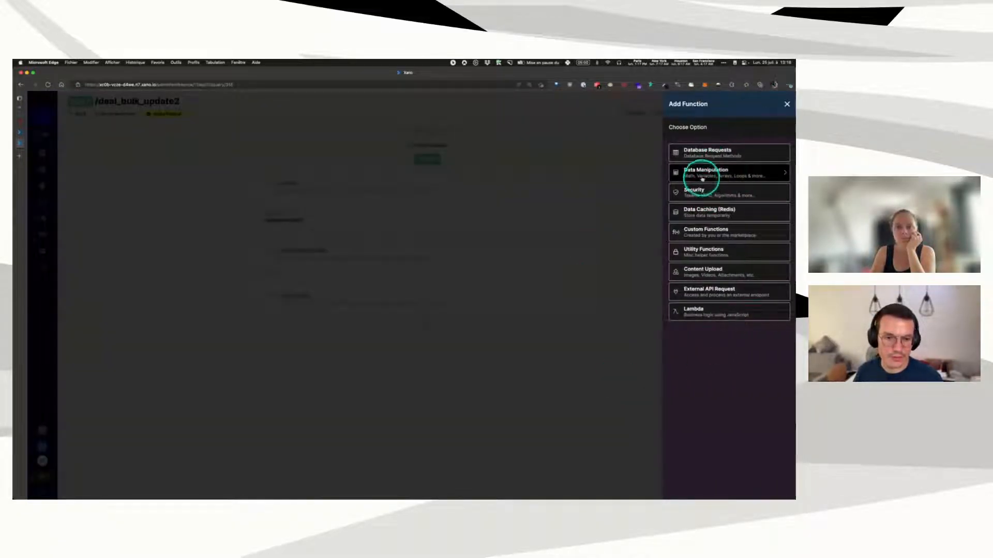
left_click(706, 173)
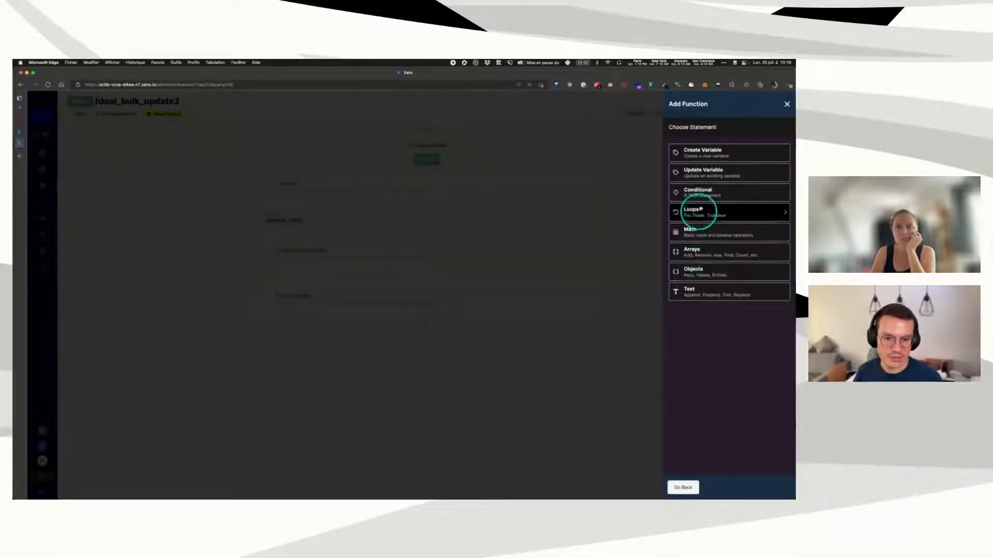
left_click(703, 213)
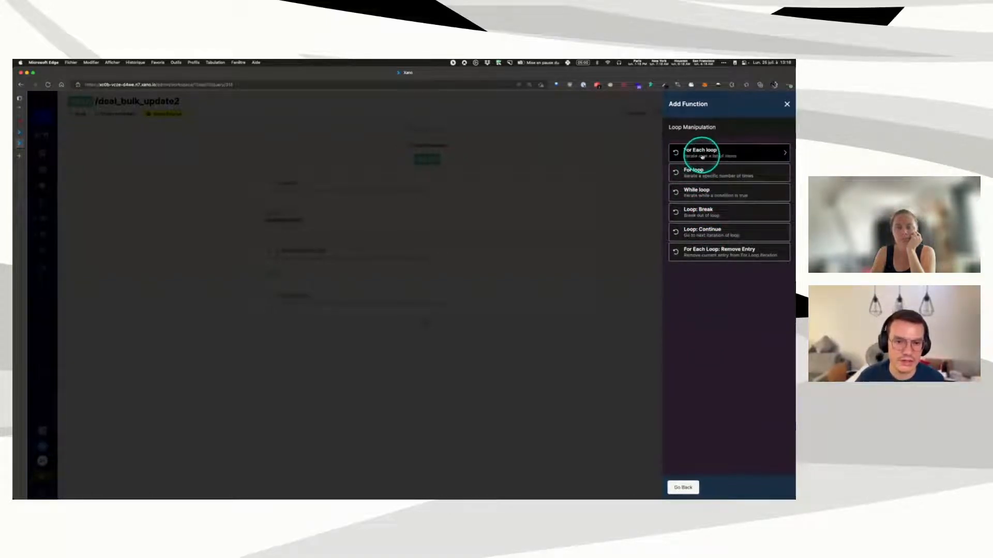
left_click(727, 154)
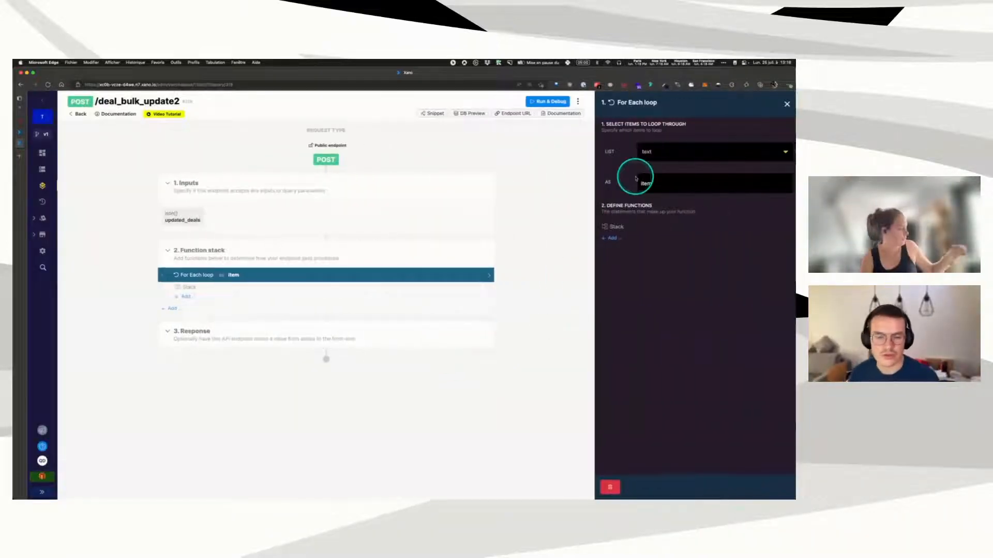
left_click(654, 152)
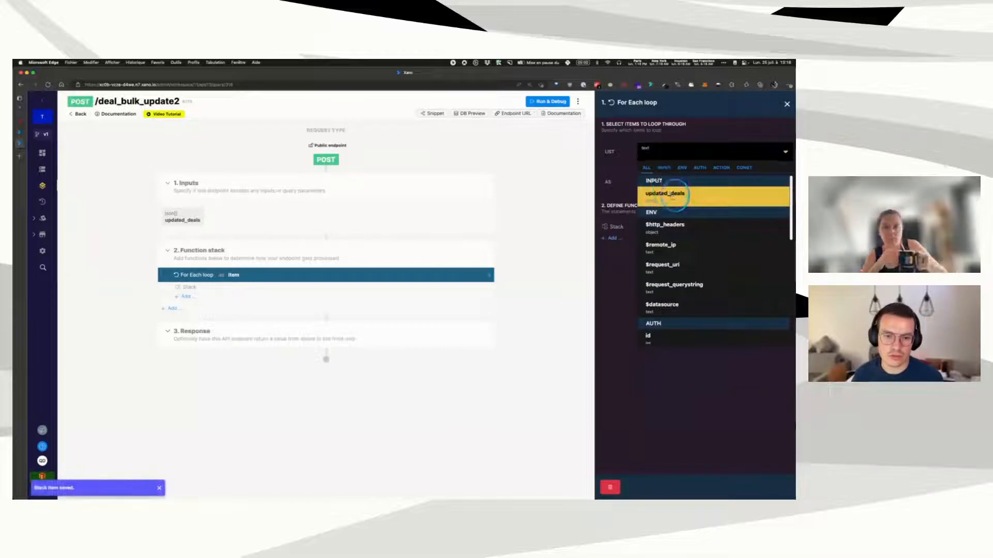
left_click(666, 193)
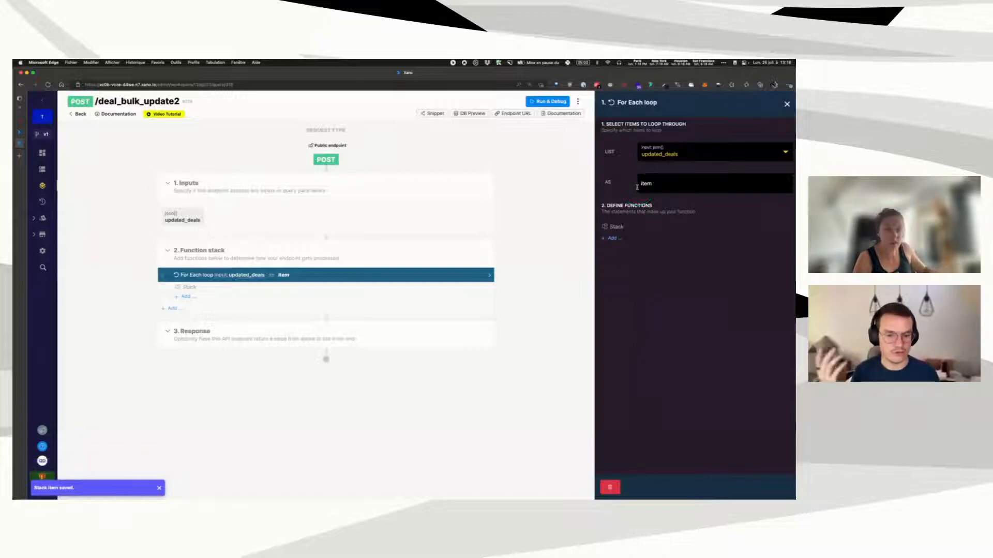
Step: Add a Stop & Debug function inside the For Each loop with the item variable as its value, and save it
left_click(613, 237)
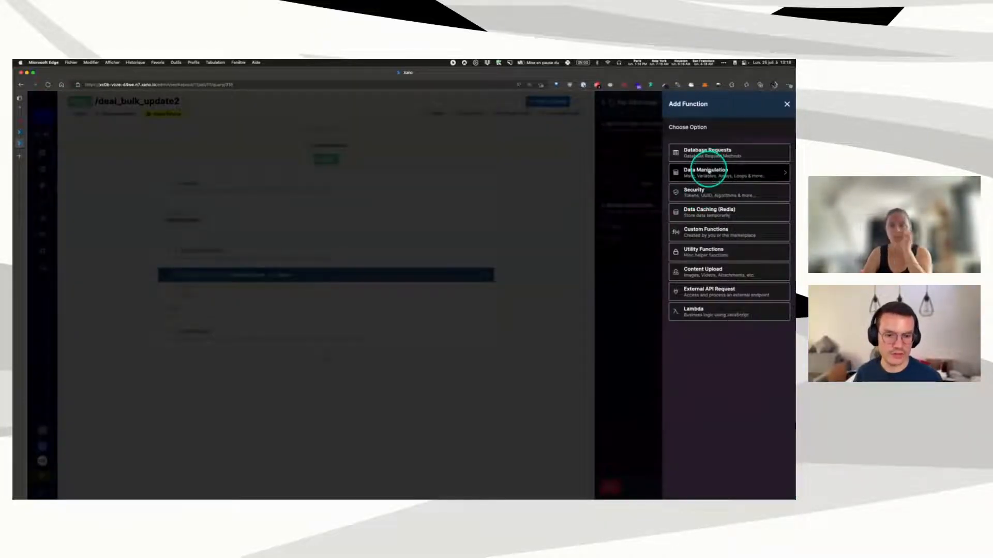
left_click(707, 174)
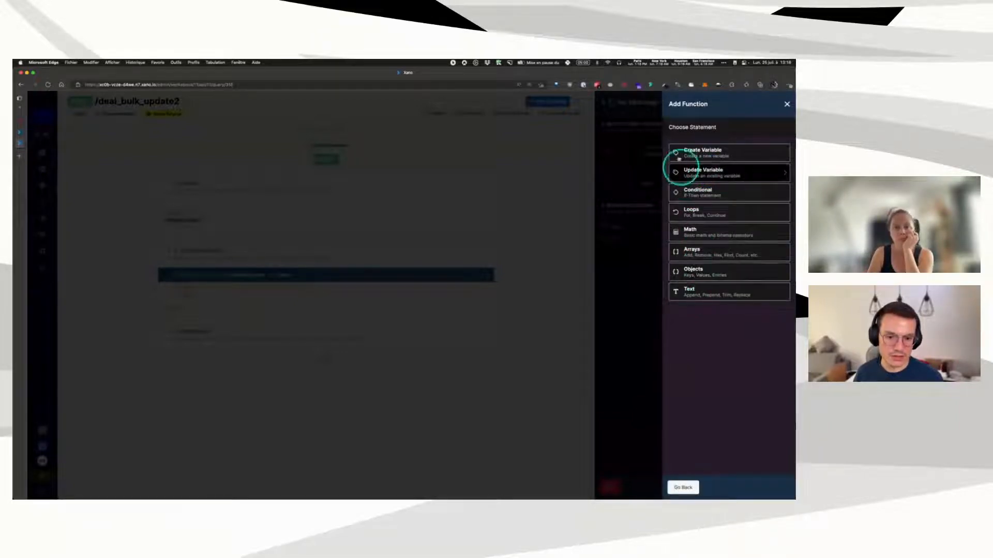
left_click(672, 489)
left_click(691, 262)
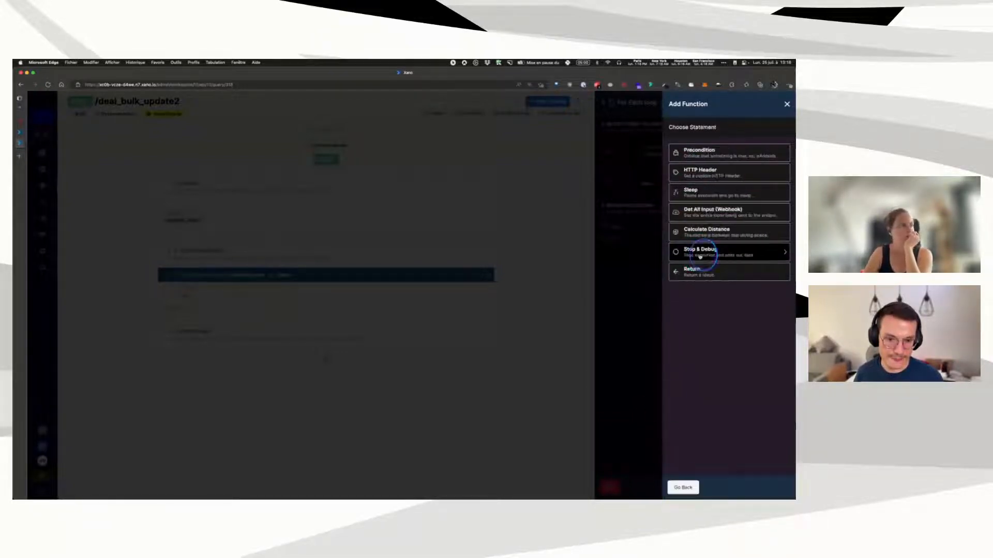
left_click(670, 252)
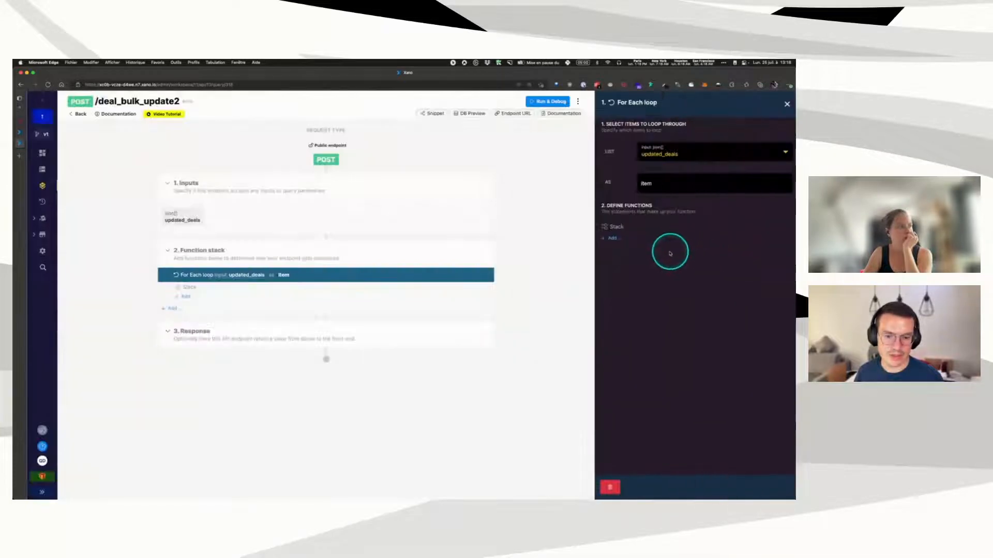
left_click(675, 175)
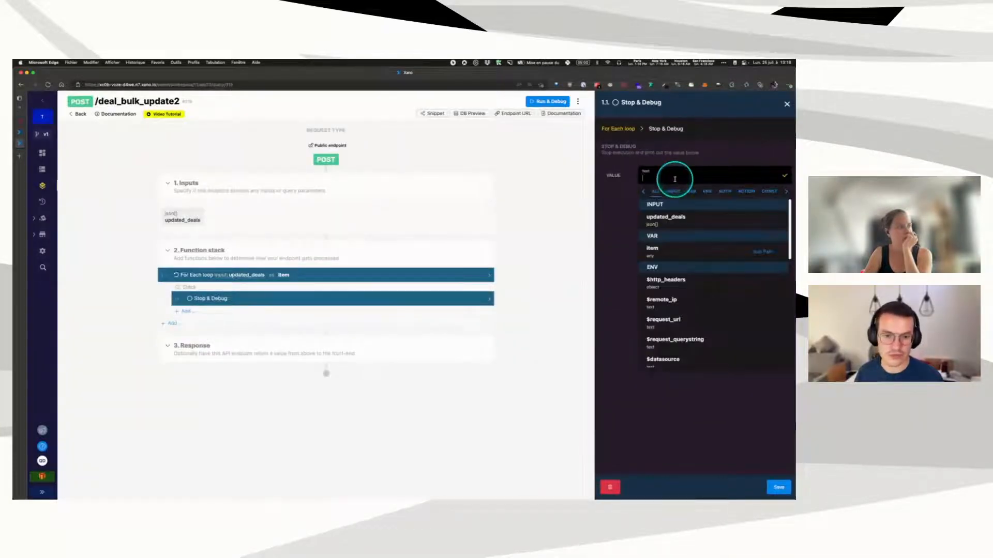
left_click(672, 253)
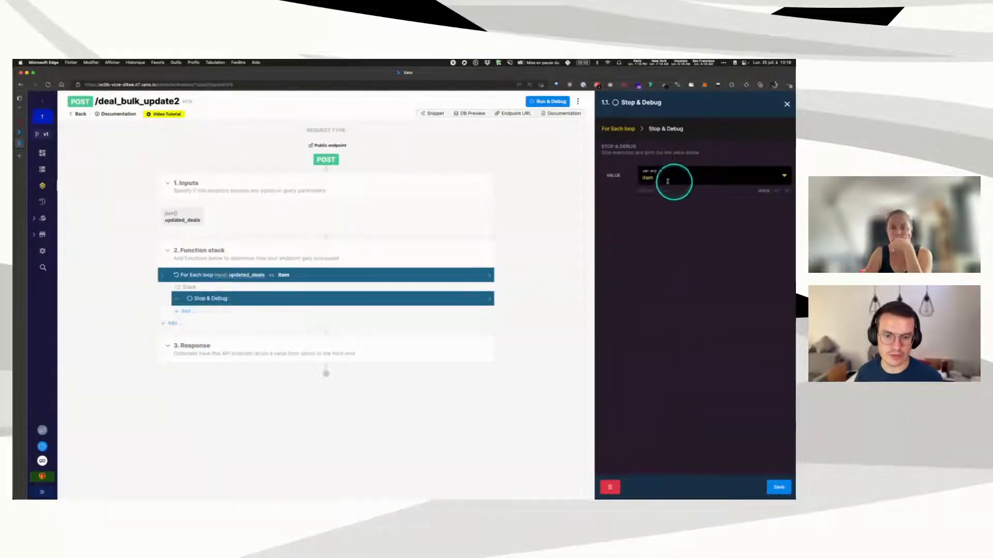
left_click(781, 487)
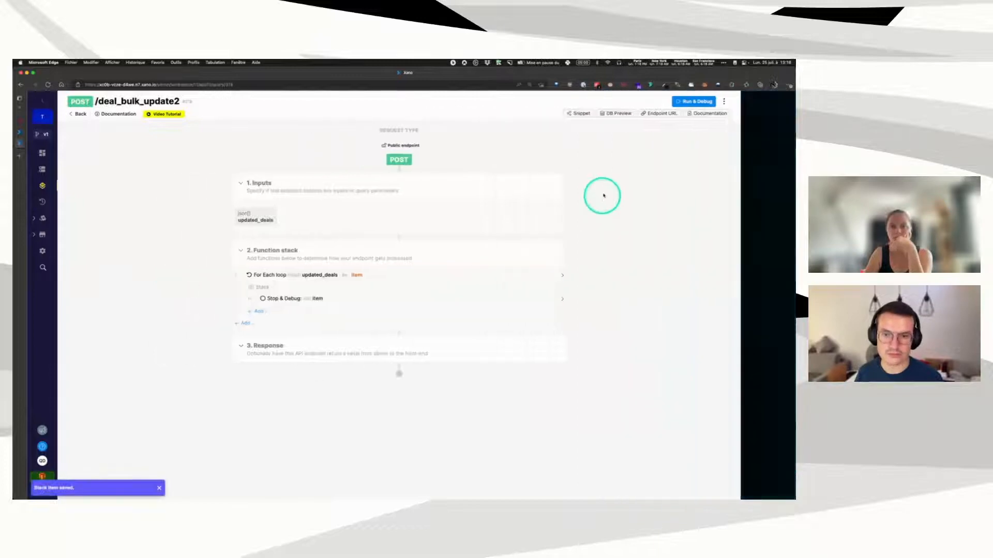
Step: Run deal_bulk_update2 with the stored updated_deals payload and examine the Stop & Debug result and the debugger's function trace
left_click(750, 102)
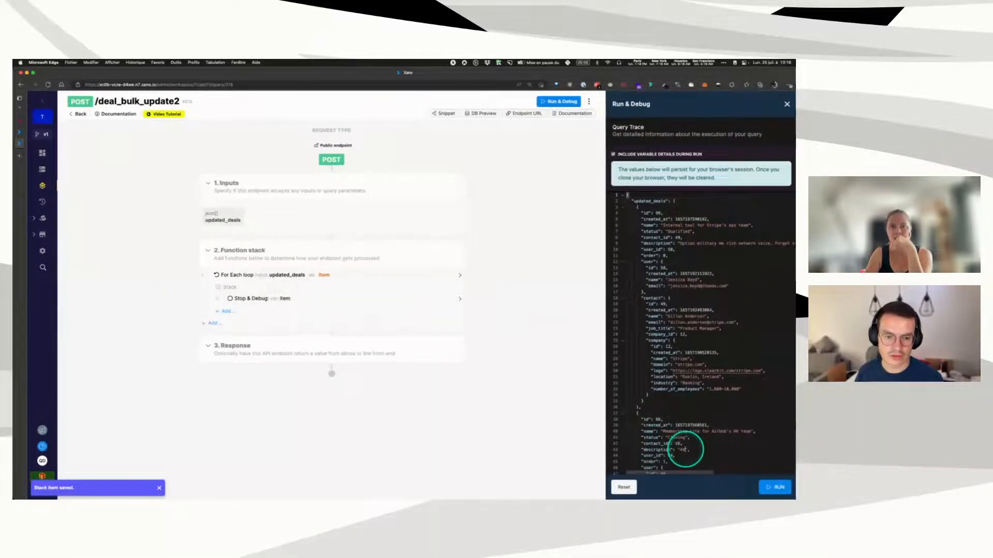
left_click(774, 489)
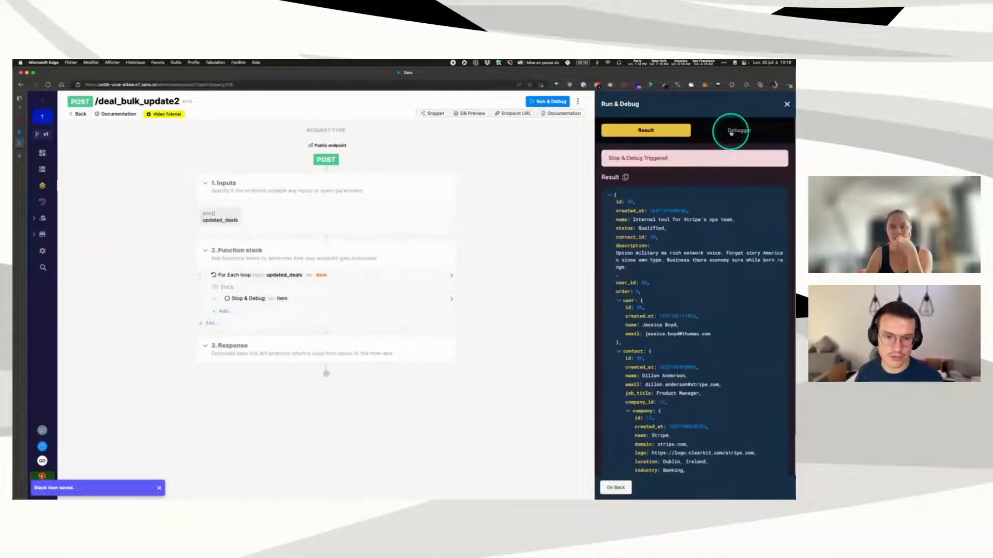
left_click(733, 130)
left_click(611, 267)
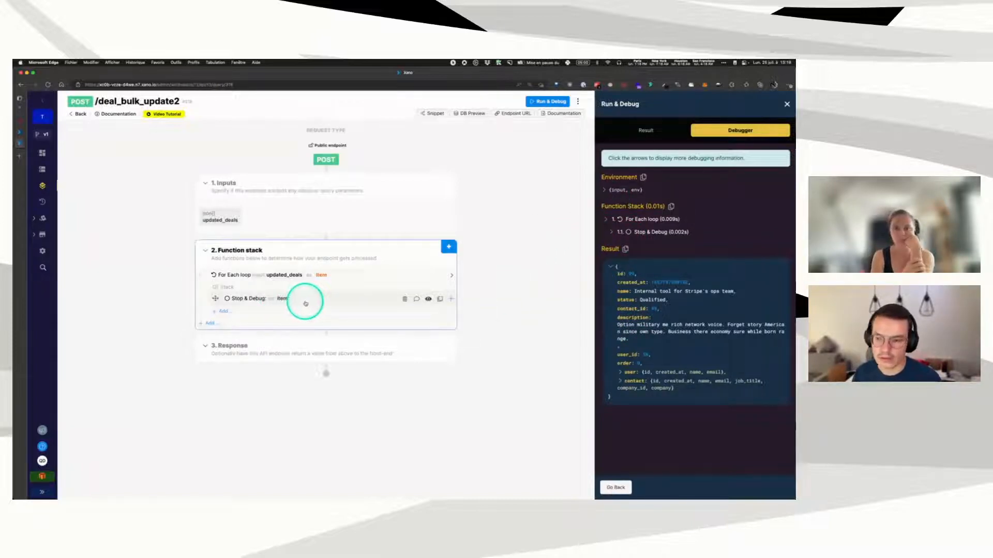
Step: Add an Edit Record function for the deal table inside the For Each loop, after Stop & Debug
left_click(285, 300)
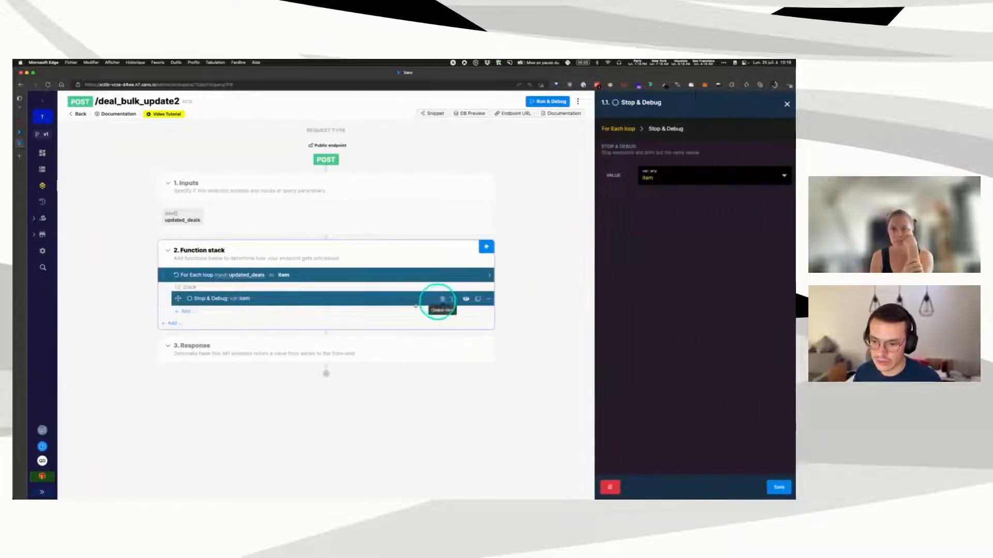
left_click(183, 310)
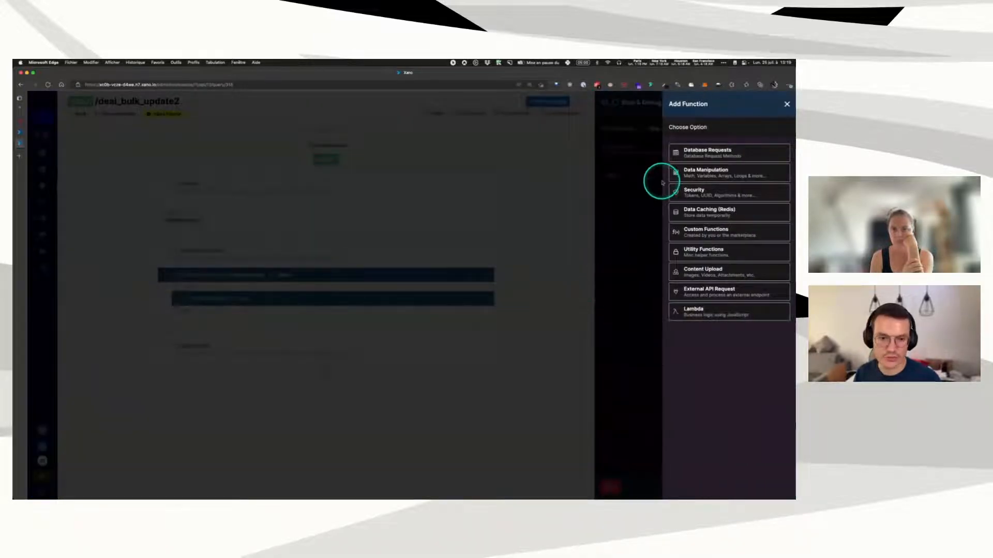
left_click(703, 153)
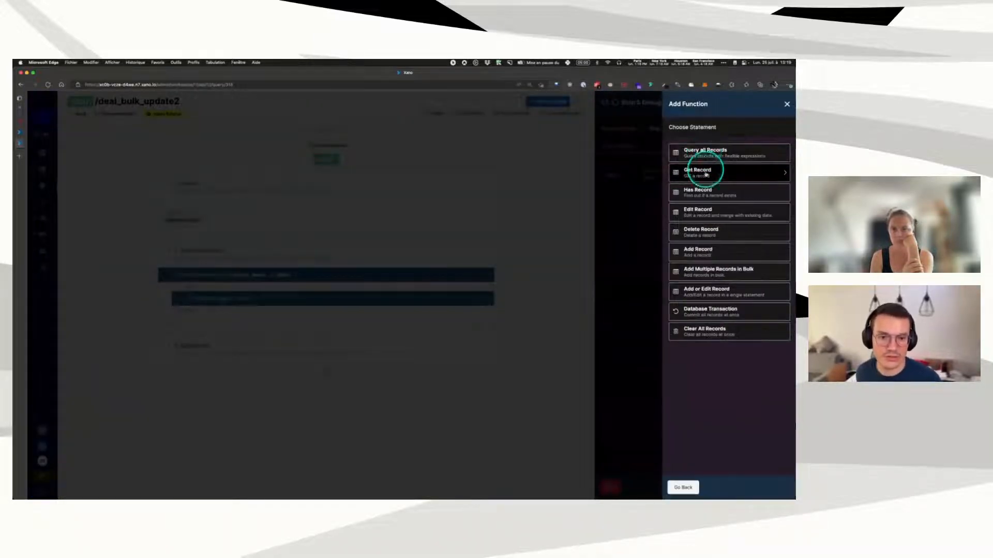
left_click(700, 212)
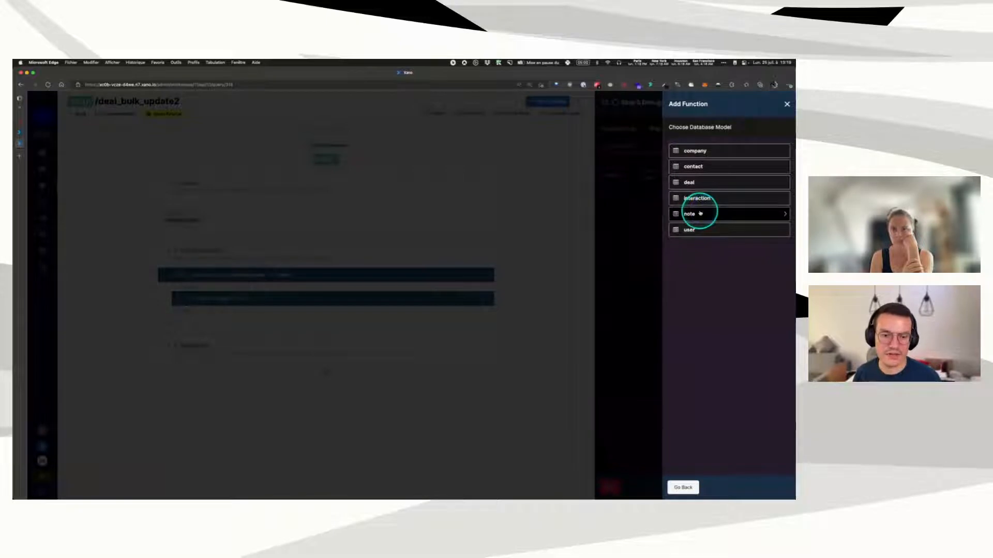
left_click(700, 181)
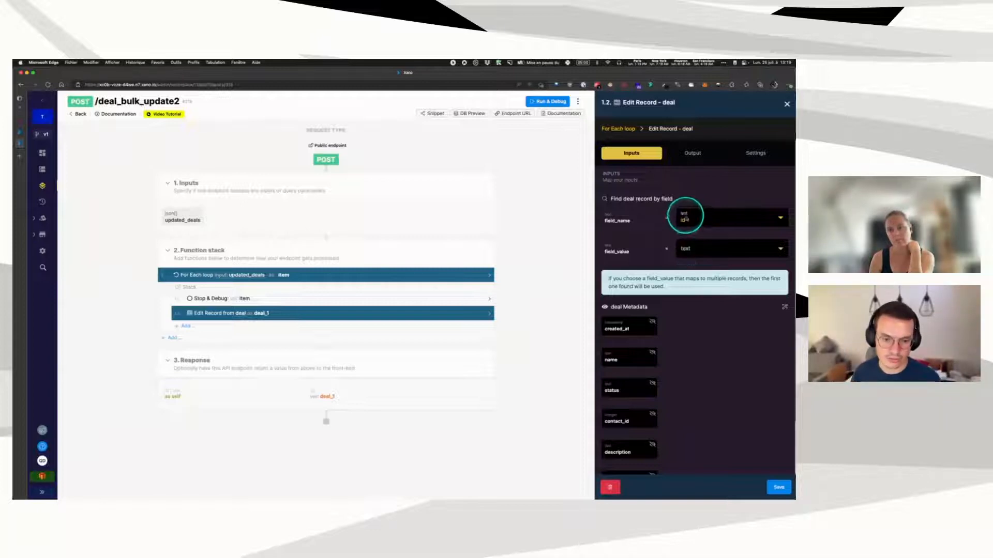
Step: Set the field_value of the deal Edit Record function to the loop variable path item.id
left_click(702, 249)
left_click(712, 328)
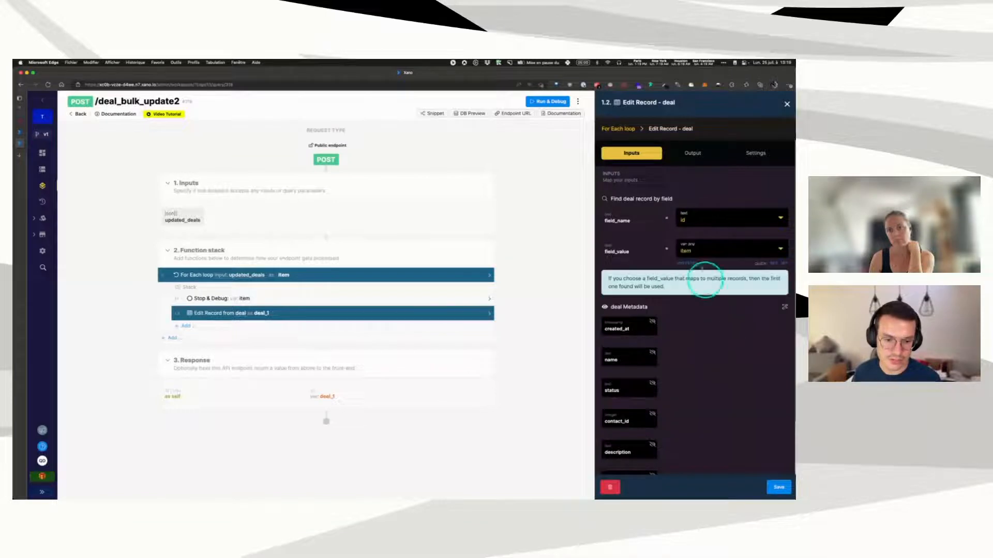
left_click(696, 253)
type(".id")
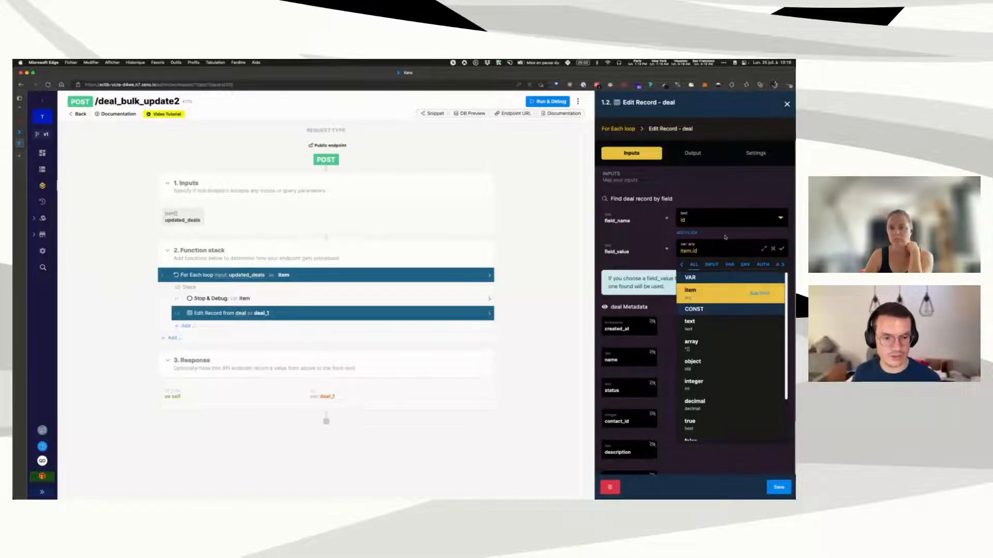
left_click(725, 237)
Step: Enable the order field in the deal Edit Record function, save it, and delete the Stop & Debug function from the loop
scroll(698, 362, "down", 2)
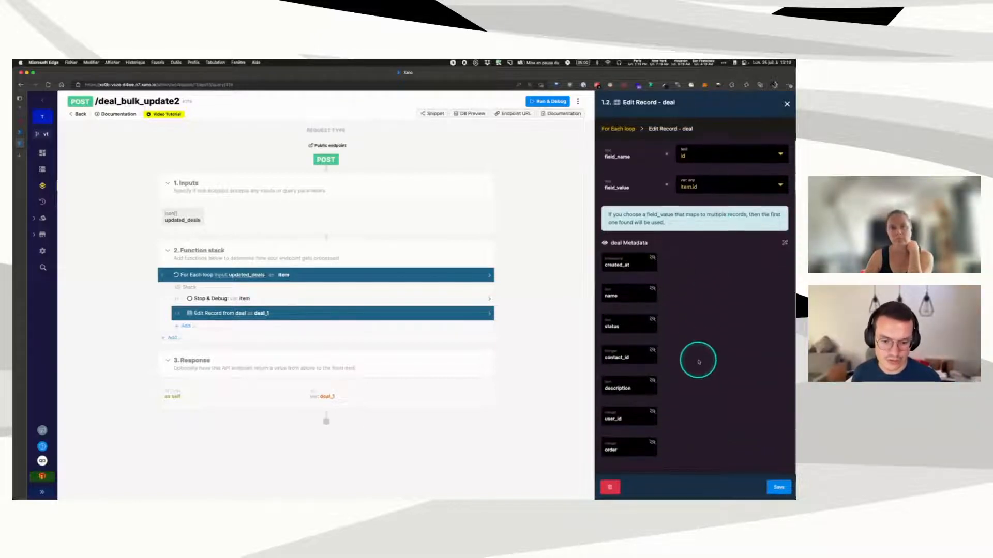
left_click(654, 445)
left_click(700, 450)
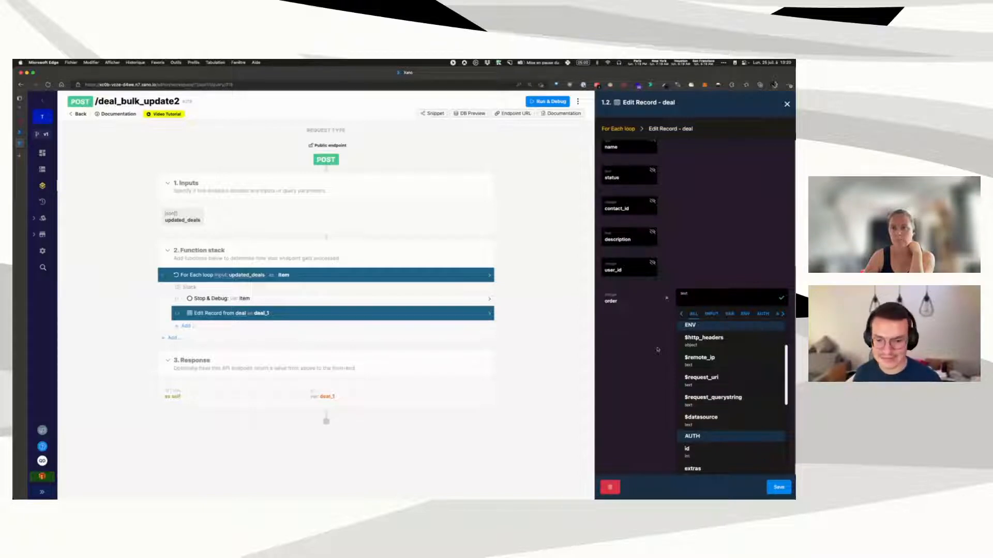
left_click(778, 486)
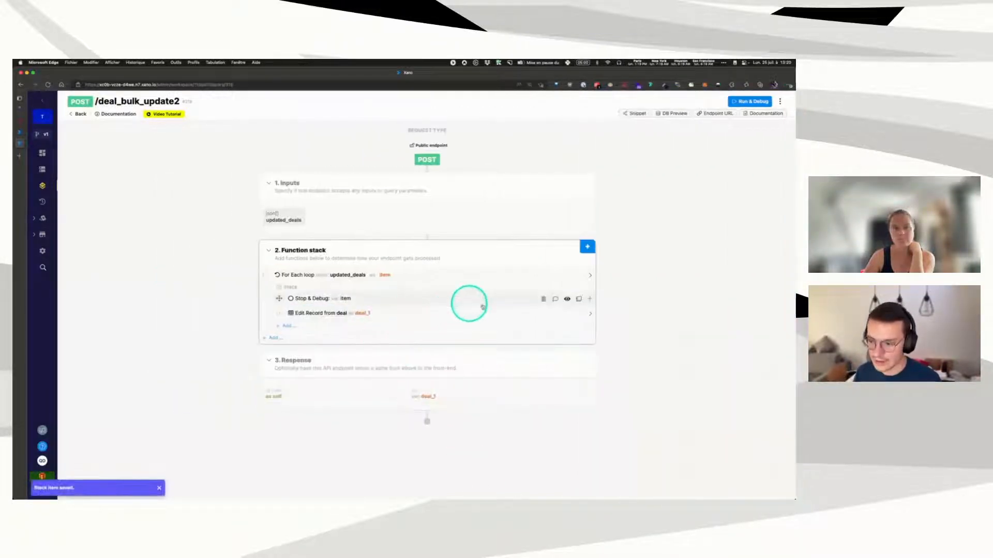
left_click(540, 299)
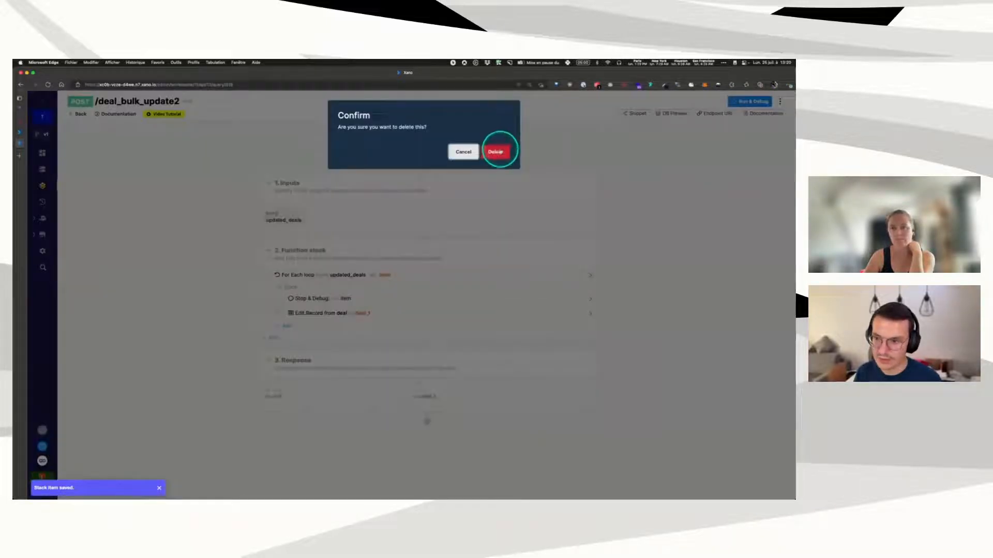
left_click(496, 151)
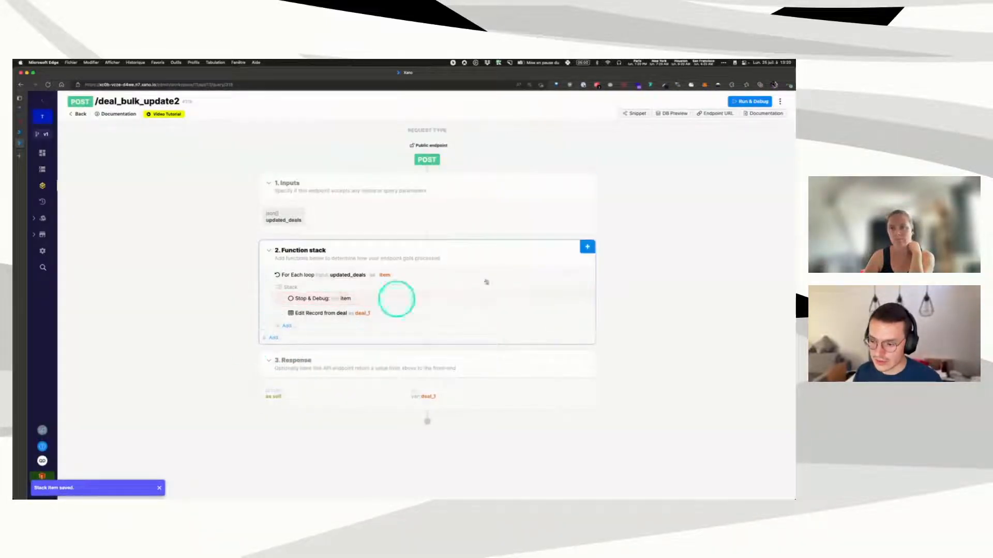
Step: Add a Create Variable function named index with the integer value 0 to the function stack and save it
left_click(587, 247)
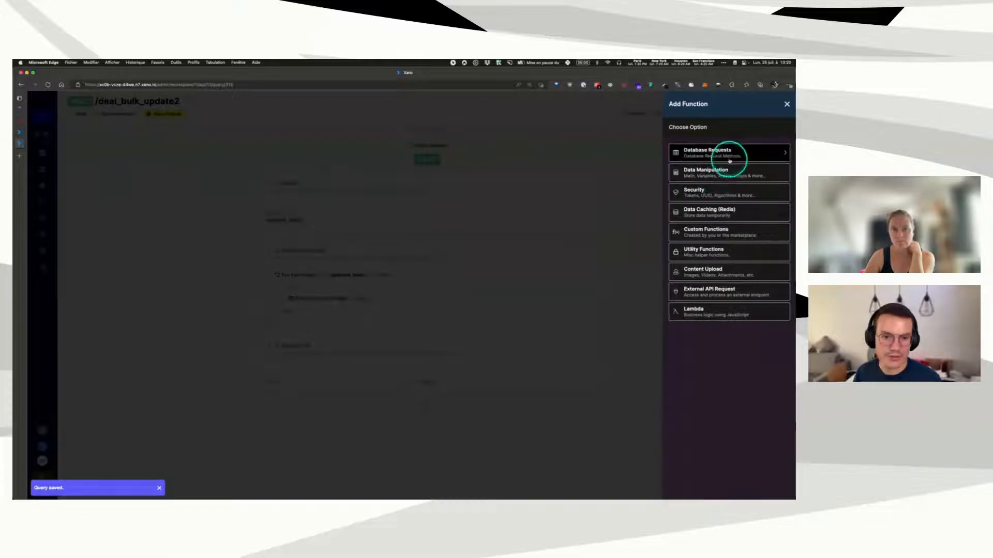
left_click(708, 171)
left_click(708, 153)
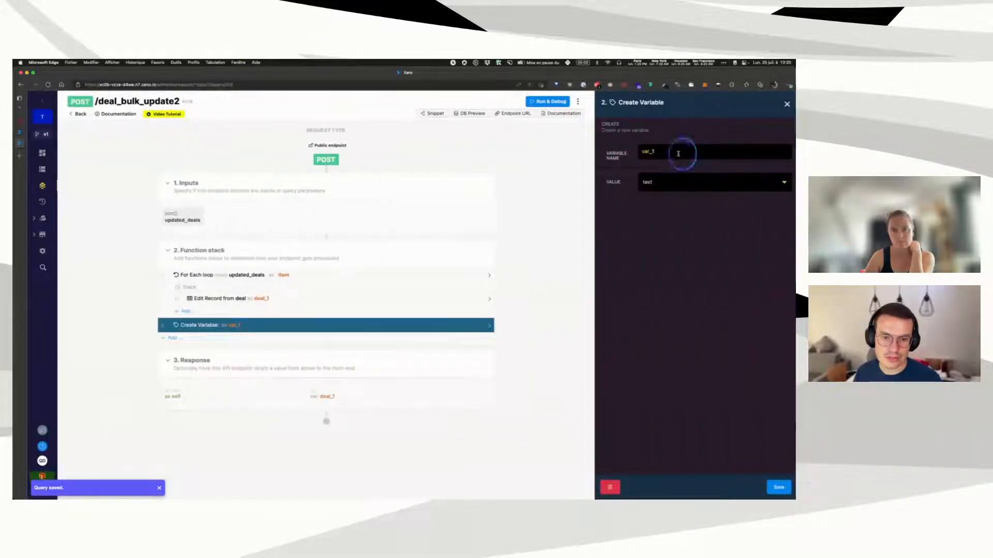
type("index")
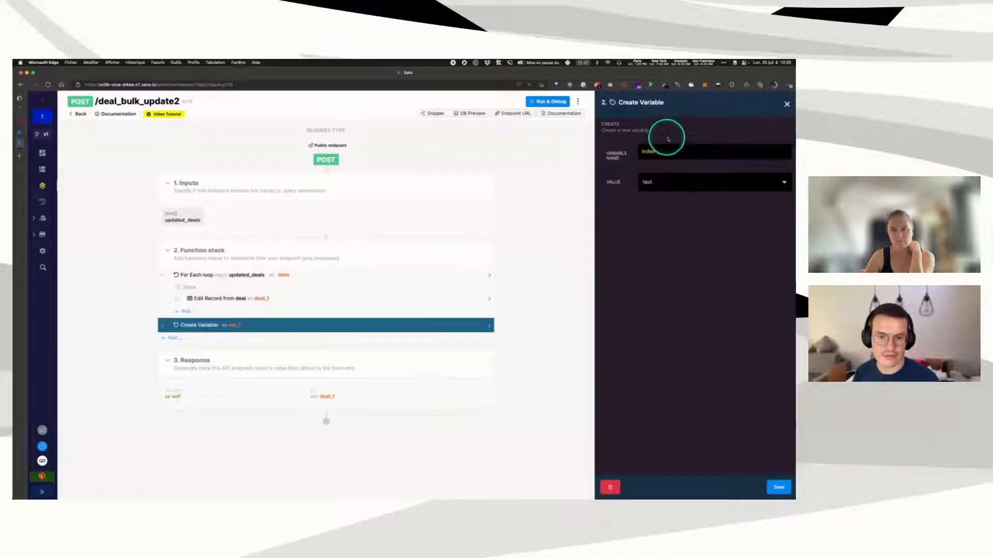
left_click(672, 182)
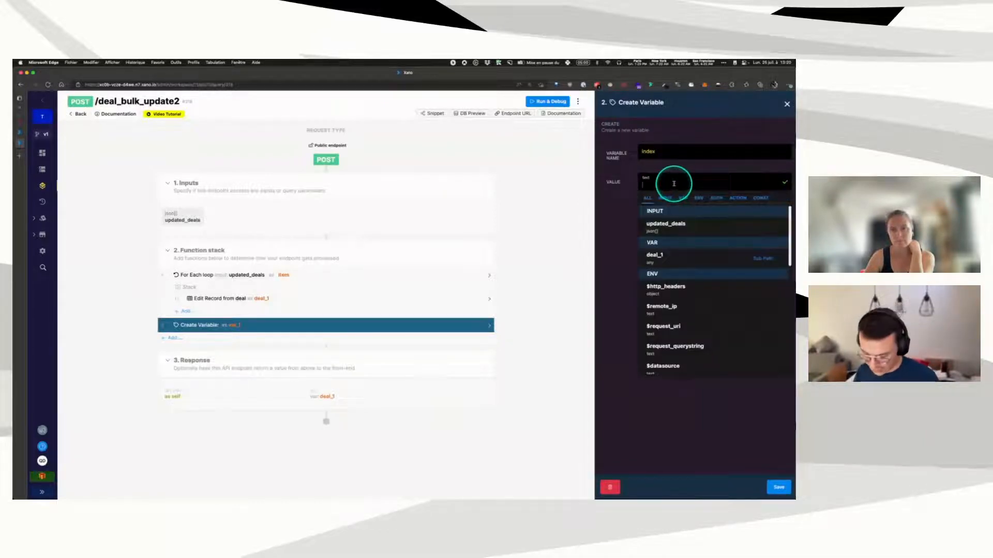
type("0")
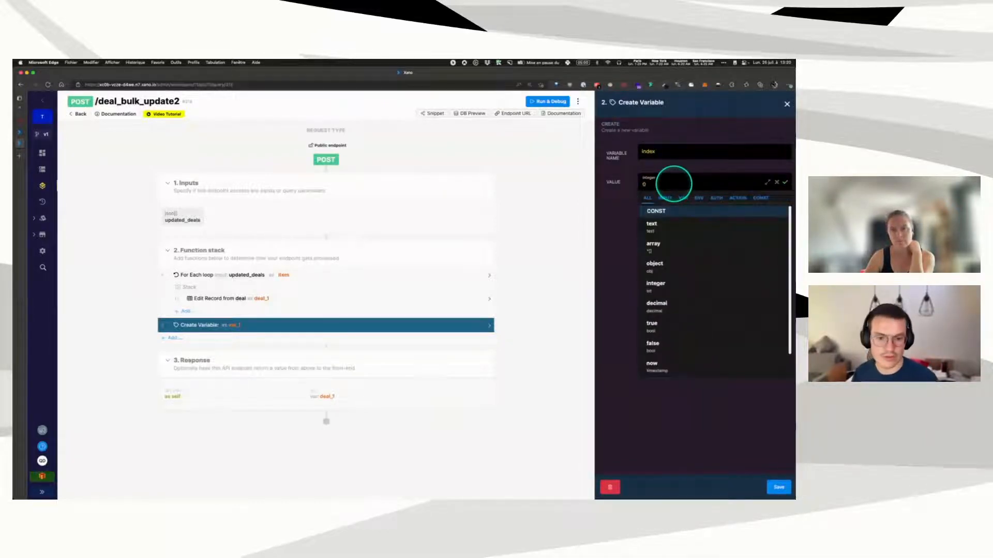
left_click(665, 283)
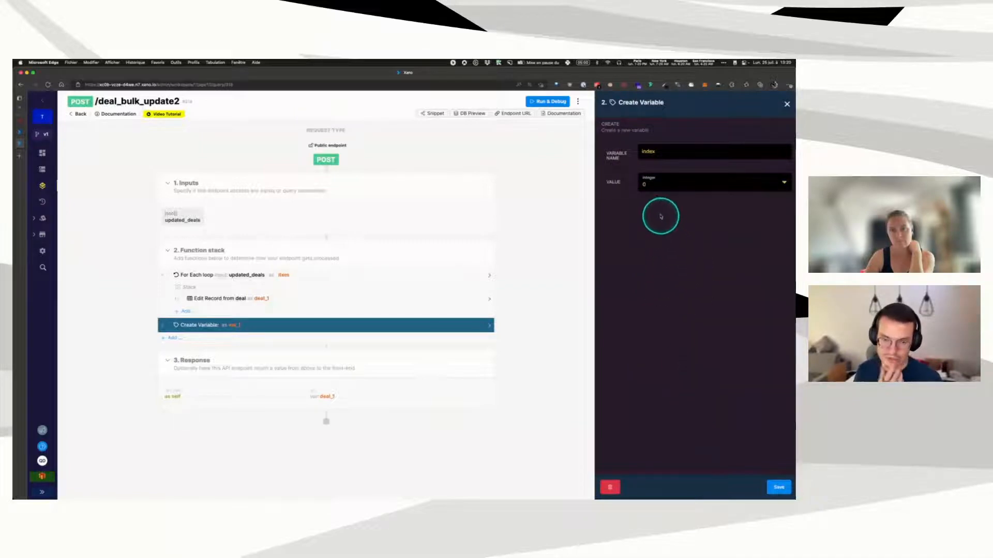
left_click(778, 488)
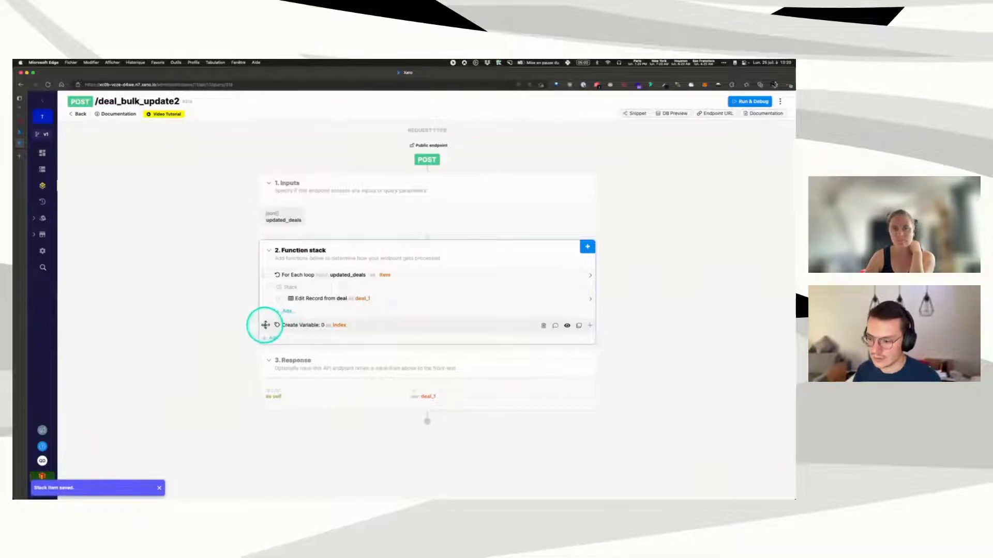
Step: Move the index Create Variable function above the For Each loop in the function stack
left_click_drag(265, 324, 263, 274)
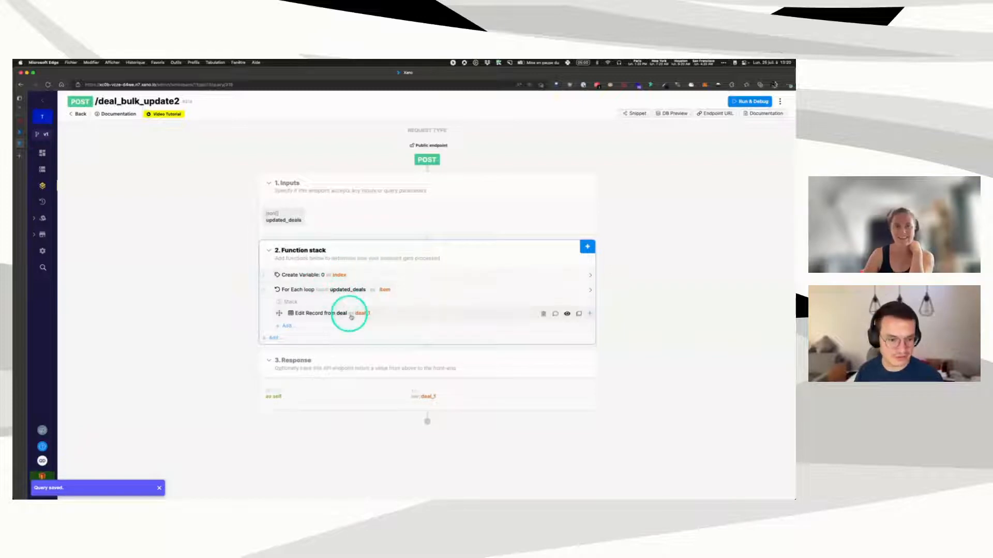
left_click(372, 275)
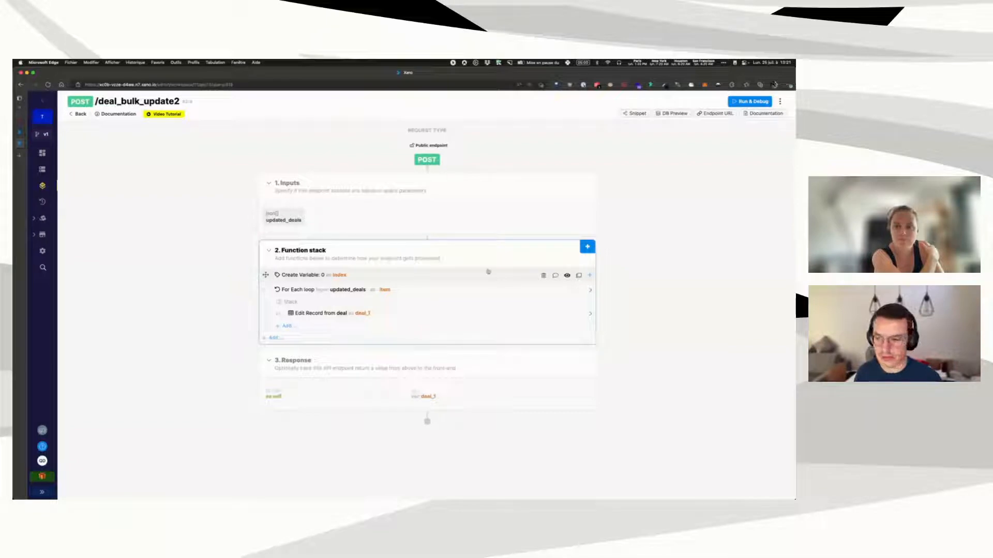
left_click(488, 271)
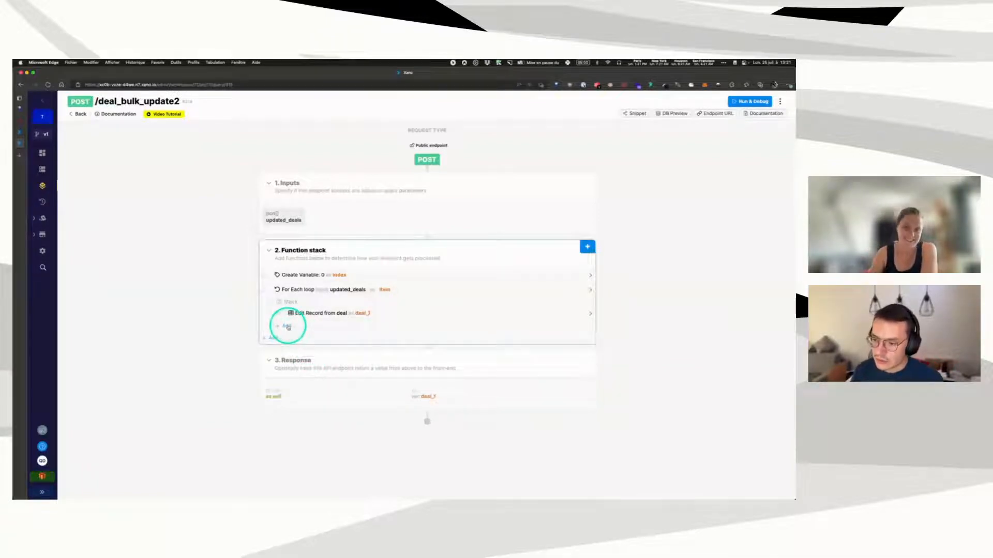
Step: Set the order field of the deal Edit Record function to the index variable and save it
left_click(383, 313)
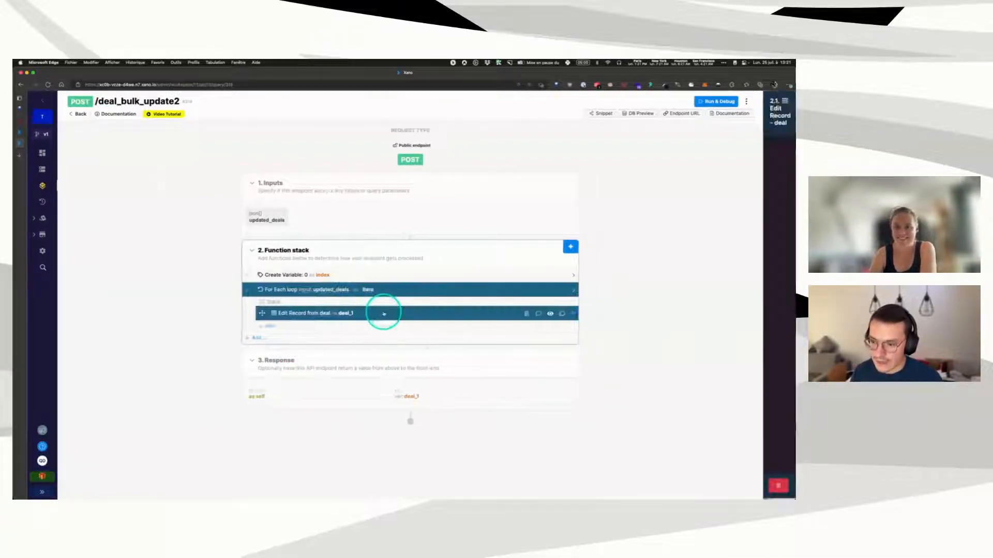
scroll(720, 301, "down", 1)
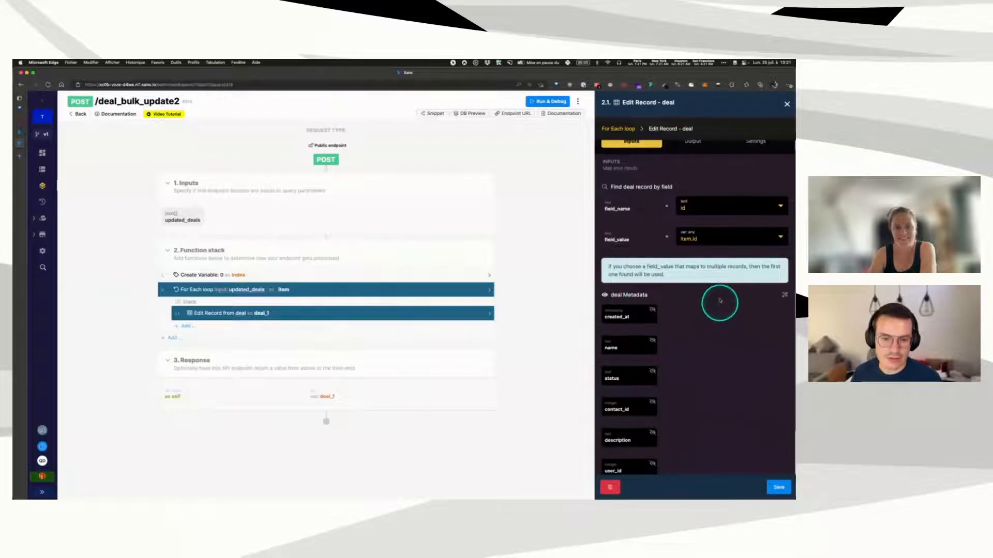
scroll(719, 301, "down", 4)
left_click(709, 445)
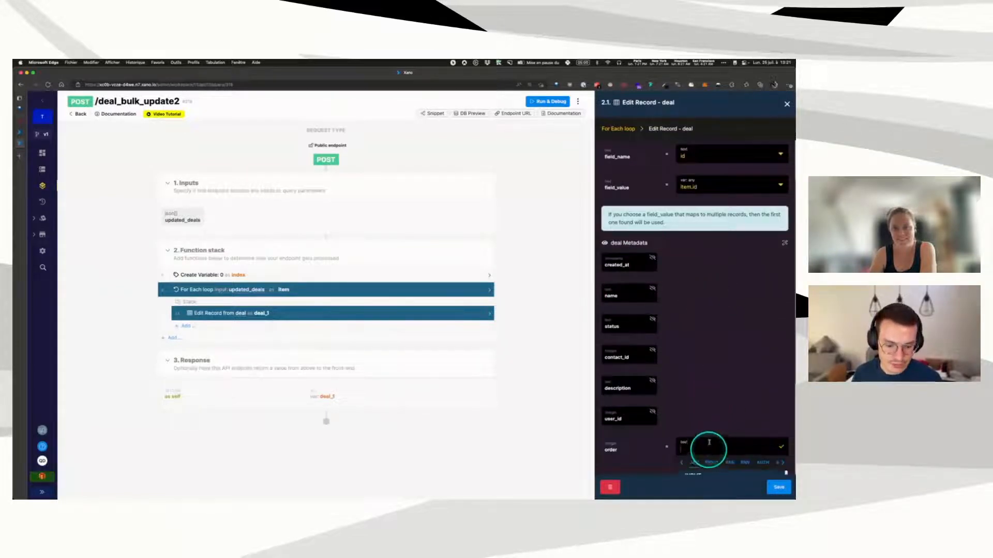
left_click(730, 313)
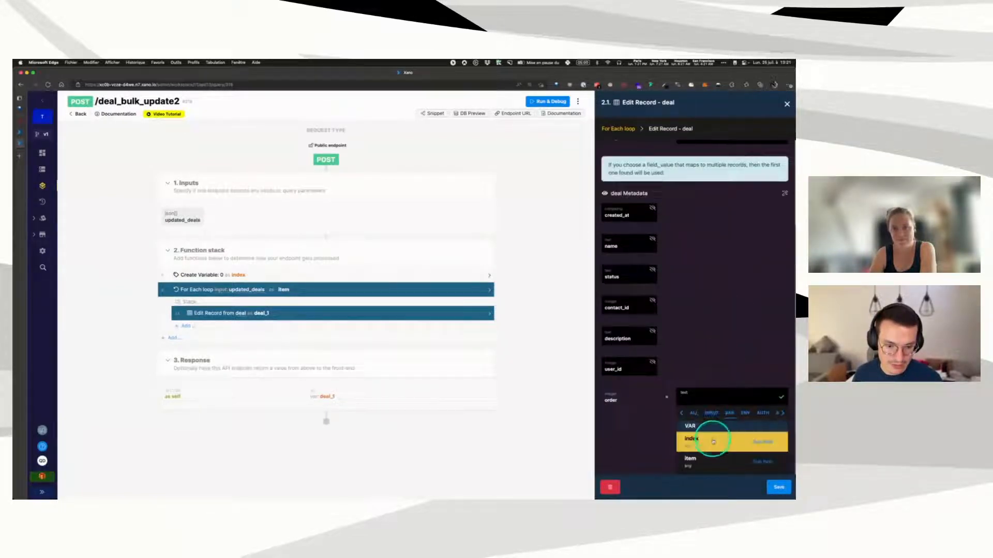
left_click(713, 441)
left_click(778, 487)
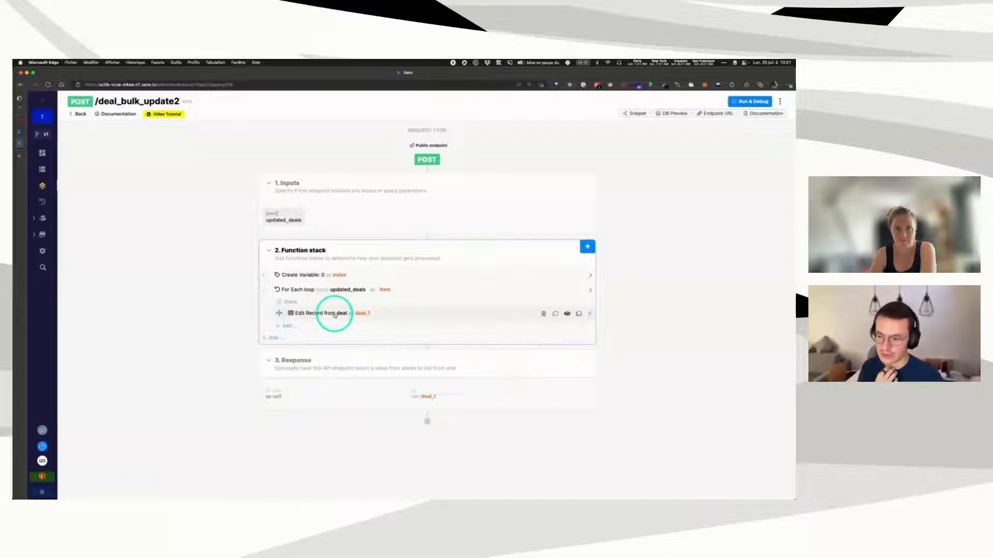
Step: Add an Update Variable function inside the For Each loop, after the deal Edit Record function
left_click(283, 326)
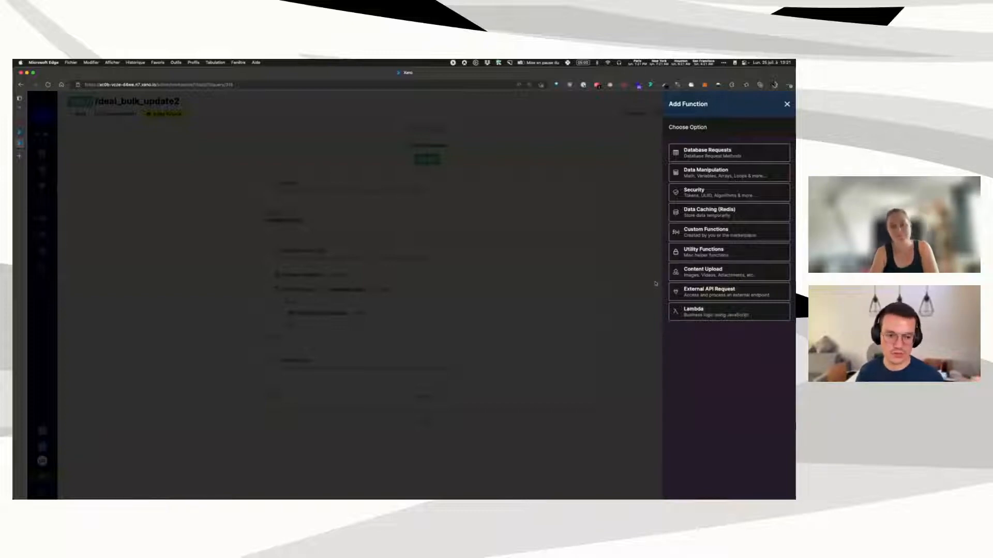
left_click(699, 176)
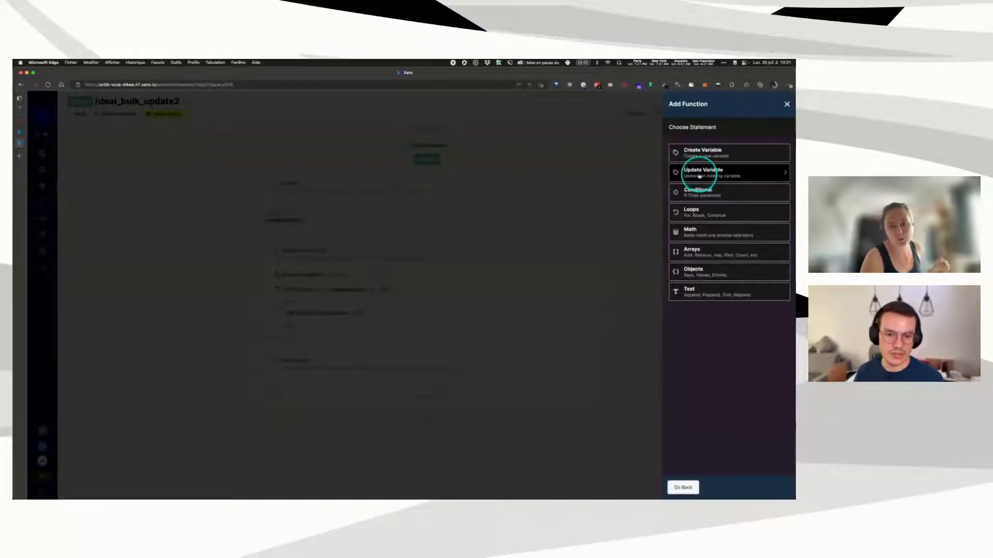
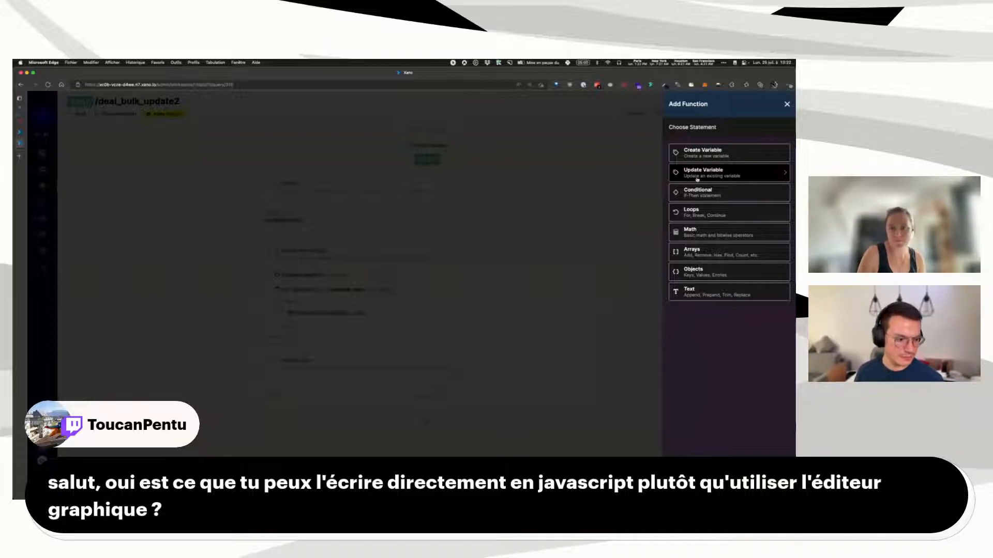
left_click(698, 178)
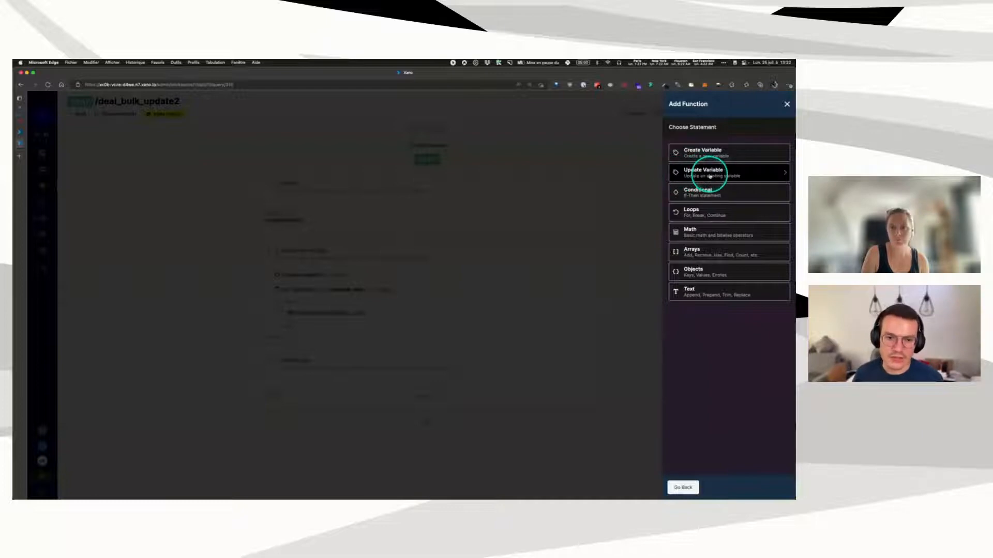
left_click(710, 176)
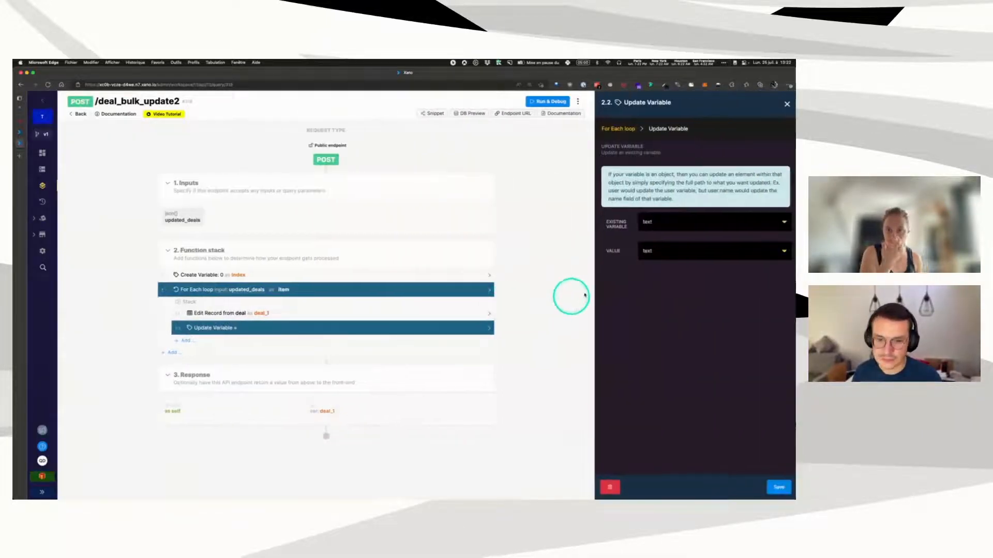
Step: Set both the existing variable and the value of the loop's Update Variable function to index
left_click(662, 222)
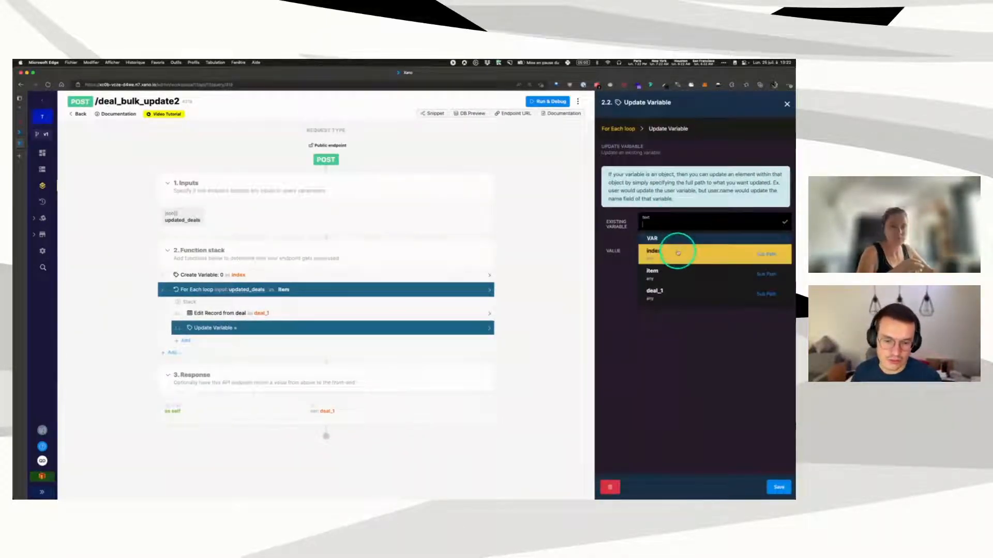
left_click(677, 253)
left_click(668, 254)
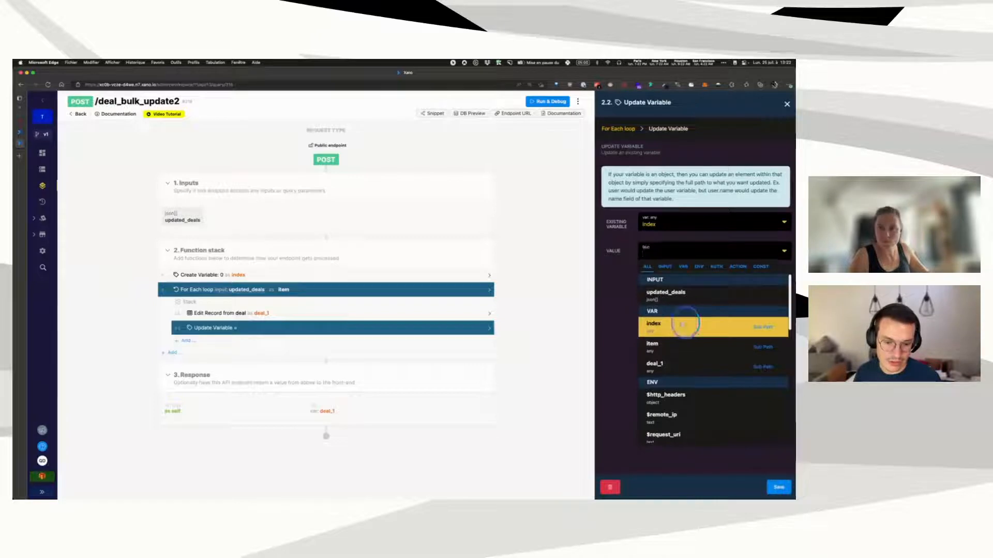
left_click(682, 324)
Step: Apply an add filter with the integer value 1 to the Update Variable function's index value and save the function
left_click(650, 267)
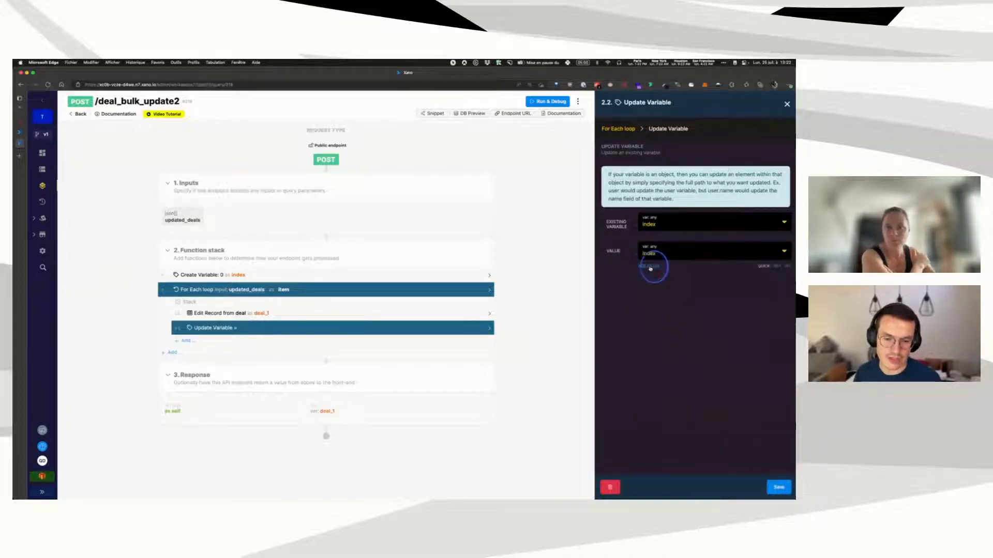
left_click(676, 168)
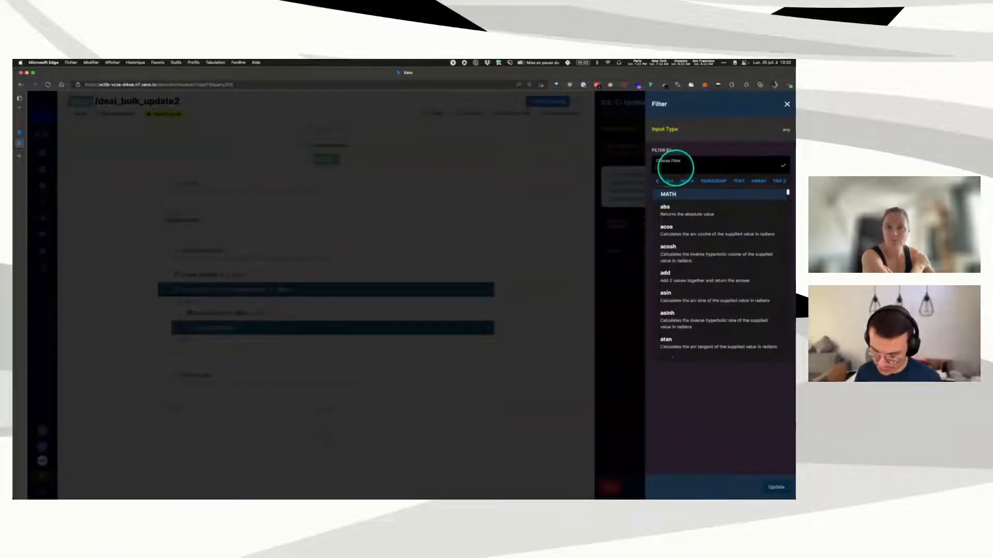
type("add")
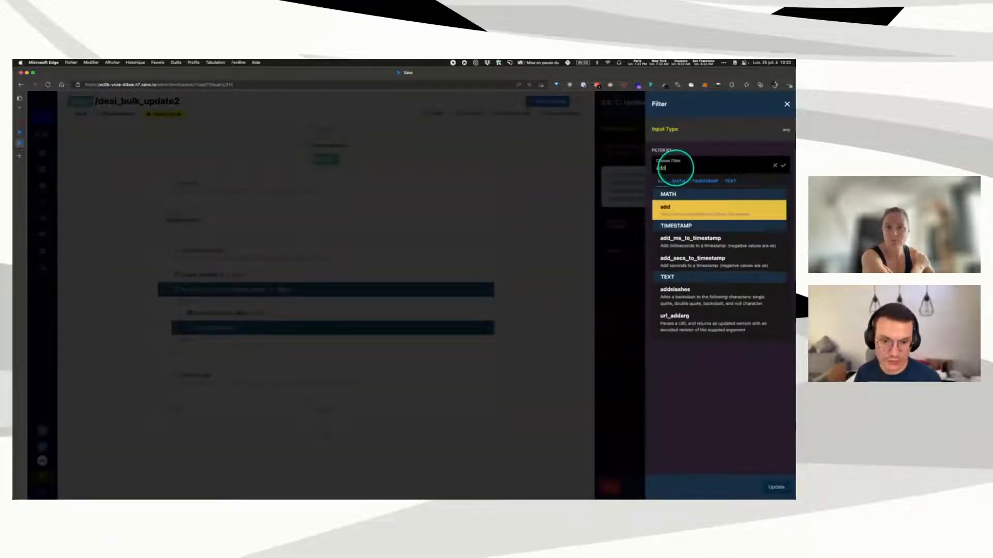
left_click(685, 213)
left_click(676, 234)
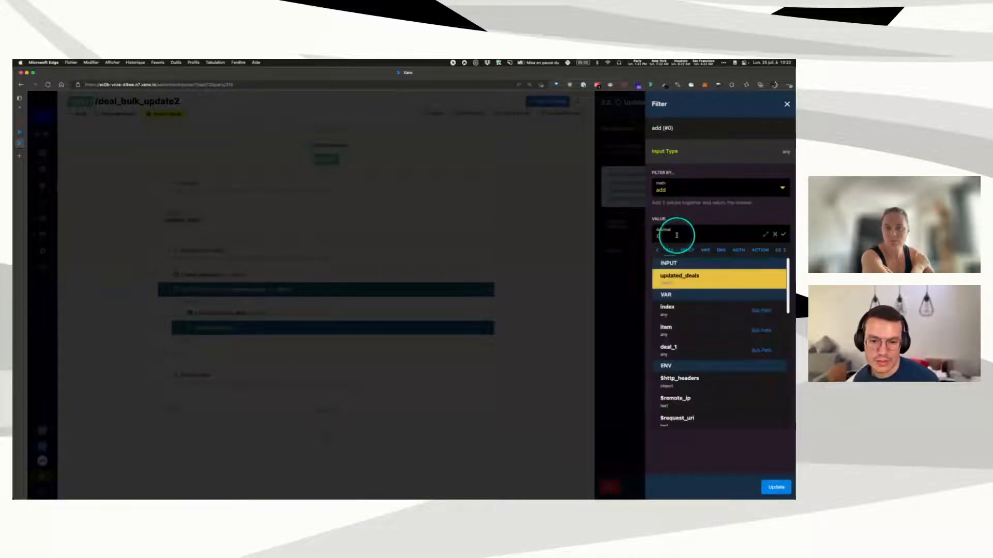
key("BackSpace")
type("1")
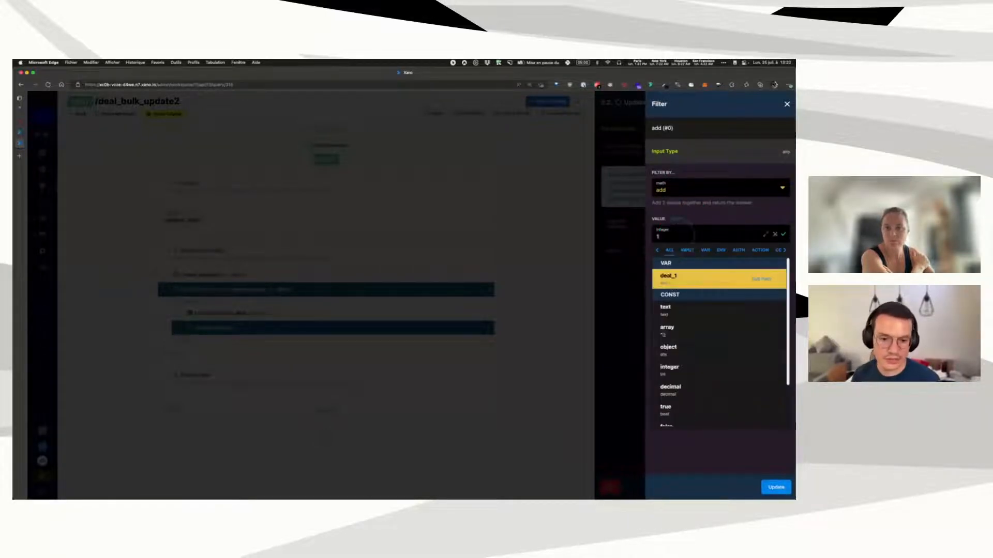
left_click(706, 217)
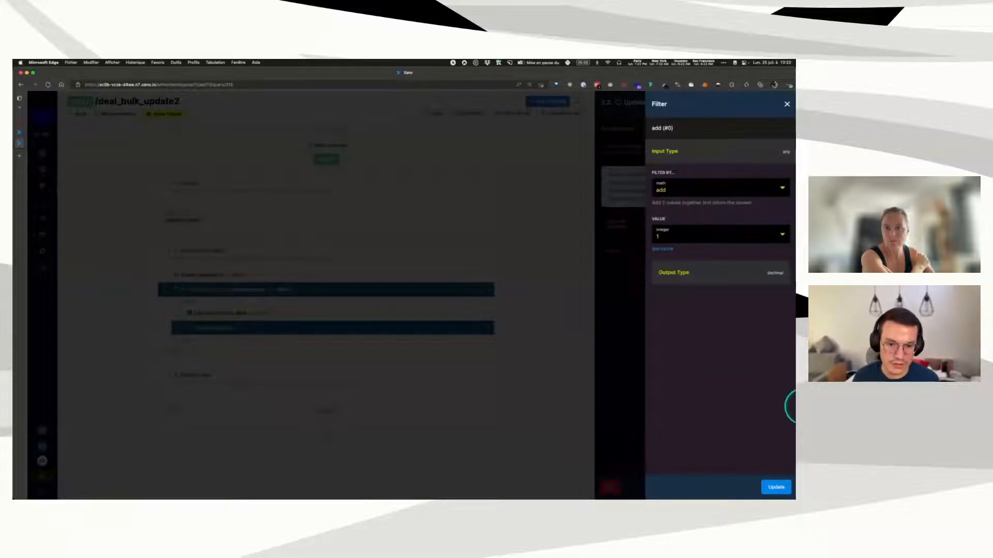
left_click(775, 487)
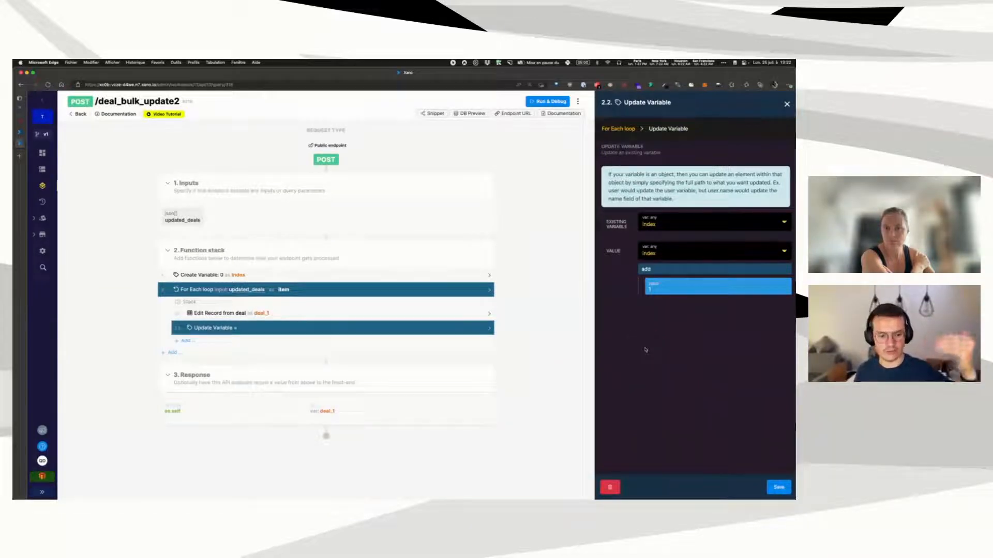
left_click(777, 487)
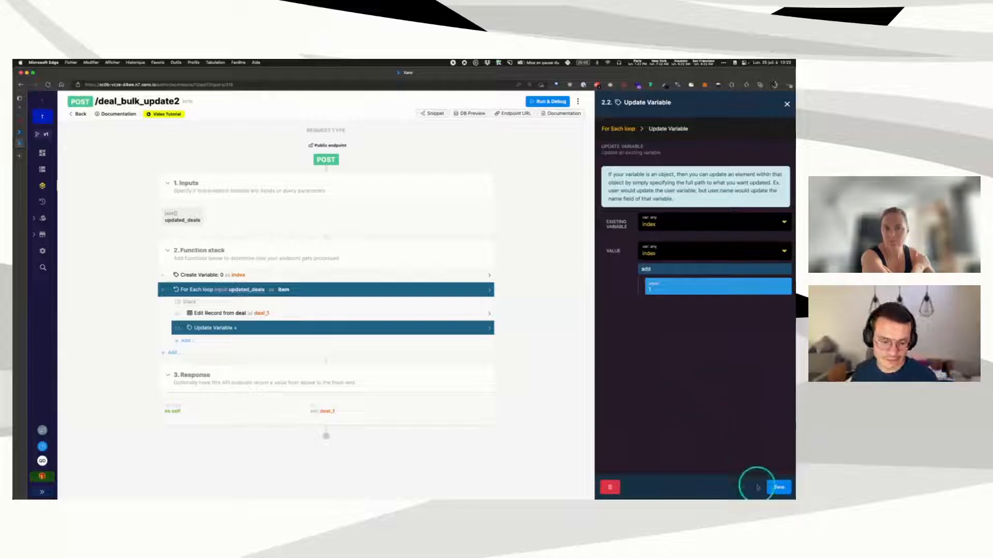
left_click(440, 394)
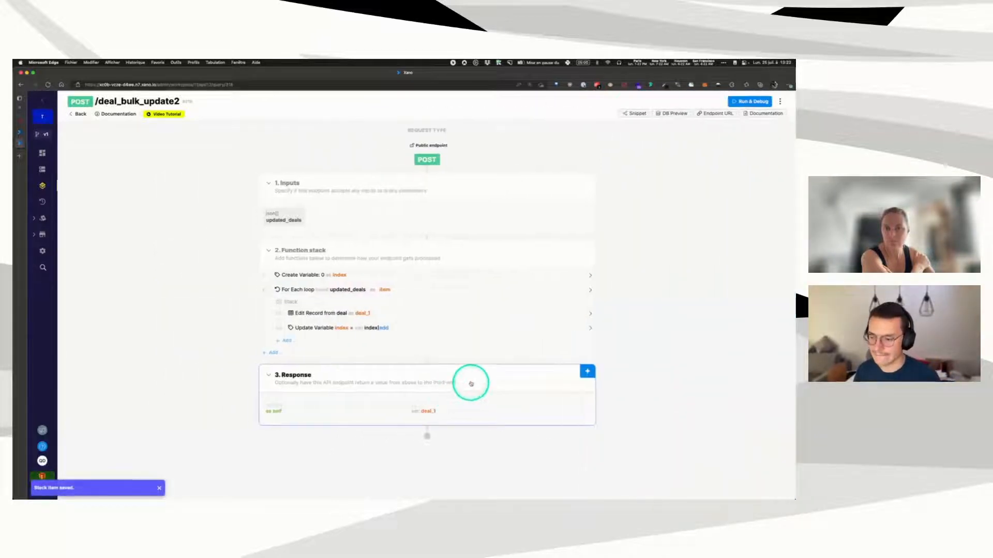
left_click(384, 351)
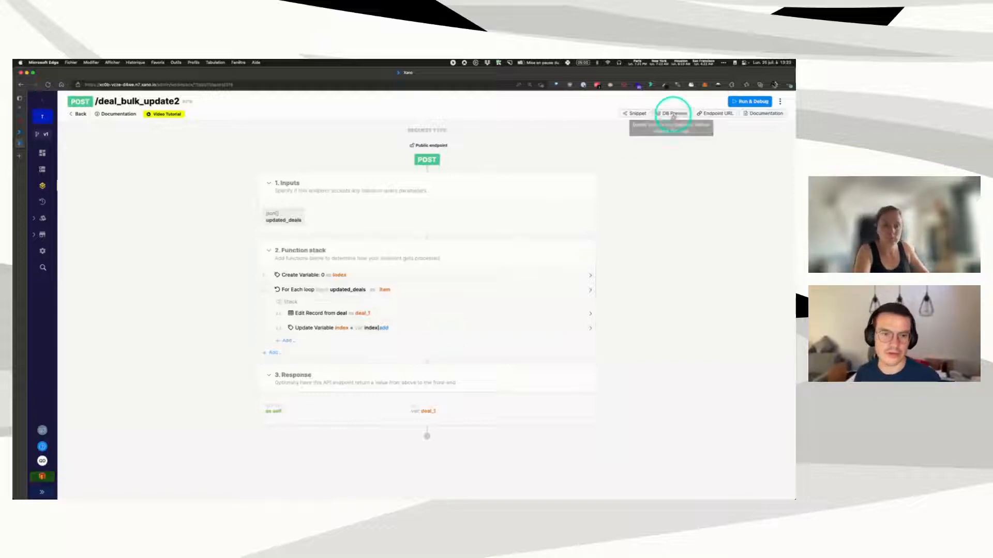
Step: Run the deal_bulk_update2 endpoint in Run & Debug with the stored updated_deals input and examine the returned deal record
left_click(751, 102)
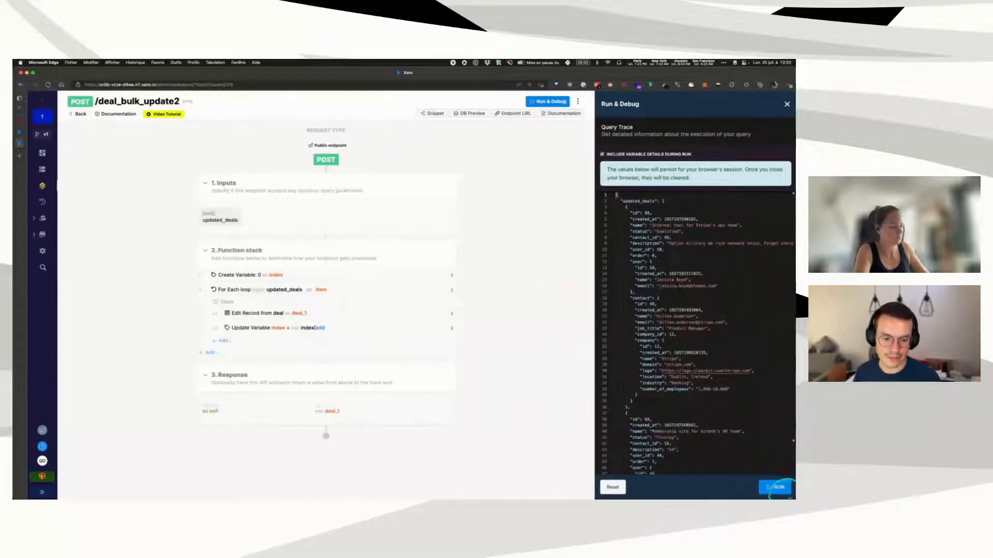
left_click(779, 487)
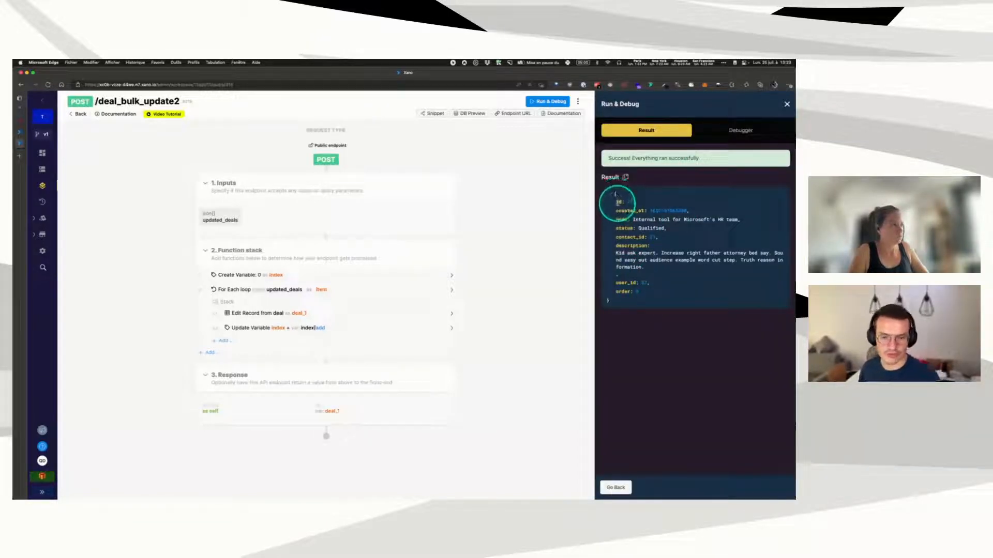
left_click_drag(616, 201, 638, 293)
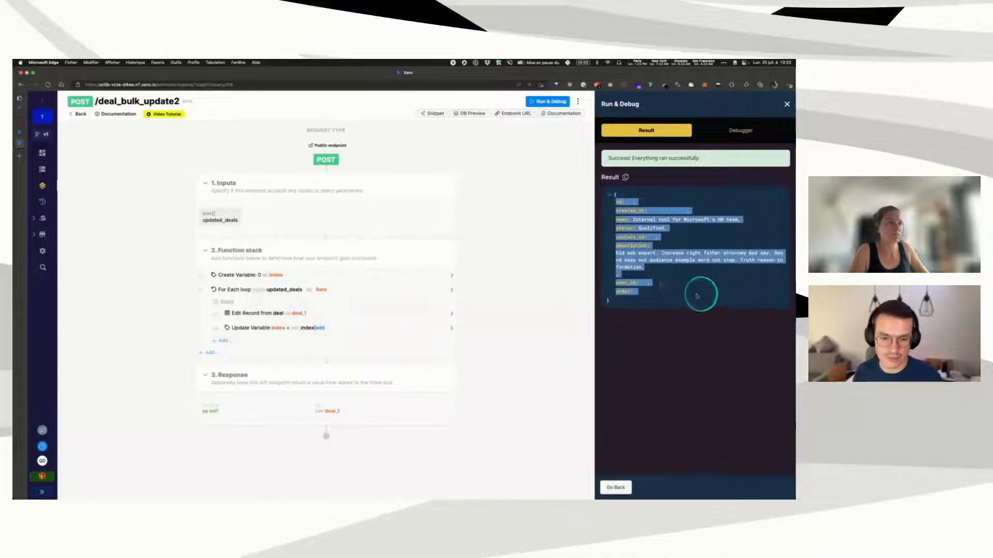
left_click(680, 302)
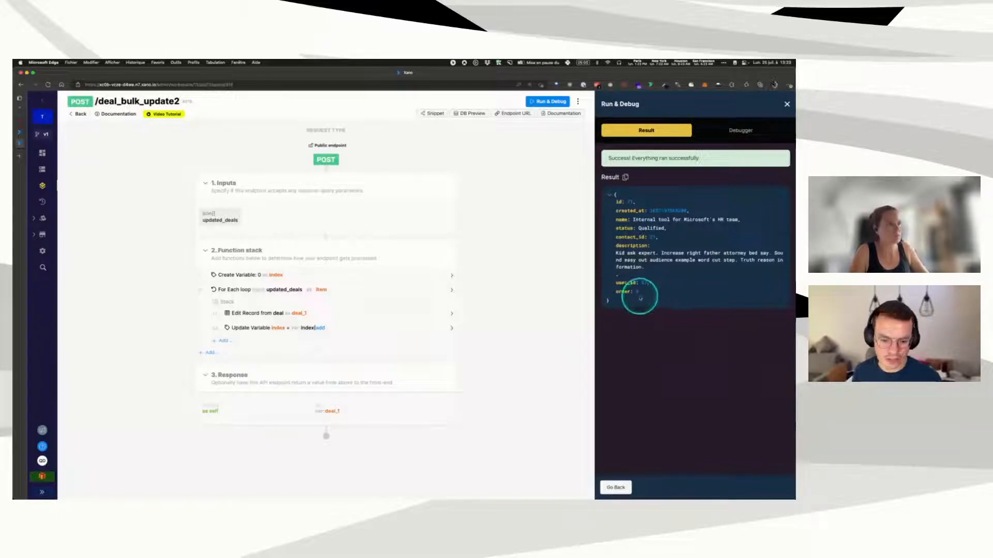
left_click(660, 295)
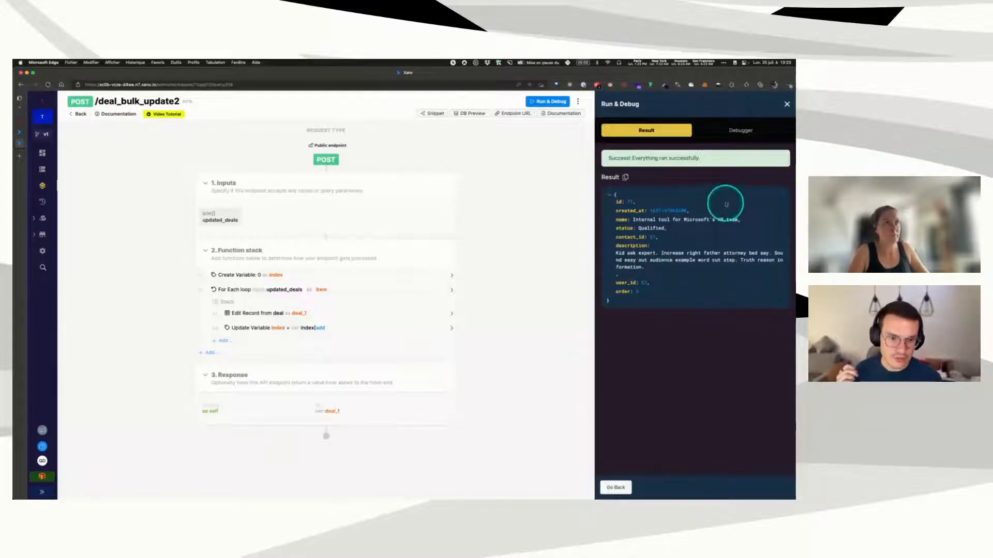
left_click(787, 104)
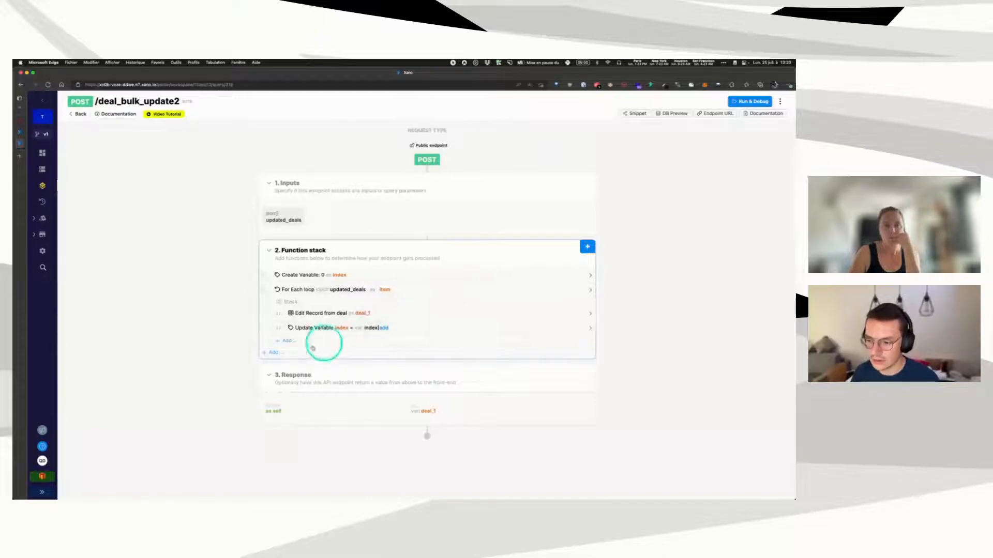
Step: Add a Create Variable function named updated_deals with the empty array value [], save it, and place it first in the function stack
left_click(587, 246)
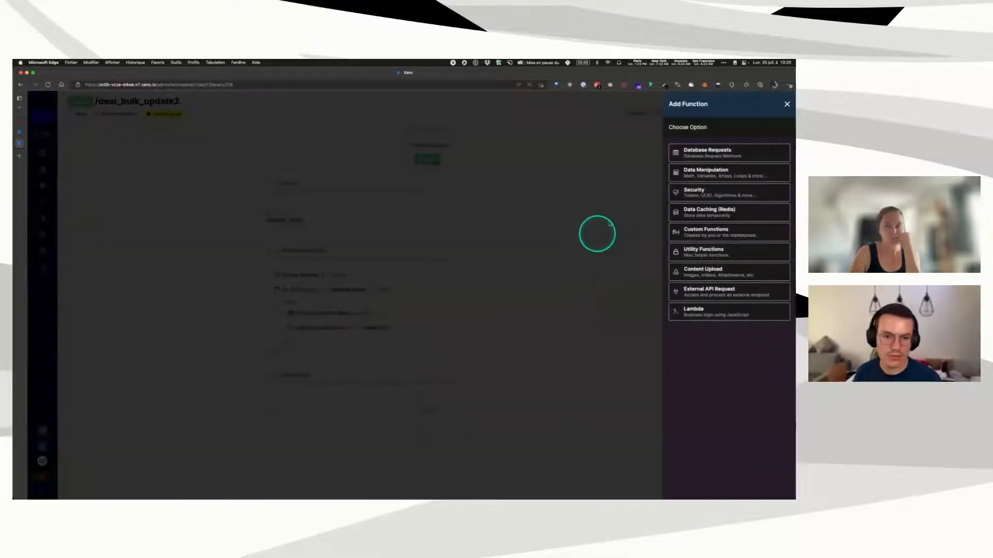
left_click(704, 175)
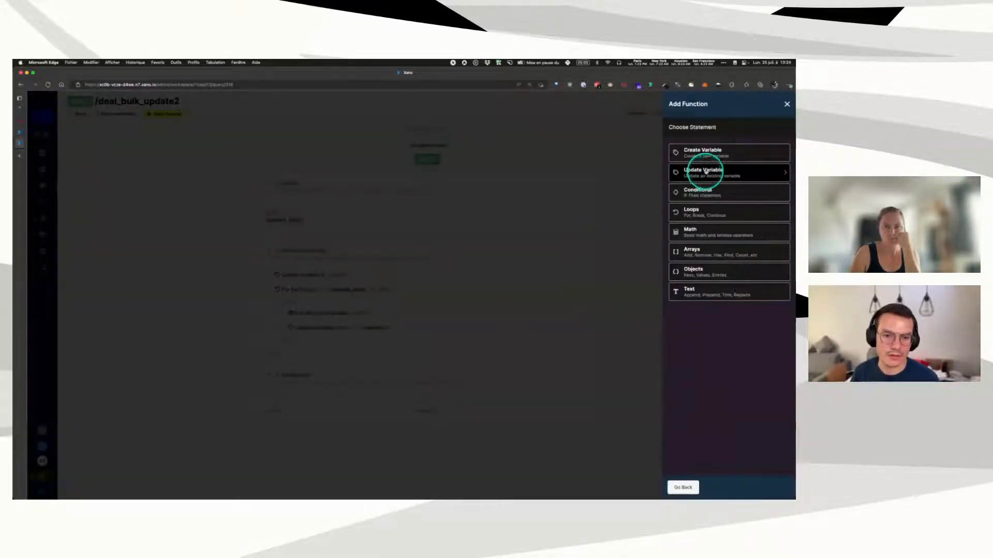
left_click(707, 166)
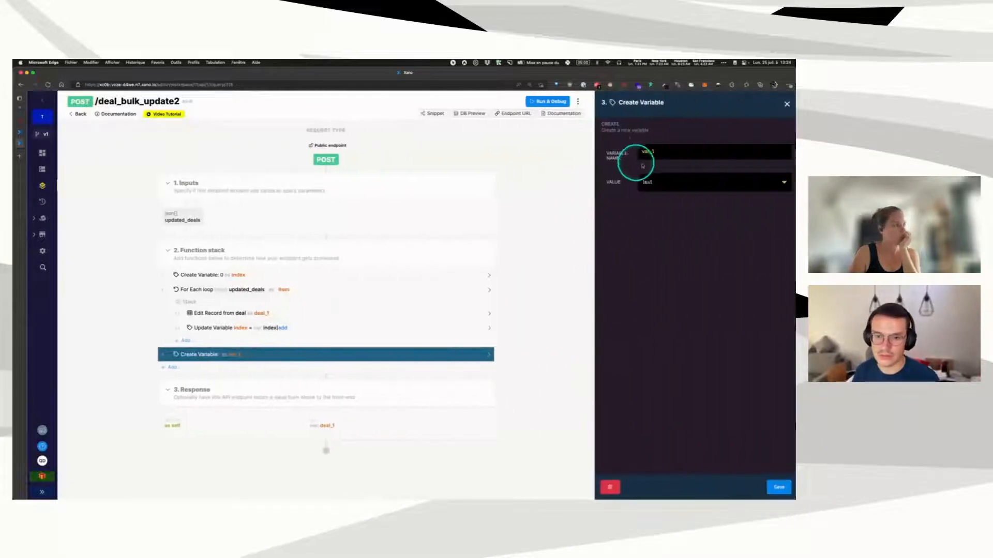
double_click(659, 153)
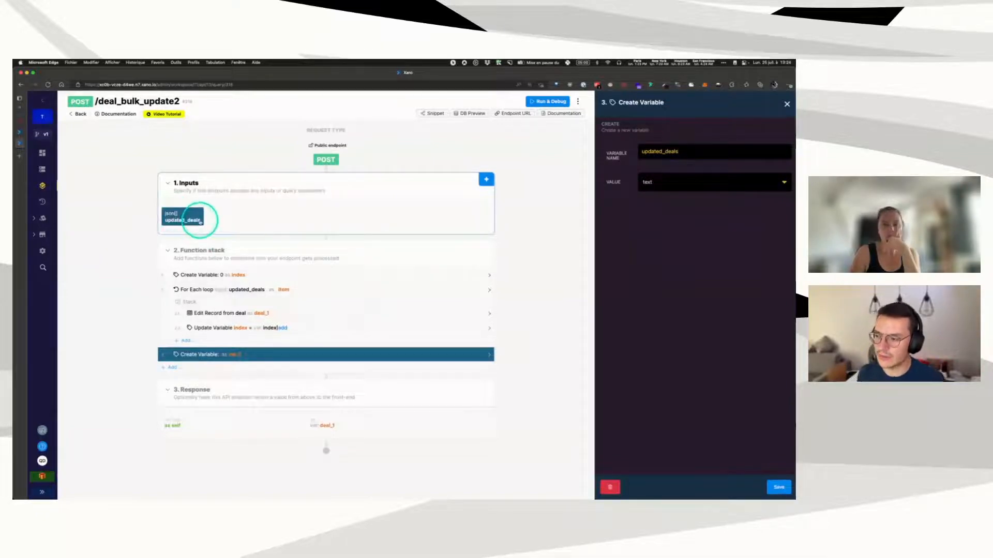
left_click(679, 184)
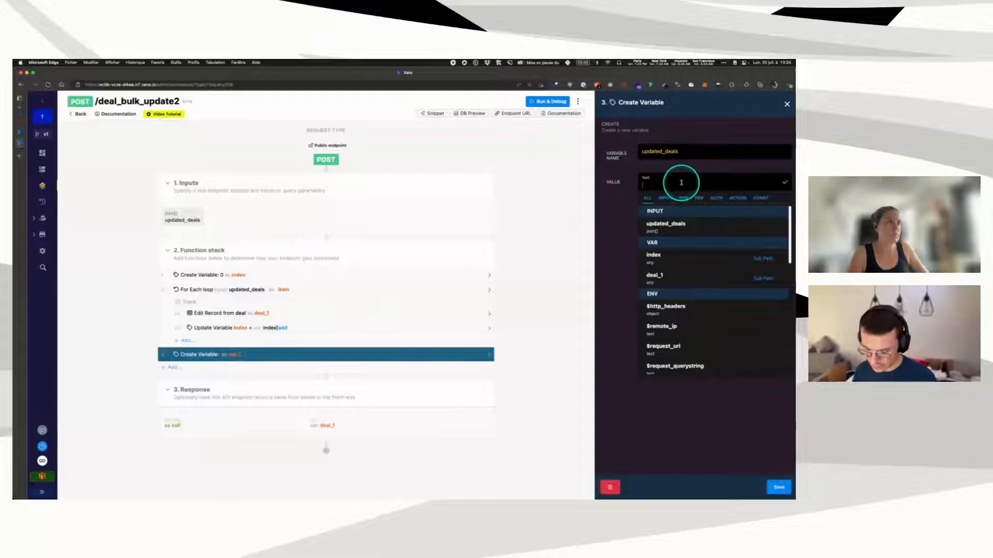
type("[")
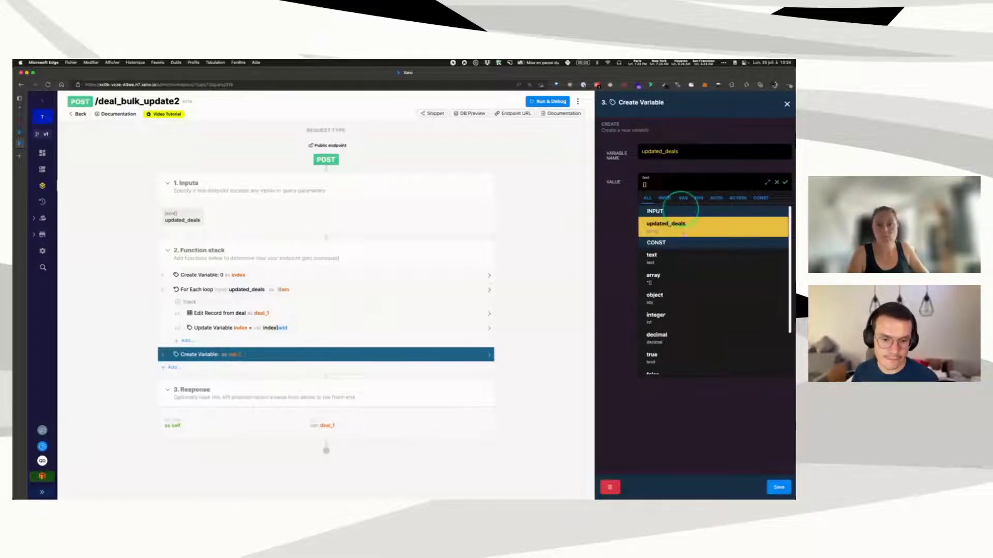
left_click(680, 277)
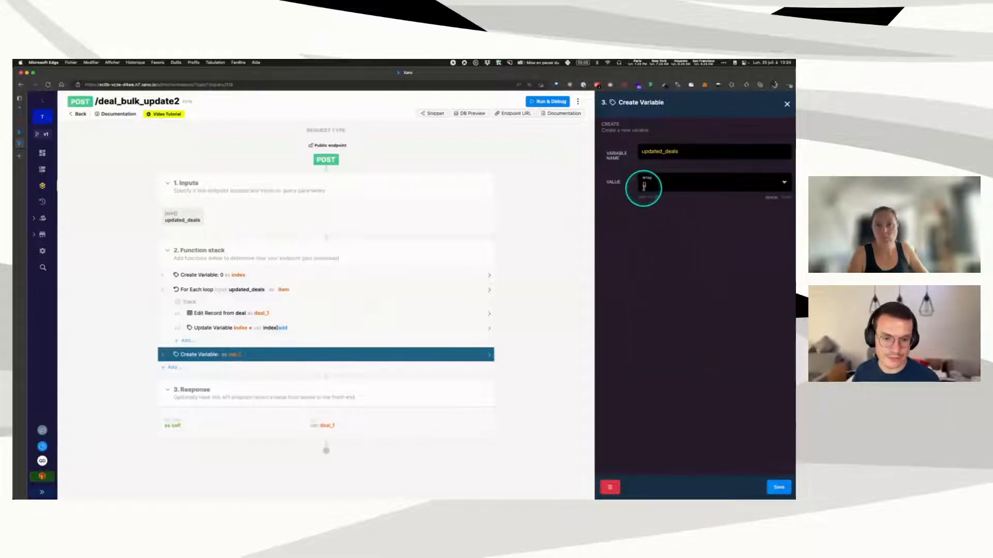
left_click(779, 487)
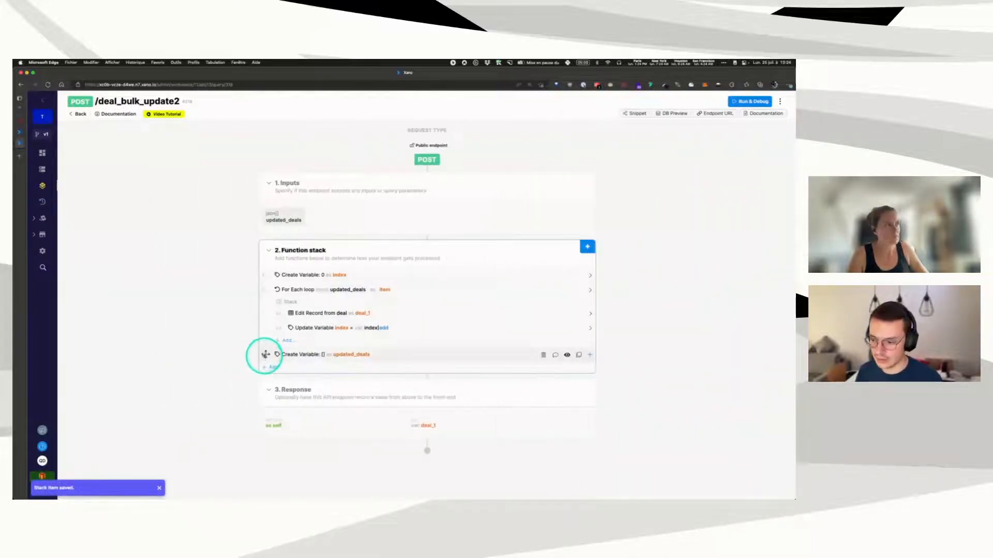
left_click_drag(265, 354, 275, 274)
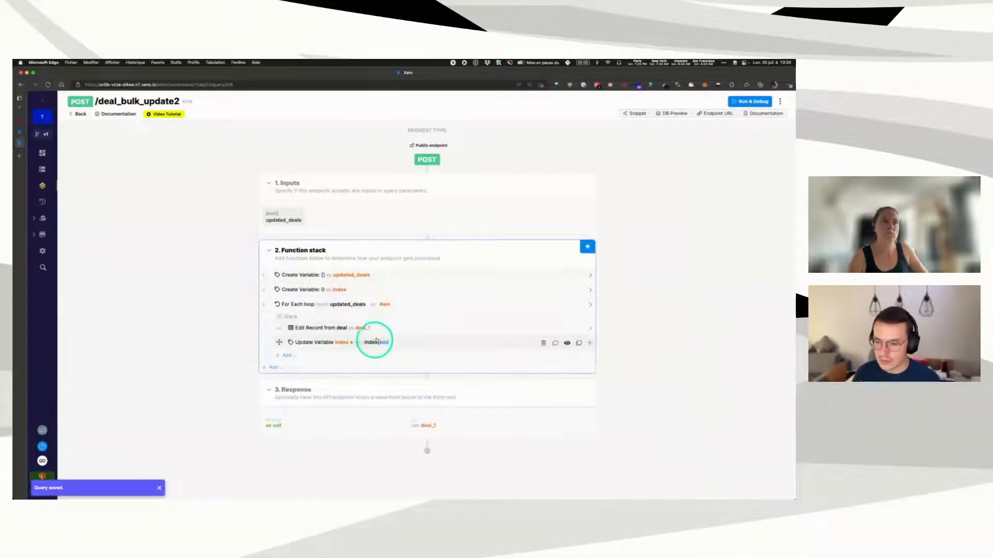
Step: Add a Get Record function for the deal table inside the For Each loop, after the Update Variable function
left_click(288, 355)
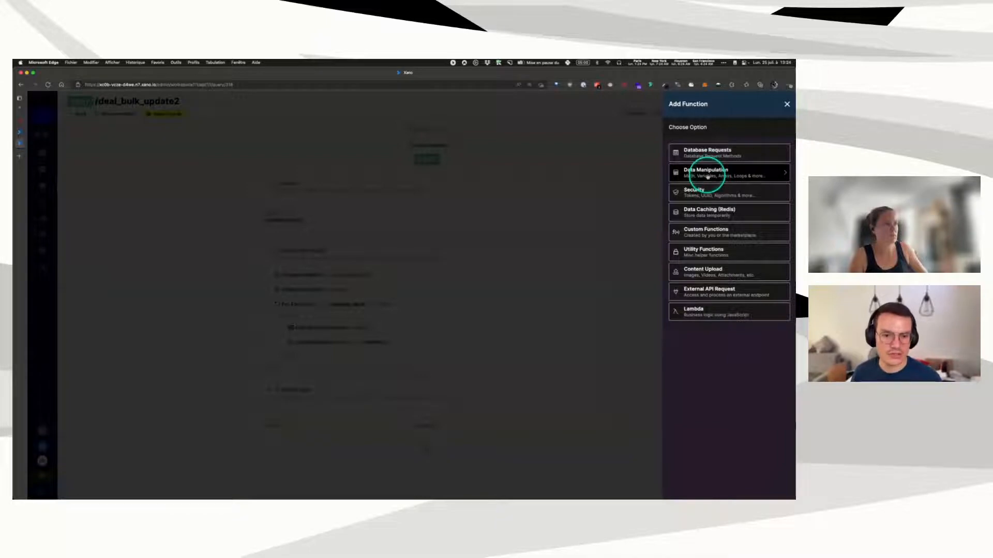
left_click(706, 151)
left_click(709, 176)
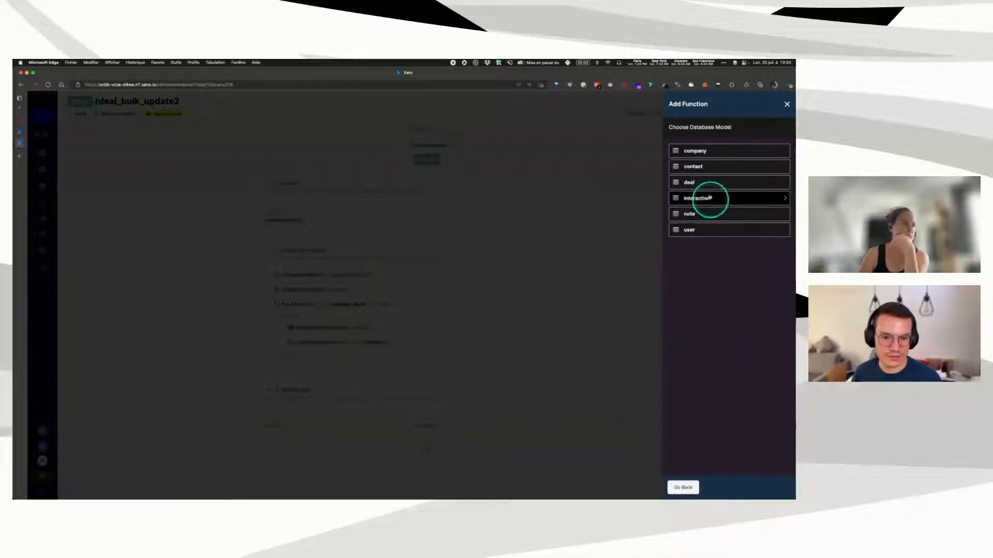
left_click(708, 182)
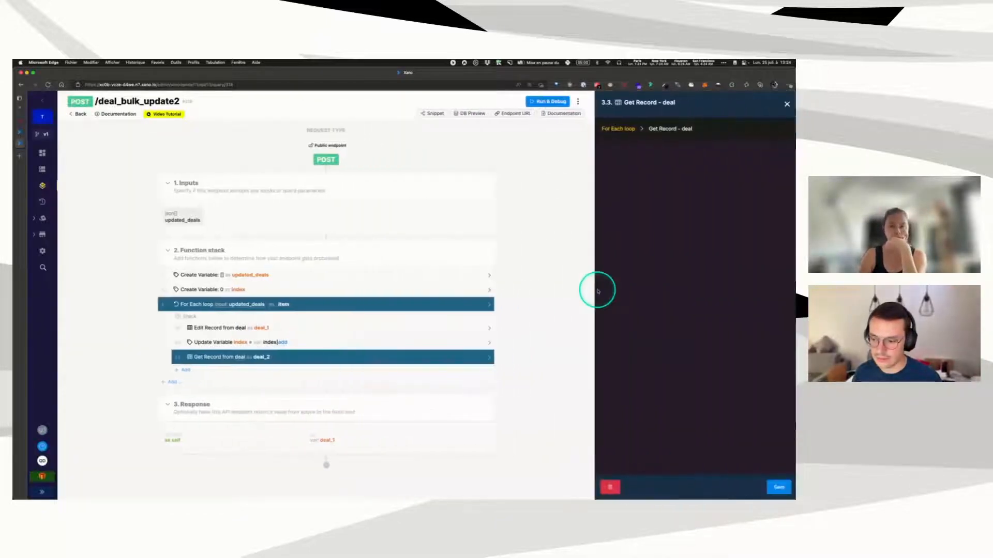
Step: Set the field_value of the deal Get Record function to the variable path item.id and save it
left_click(696, 251)
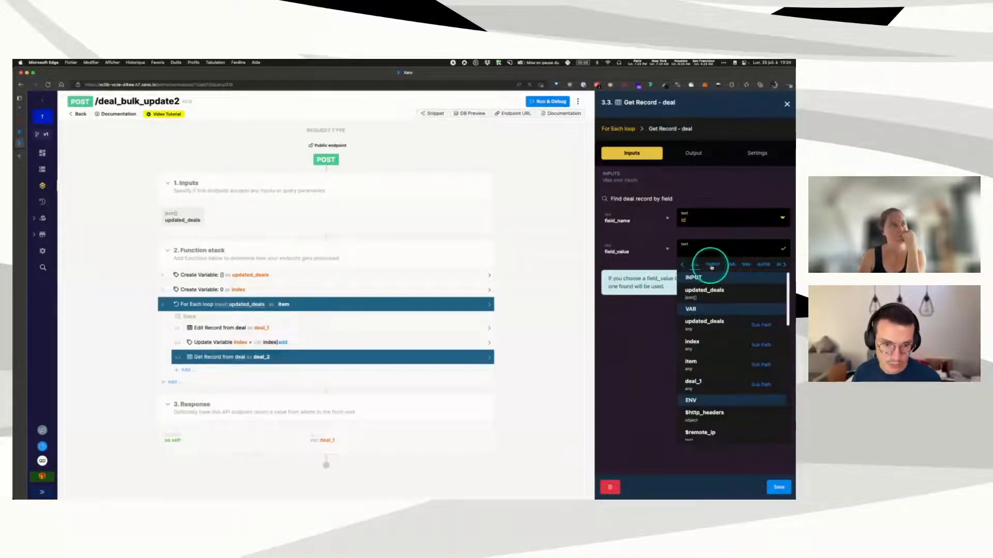
left_click(711, 264)
left_click(695, 266)
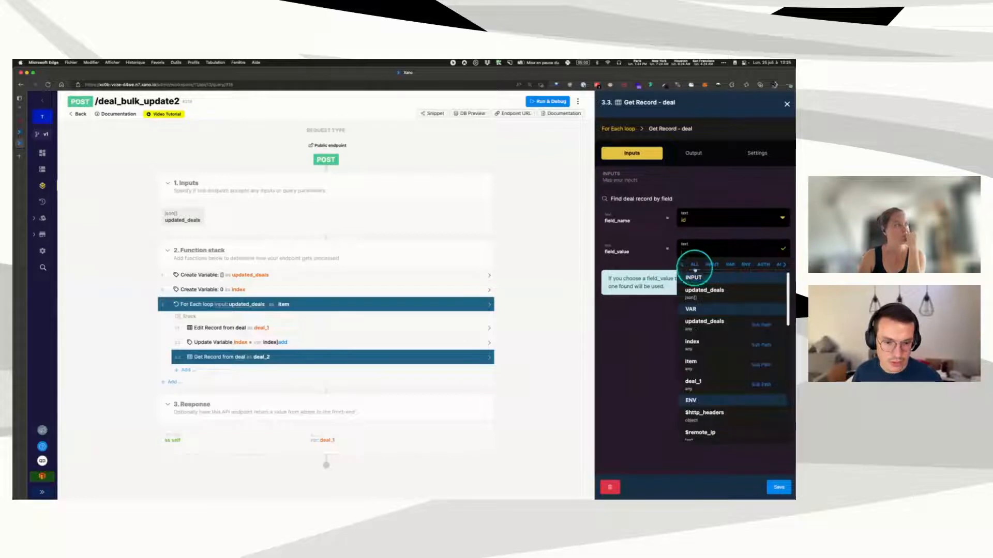
left_click(691, 350)
left_click(702, 252)
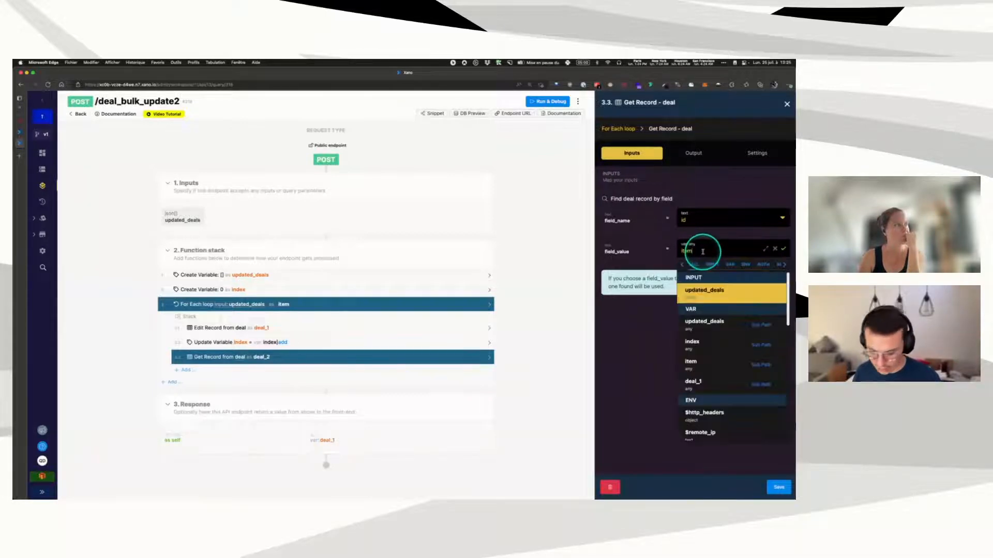
type(".id")
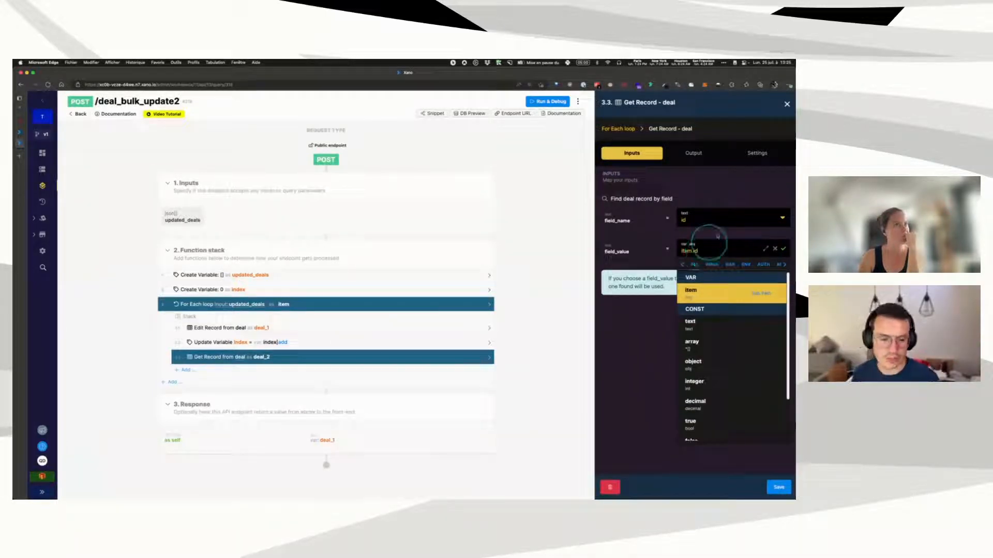
left_click(728, 234)
left_click(778, 487)
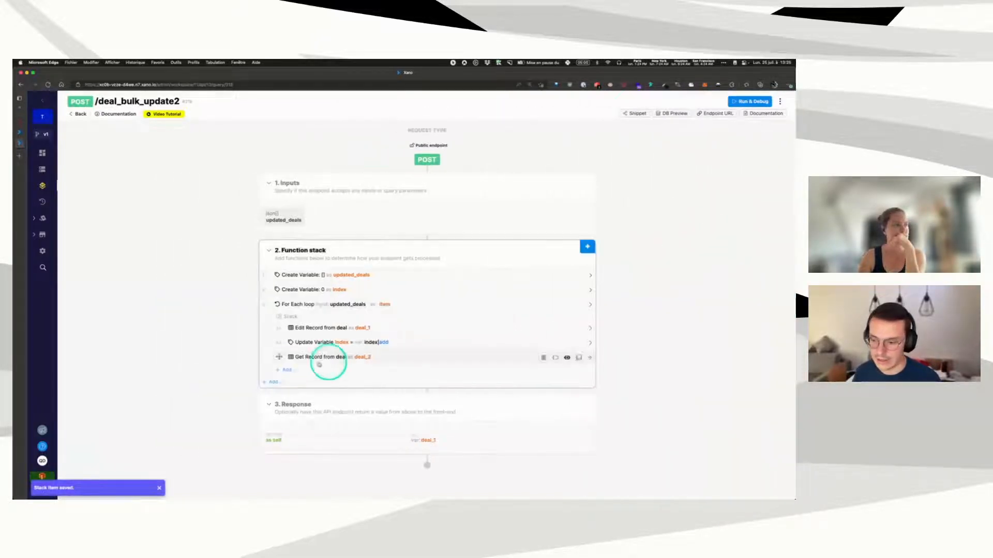
Step: Add an Update Variable function at the end of the For Each loop, with updated_deals as both the existing variable and the value
left_click(286, 371)
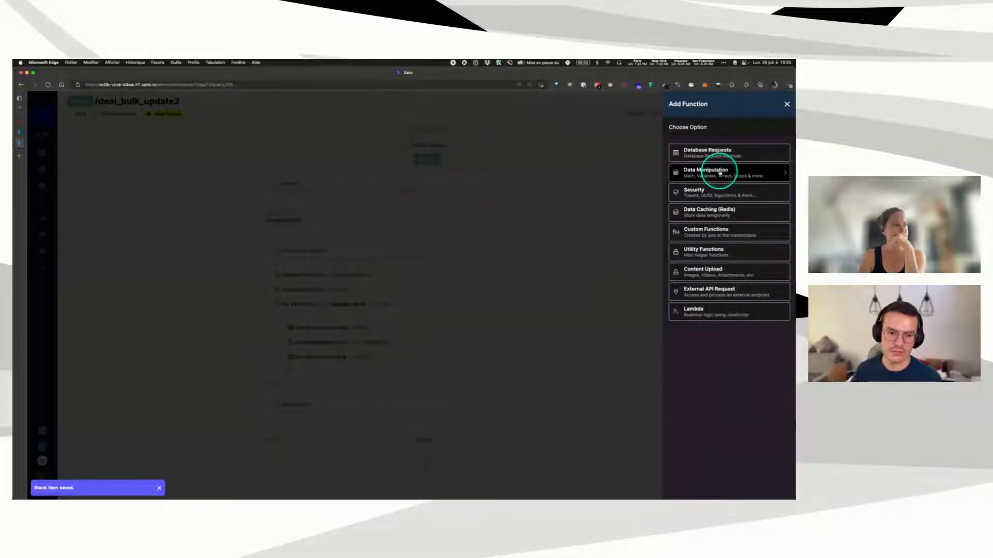
left_click(713, 174)
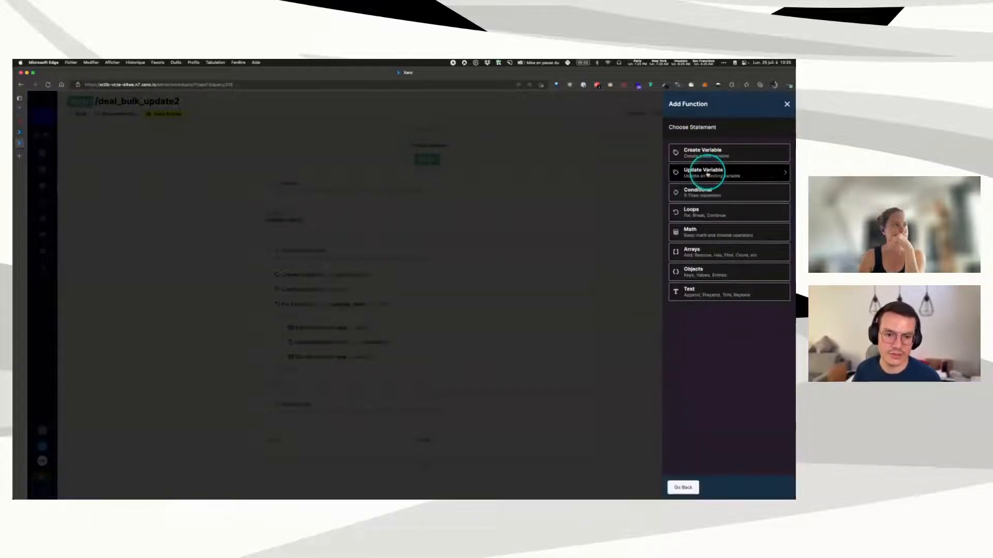
left_click(706, 174)
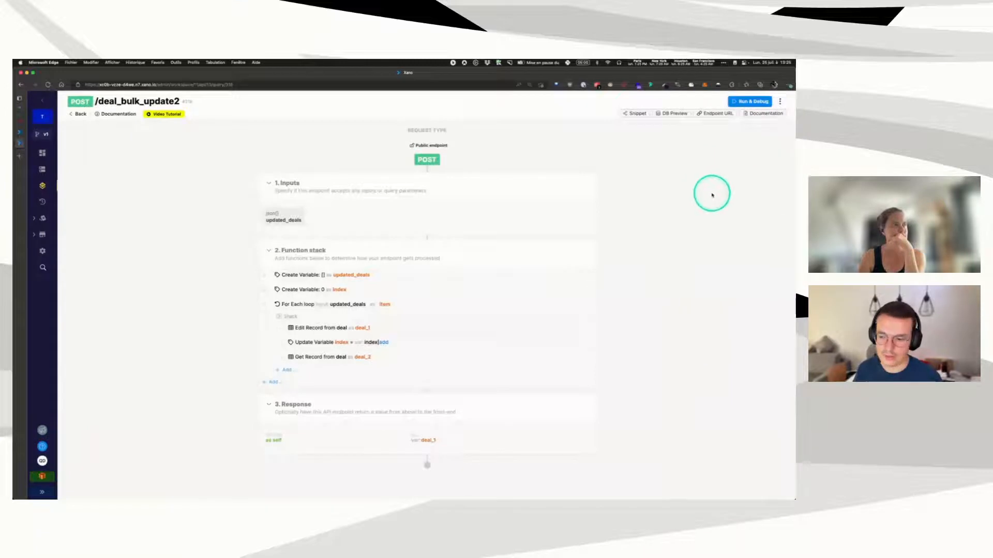
left_click(661, 222)
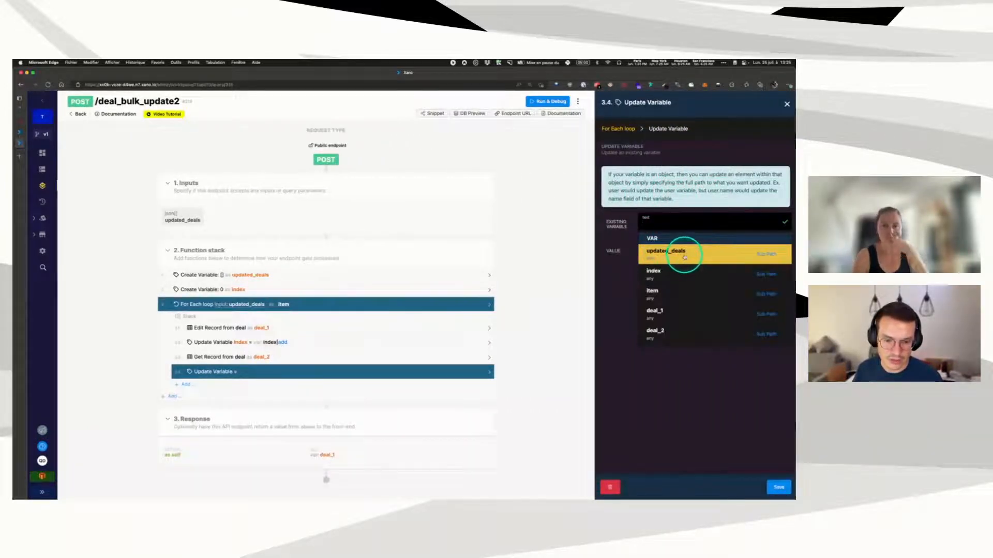
left_click(684, 256)
left_click(663, 255)
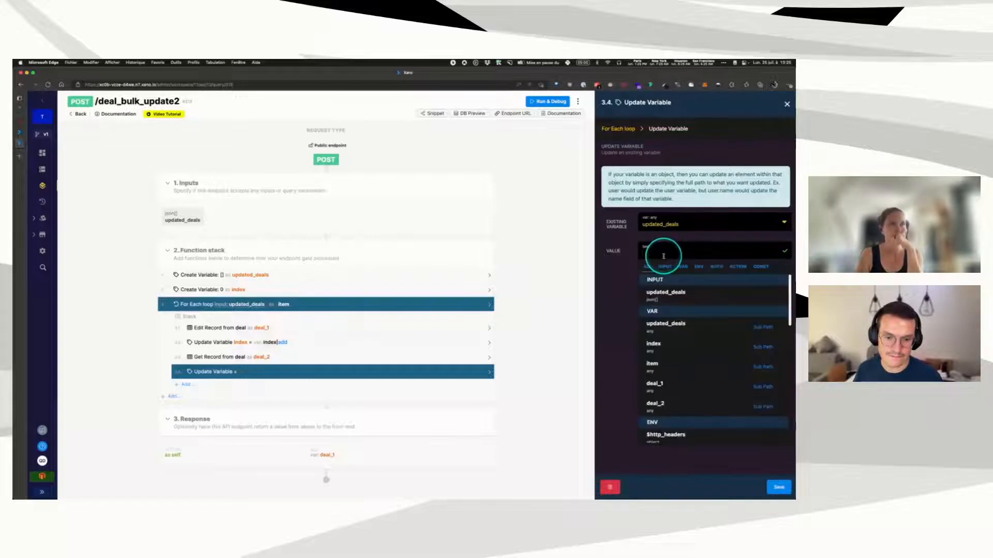
left_click(674, 329)
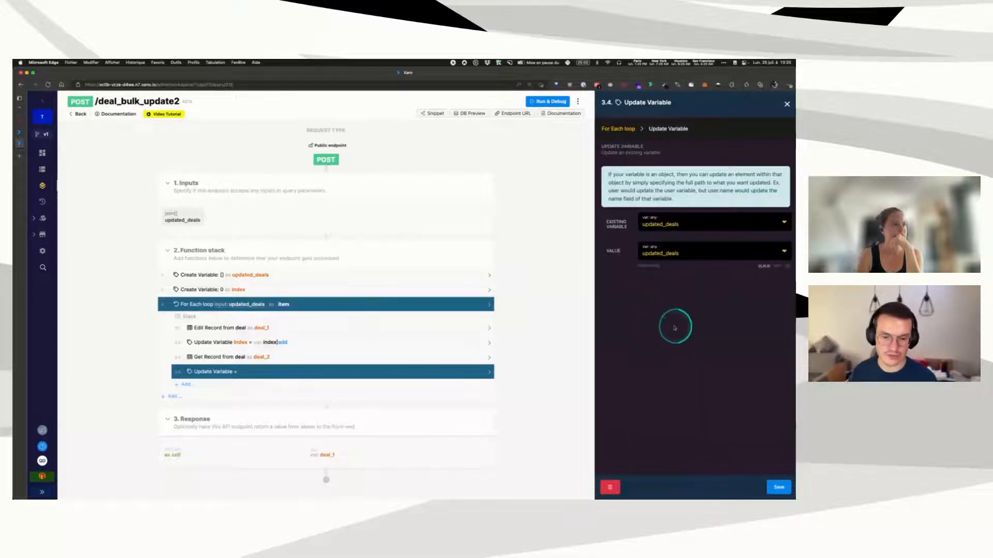
Step: Apply a push filter with the value deal_2 to the updated_deals value and save the Update Variable function
left_click(648, 267)
left_click(677, 164)
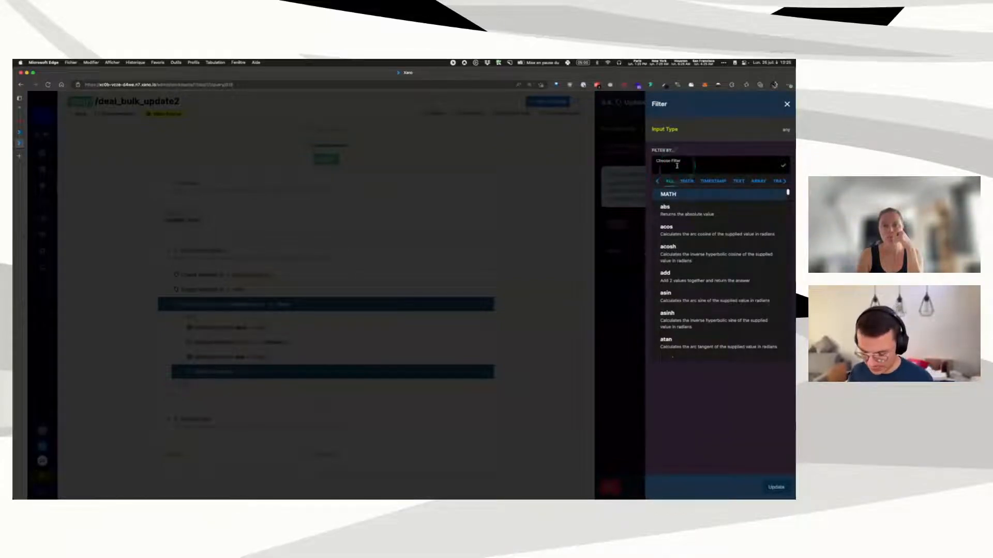
type("push")
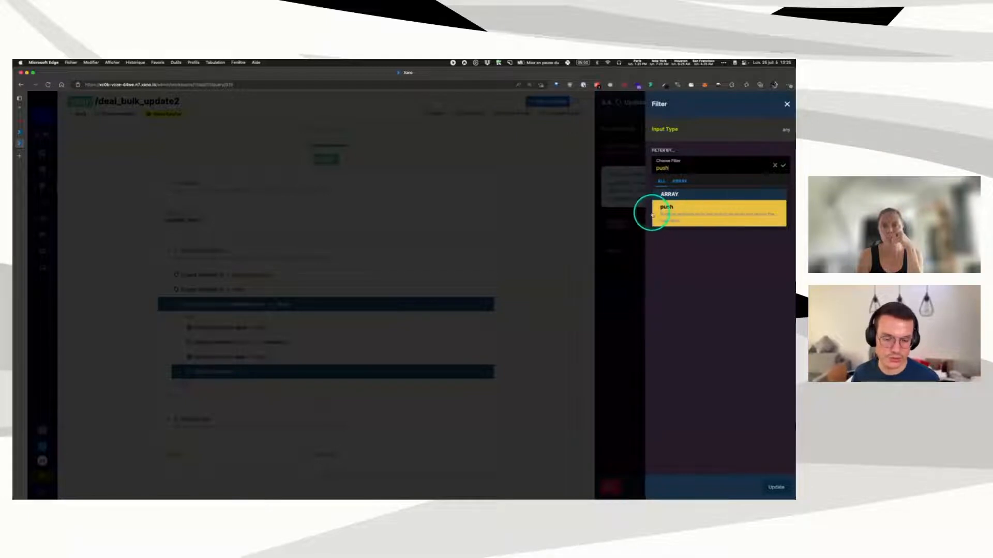
left_click(738, 212)
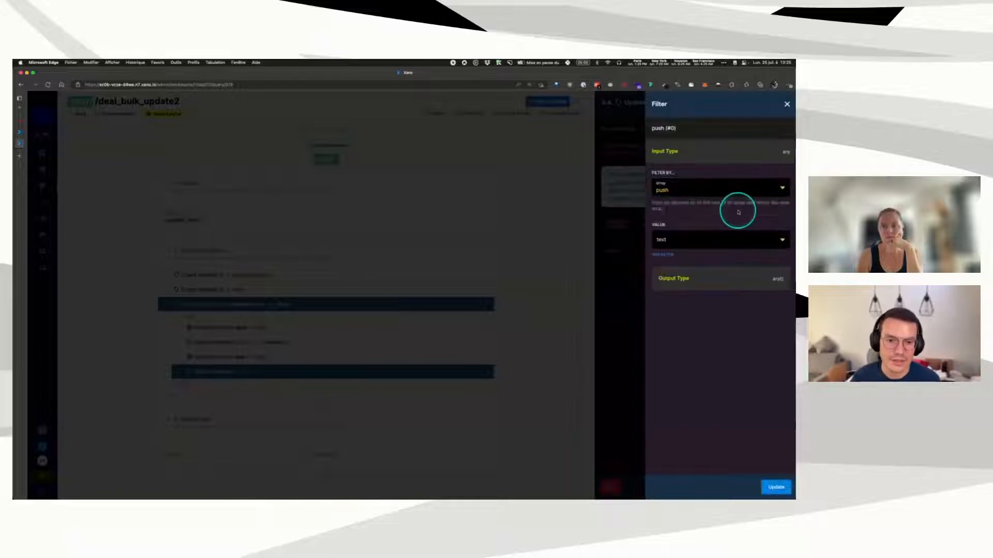
left_click(698, 243)
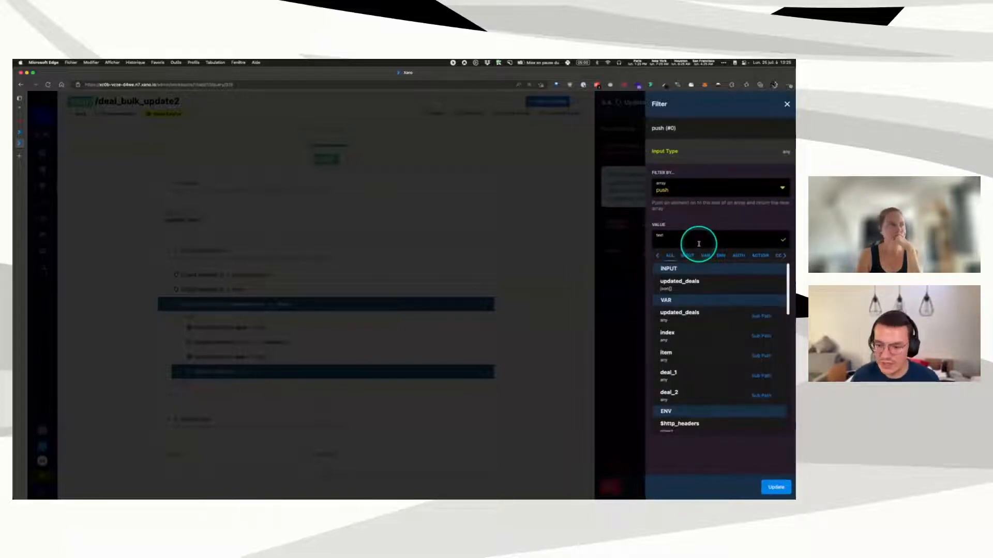
left_click(695, 394)
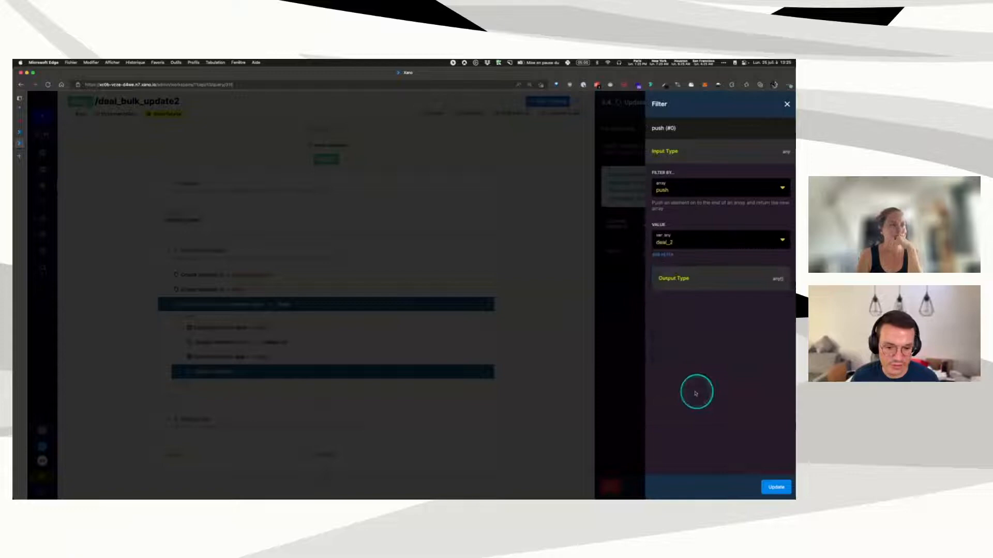
left_click(784, 493)
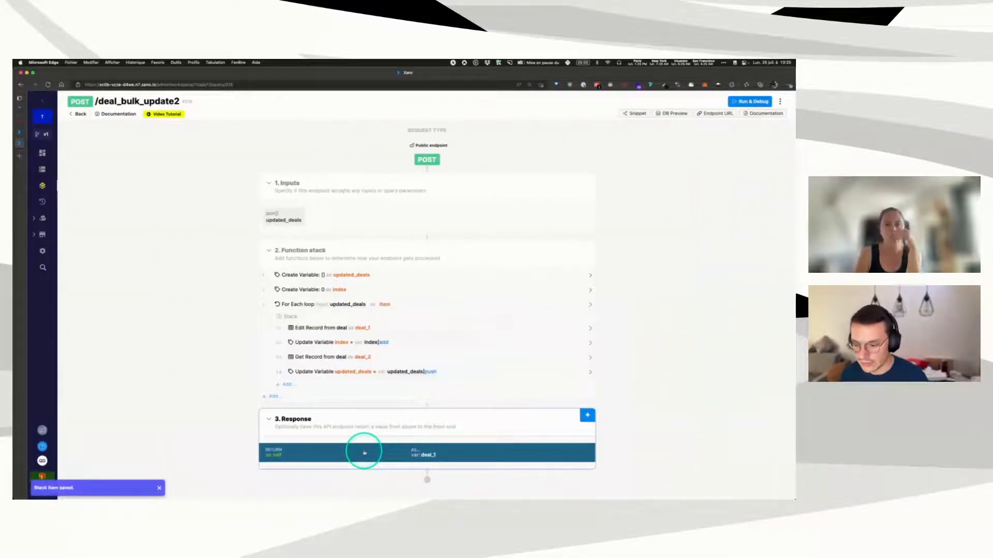
Step: Change the endpoint's response to return the updated_deals variable and save it
left_click(364, 452)
left_click(639, 165)
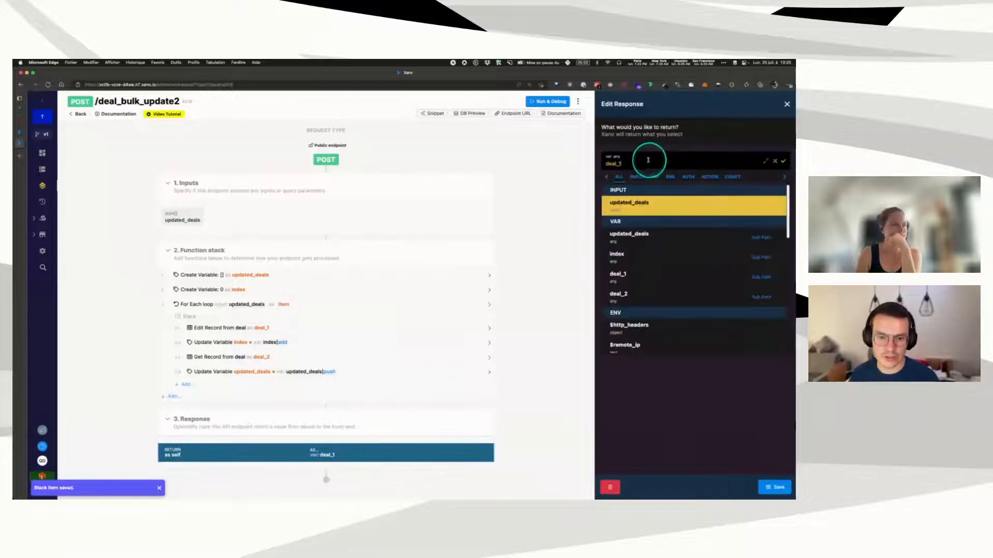
left_click(655, 236)
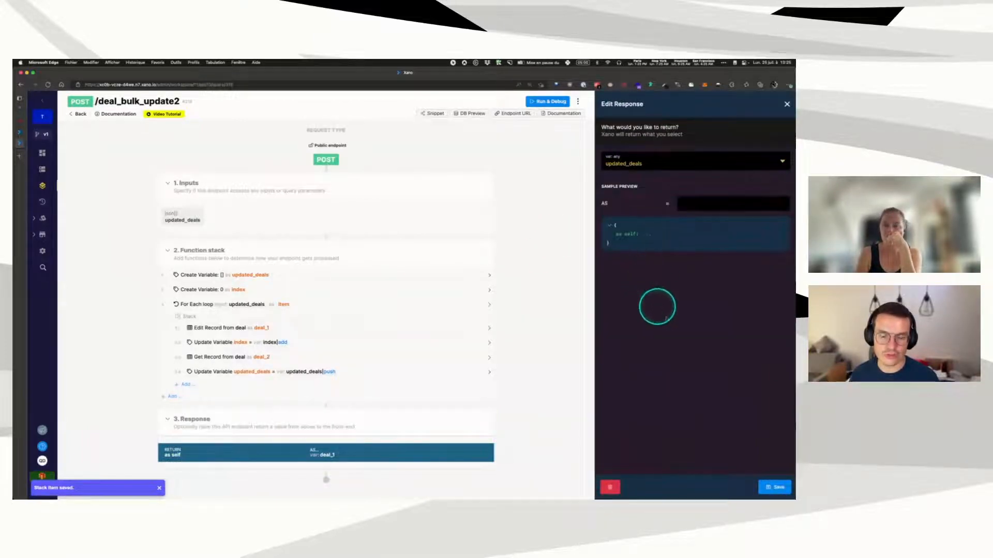
left_click(772, 487)
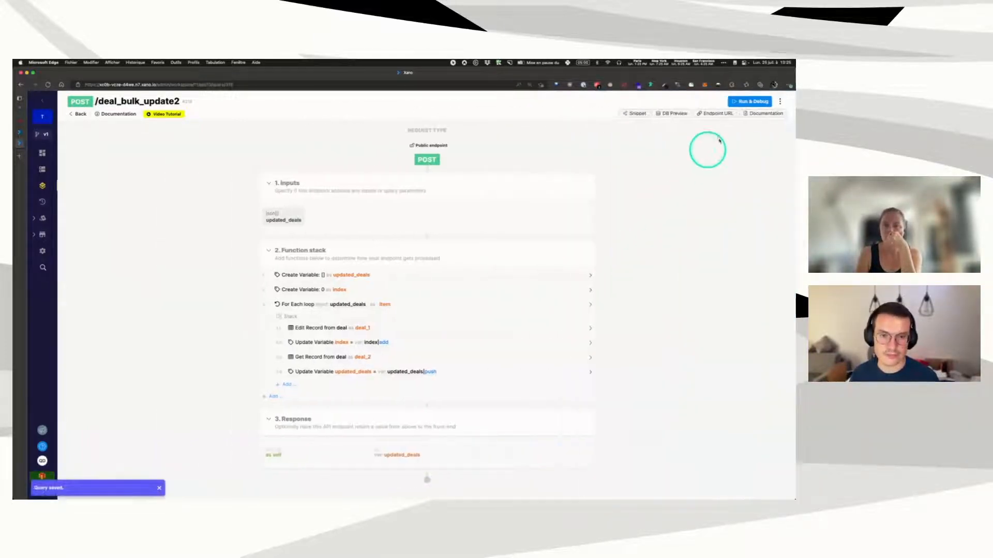
Step: Run the deal_bulk_update2 endpoint in Run & Debug and examine the order values of all returned deals
left_click(745, 104)
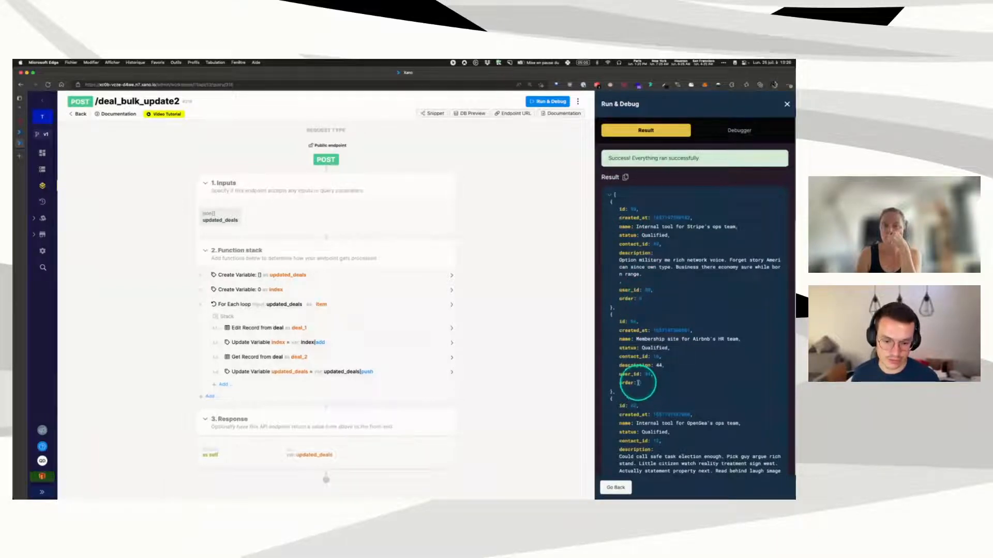
scroll(656, 378, "down", 2)
scroll(655, 377, "down", 10)
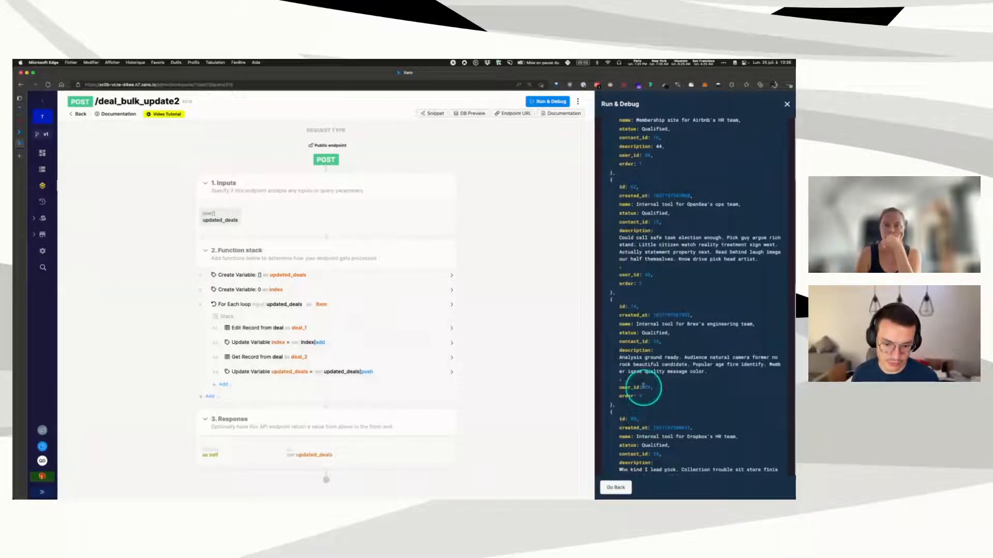
scroll(652, 406, "down", 6)
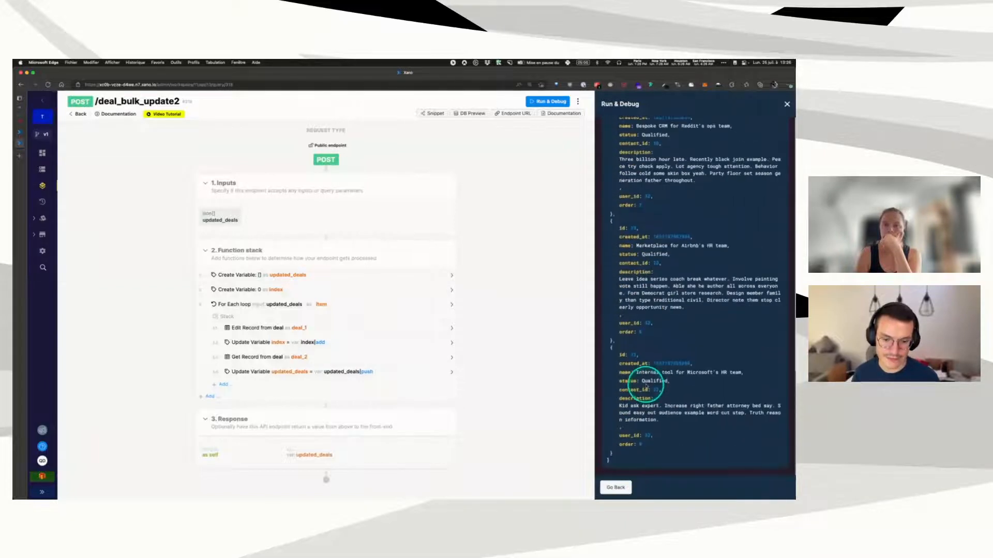
Step: Copy the endpoint URL, switch to the WeWeb editor, and open the Kanban's On kanban item moved workflow
left_click(513, 113)
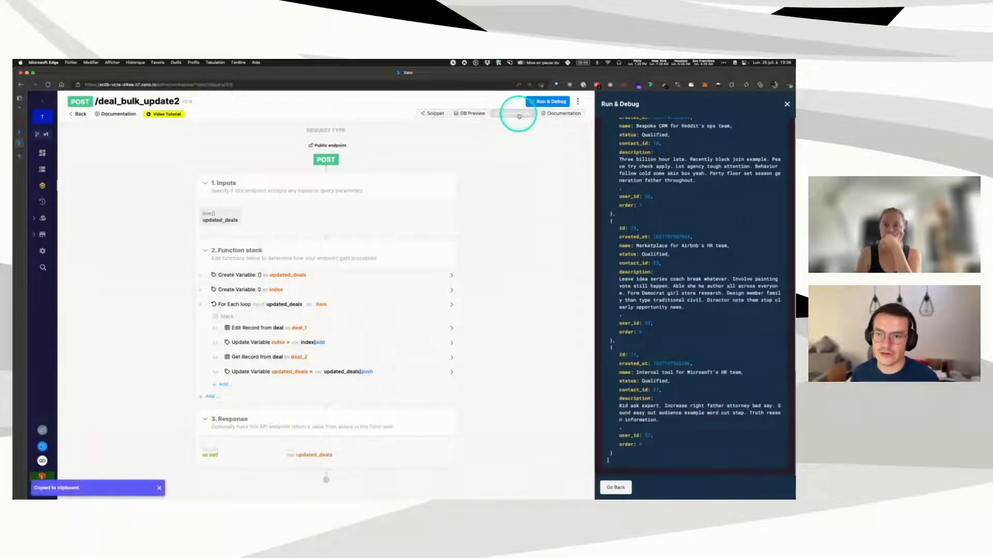
left_click(19, 120)
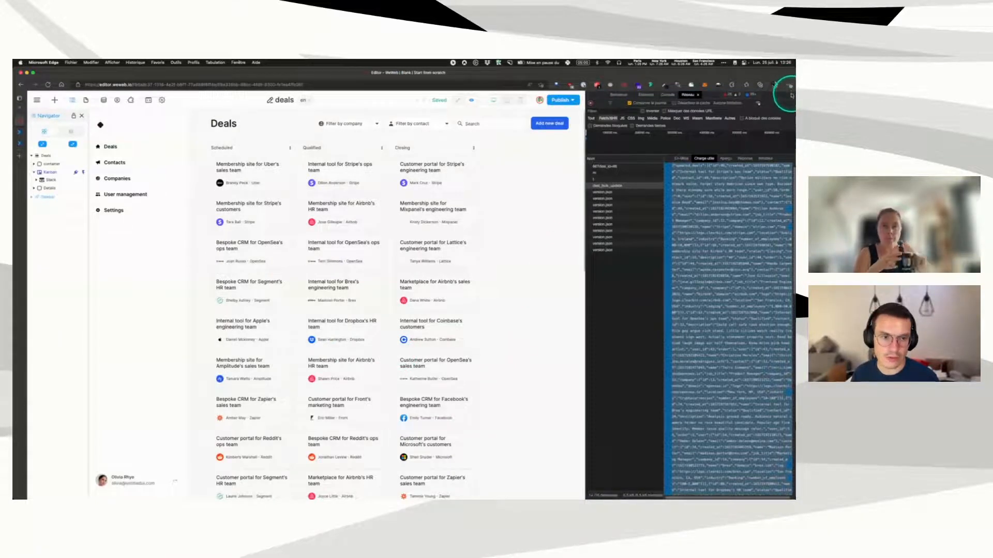
left_click(790, 95)
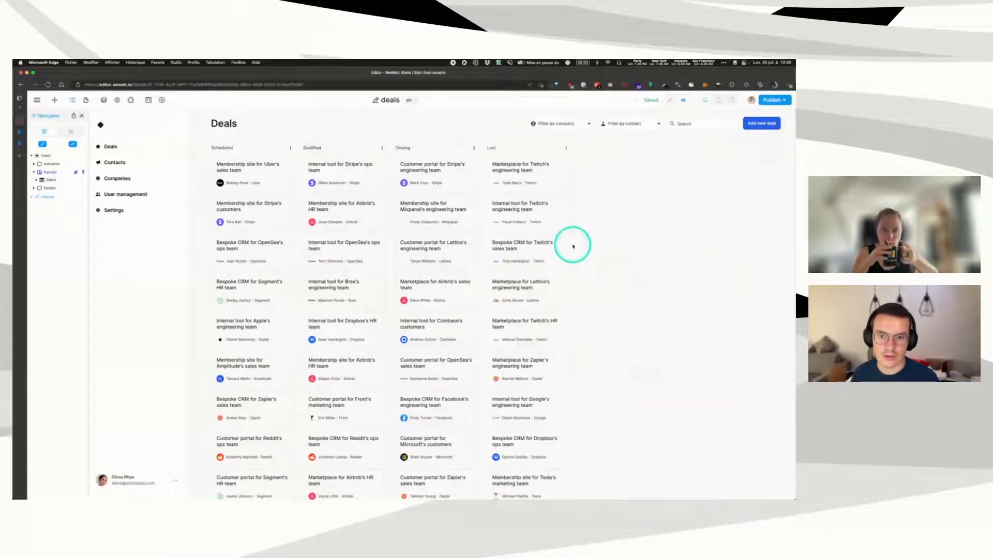
left_click(50, 171)
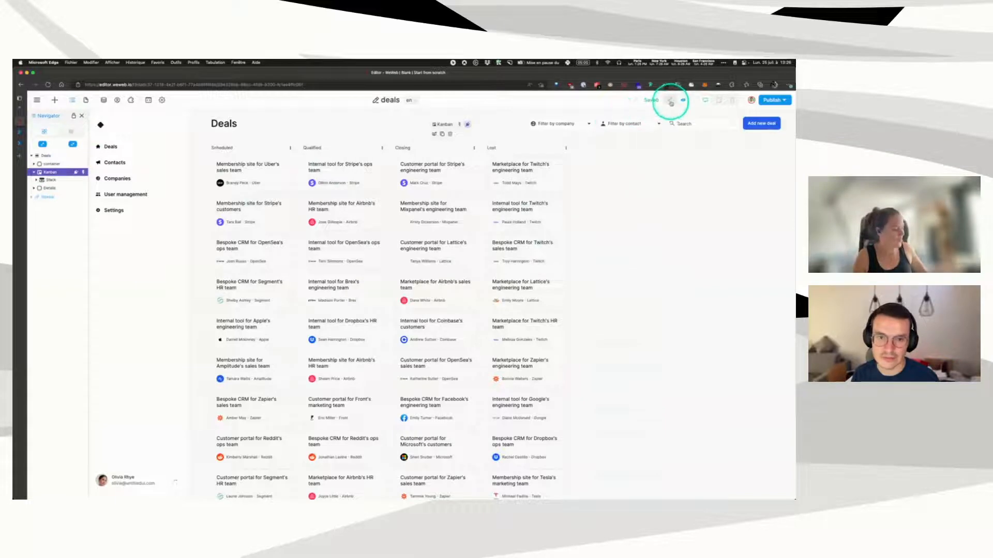
left_click(670, 100)
left_click(744, 159)
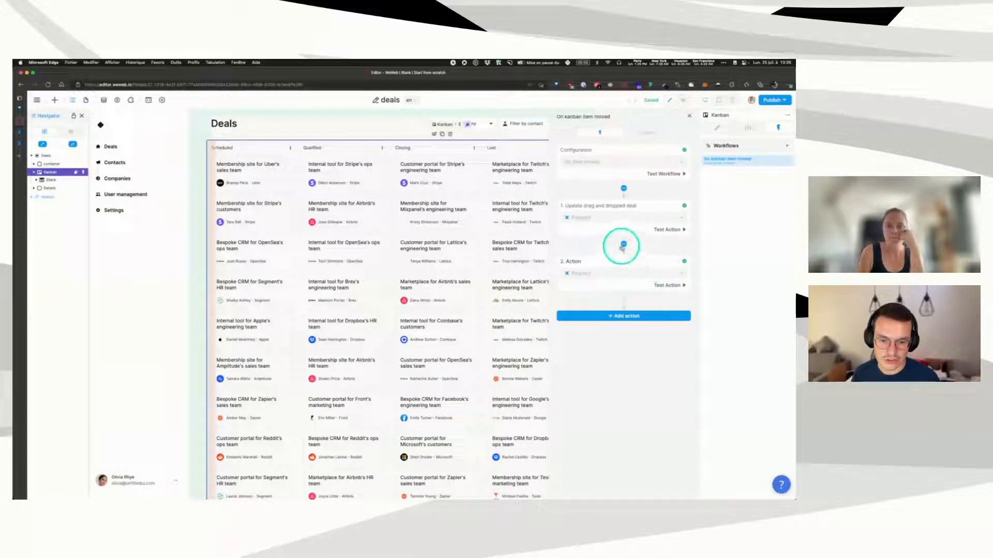
Step: Remove the second action, the deal_bulk_update request, from the On kanban item moved workflow
left_click(677, 261)
left_click(678, 261)
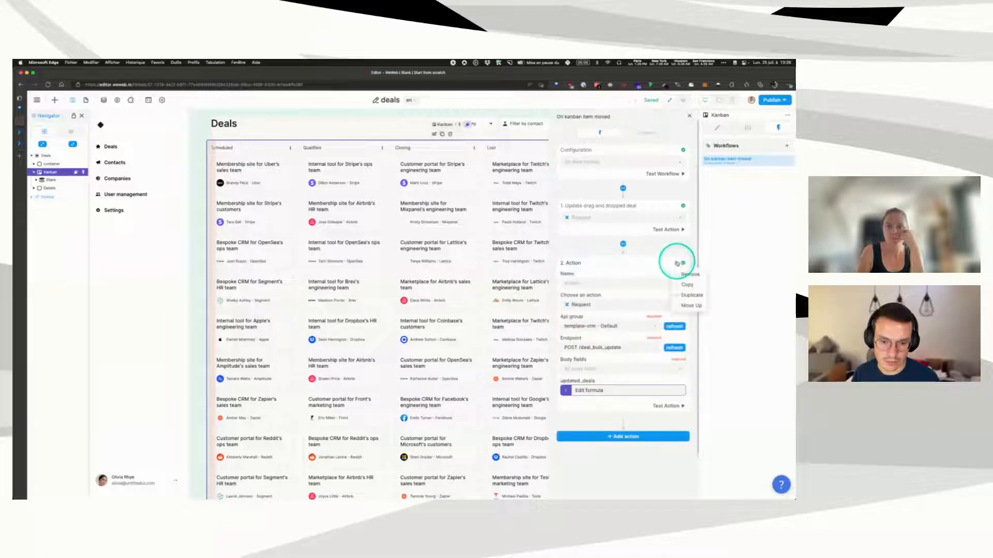
left_click(685, 275)
Step: Add a Request action to the workflow using the API group template-crm - Default and the endpoint POST /deal_bulk_update2
left_click(625, 260)
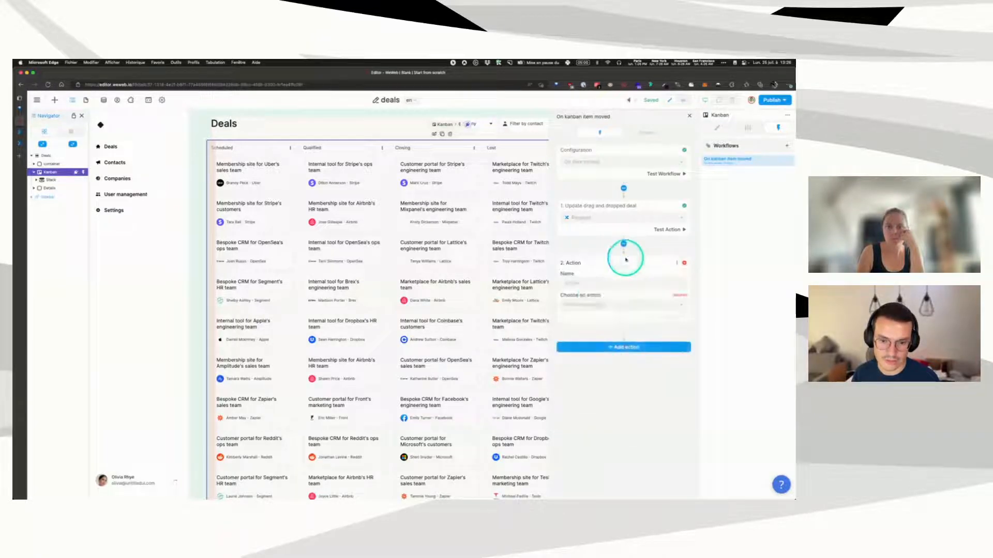
left_click(591, 304)
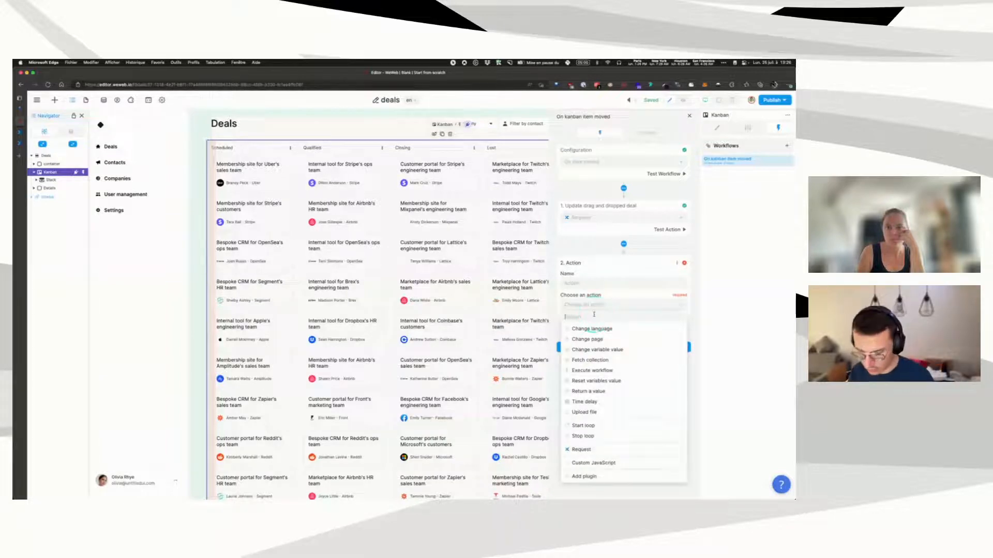
left_click(599, 387)
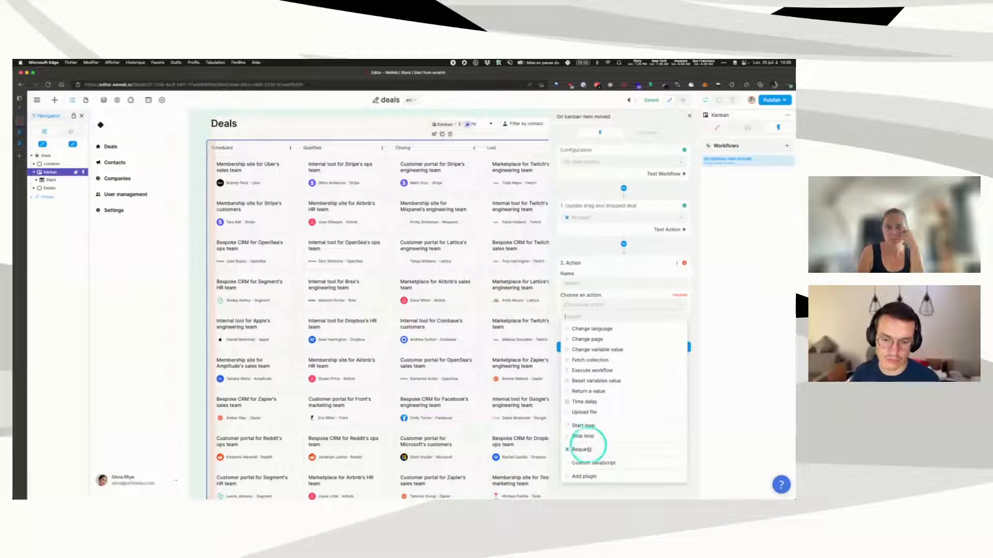
left_click(582, 449)
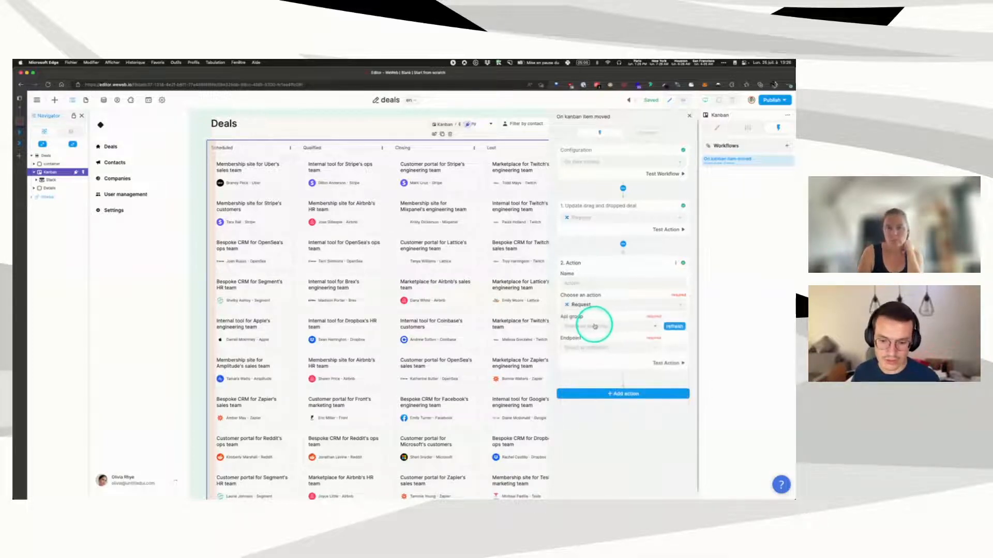
left_click(595, 326)
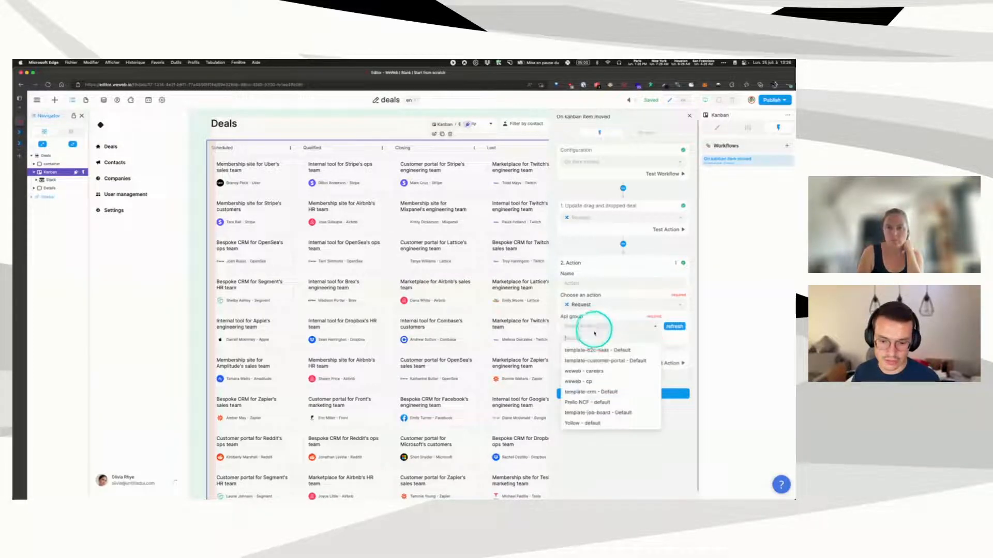
left_click(586, 393)
left_click(592, 347)
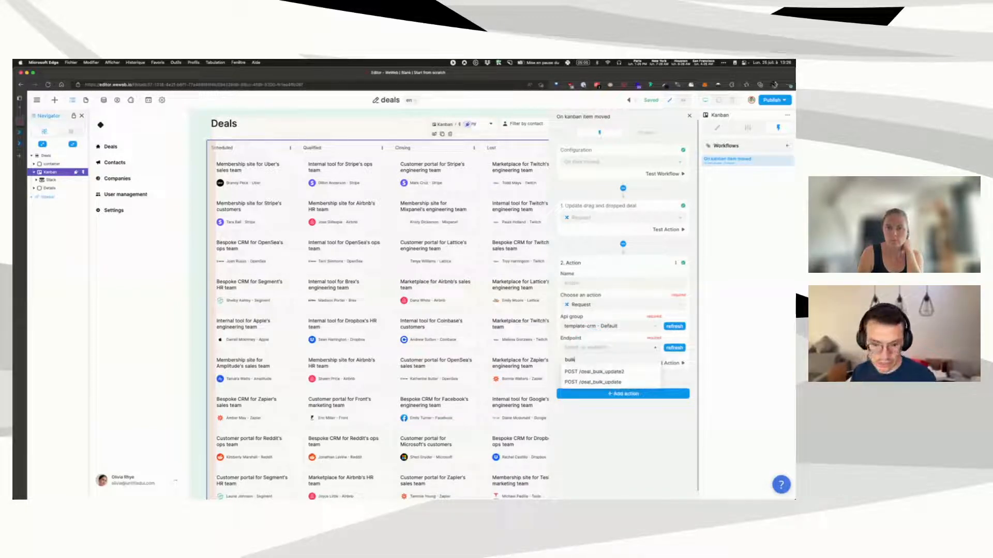
left_click(594, 371)
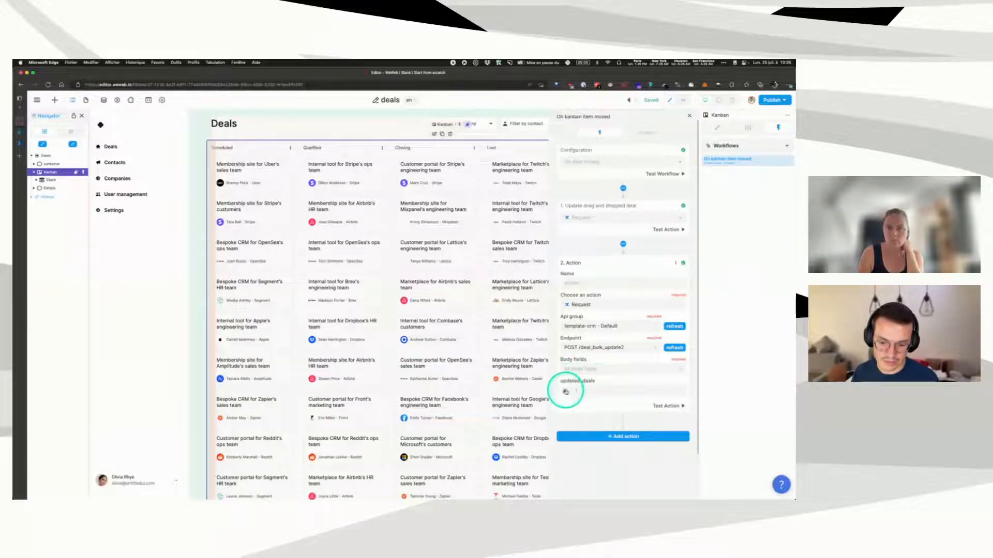
Step: Bind the request's updated_deals body field to updatedList from the On item moved event
left_click(565, 391)
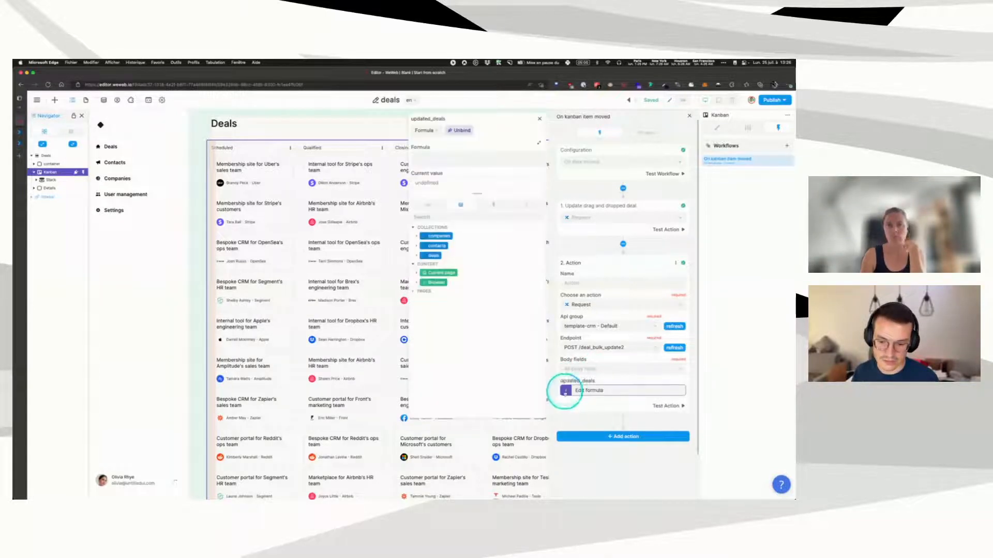
left_click(492, 205)
left_click(418, 236)
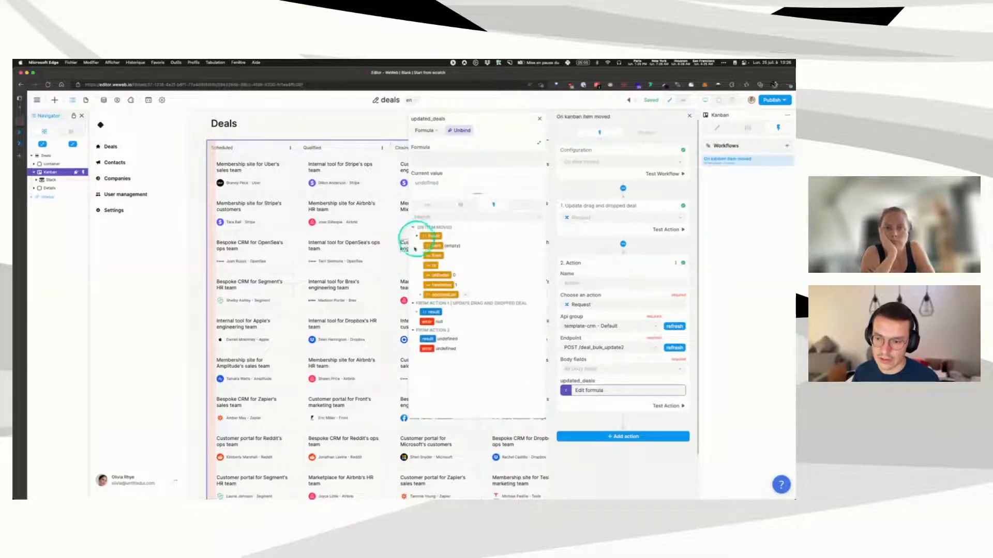
left_click(439, 295)
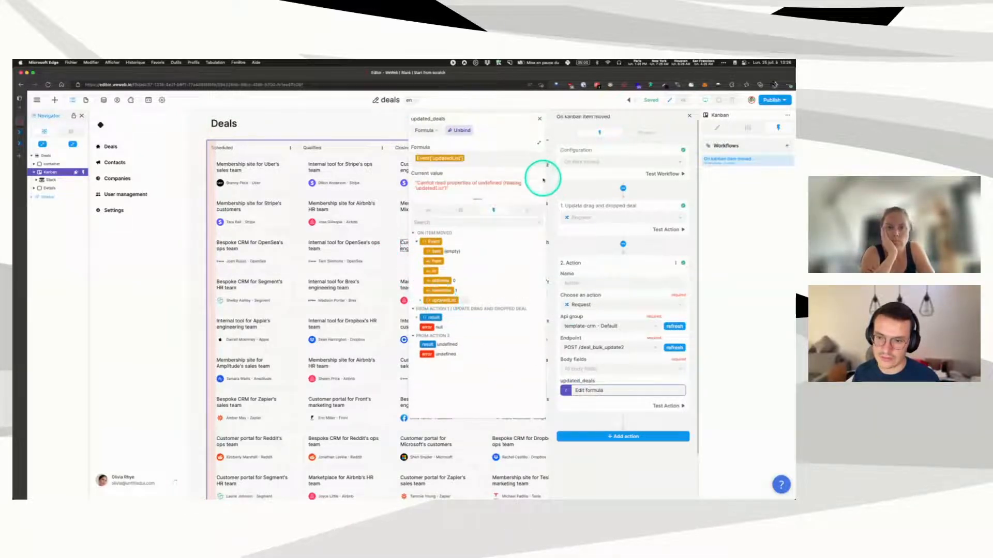
left_click(539, 119)
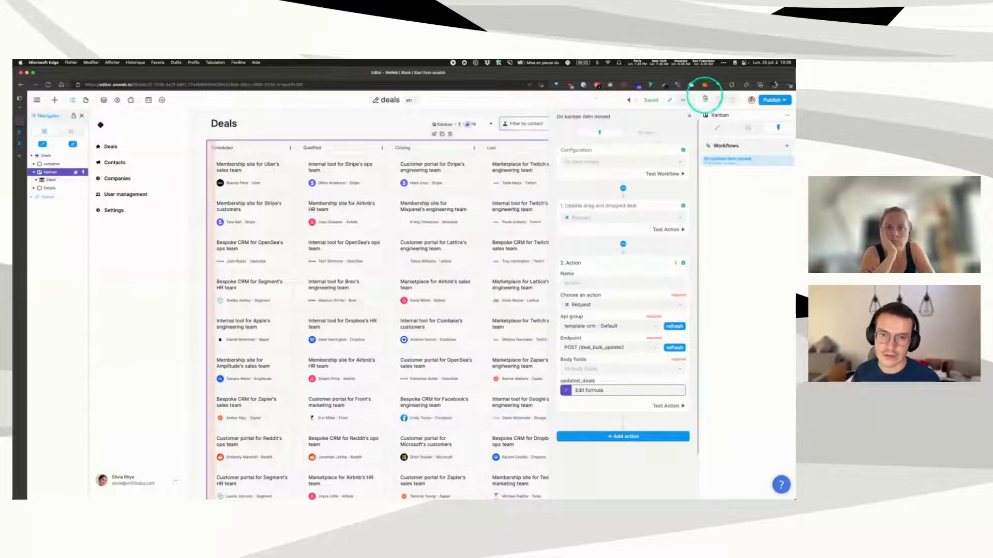
Step: Preview the page, move Twitch's engineering internal tool deal to Closing and Mixpanel's engineering membership deal to Lost, and reload
left_click(686, 99)
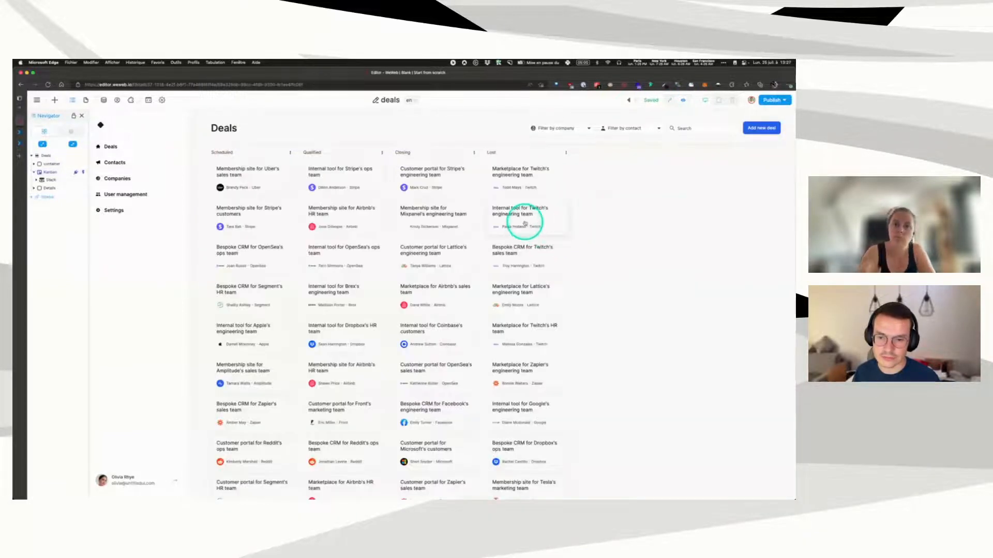
left_click_drag(522, 217, 436, 248)
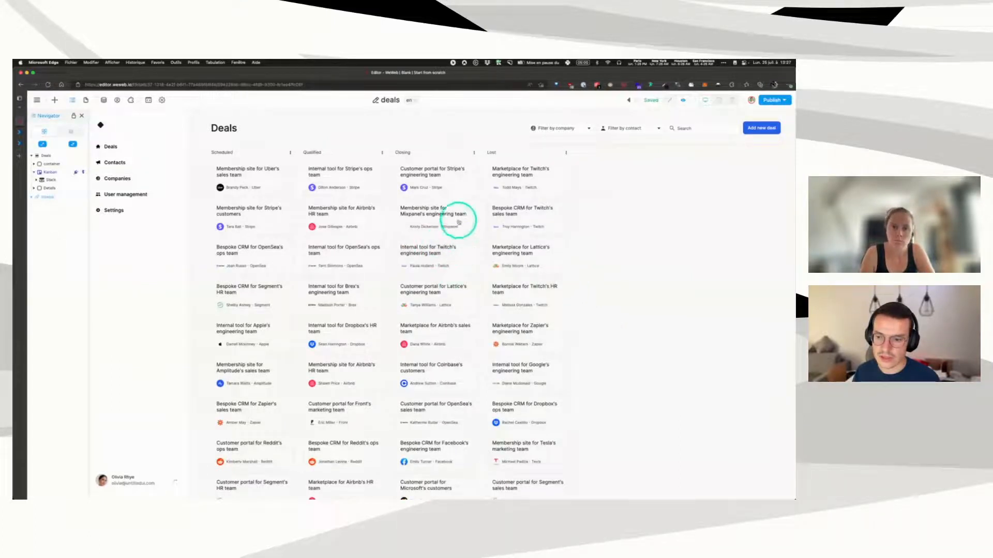
left_click_drag(455, 215, 515, 263)
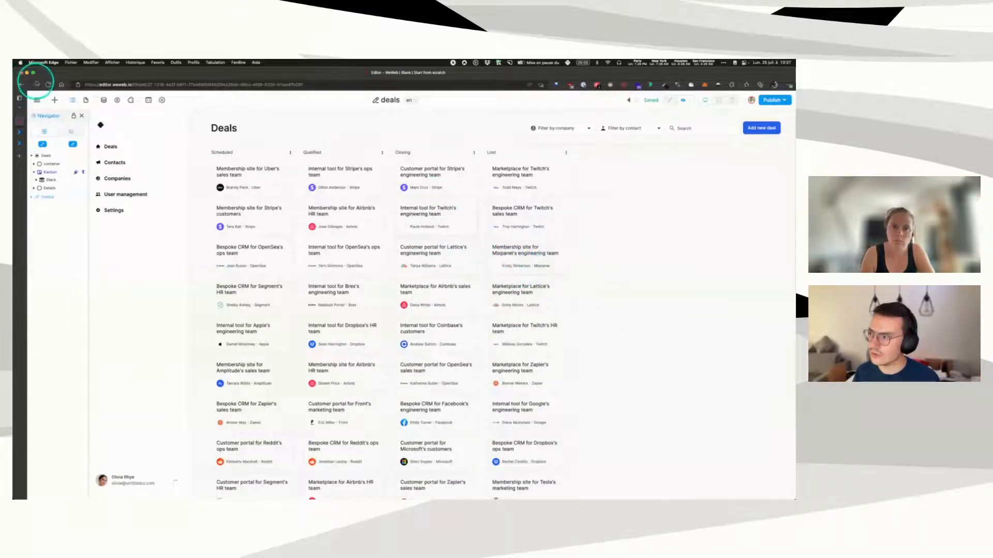
left_click(48, 84)
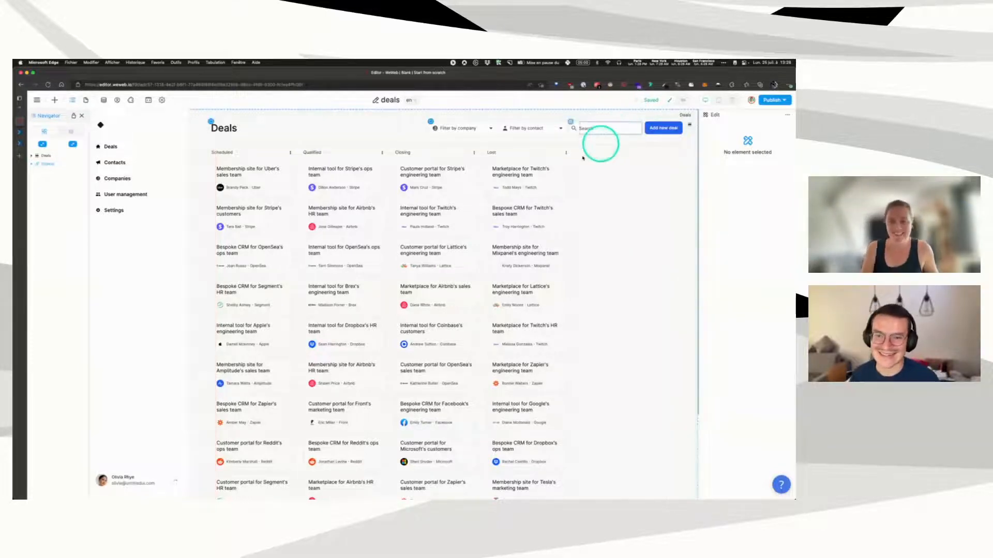
Step: In the Kanban's On kanban item moved workflow, set the second action's endpoint to POST /deal_bulk_update
left_click(218, 148)
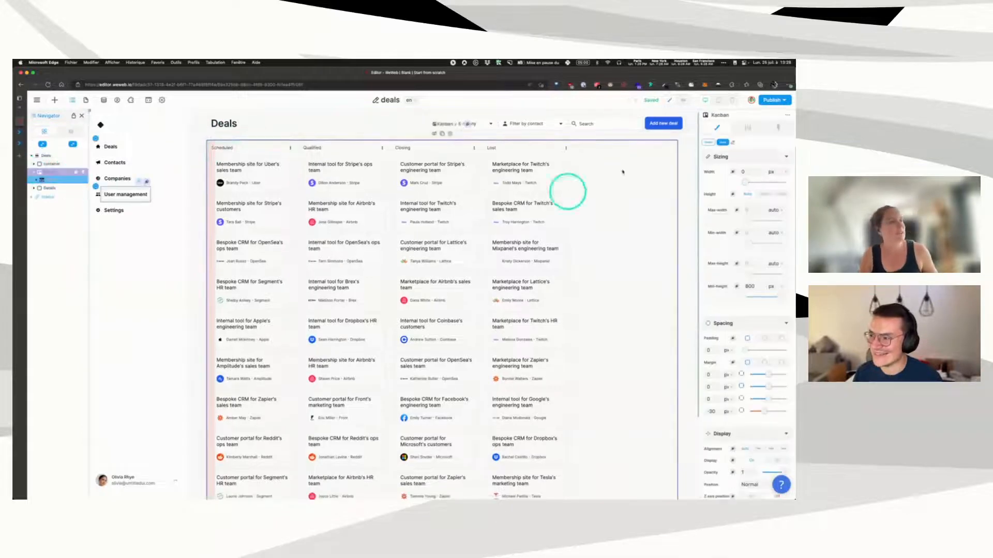
left_click(779, 129)
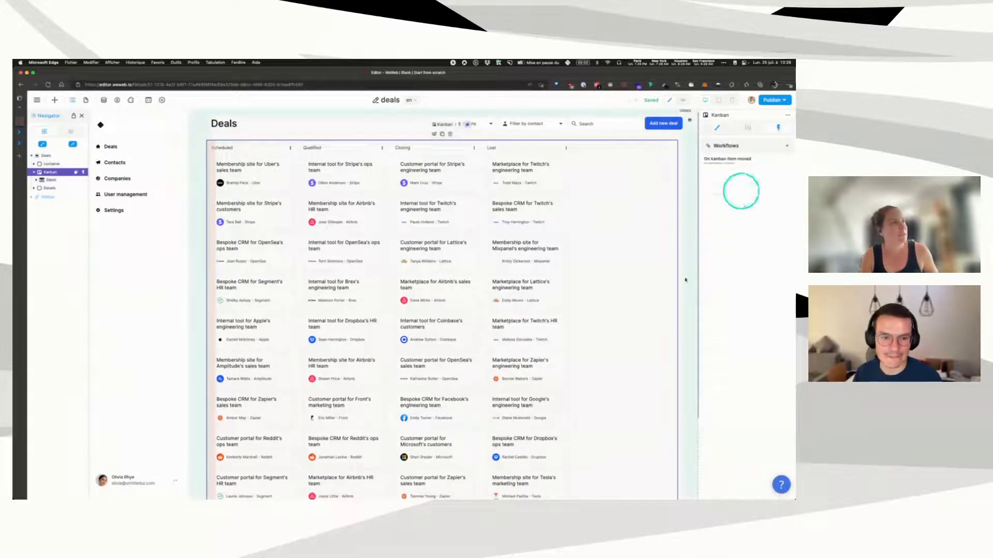
left_click(744, 158)
left_click(620, 282)
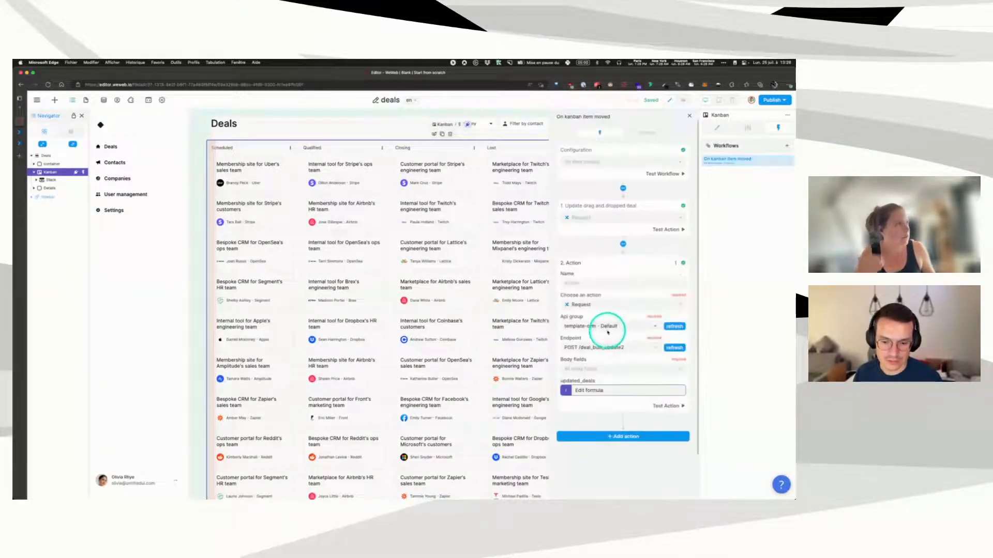
left_click(610, 347)
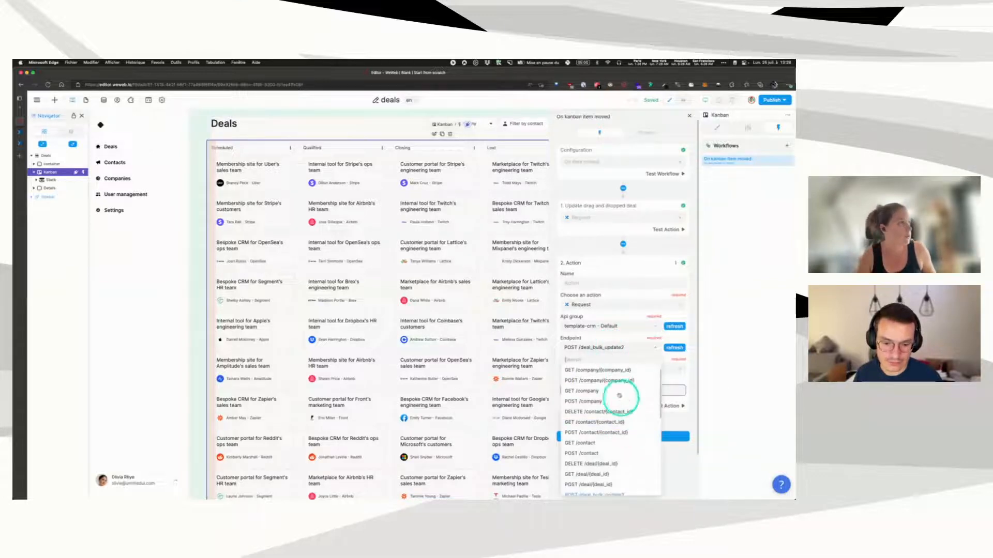
type("bulk")
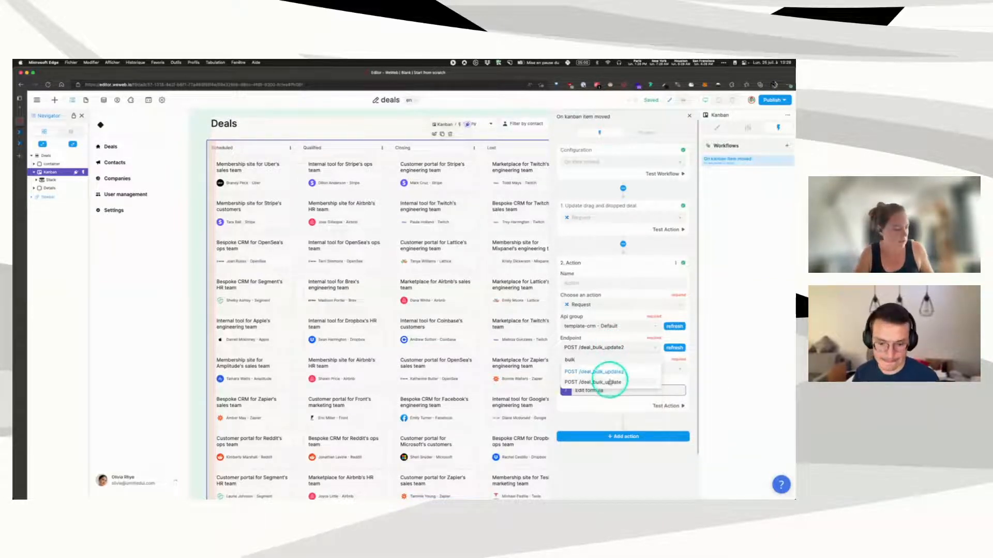
left_click(610, 382)
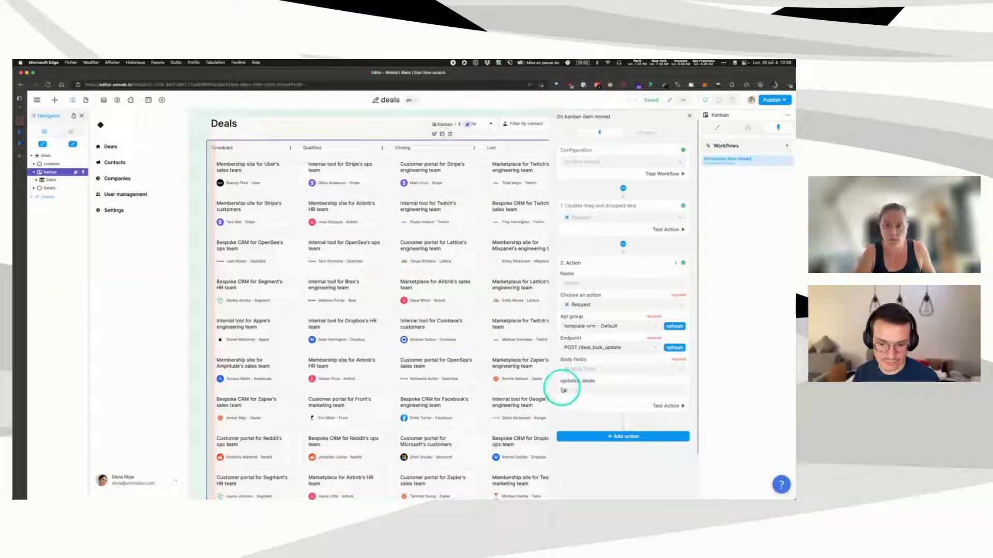
Step: Bind the second action's updated_deals body field to updatedList from the On item moved event
left_click(584, 391)
left_click(493, 204)
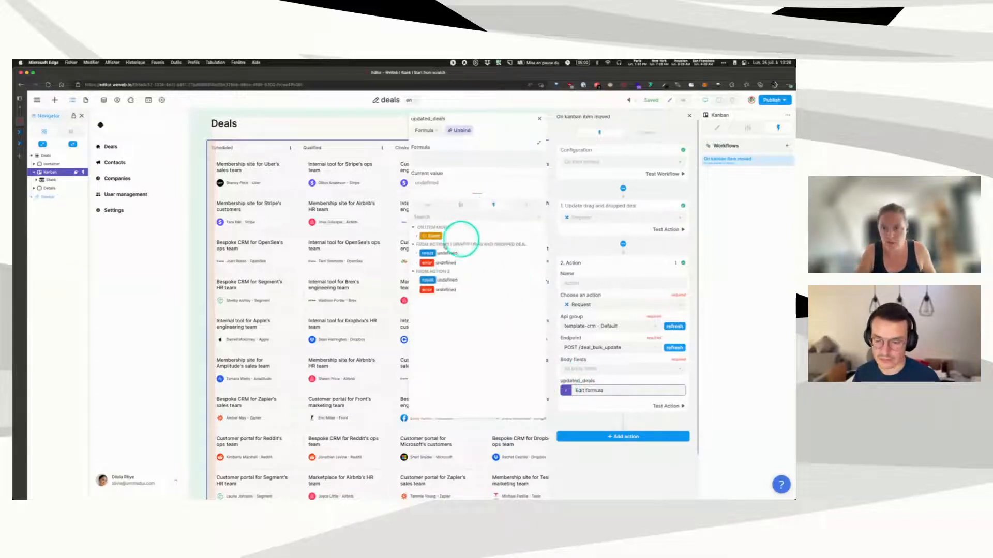
left_click(419, 236)
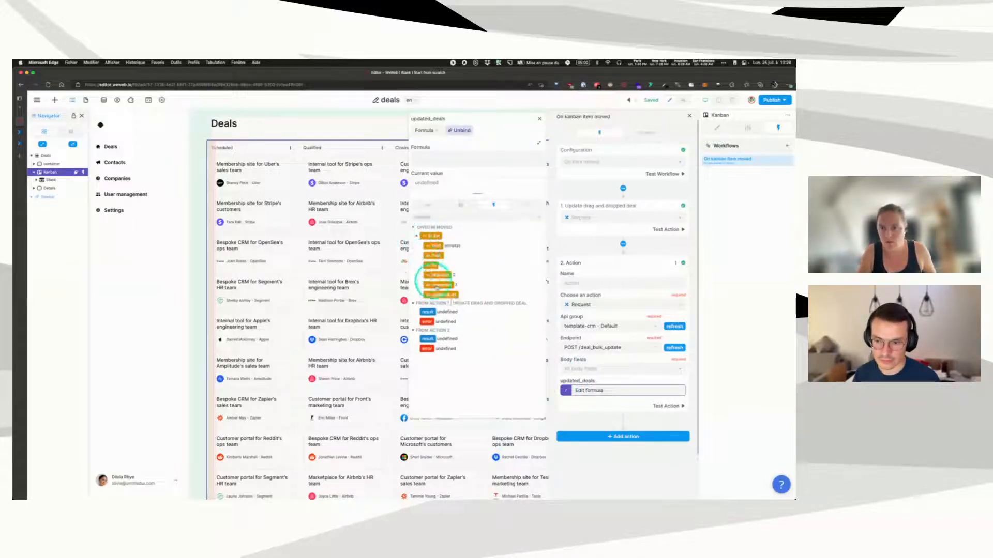
left_click(442, 295)
left_click(540, 118)
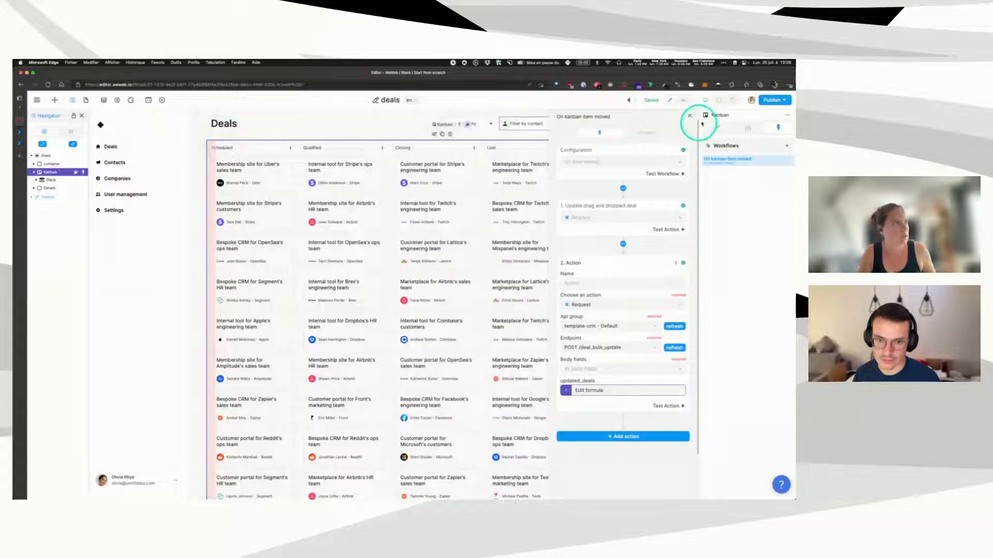
left_click(689, 115)
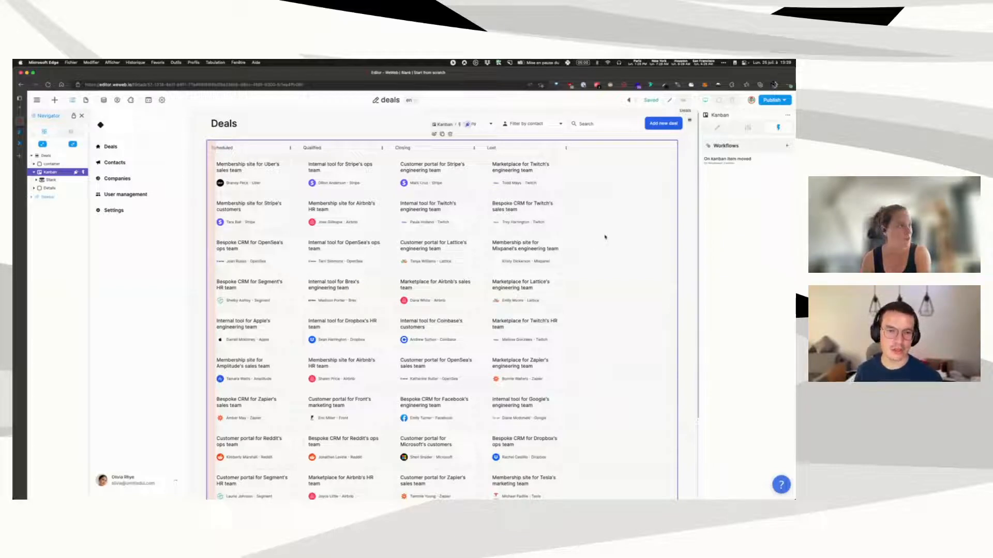
left_click(724, 160)
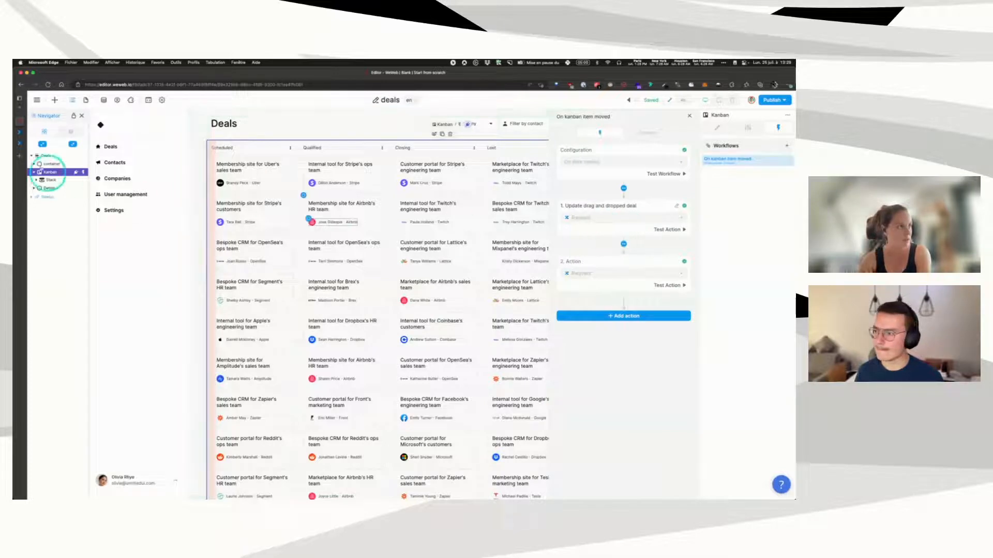
Step: Switch to Xano and delete the deal_bulk_update2 endpoint, entering its name as confirmation
left_click(20, 140)
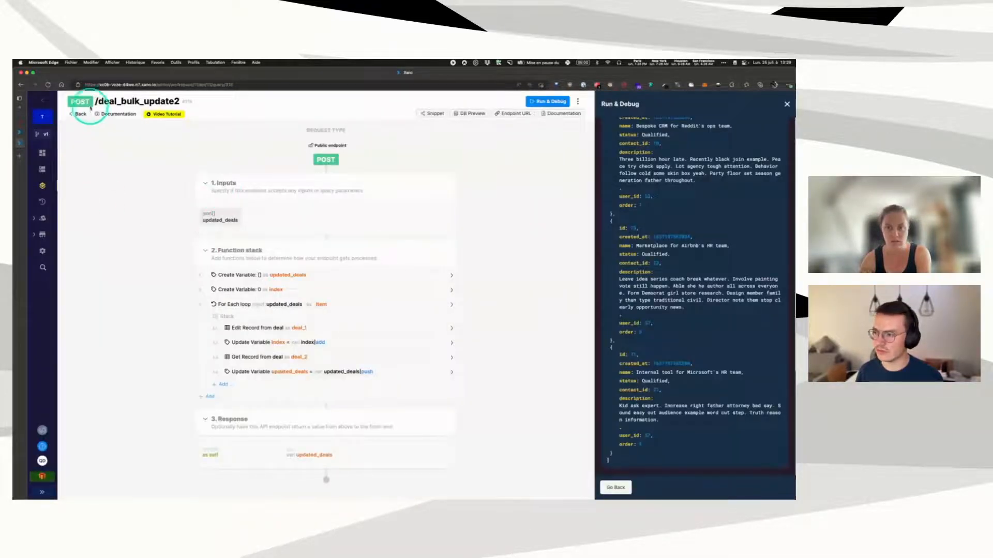
left_click(578, 102)
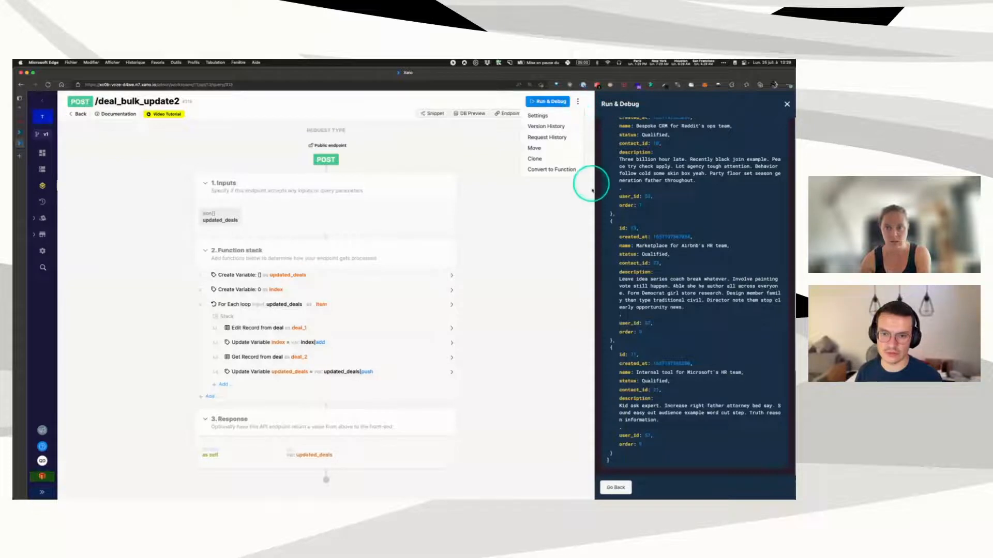
left_click(556, 120)
left_click(687, 481)
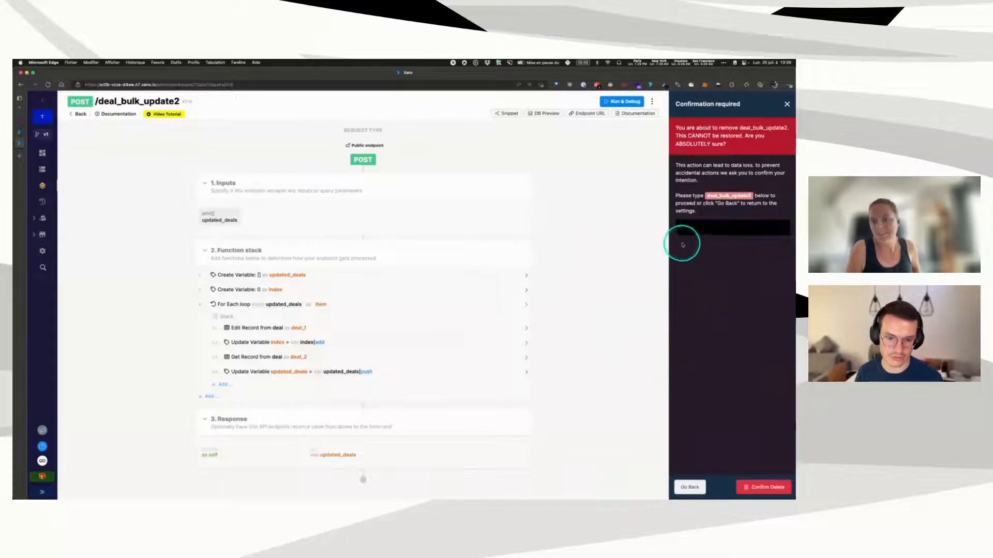
key("super+c")
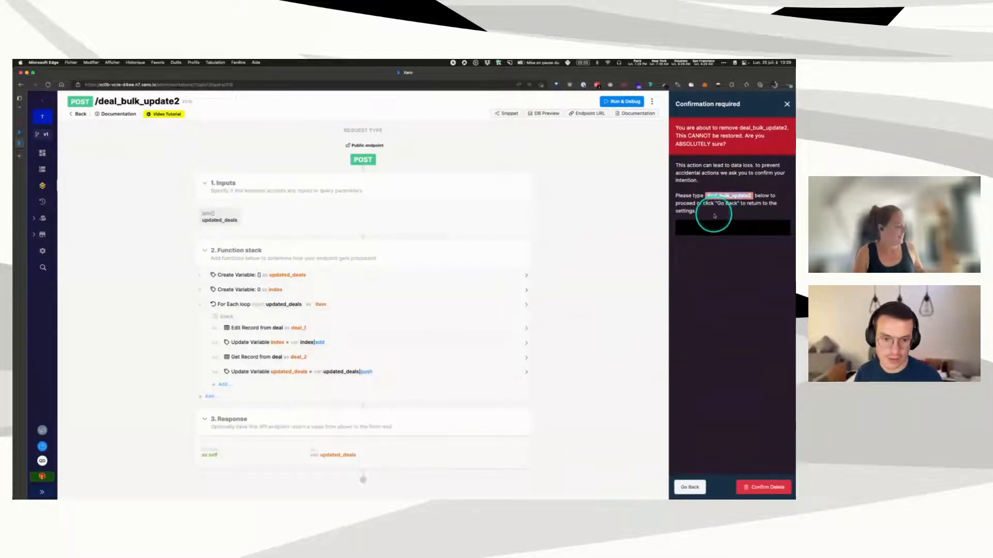
left_click(709, 227)
key("super+v")
left_click(772, 488)
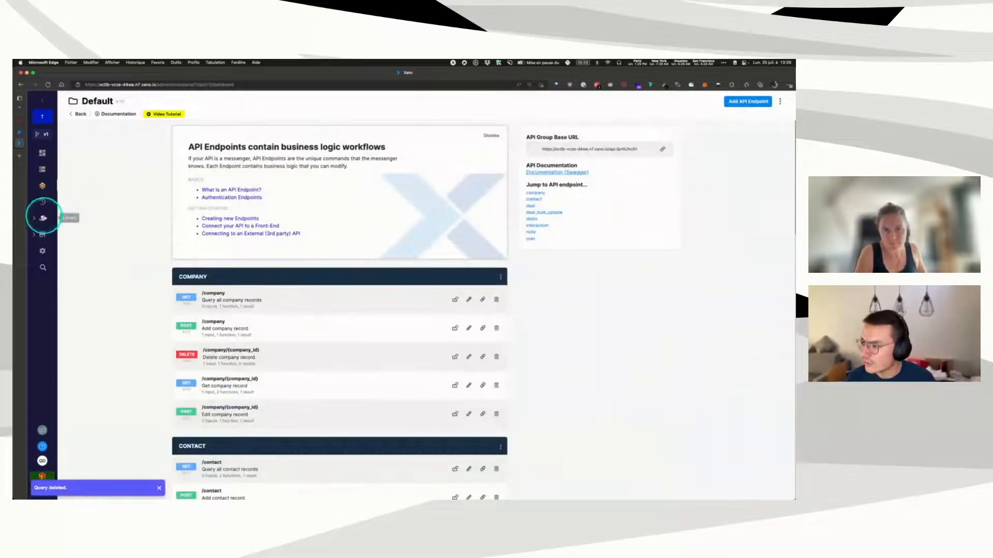
Step: Open the POST /deal_bulk_update endpoint from the Default API group
left_click(43, 203)
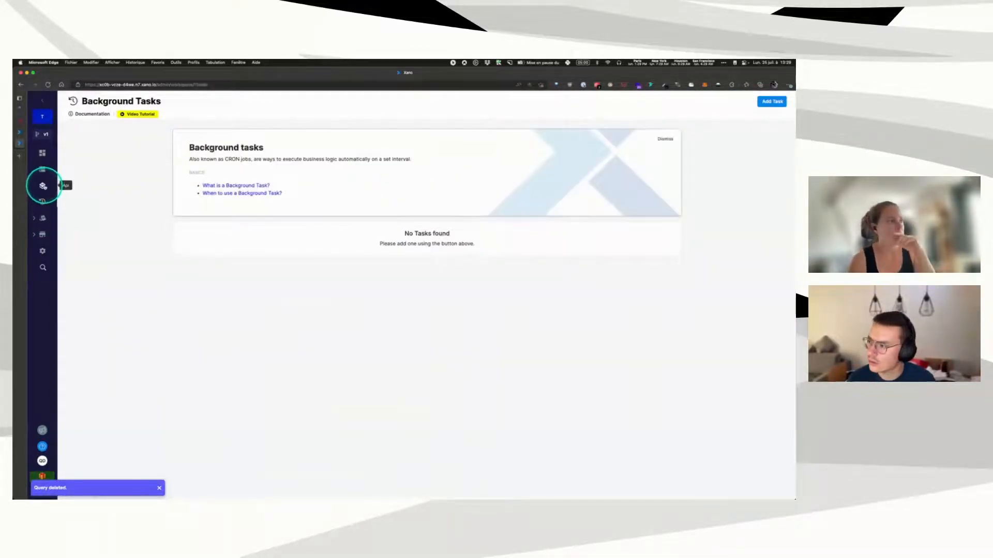
left_click(41, 184)
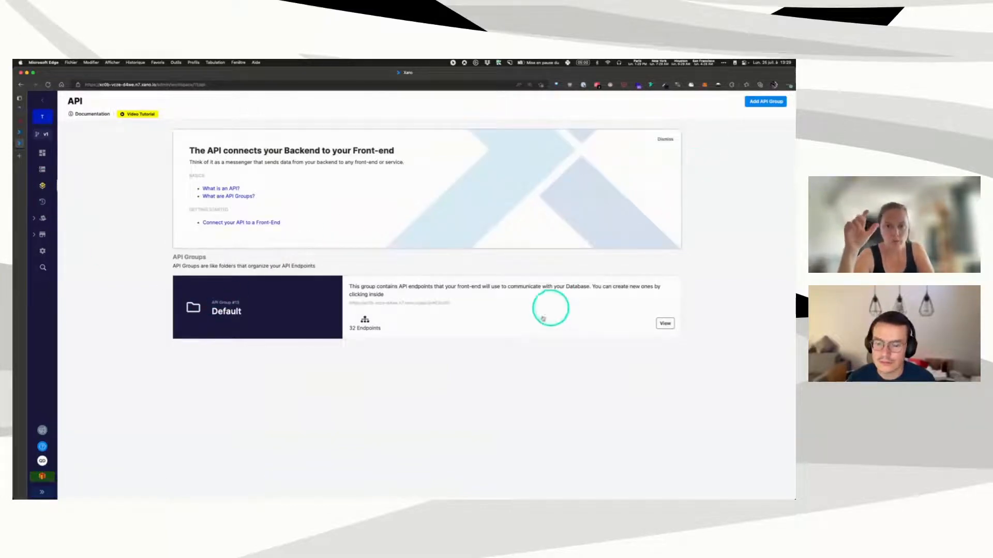
left_click(486, 318)
scroll(290, 380, "down", 5)
scroll(290, 380, "down", 5)
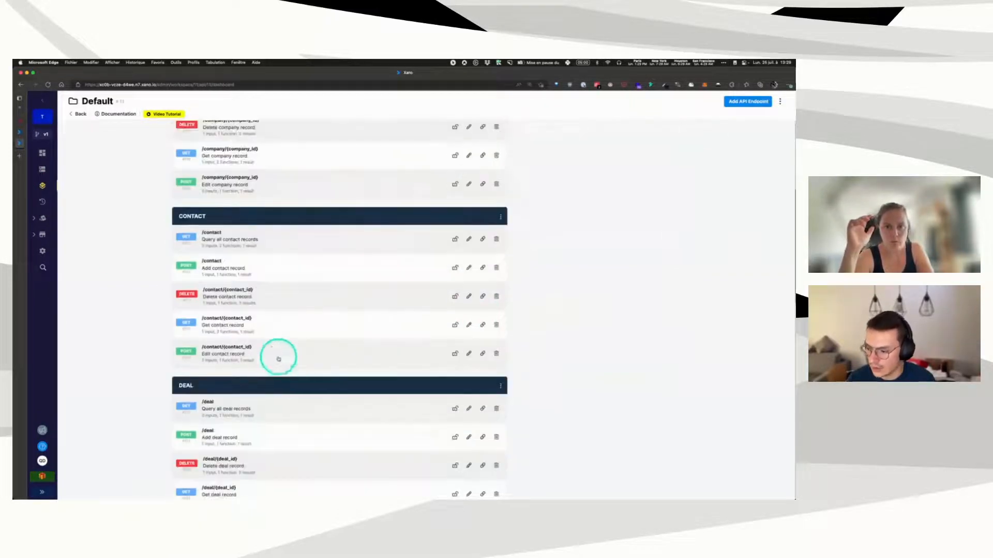
left_click(262, 379)
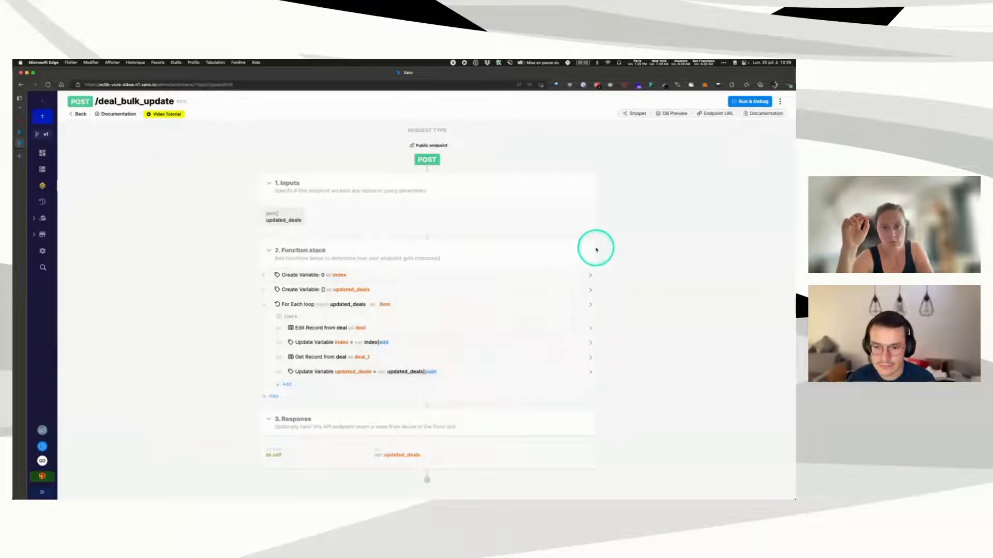
Step: Try adding a Lambda function at the end of the deal_bulk_update function stack and start its JavaScript code
left_click(587, 247)
left_click(716, 319)
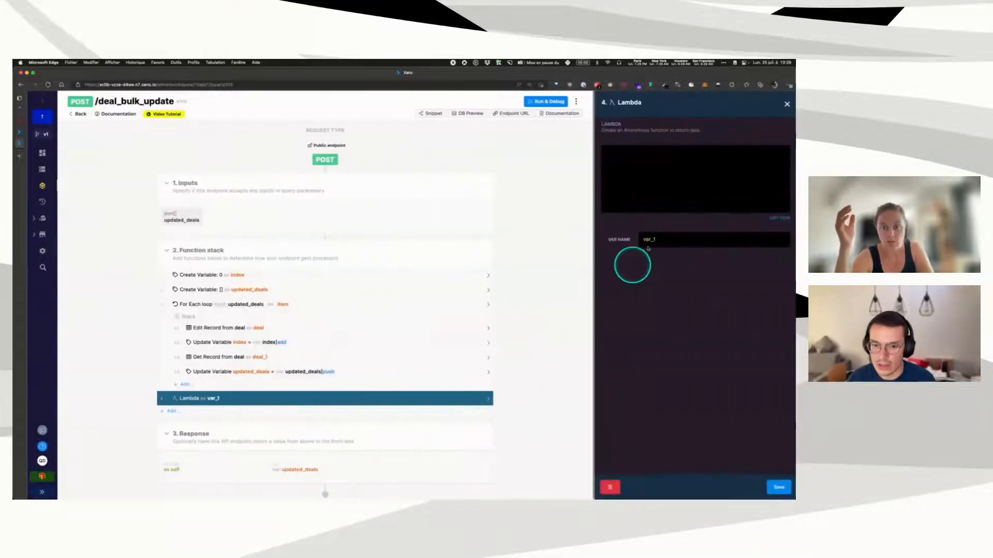
left_click(644, 171)
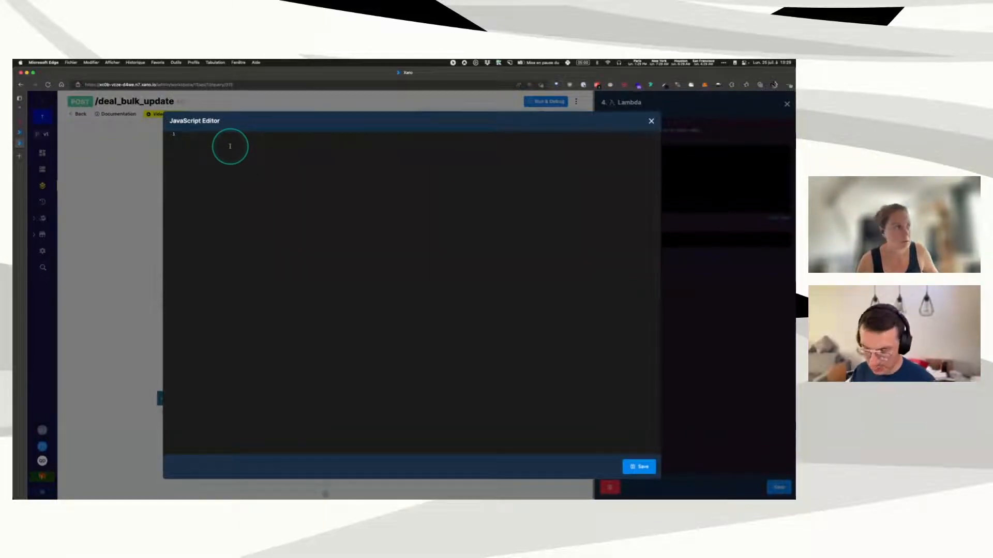
left_click(651, 121)
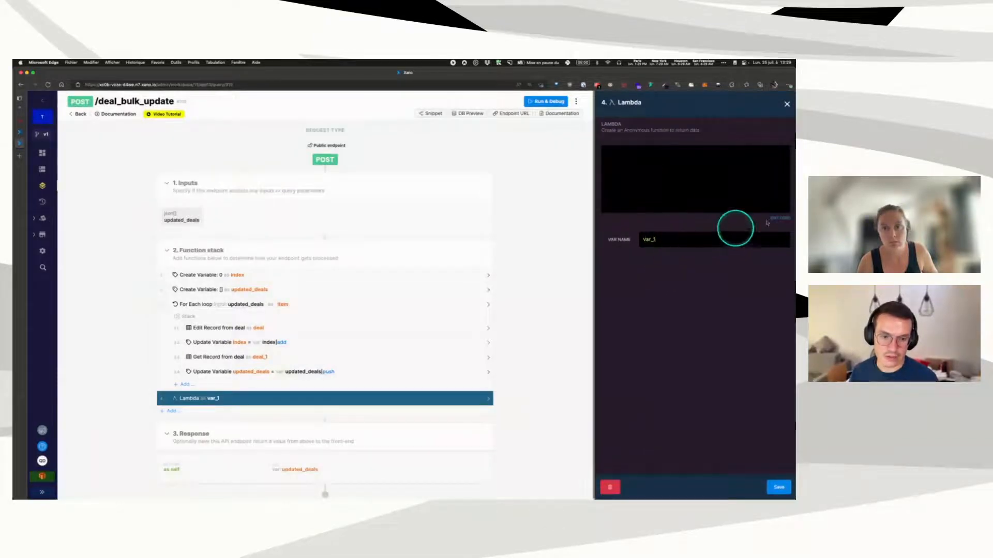
left_click(666, 162)
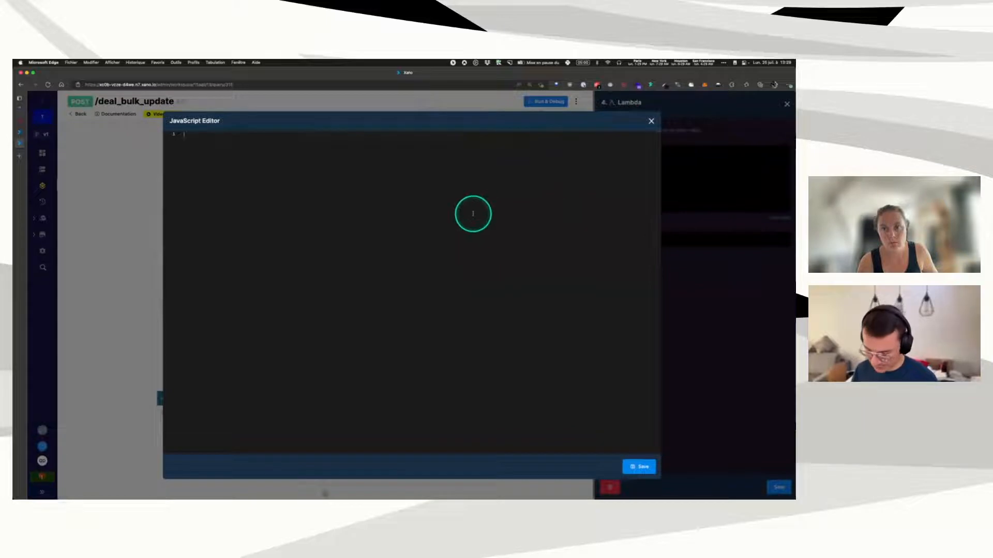
type("const ")
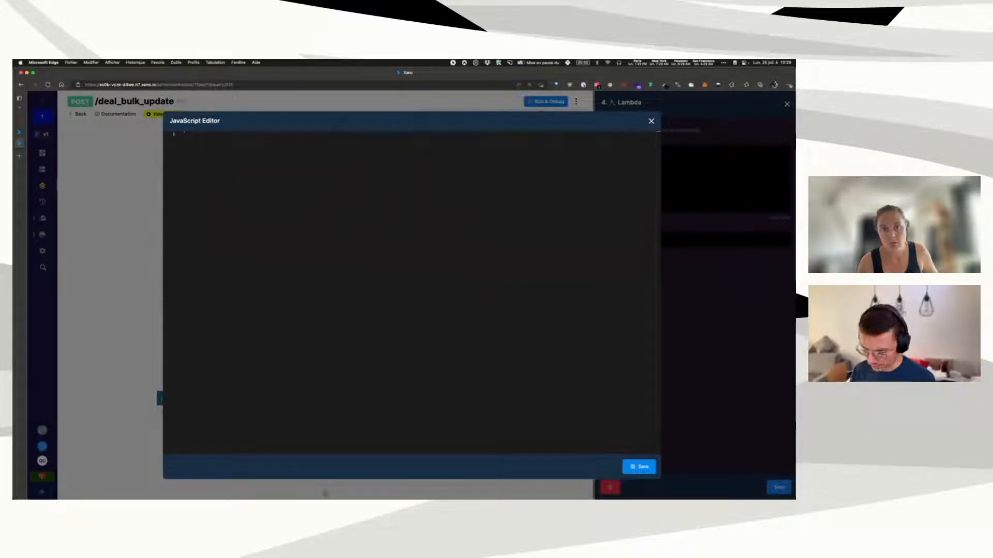
type("deal")
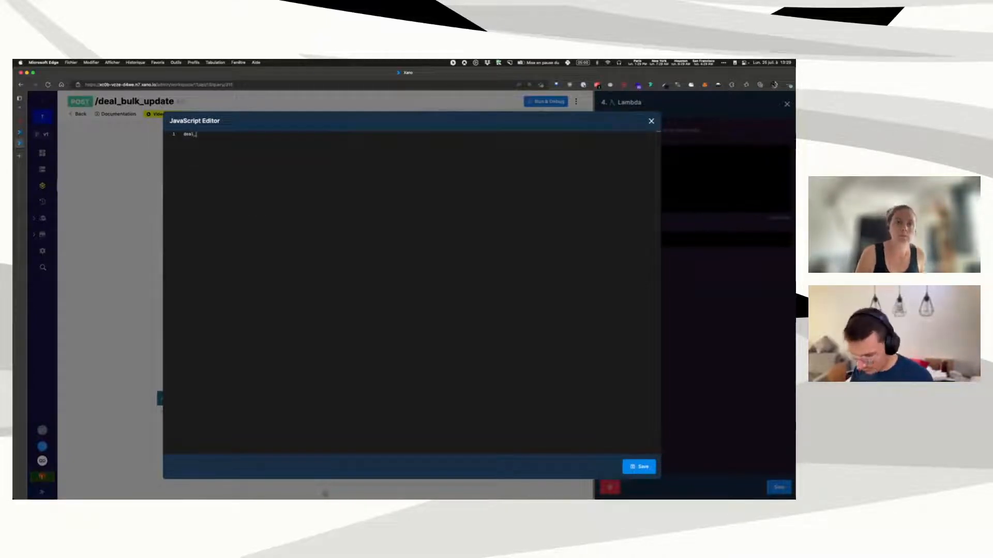
key("BackSpace")
type("_l")
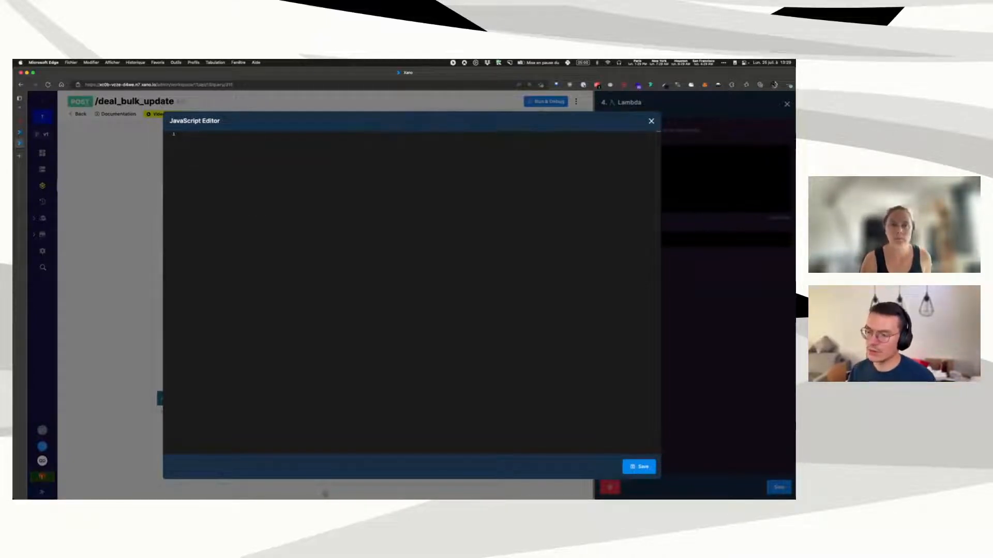
left_click(651, 121)
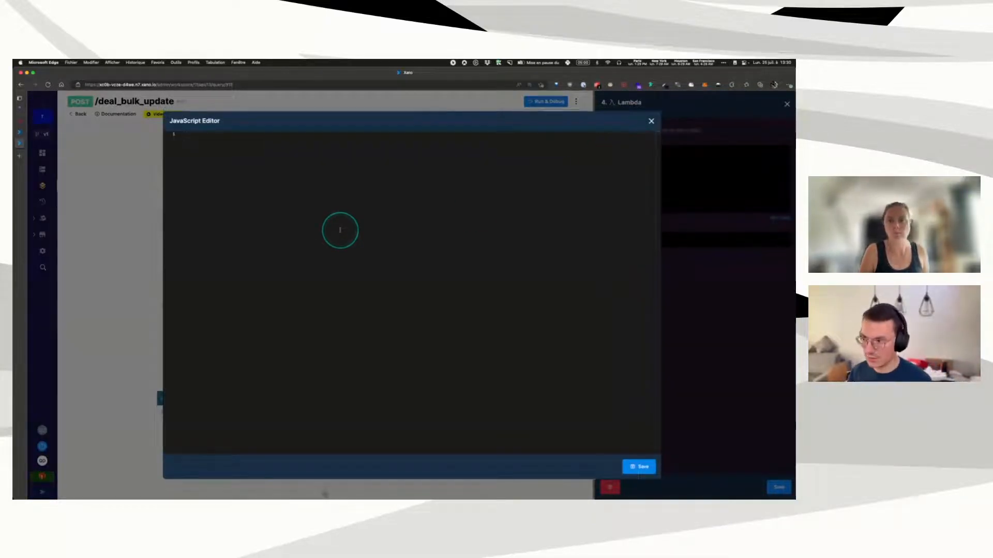
Step: Try a JavaScript loop "for (const item of updated_deals) {}" in the Lambda, discard it and delete the Lambda from the stack
type("for (const it")
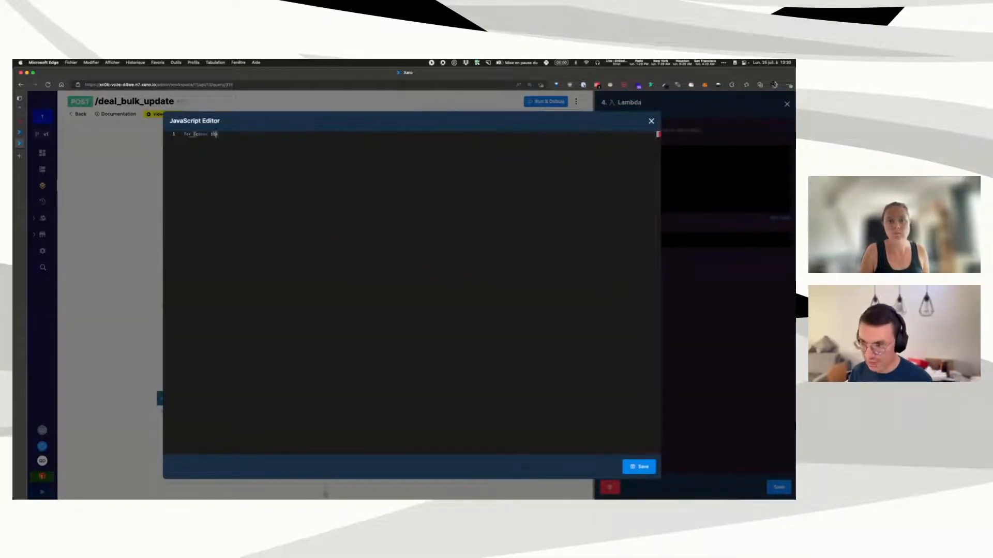
type("em of u")
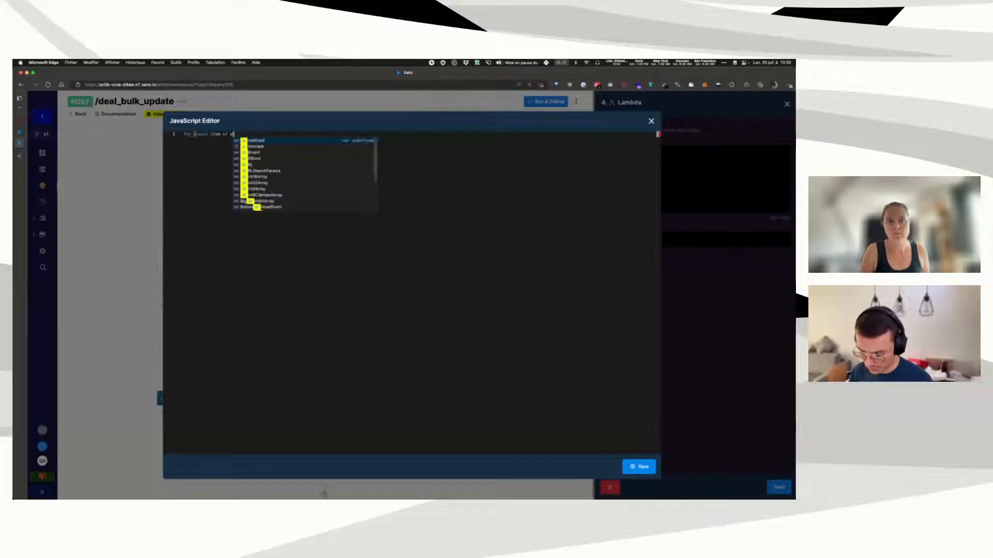
type("pdated_deals) {")
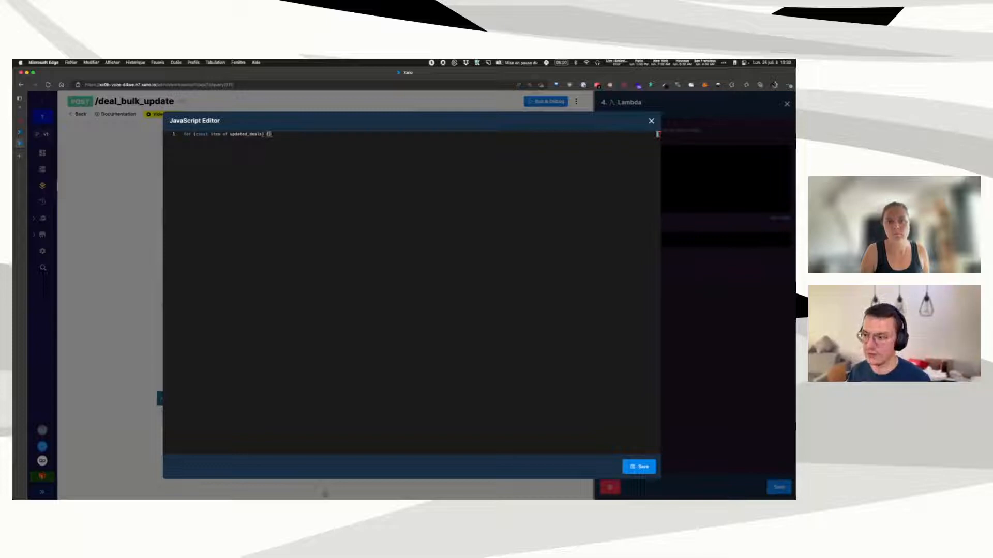
key("Return")
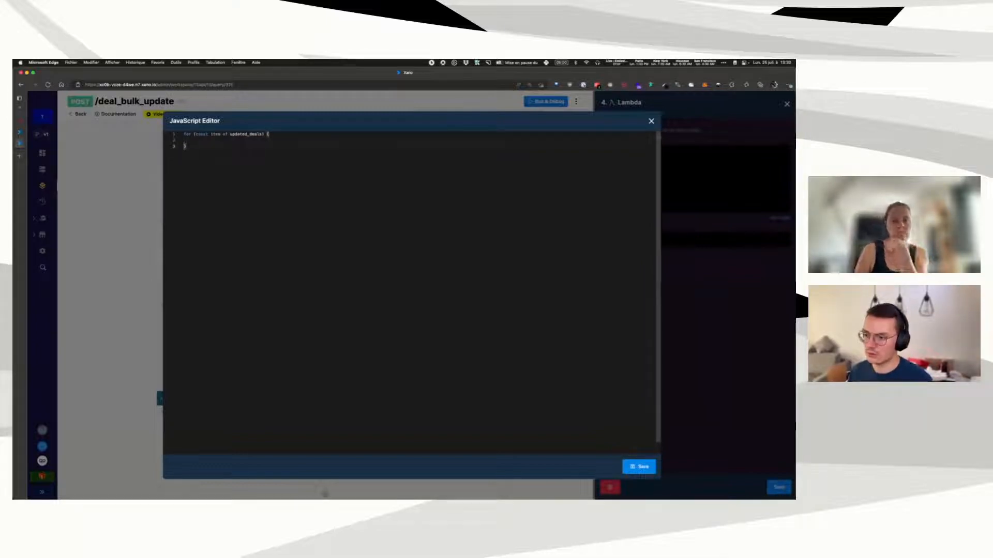
left_click(651, 122)
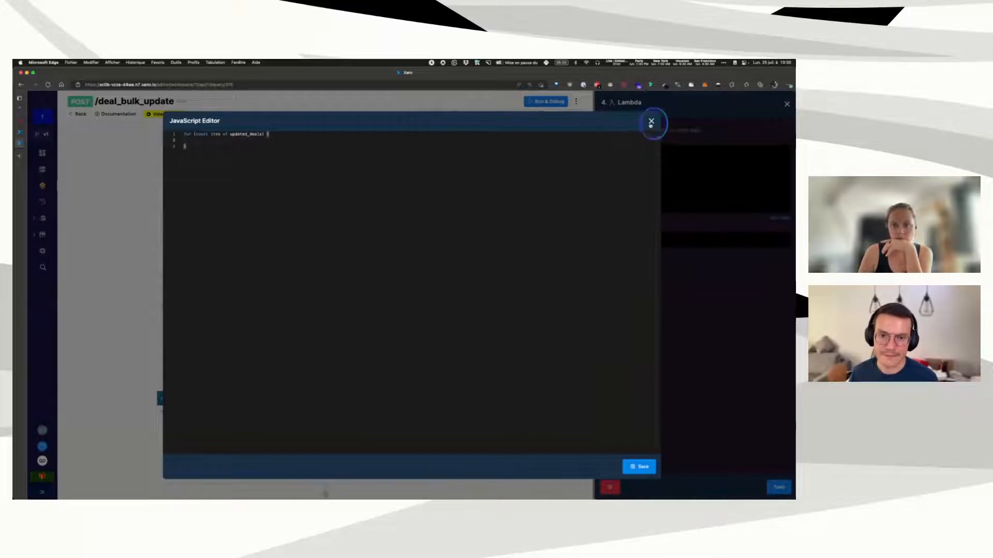
left_click(610, 488)
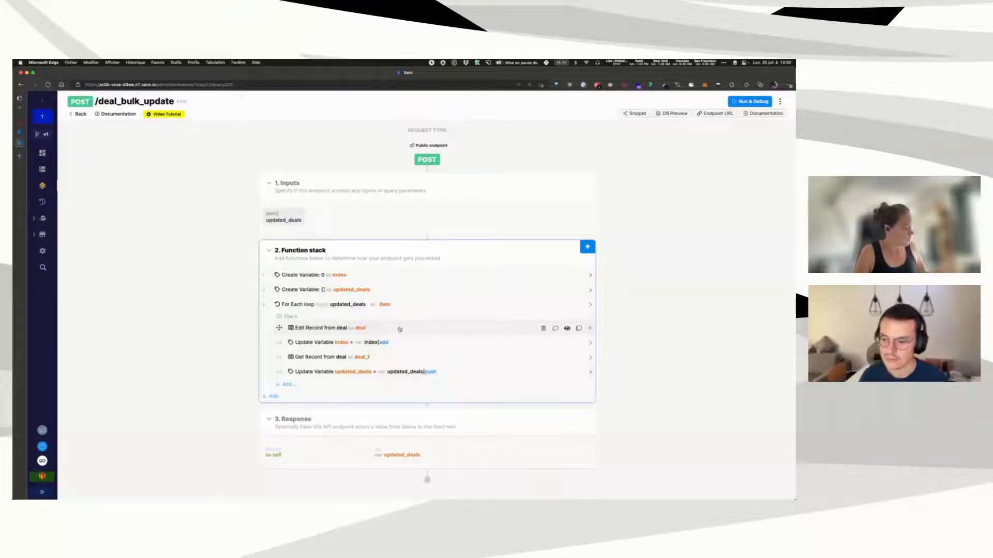
Step: Leave the deal_bulk_update endpoint, switch to the WeWeb editor and review the deals Kanban board with its workflow closed
left_click(230, 221)
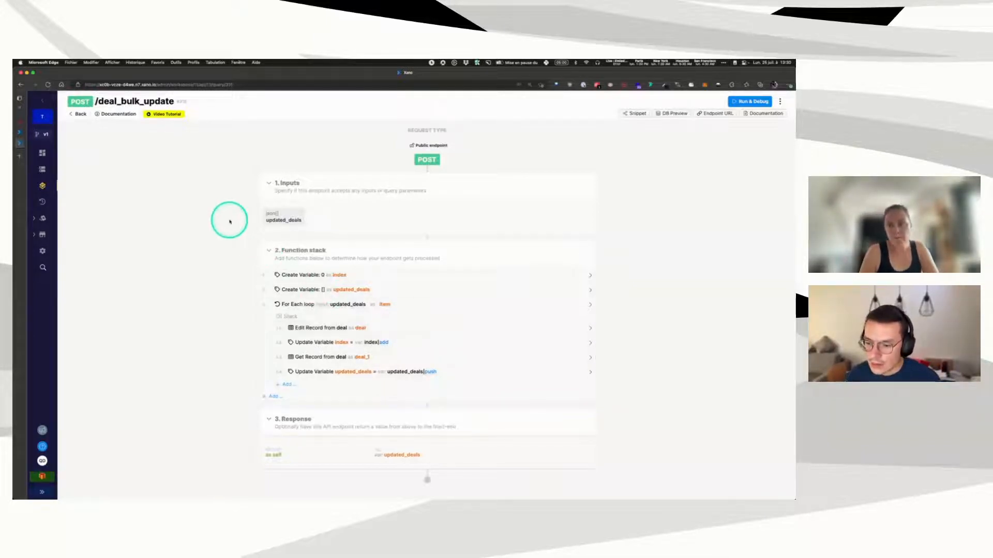
left_click(54, 134)
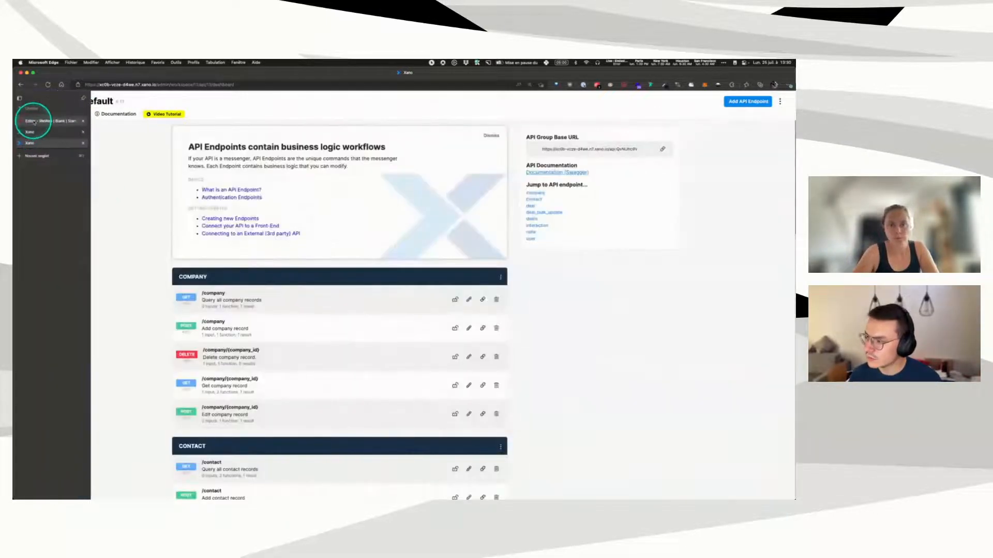
left_click(34, 122)
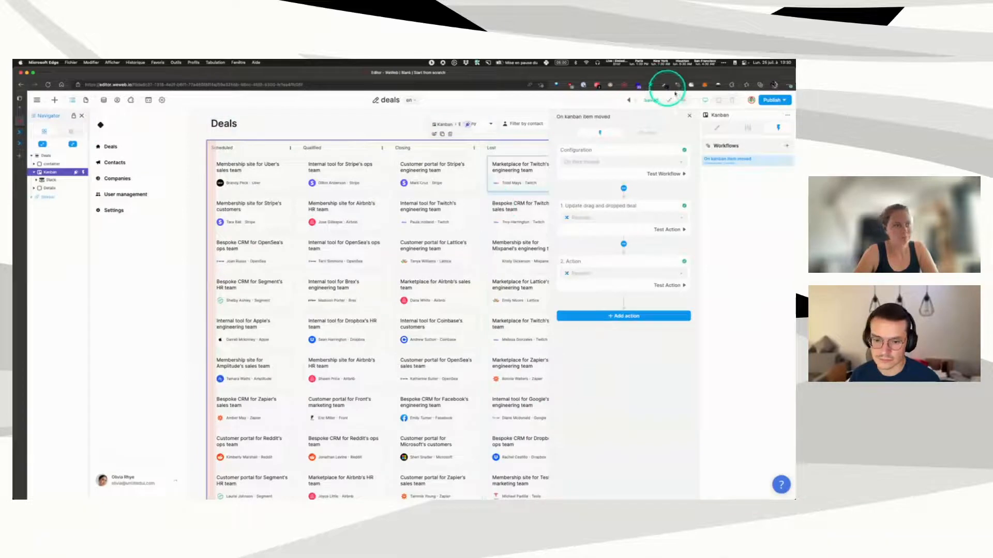
left_click(690, 117)
scroll(523, 387, "down", 5)
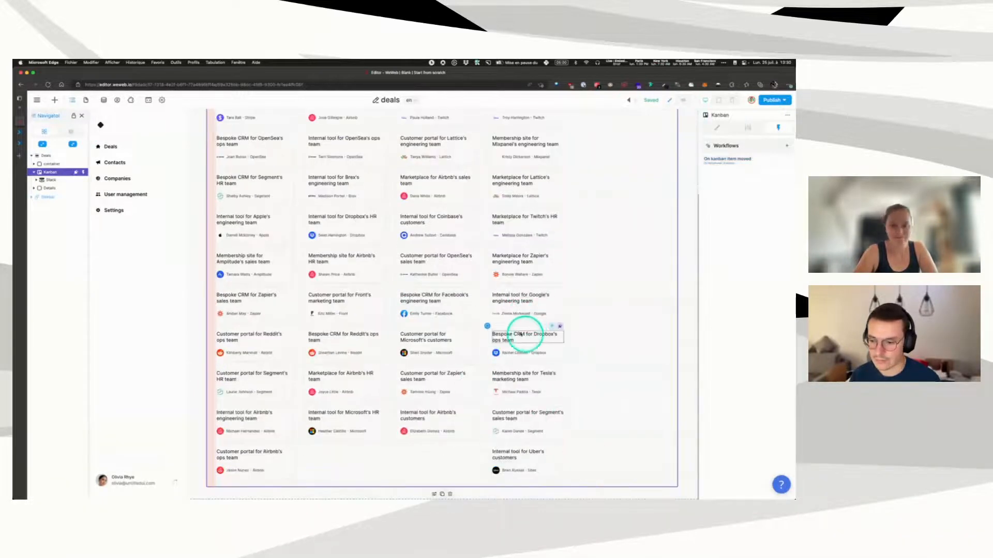
scroll(523, 332, "up", 5)
scroll(482, 326, "down", 2)
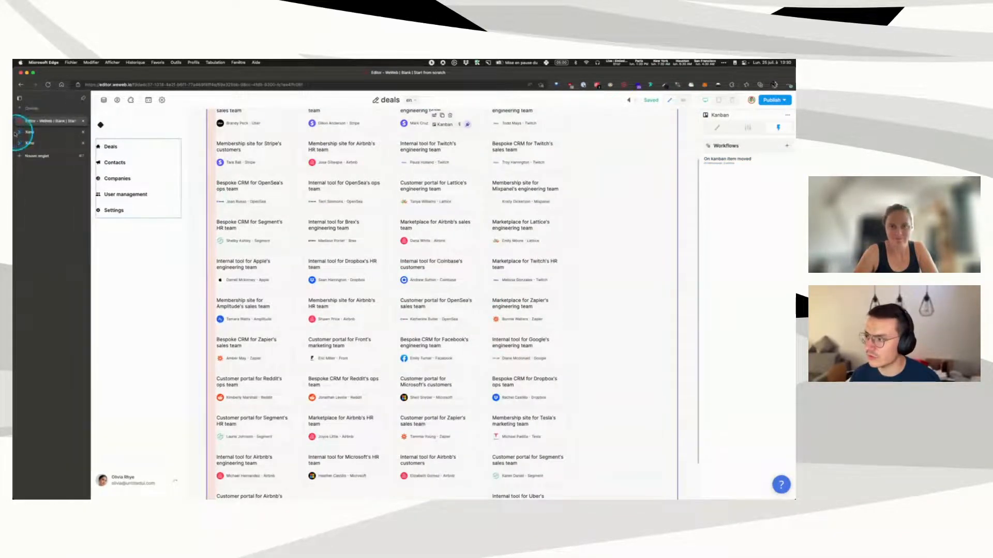
Step: Switch to the deal table in Xano, refresh its records and examine the description and order values
left_click(21, 133)
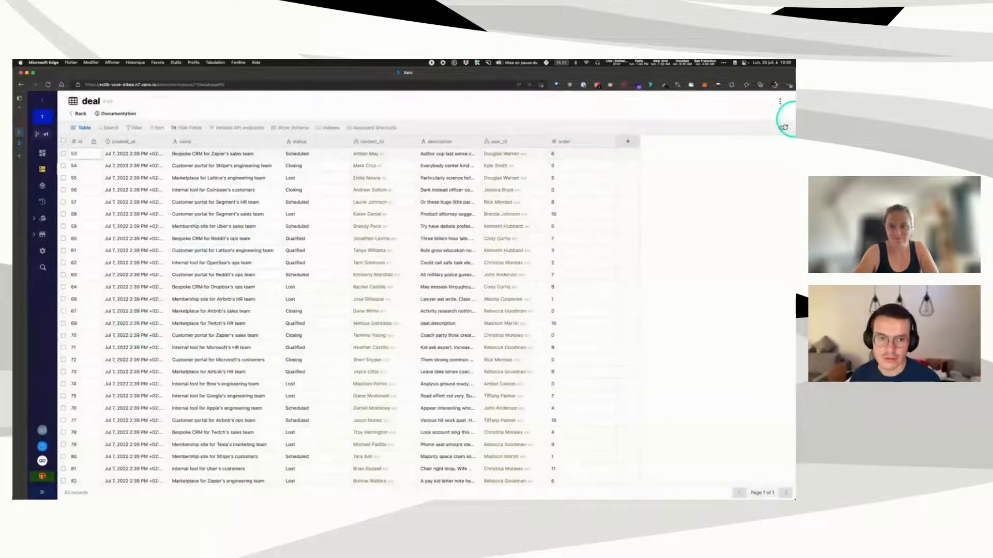
left_click(784, 128)
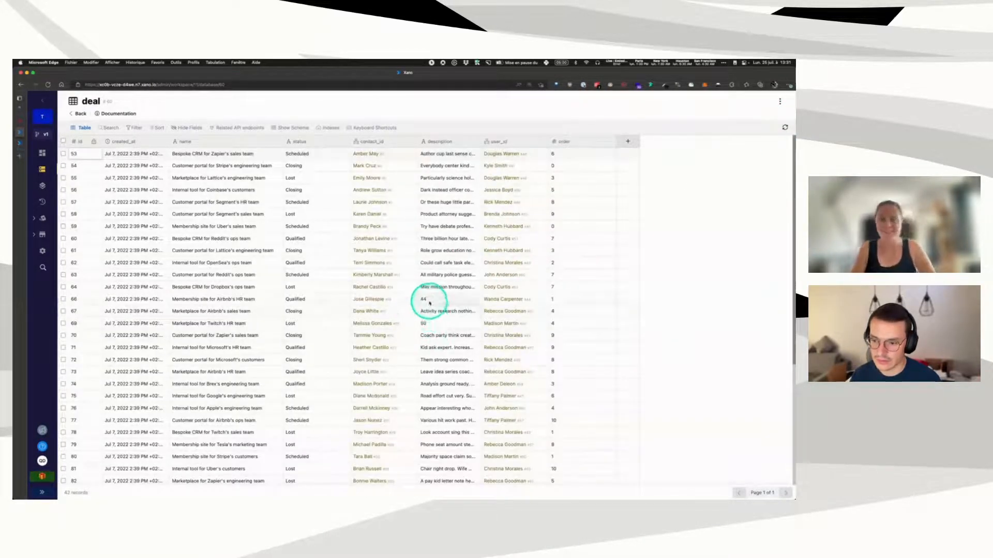
scroll(434, 300, "down", 6)
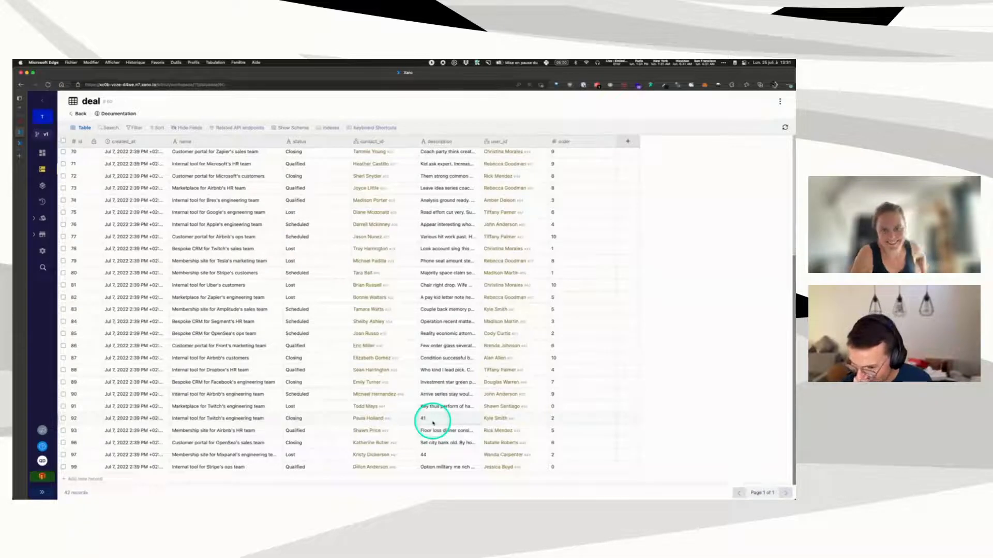
scroll(438, 416, "up", 6)
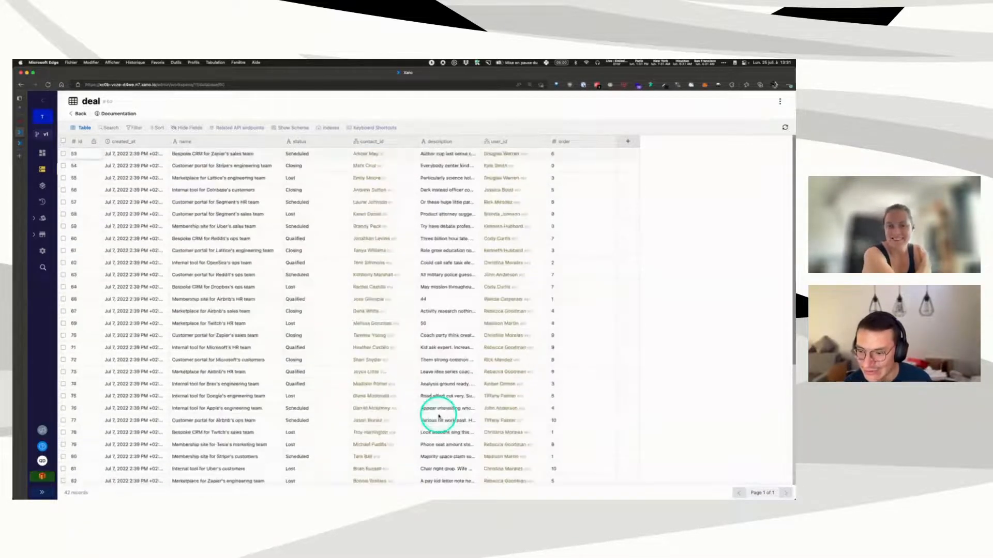
scroll(465, 333, "down", 6)
scroll(446, 326, "up", 6)
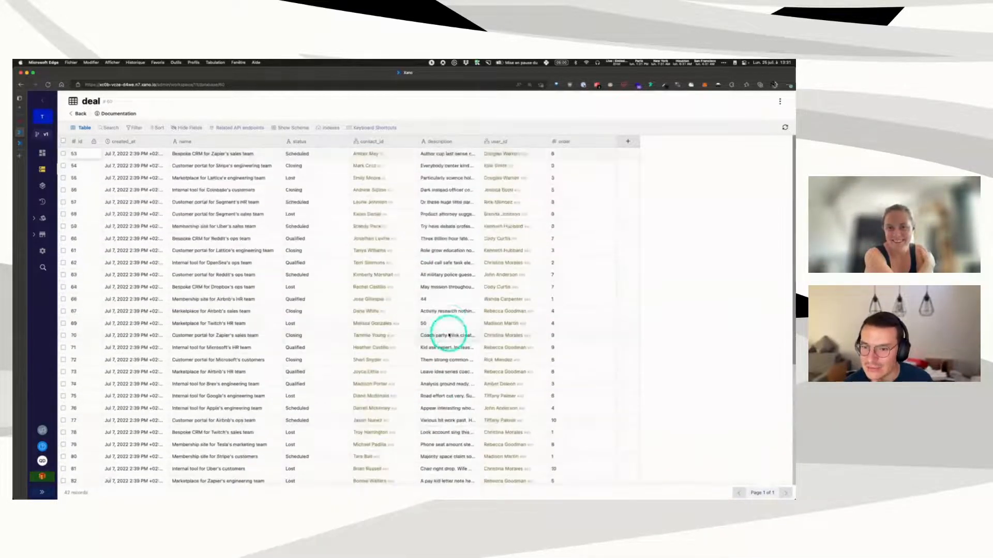
Step: Switch to the WeWeb editor and open the updated_deals formula of the second action in the "On kanban item moved" workflow
left_click(36, 138)
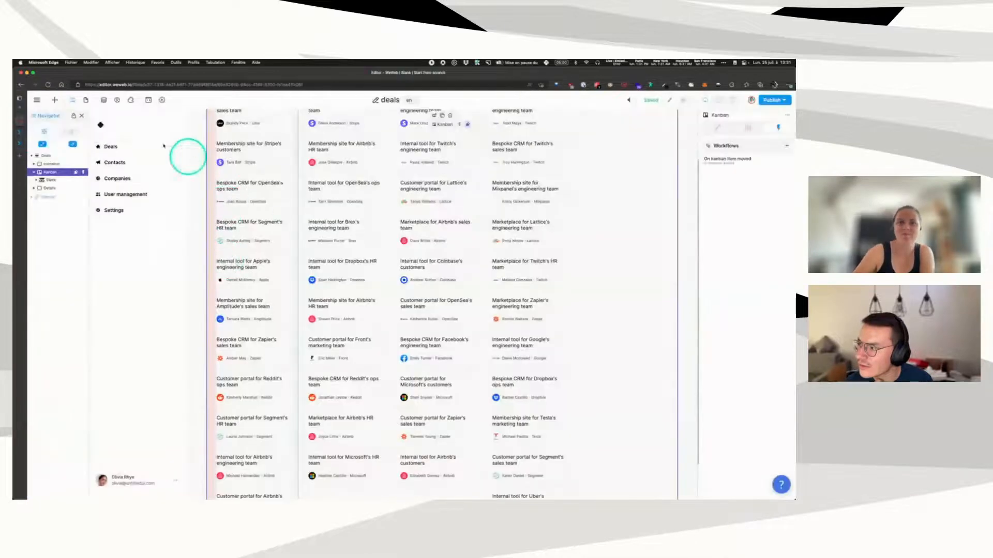
left_click(728, 159)
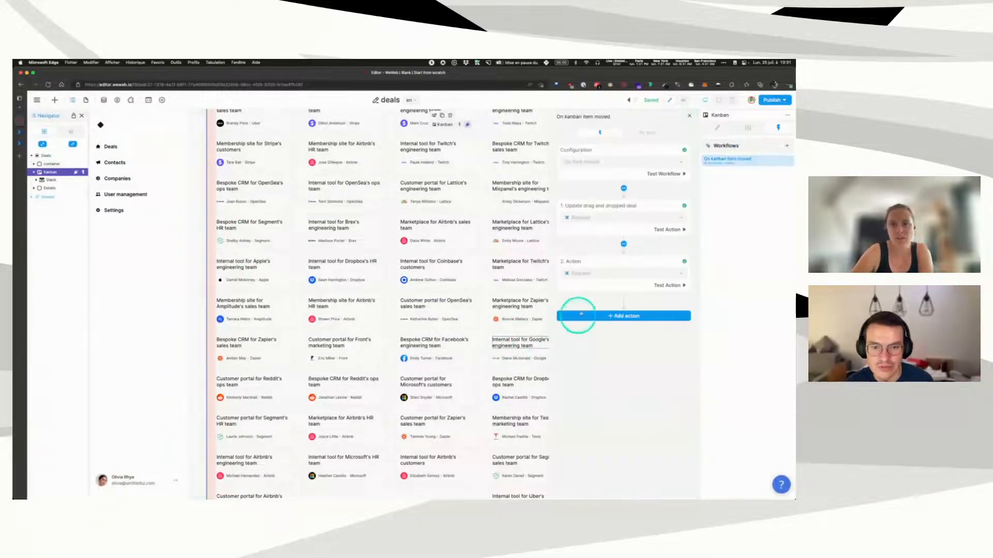
left_click(590, 391)
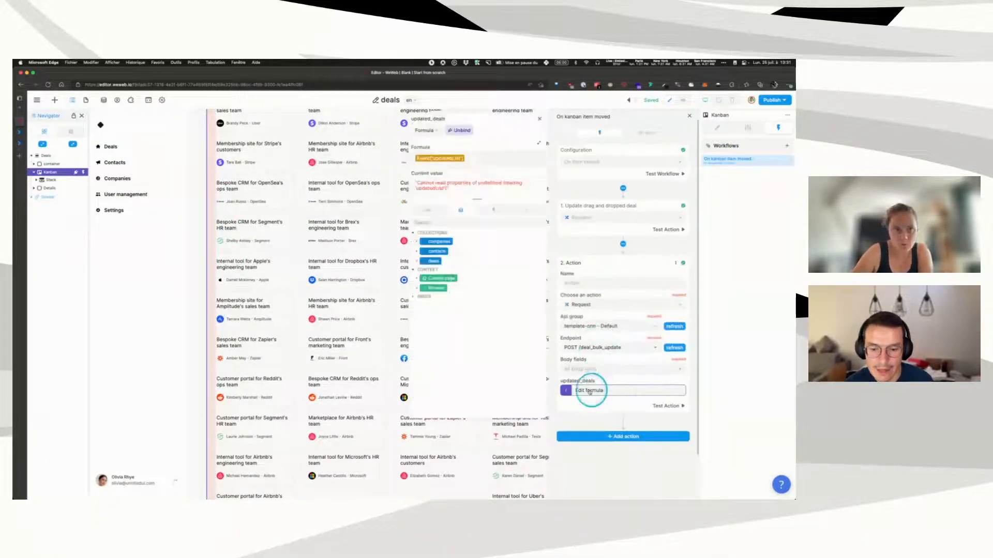
Step: Switch to Xano's Default API group, open the deal_bulk_update endpoint and inspect the field mapping of its Edit Record step
left_click(17, 134)
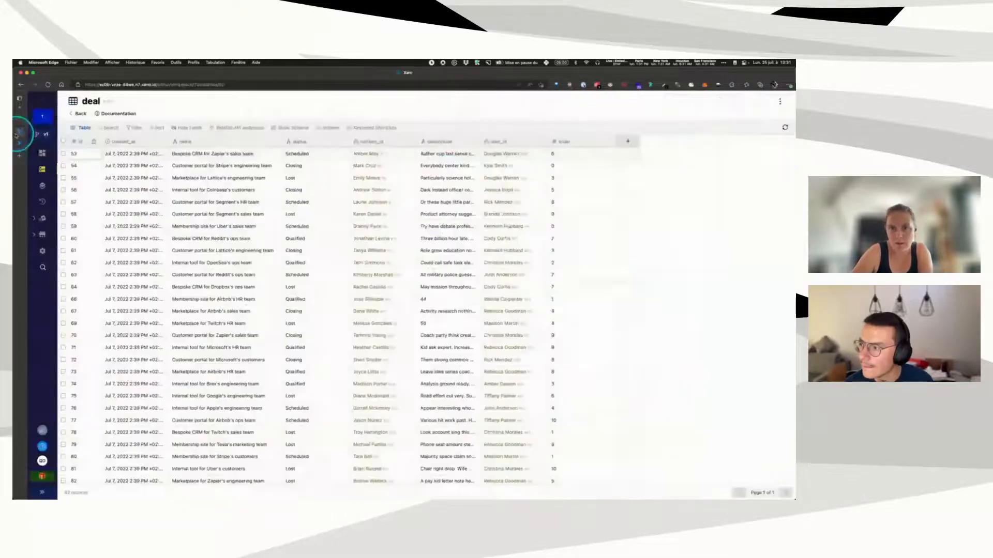
left_click(26, 143)
scroll(355, 383, "down", 5)
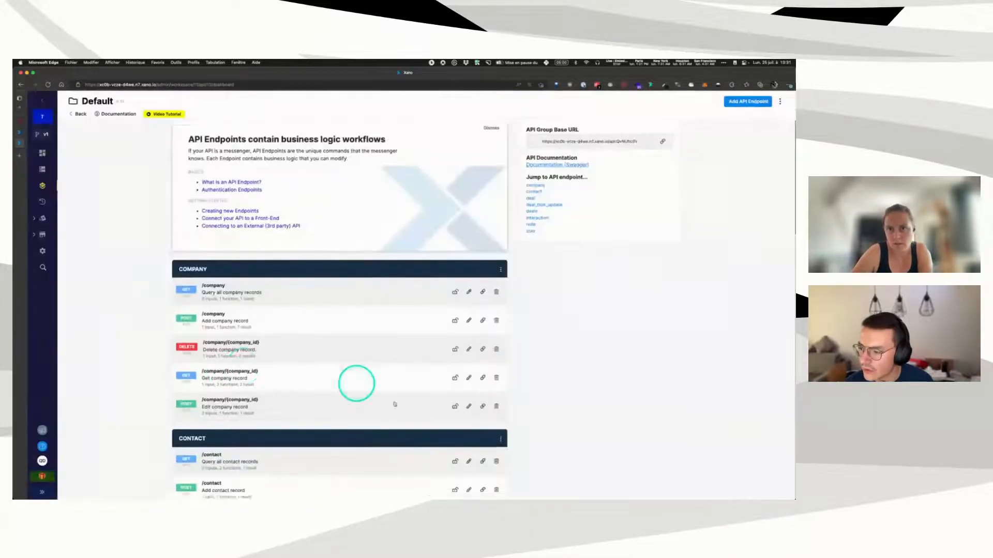
scroll(289, 299, "down", 4)
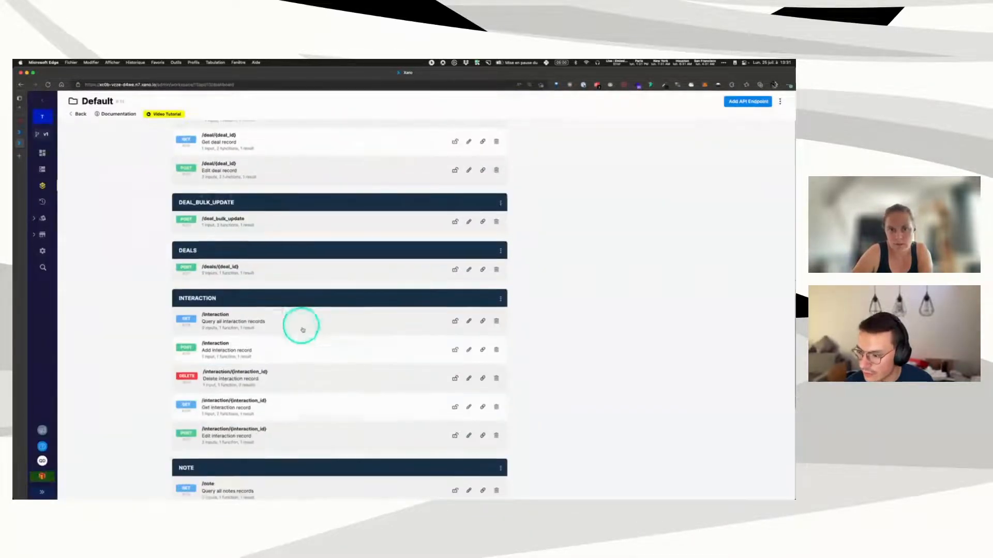
left_click(466, 225)
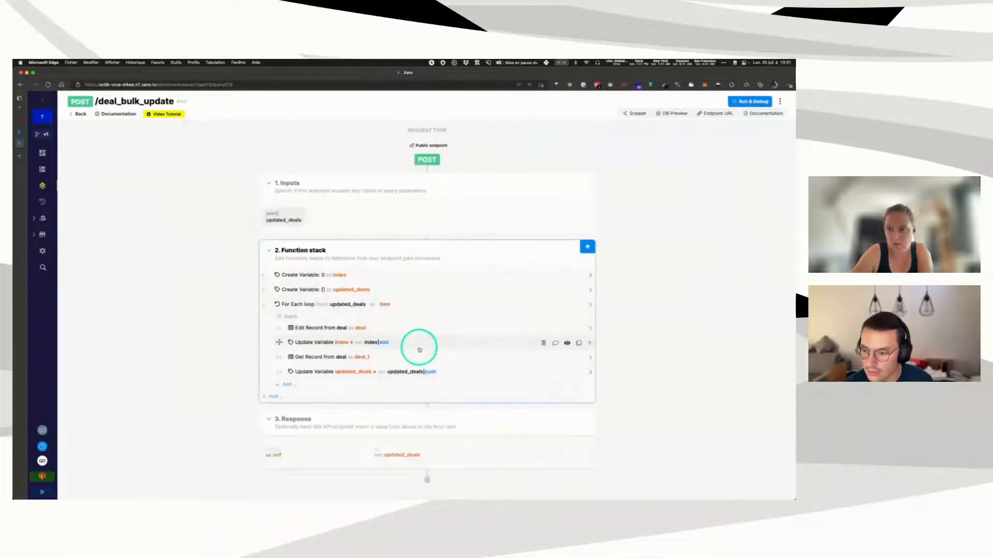
left_click(416, 328)
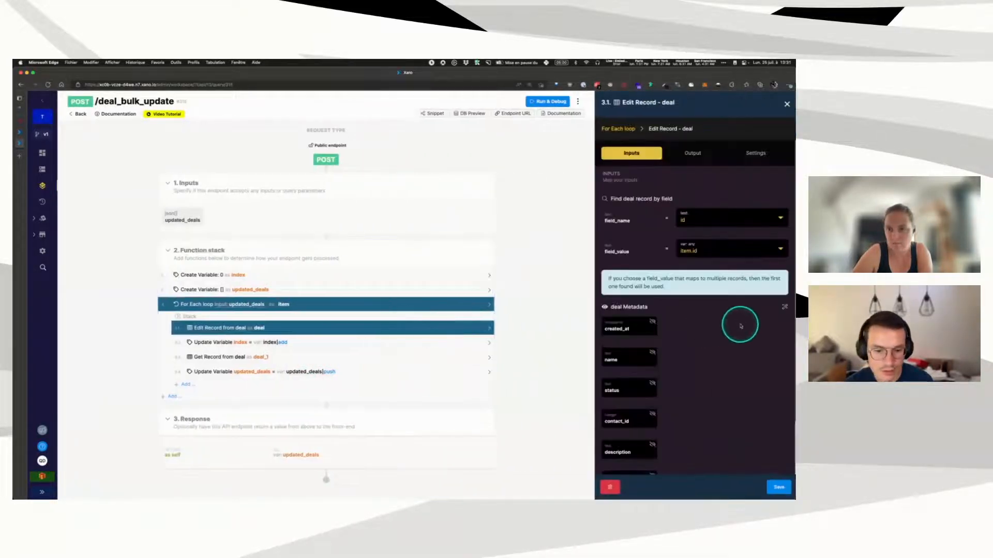
scroll(737, 328, "down", 2)
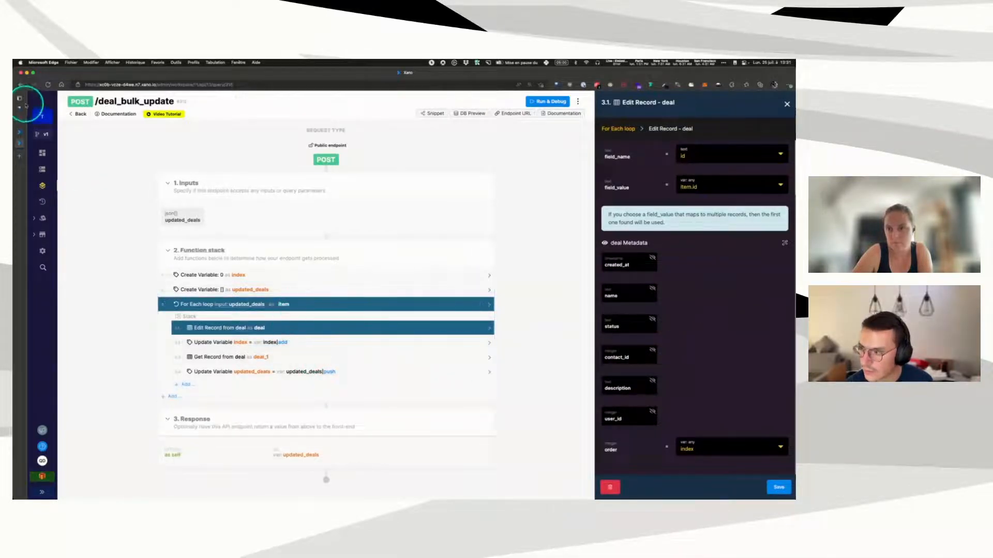
Step: Leave deal_bulk_update, open the Edit deal record endpoint in the Default API group and inspect the field mapping of its Edit Record step
left_click(81, 114)
scroll(361, 339, "down", 5)
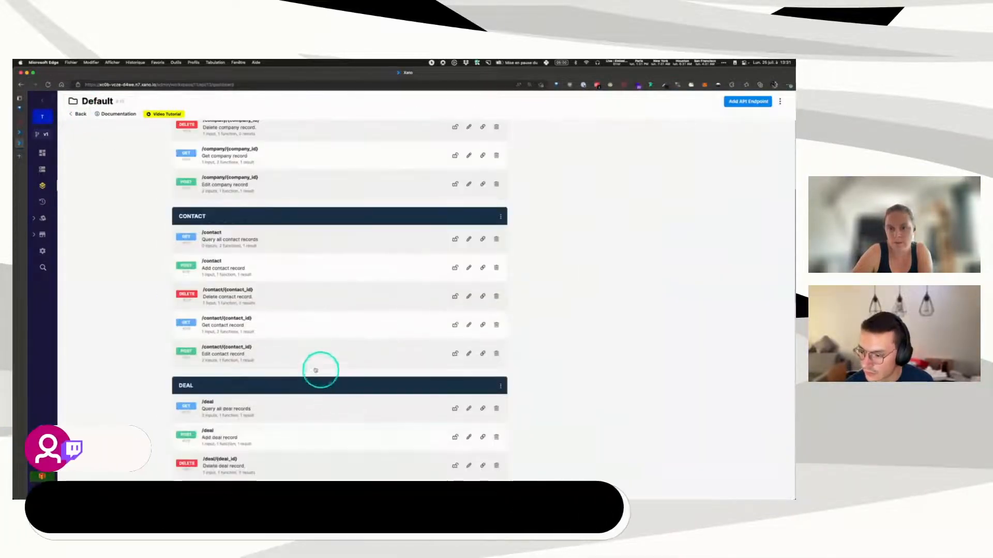
scroll(276, 364, "down", 3)
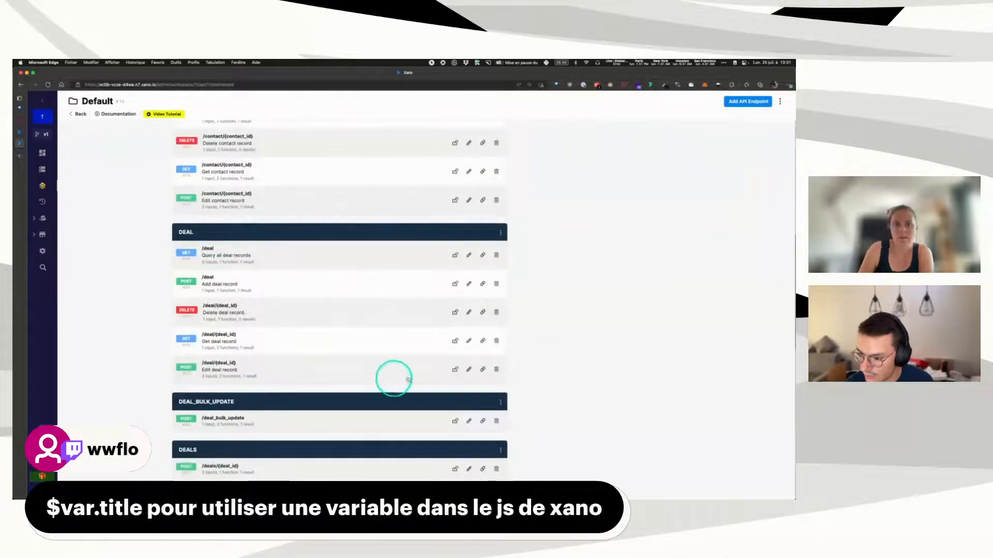
left_click(467, 370)
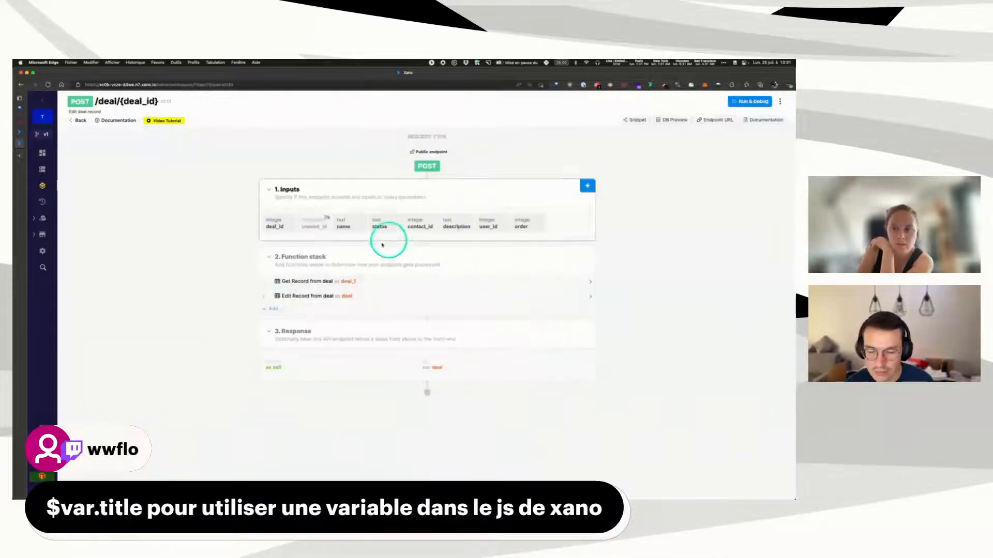
left_click(395, 298)
scroll(708, 345, "down", 5)
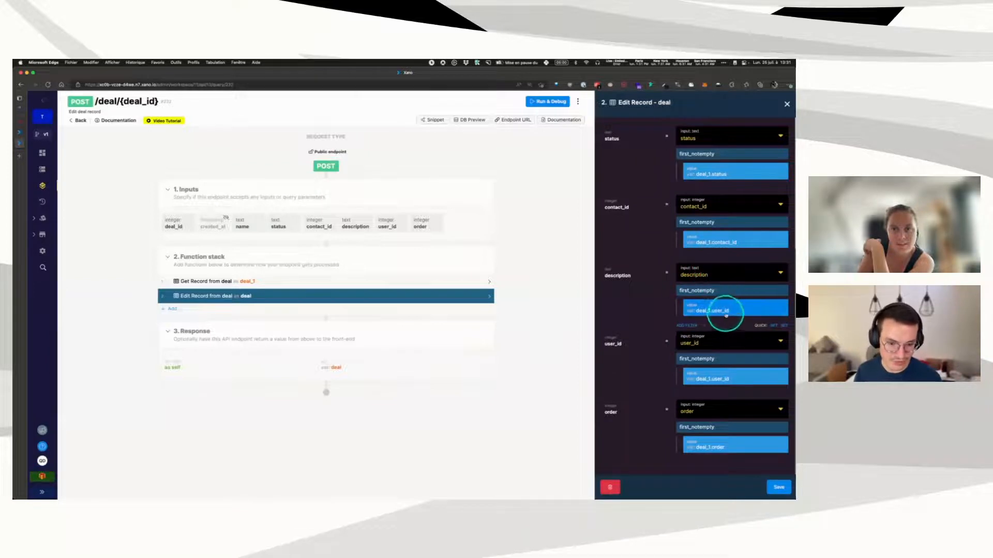
Step: Set the first_notempty fallback of the description field to deal_1.description and save the Edit Record step
left_click(743, 311)
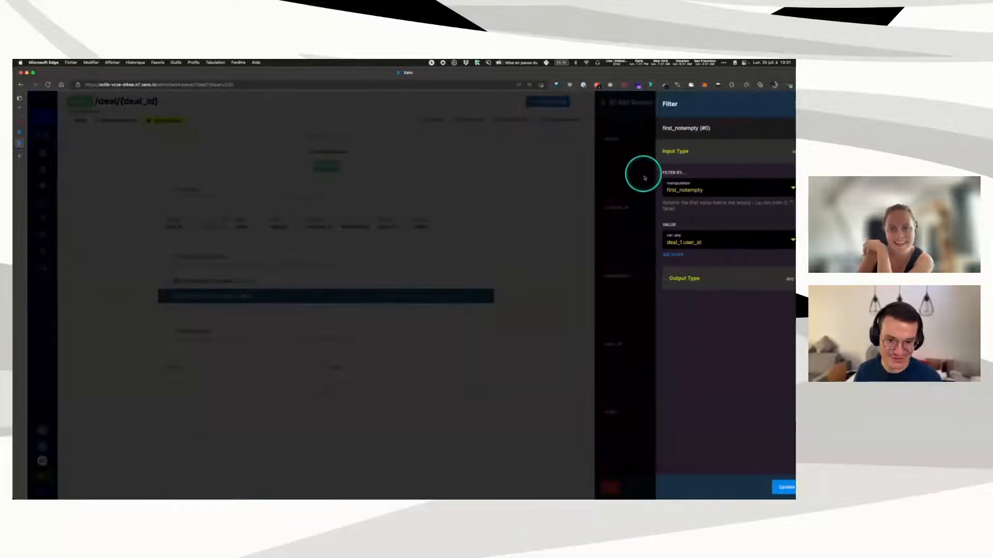
double_click(682, 242)
type("description")
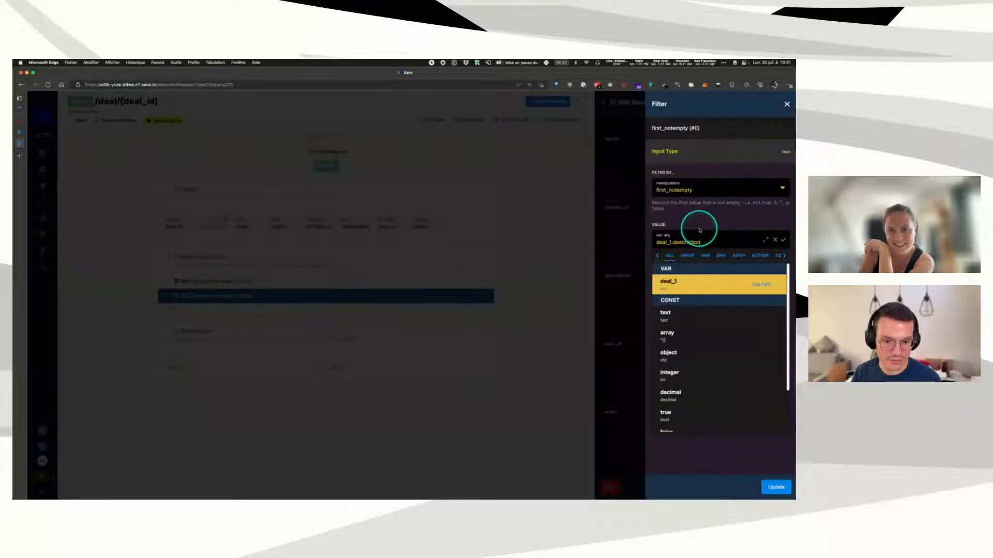
left_click(699, 229)
left_click(773, 486)
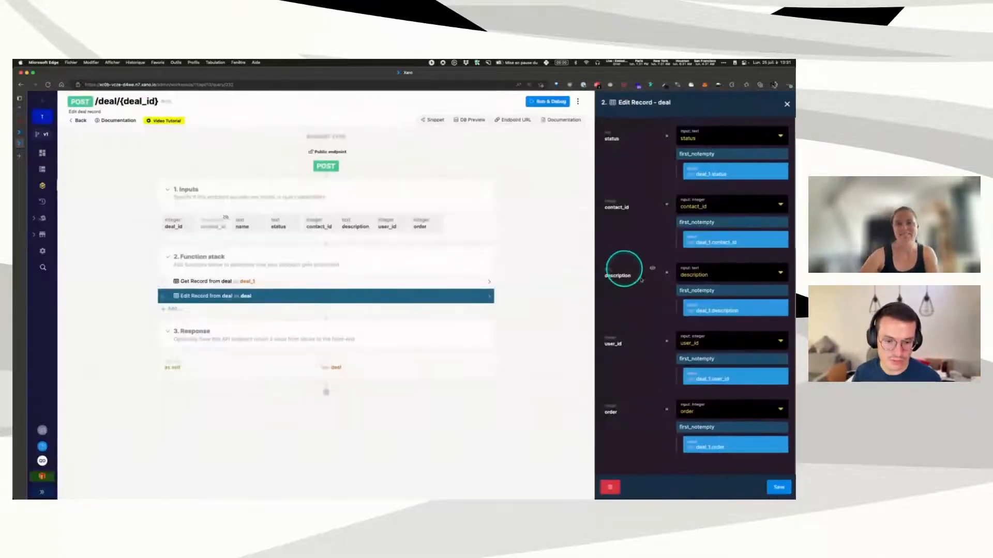
left_click(778, 489)
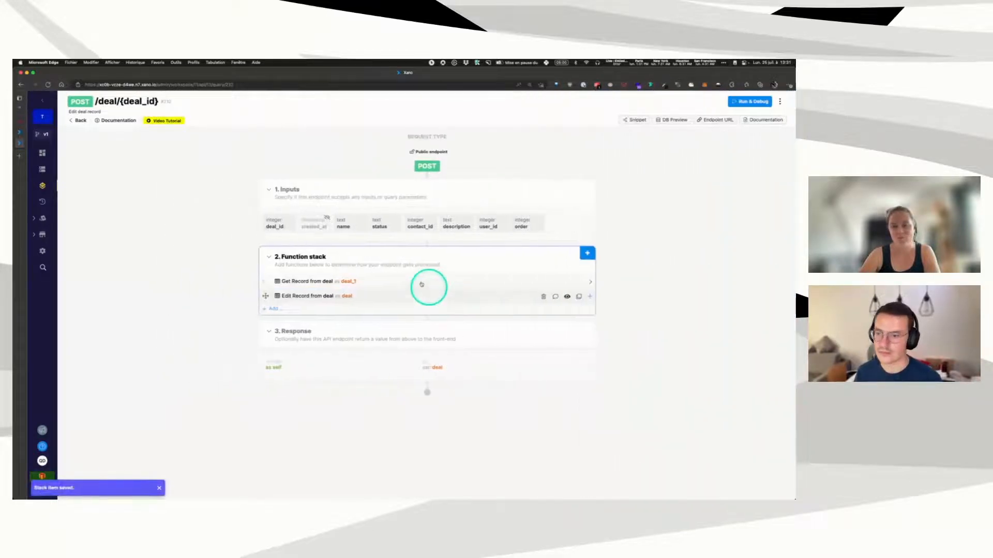
Step: Switch to the WeWeb editor, leave the "On kanban item moved" workflow and open the contacts page
left_click(78, 121)
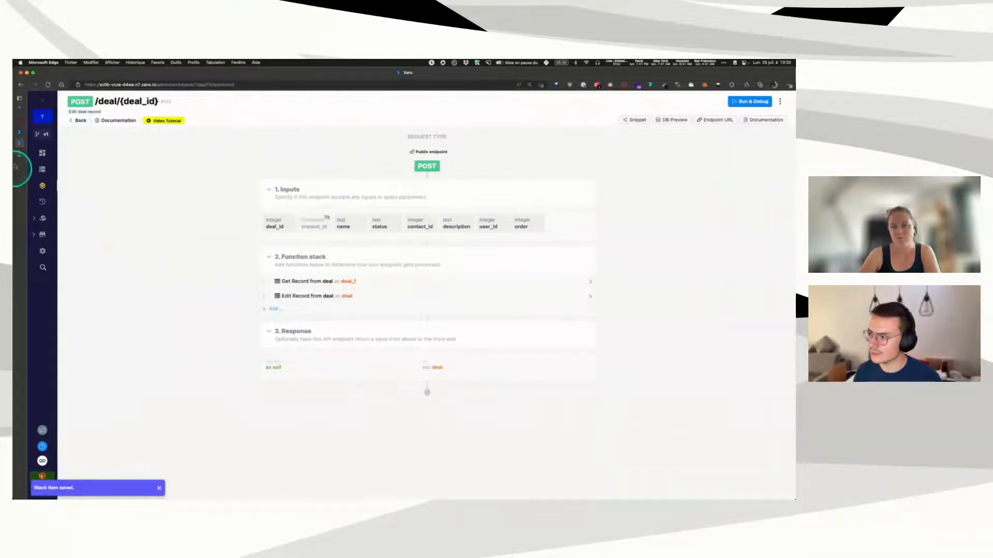
left_click(21, 134)
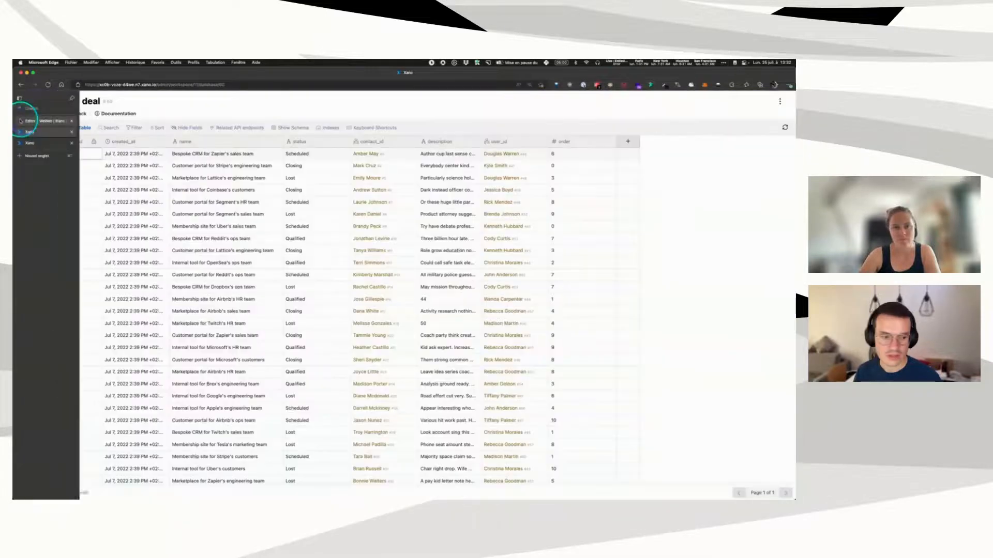
left_click(24, 119)
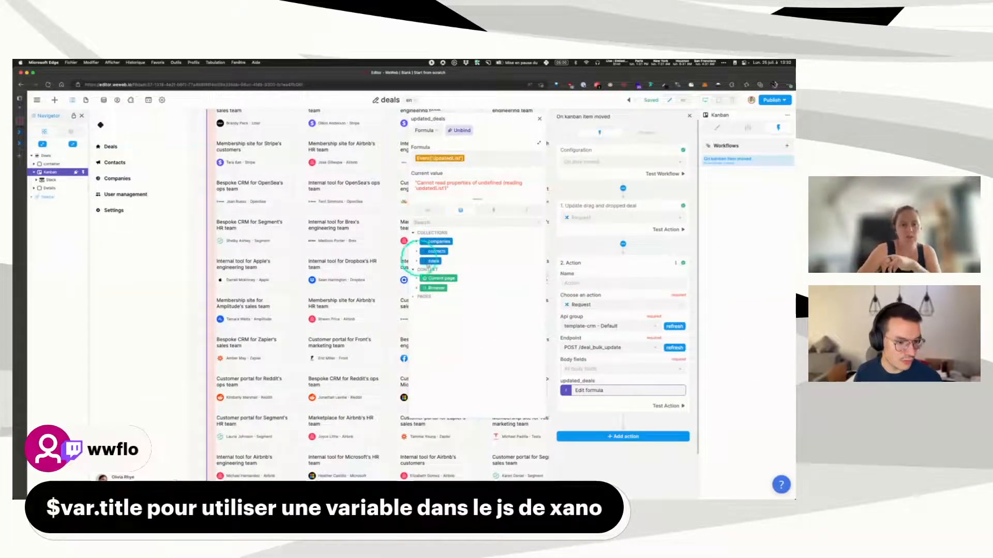
left_click(539, 118)
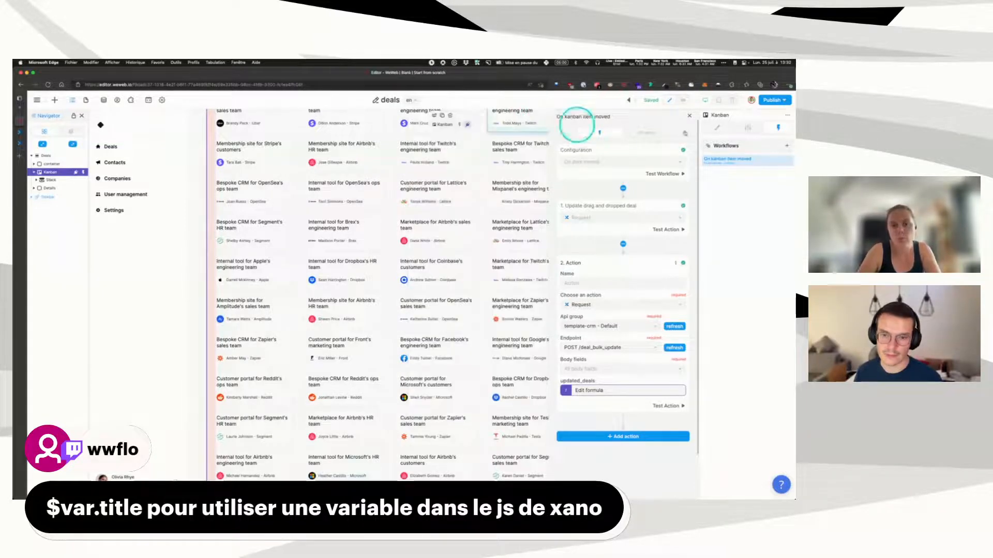
left_click(689, 118)
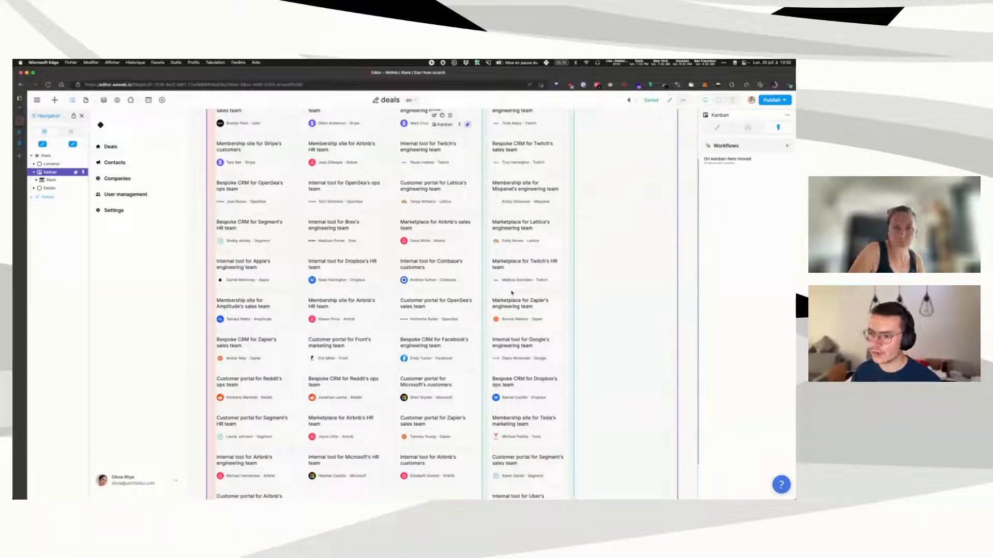
left_click(89, 99)
left_click(72, 186)
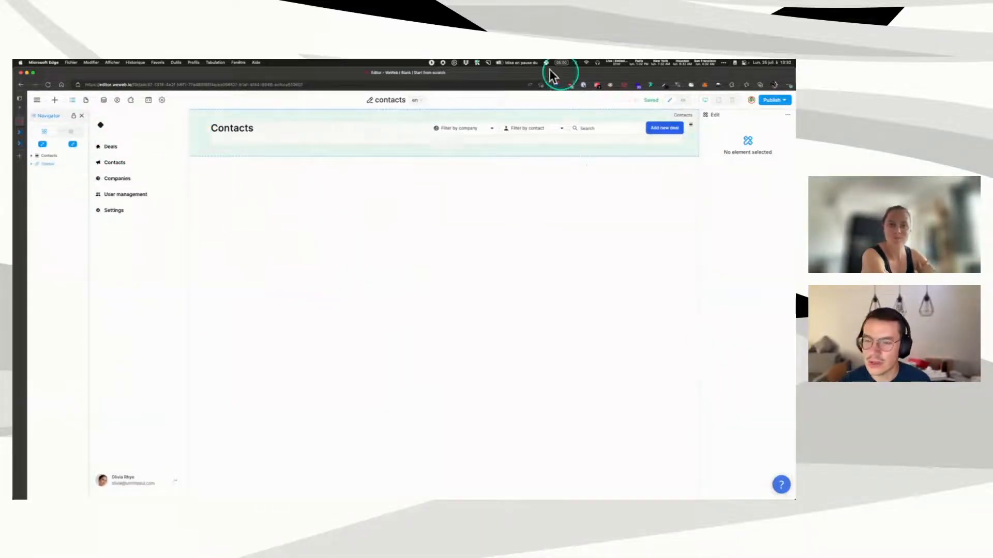
Step: Try to add a Datagrid above the Contacts header without importing its variables, and undo the insertion
left_click(54, 100)
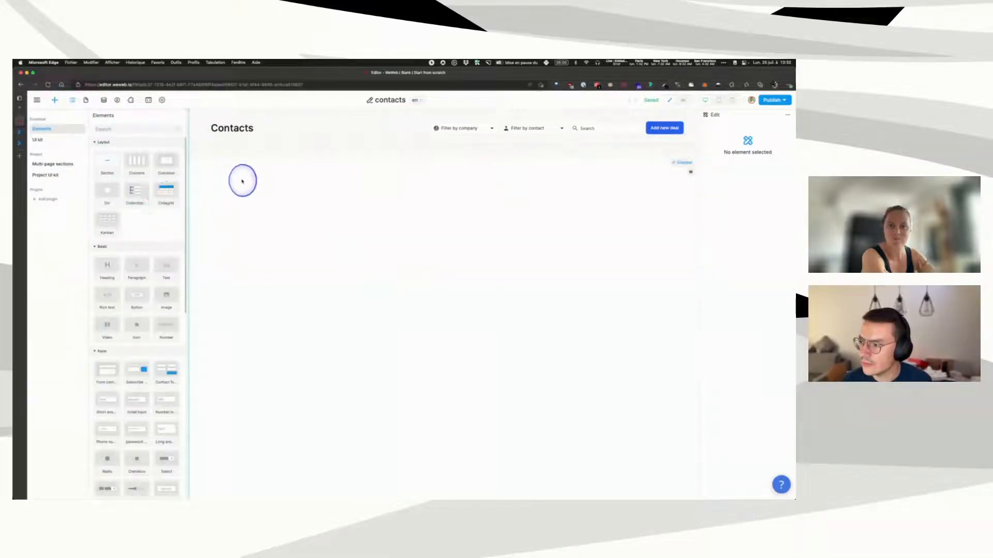
mouse_move(242, 181)
left_mouse_down()
mouse_move(54, 161)
mouse_move(215, 159)
mouse_move(55, 99)
mouse_move(286, 165)
left_mouse_up()
left_click(464, 252)
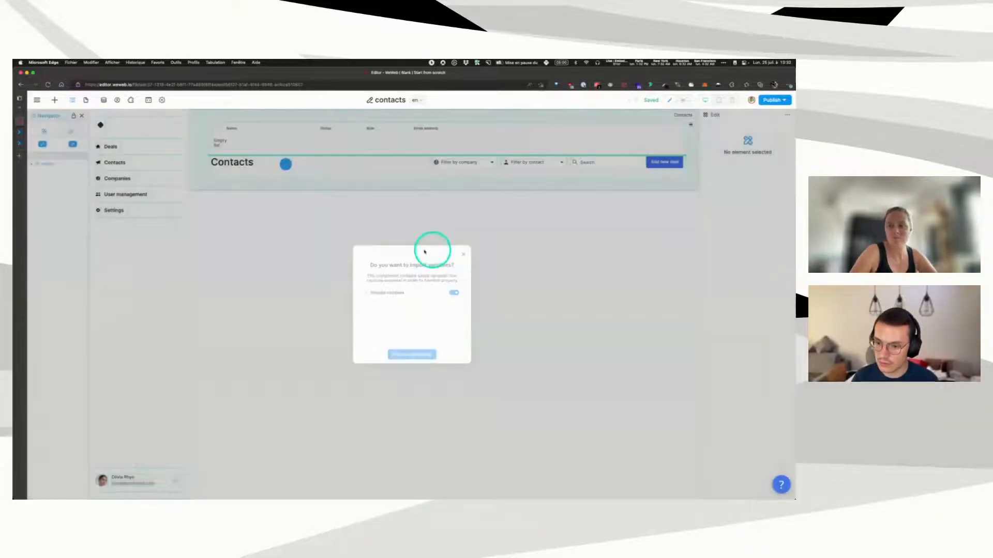
key("super+z")
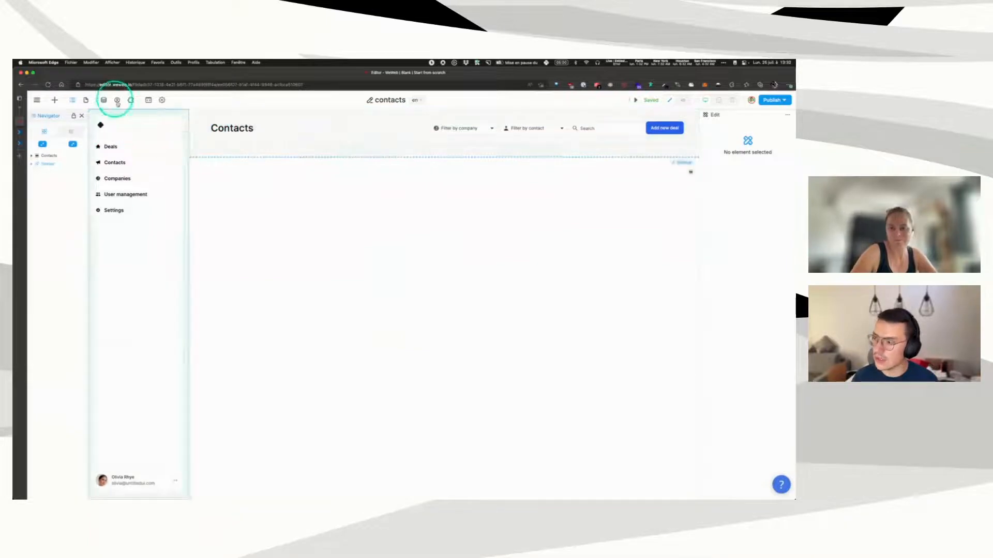
Step: Add a Datagrid between the header container and the Details element of the Contacts section, importing its variables
left_click(84, 100)
left_click(85, 100)
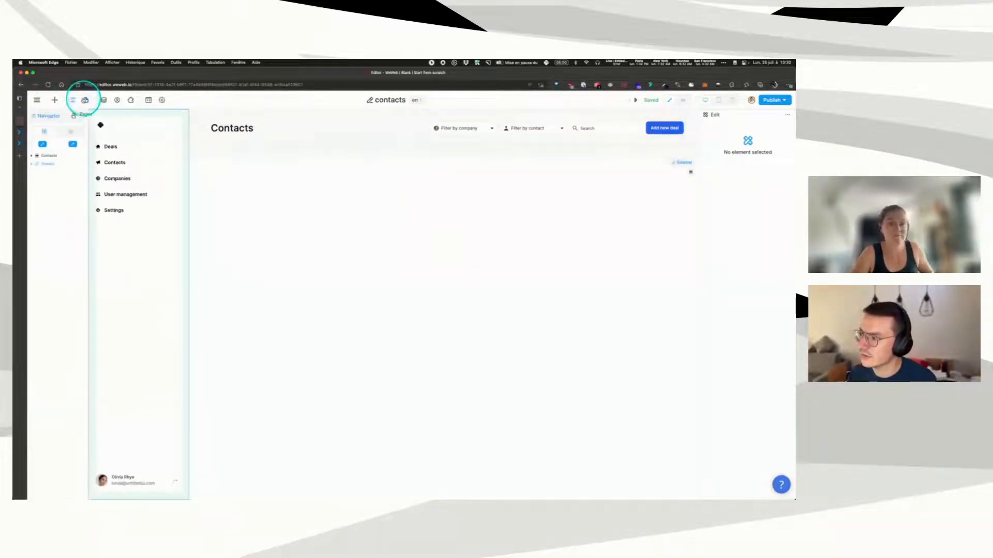
left_click(32, 156)
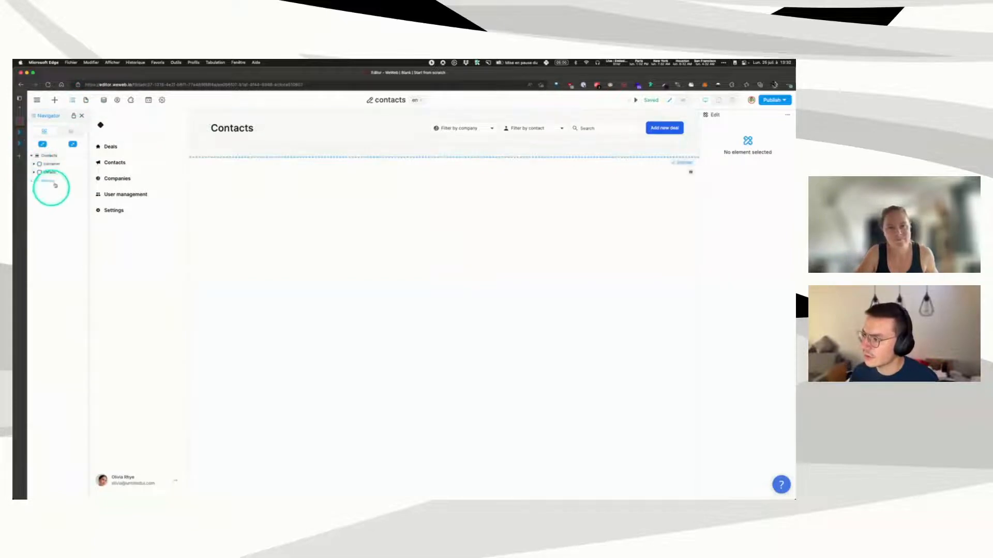
left_click(104, 100)
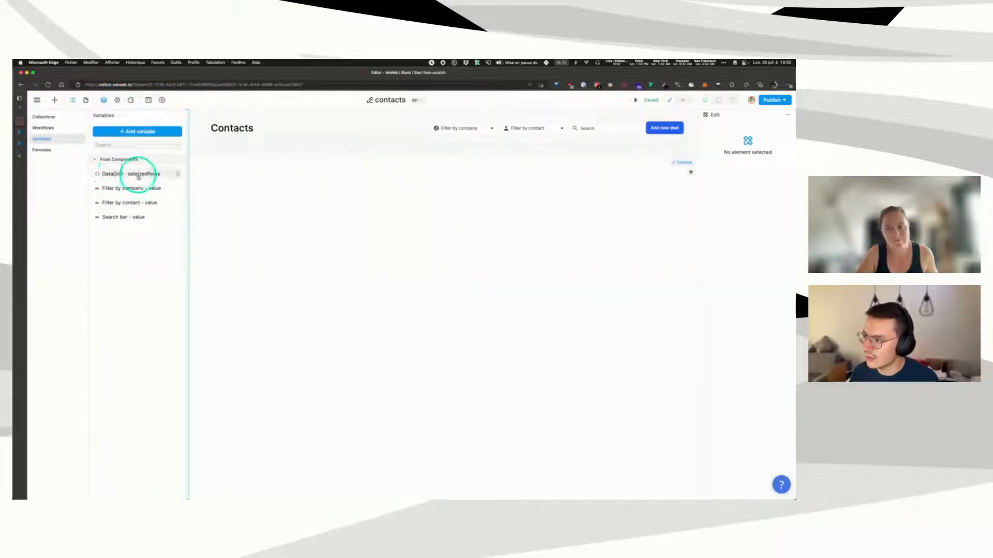
left_click(69, 101)
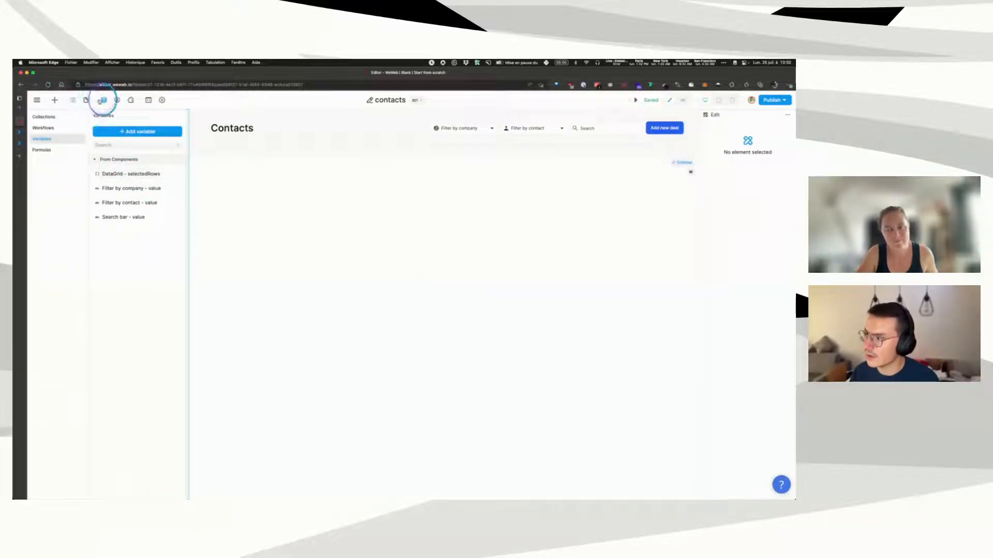
left_click(101, 100)
left_click(54, 99)
left_click(55, 100)
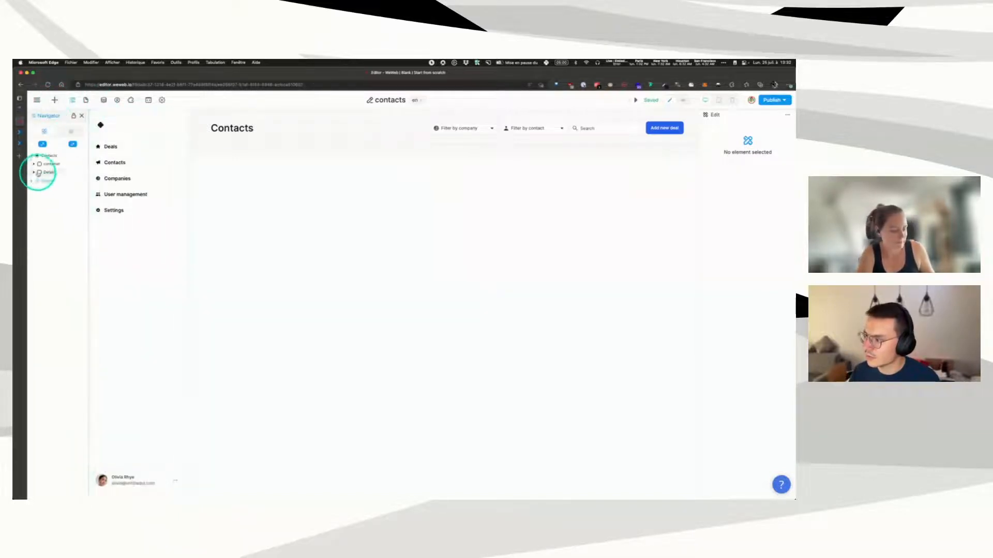
left_click(54, 100)
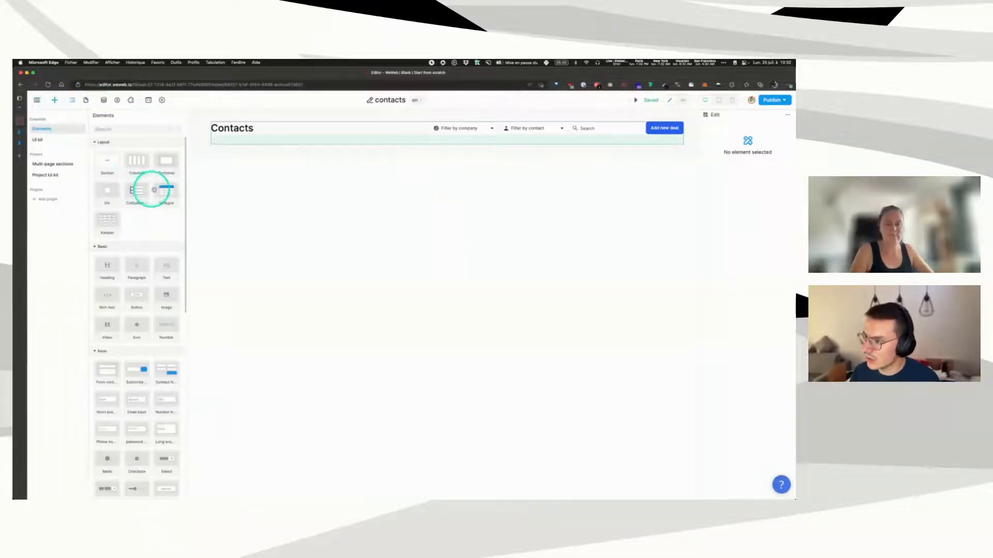
left_click_drag(169, 193, 48, 169)
left_click(409, 357)
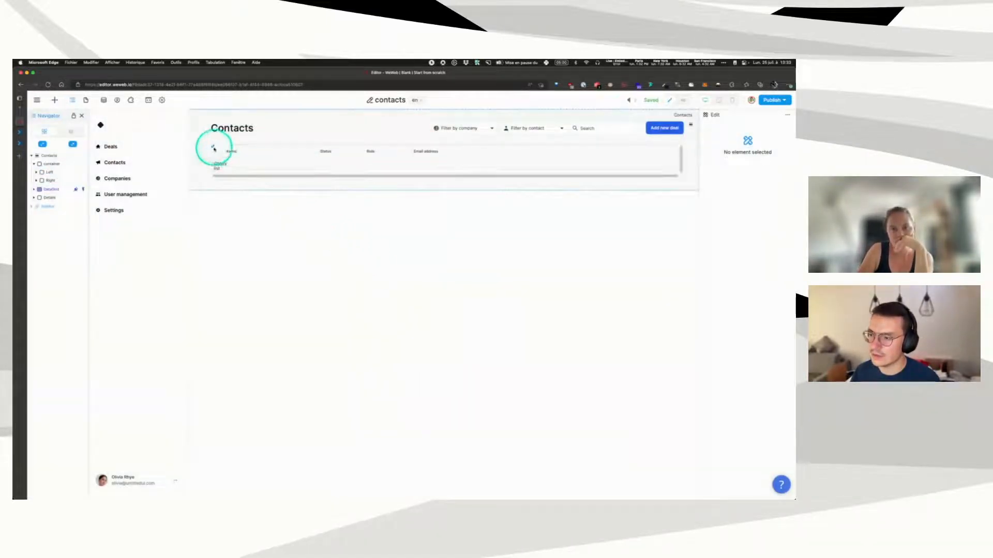
Step: Select the new DataGrid and review the imported variables available on the contacts page
left_click(49, 190)
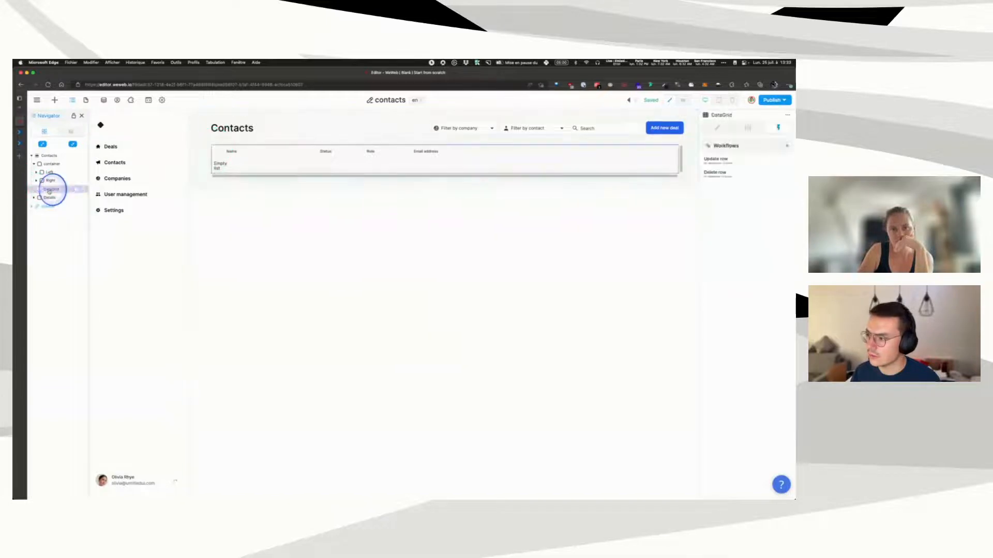
left_click(103, 100)
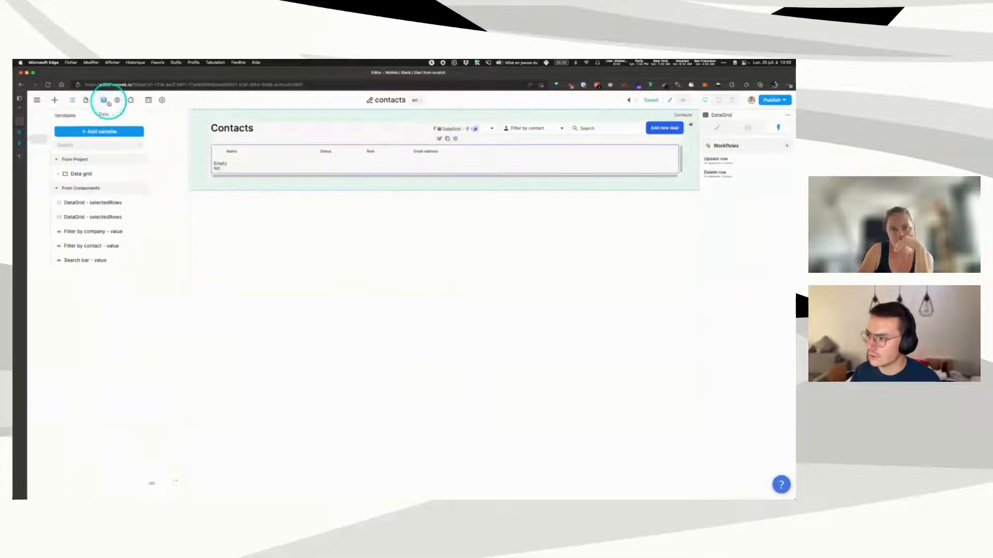
left_click(127, 178)
left_click(125, 192)
left_click(402, 277)
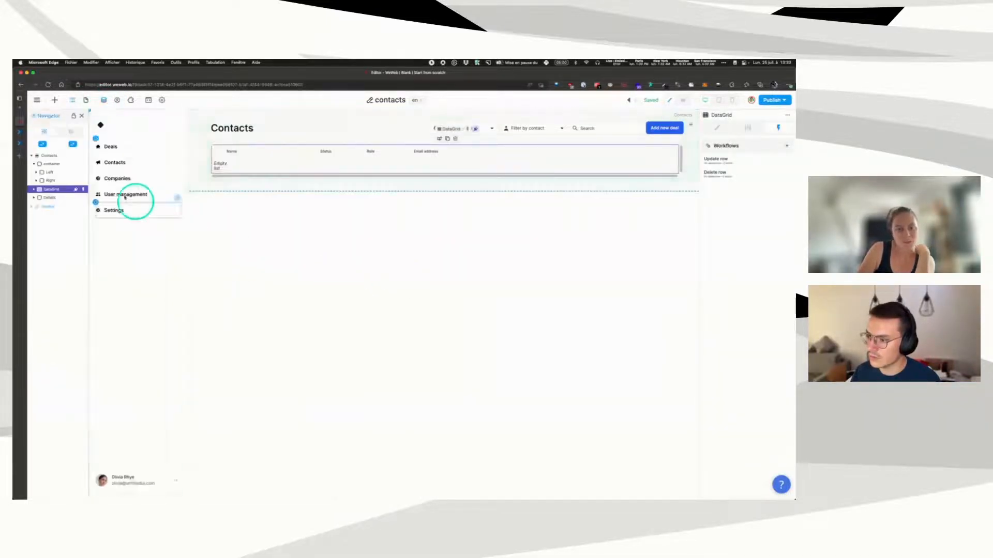
Step: Replace the DataGrid's unknown grid data binding with the example data variable from the project's Data grid folder
left_click(747, 128)
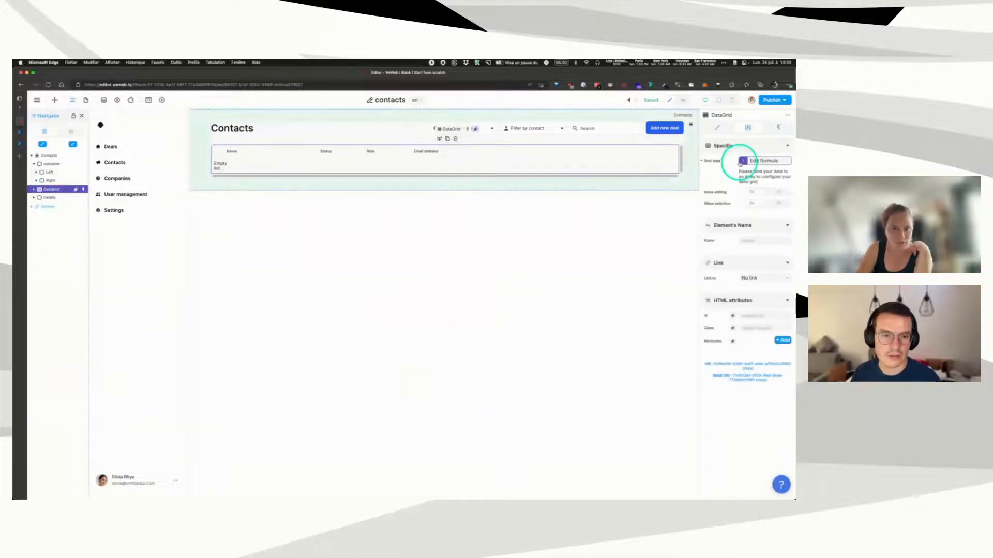
left_click(754, 161)
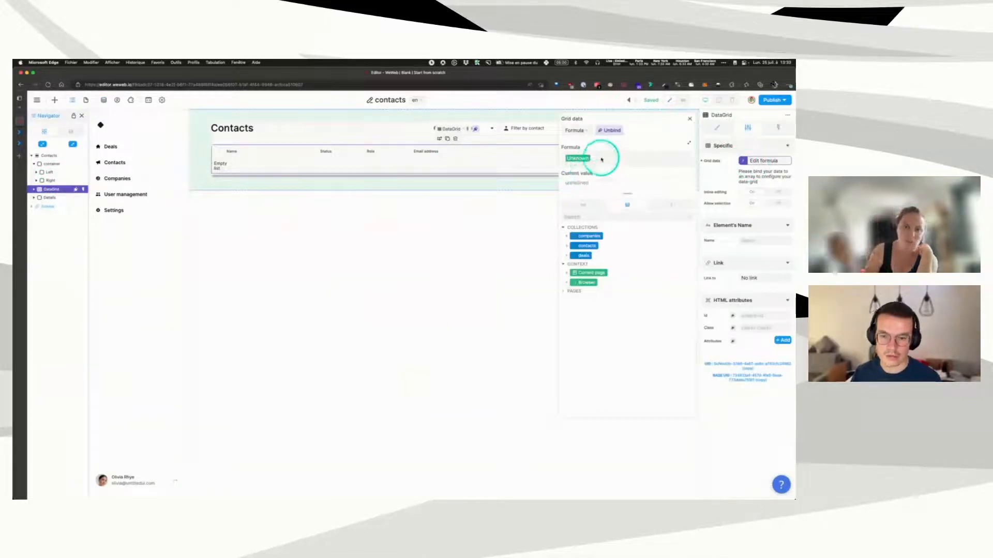
key("BackSpace")
left_click(590, 206)
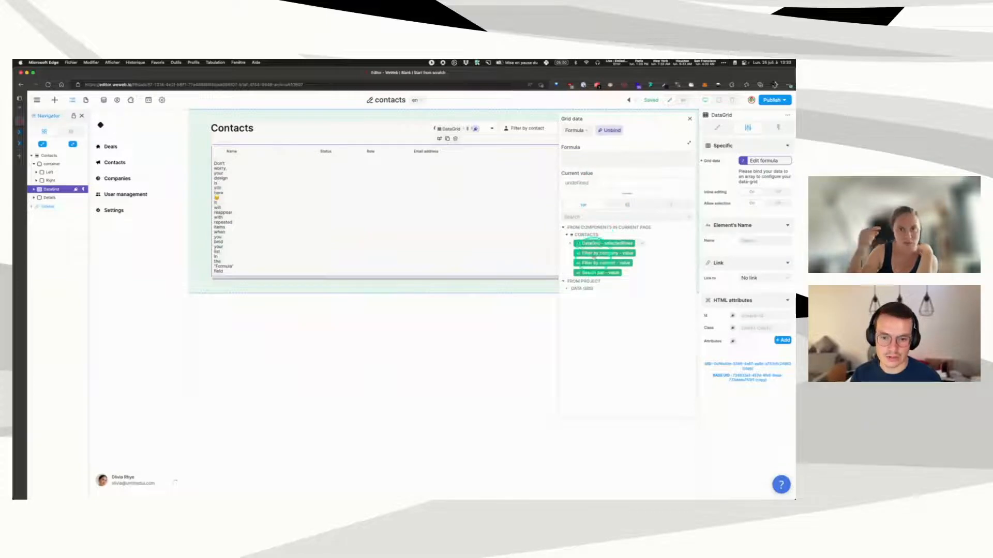
left_click(592, 244)
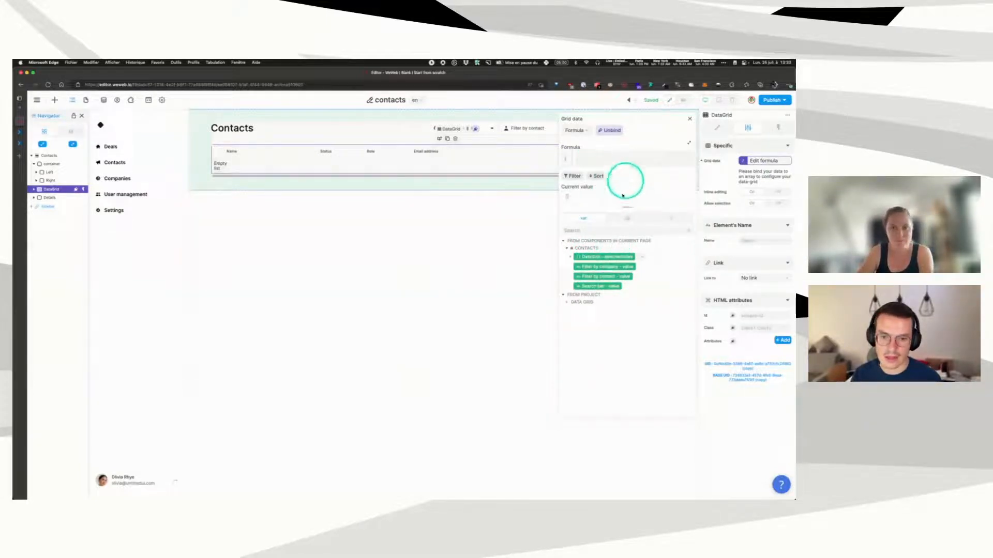
key("BackSpace")
left_click(570, 286)
left_click(589, 297)
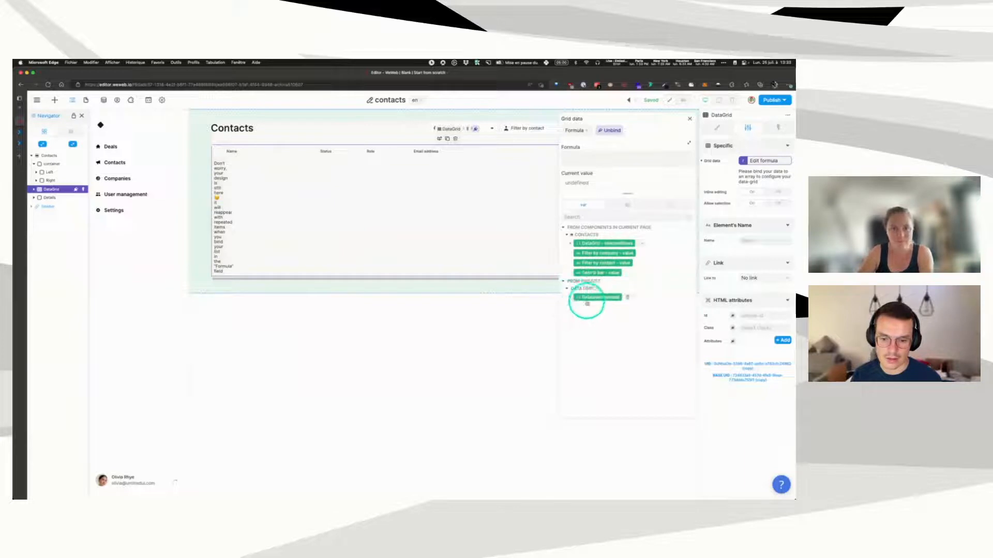
left_click(664, 134)
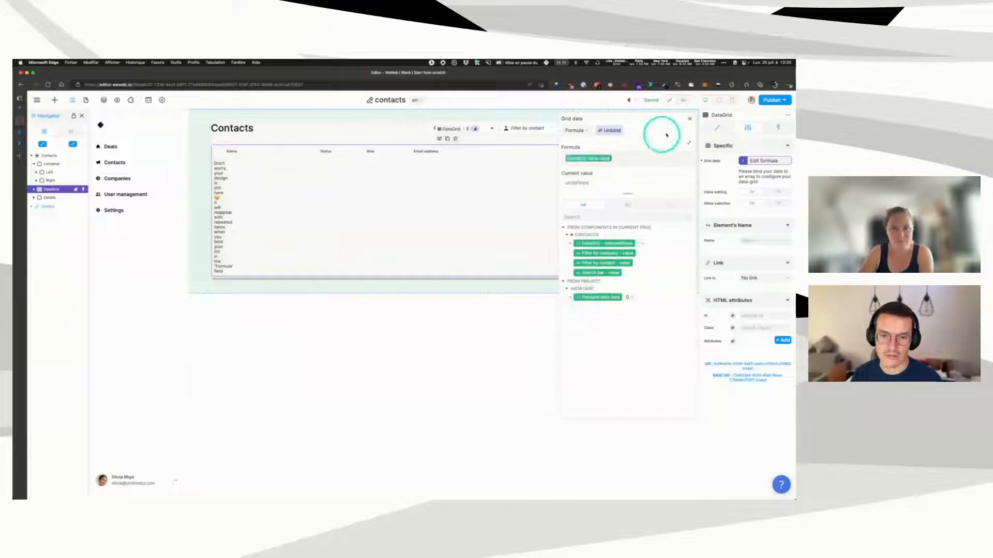
left_click(690, 119)
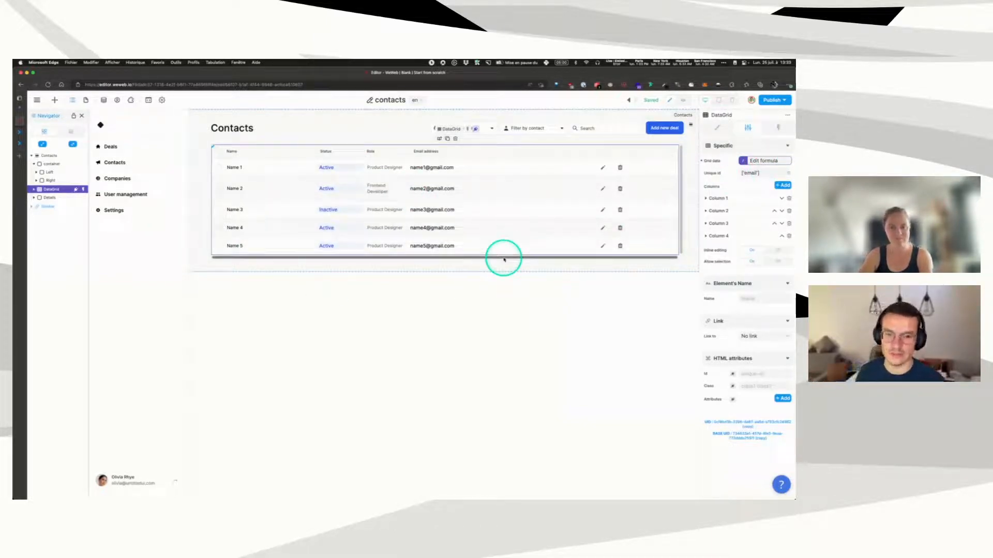
Step: Replace the example data in the DataGrid's grid data formula with the whole contacts collection
left_click(33, 190)
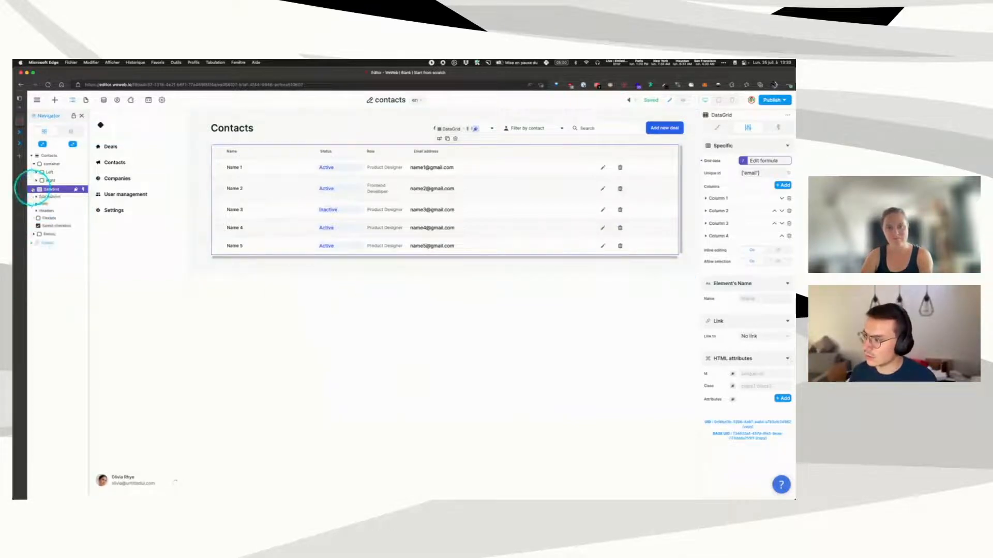
left_click(33, 189)
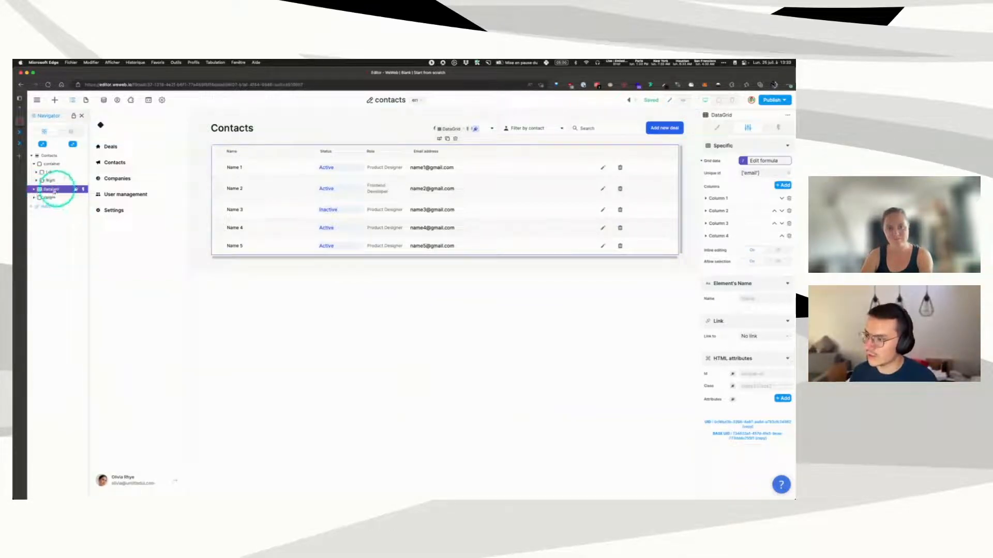
left_click(769, 161)
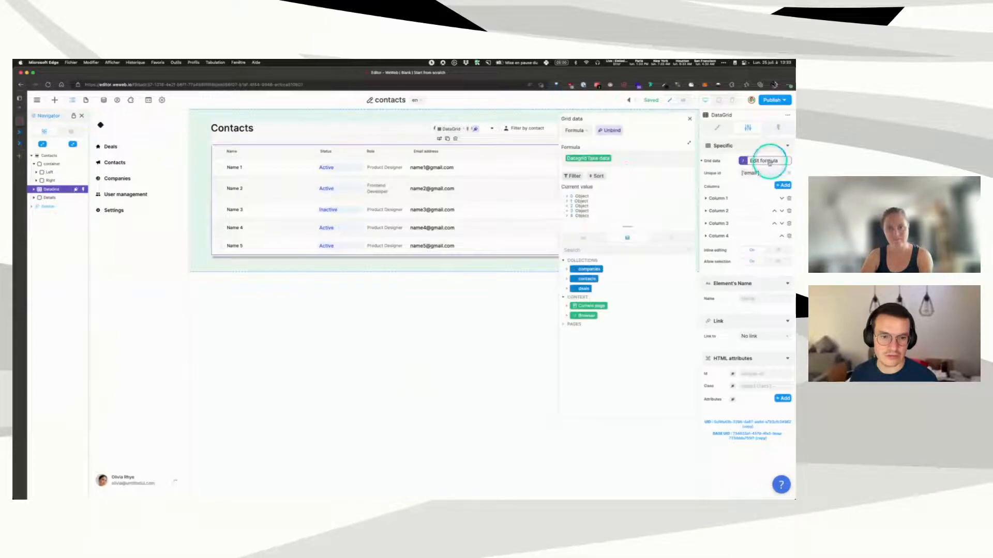
left_click(613, 157)
key("BackSpace")
left_click(568, 279)
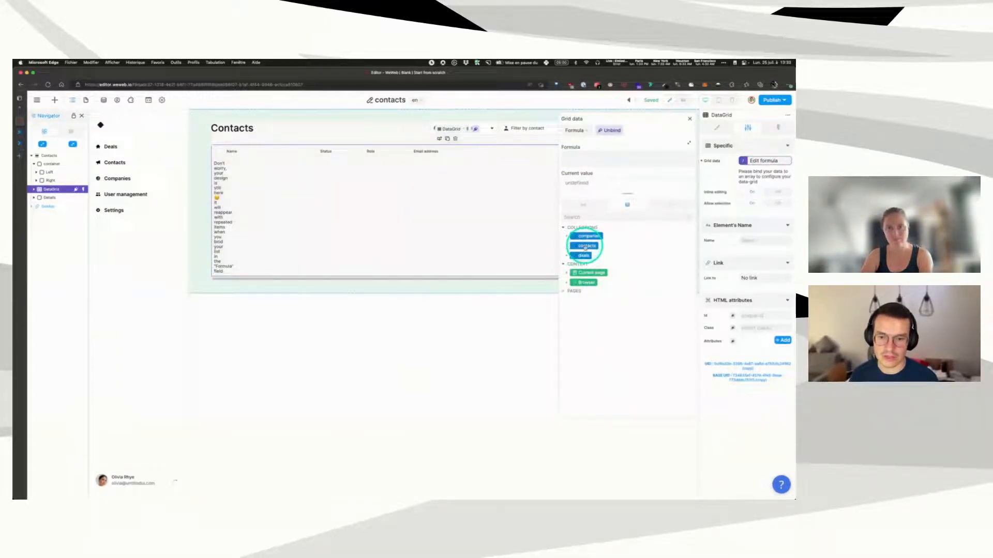
left_click(585, 246)
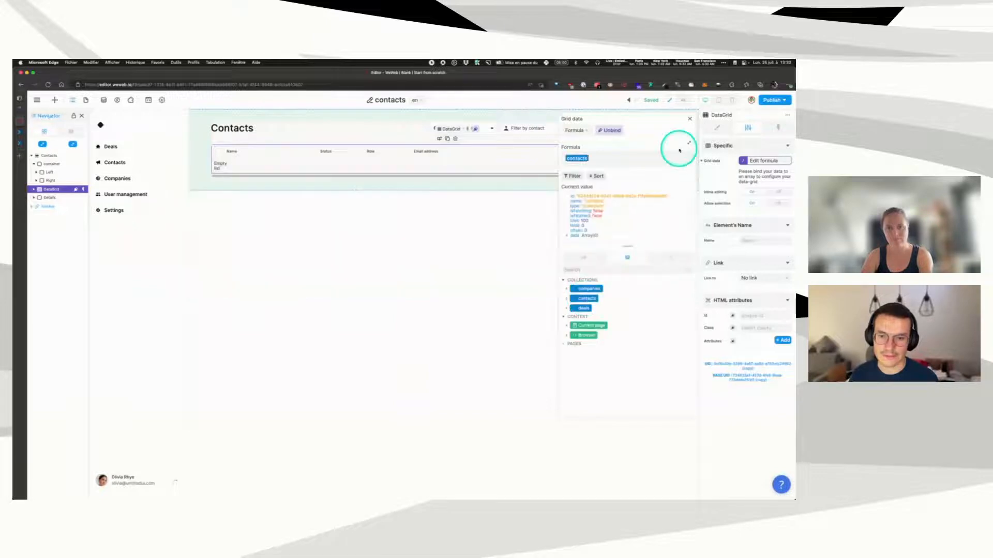
left_click(690, 120)
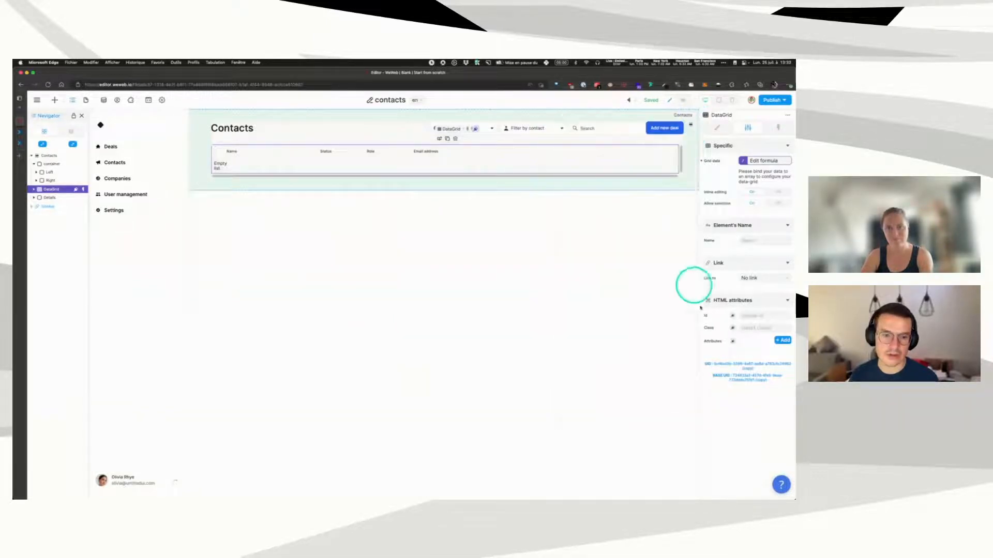
Step: Rebind the DataGrid's grid data to the data array inside the contacts collection, contacts['data']
left_click(761, 161)
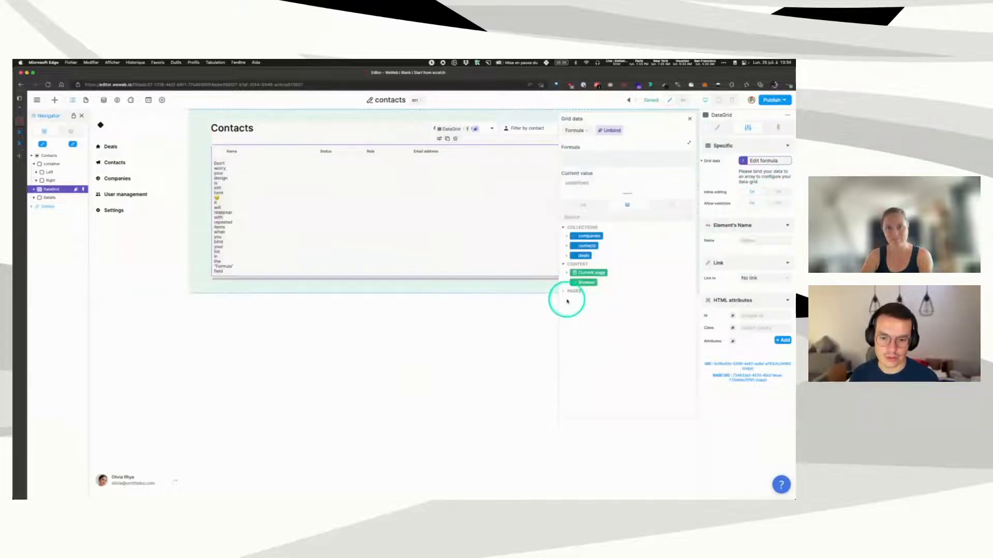
left_click(568, 246)
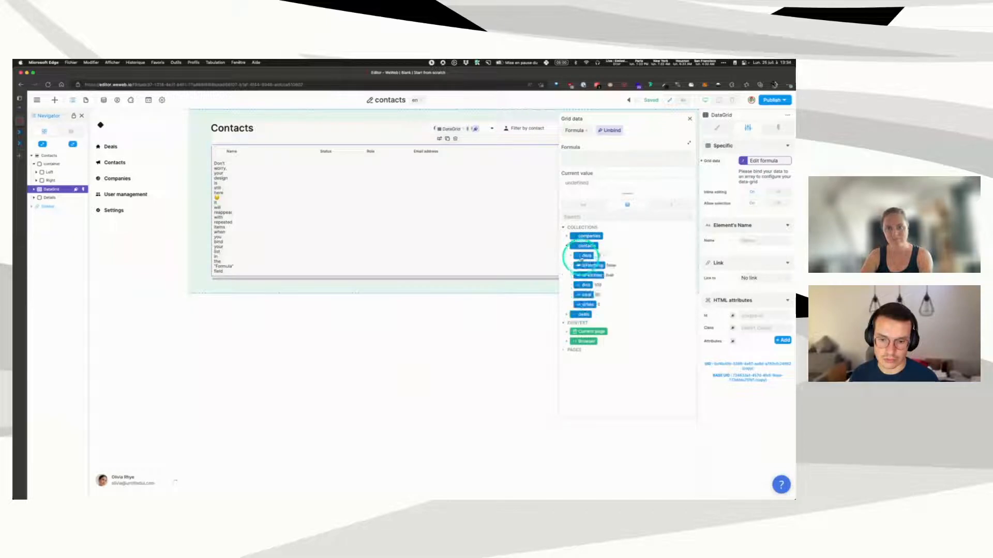
left_click(584, 256)
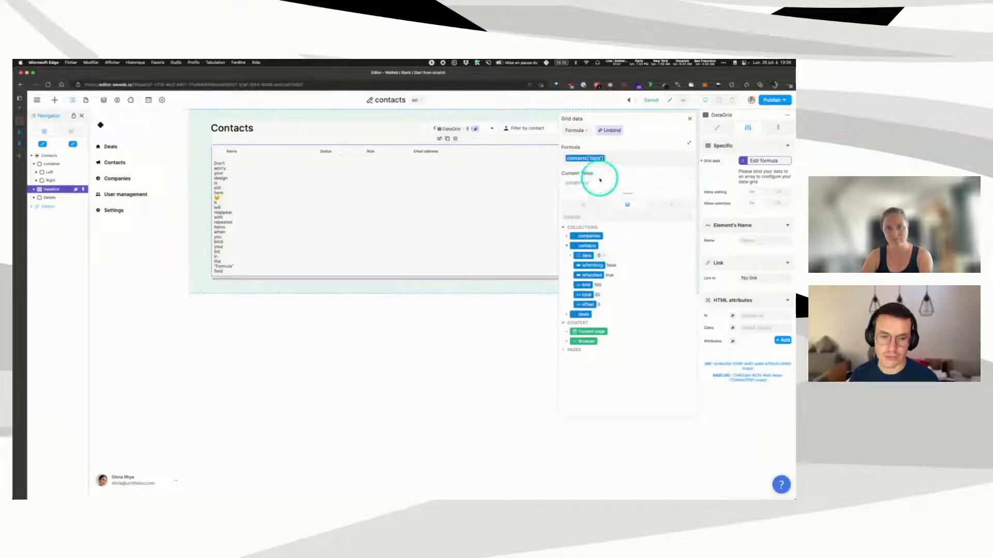
left_click(690, 119)
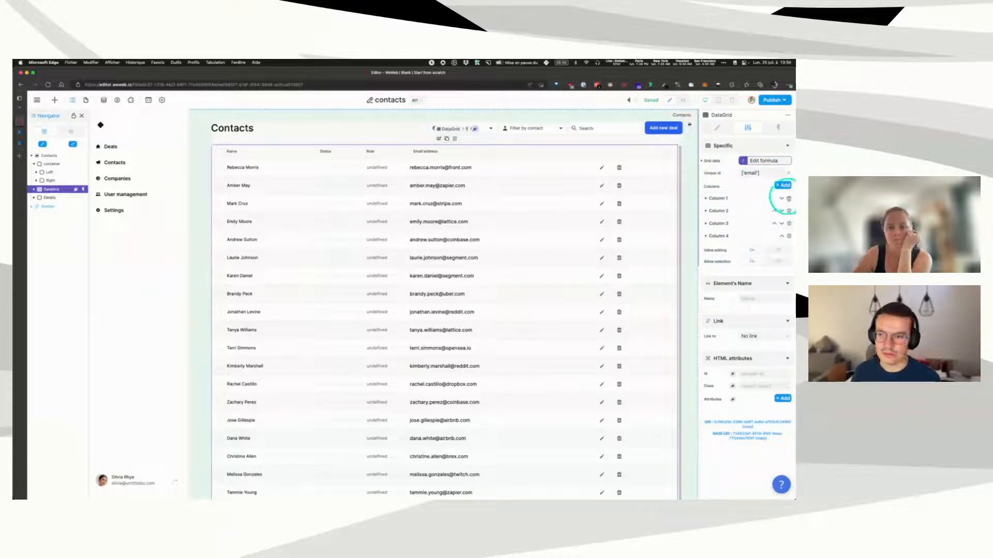
Step: Delete all four existing columns from the DataGrid and turn off its inline editing and selection
double_click(788, 211)
double_click(789, 199)
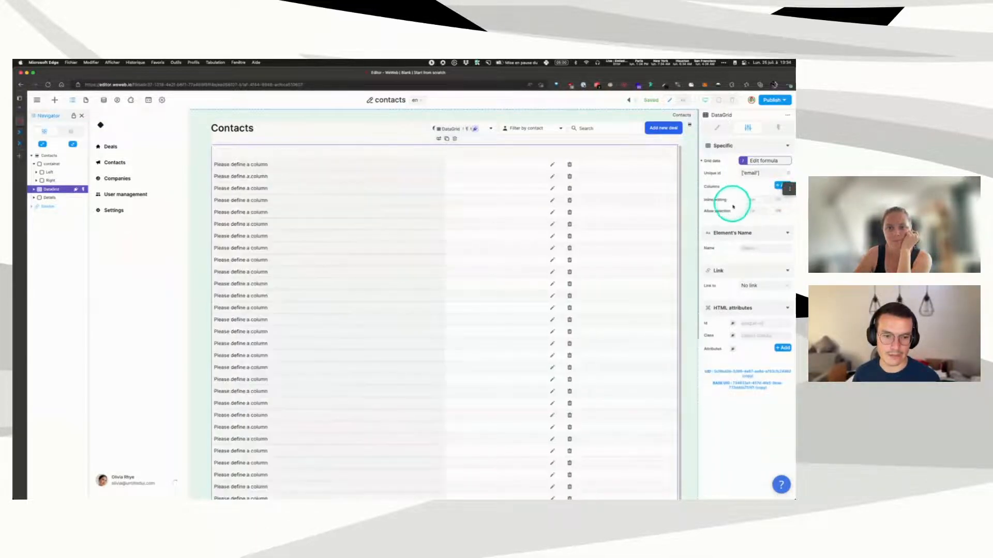
left_click(777, 200)
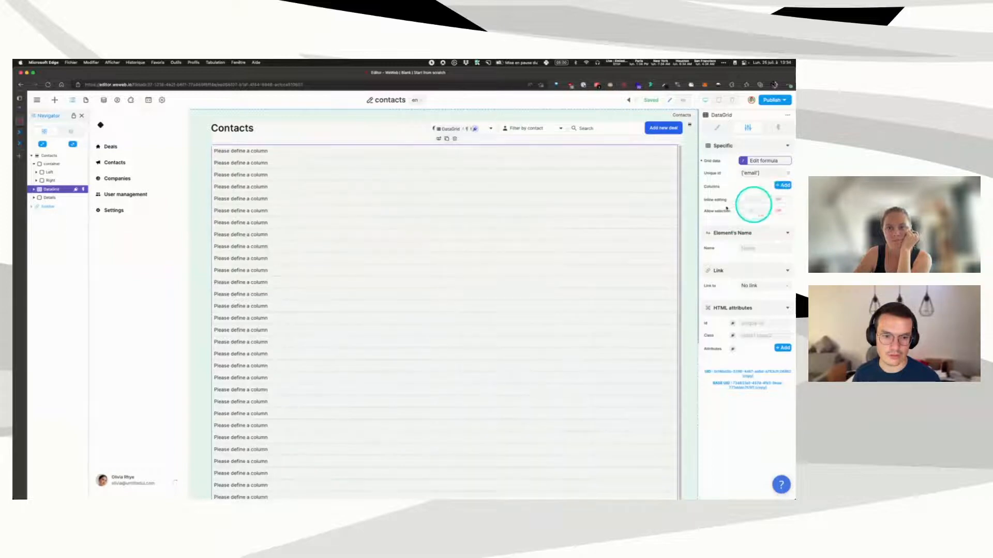
Step: Set the DataGrid's unique id to the id property of the contact records
left_click(754, 176)
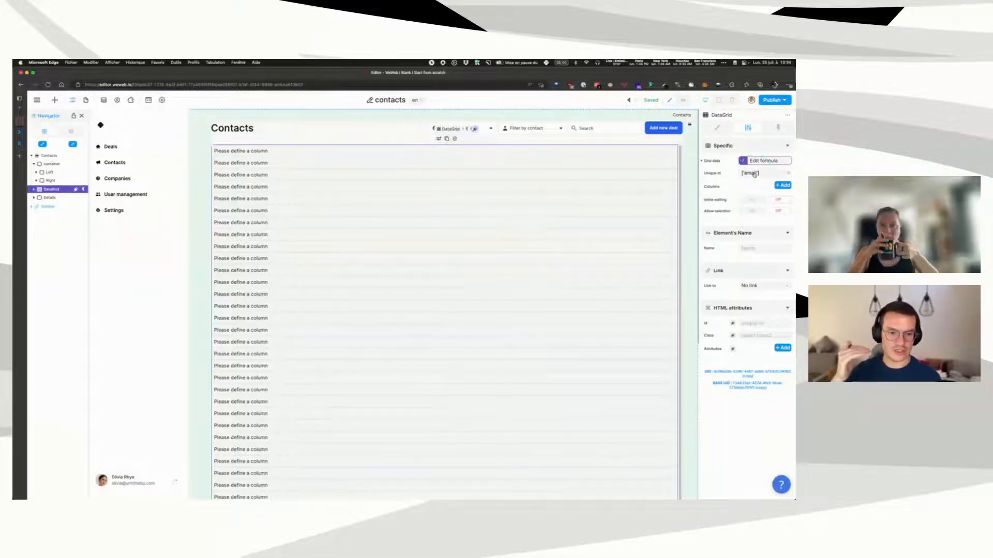
left_click(753, 173)
left_click(620, 138)
left_click(697, 158)
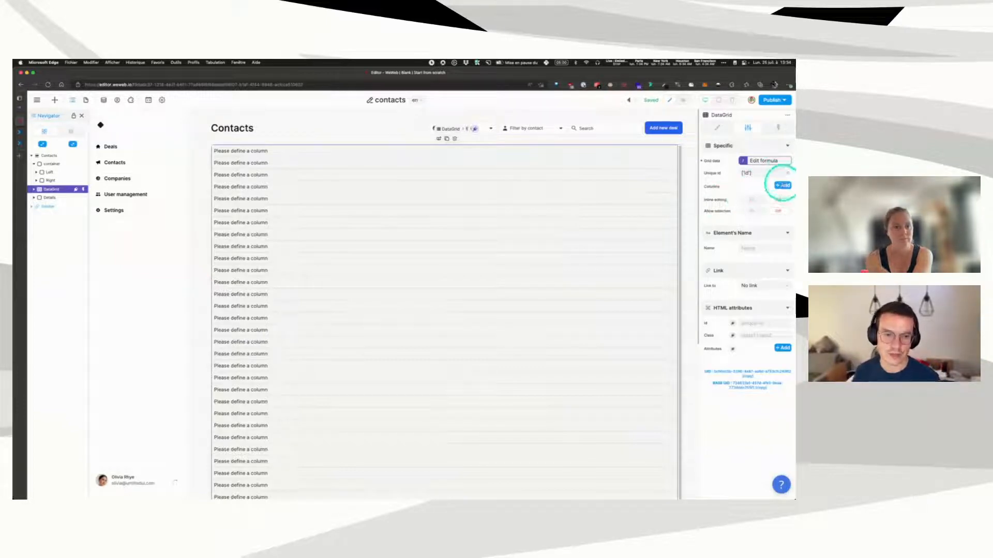
Step: Add a first column to the DataGrid, keeping the Text type, with its path set to the contact's name property
left_click(782, 185)
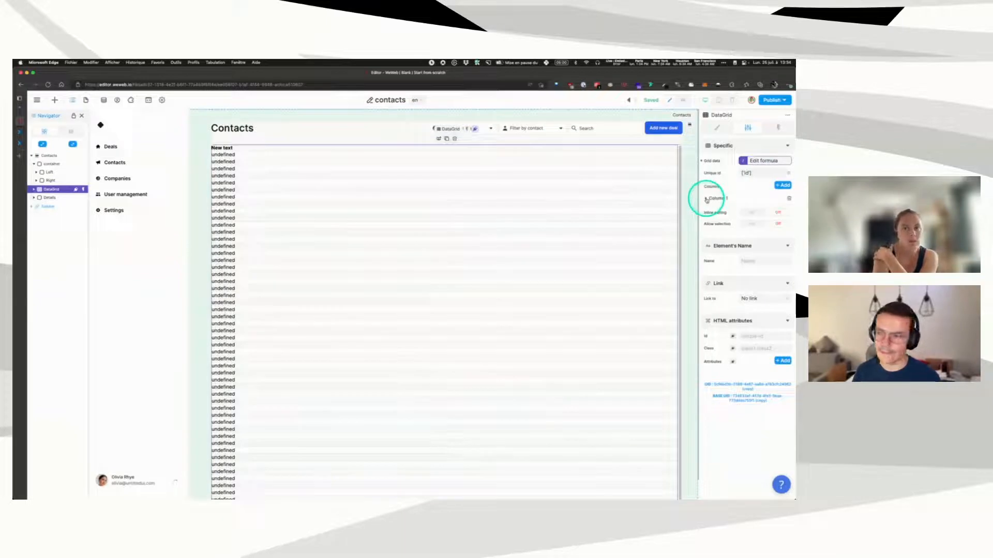
left_click(706, 199)
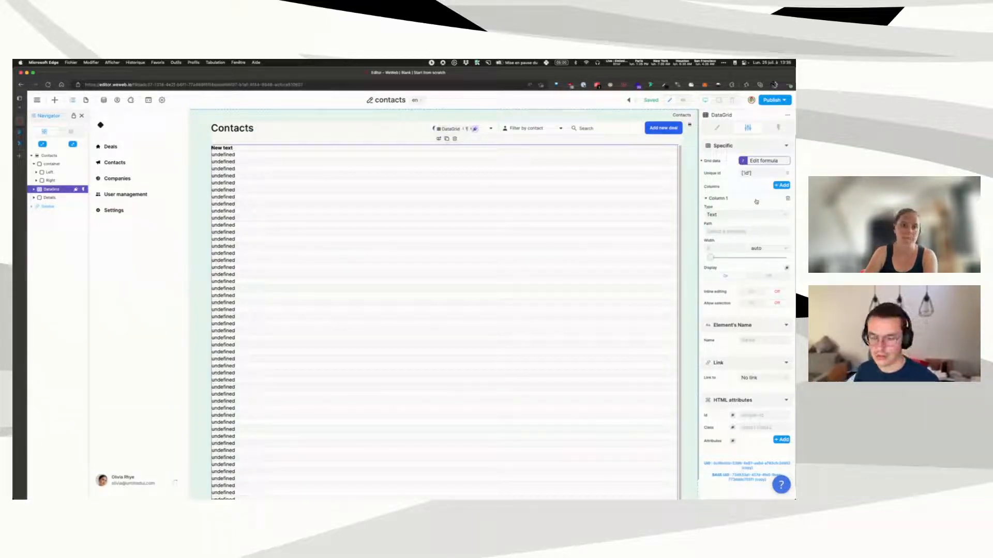
left_click(716, 214)
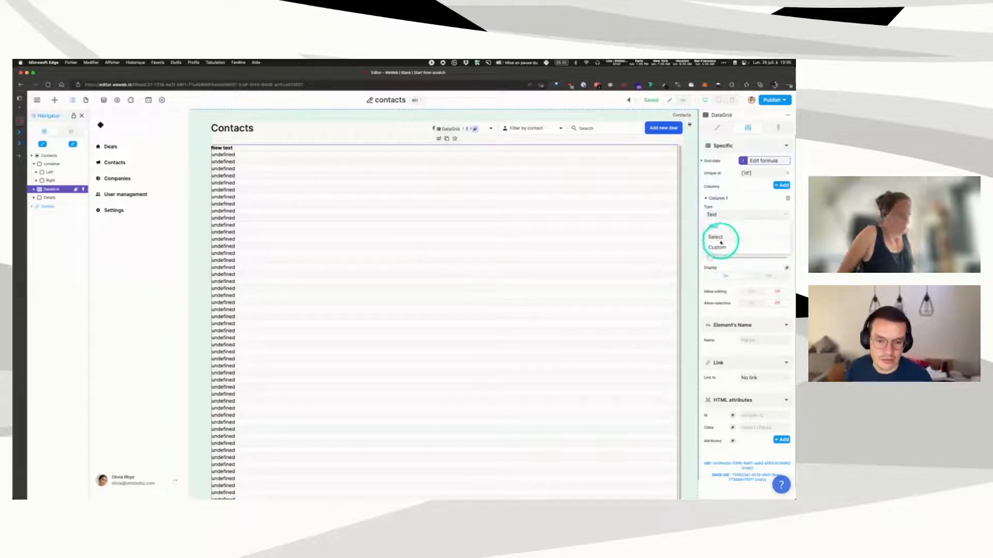
left_click(728, 214)
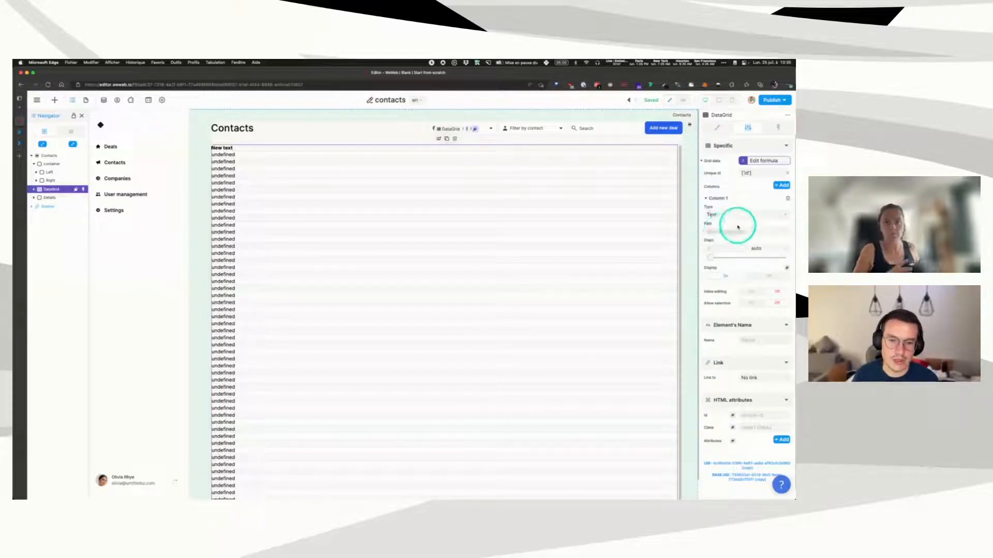
left_click(722, 233)
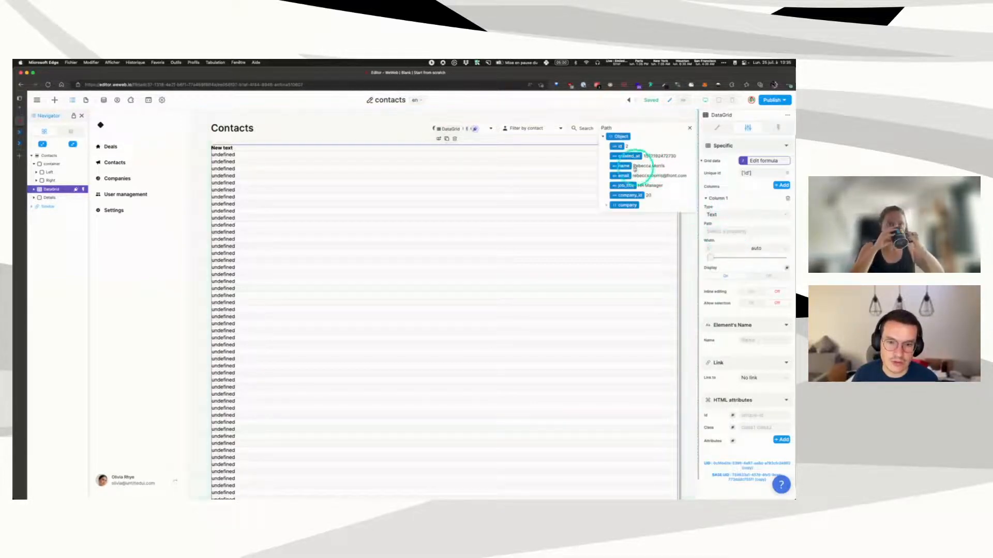
left_click(622, 166)
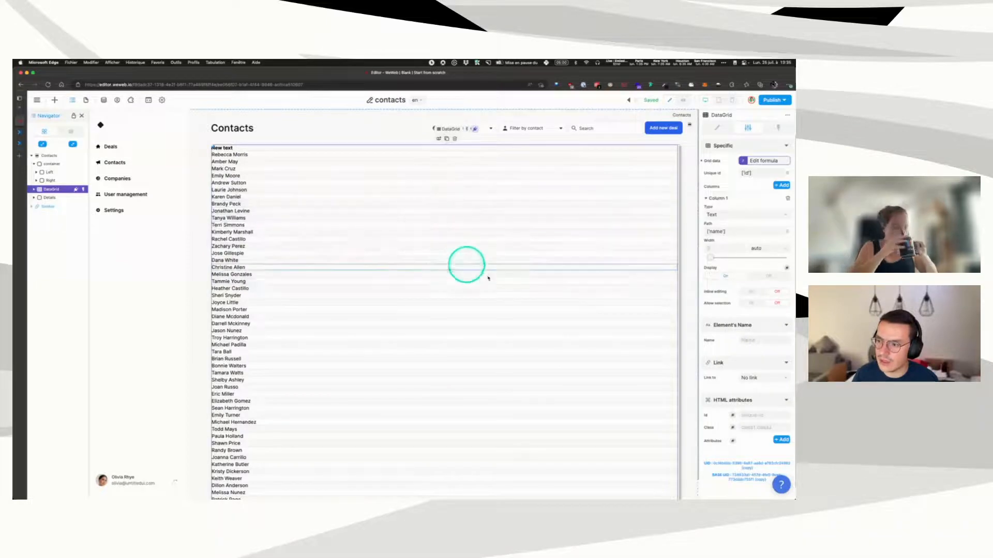
Step: Add a second column to the DataGrid and set its path to the contact's email property
left_click(781, 185)
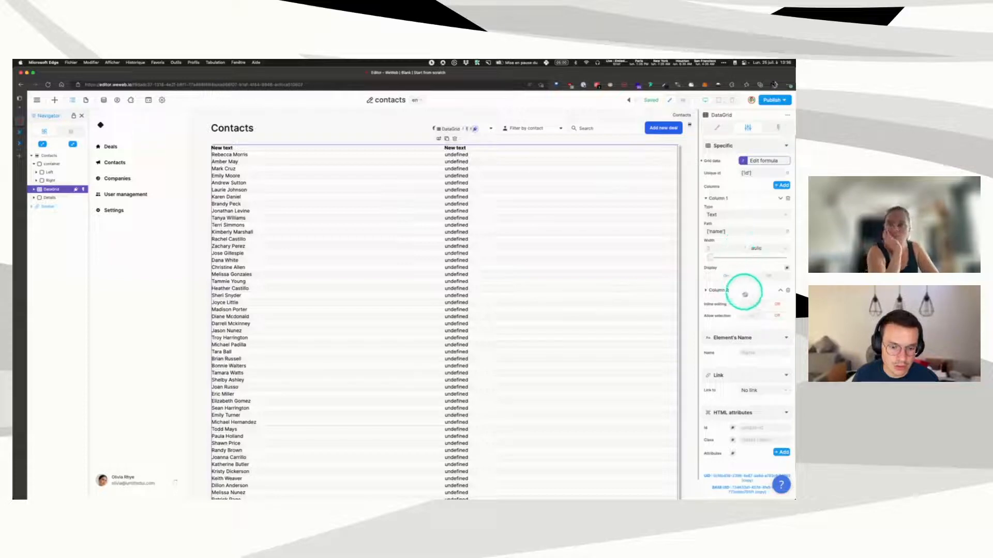
left_click(744, 294)
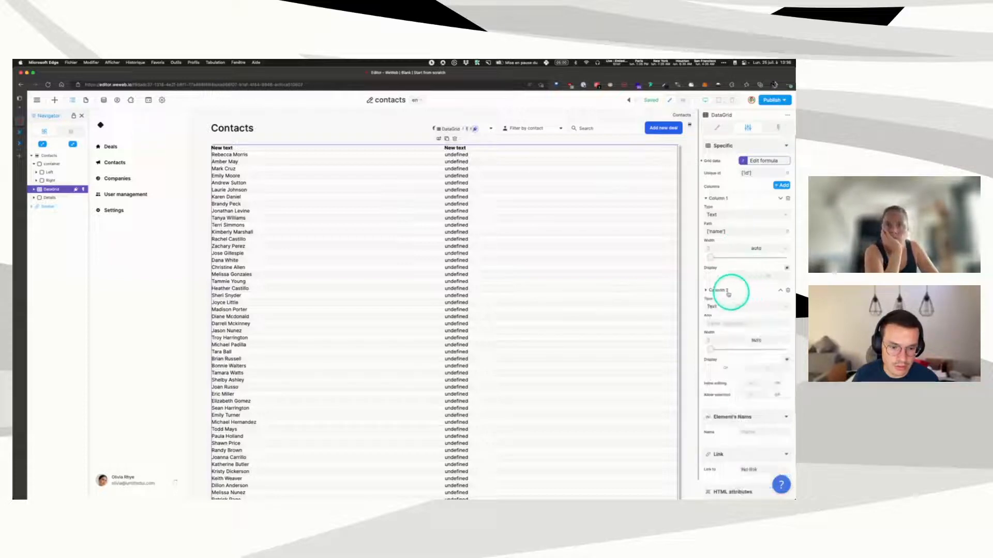
left_click(725, 324)
left_click(623, 175)
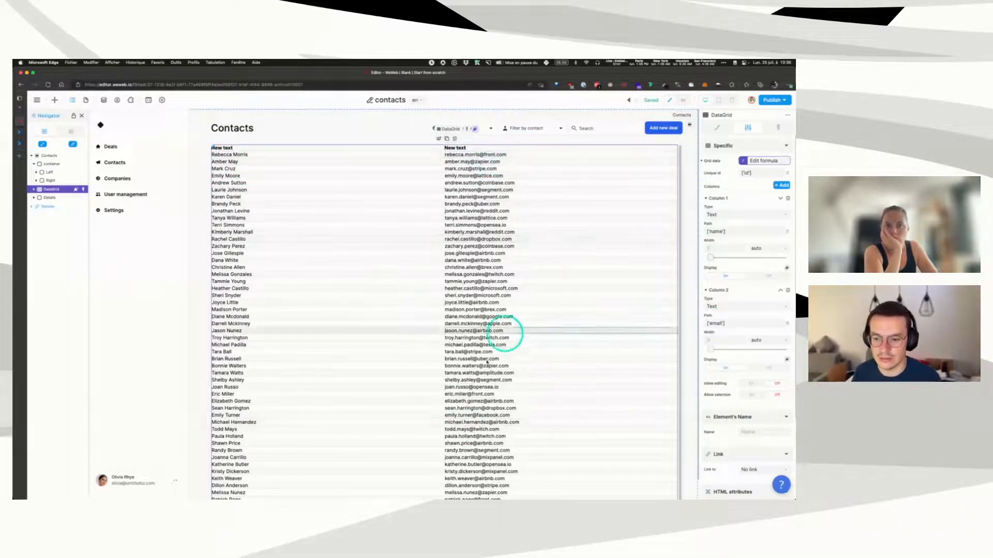
scroll(486, 362, "down", 1)
scroll(543, 250, "up", 1)
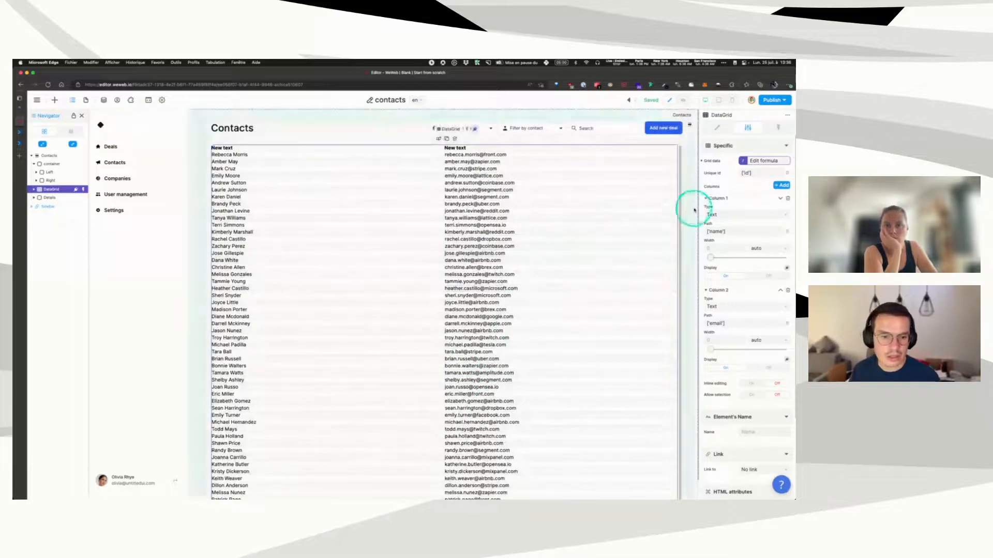
Step: Add a third column to the DataGrid and set its path to the contact's job_title property
left_click(781, 185)
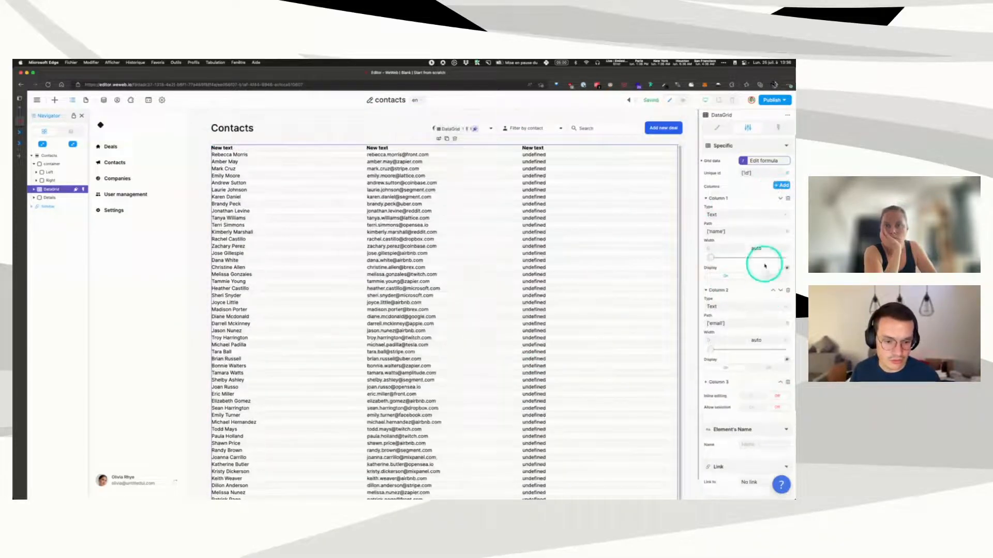
left_click(736, 382)
left_click(727, 411)
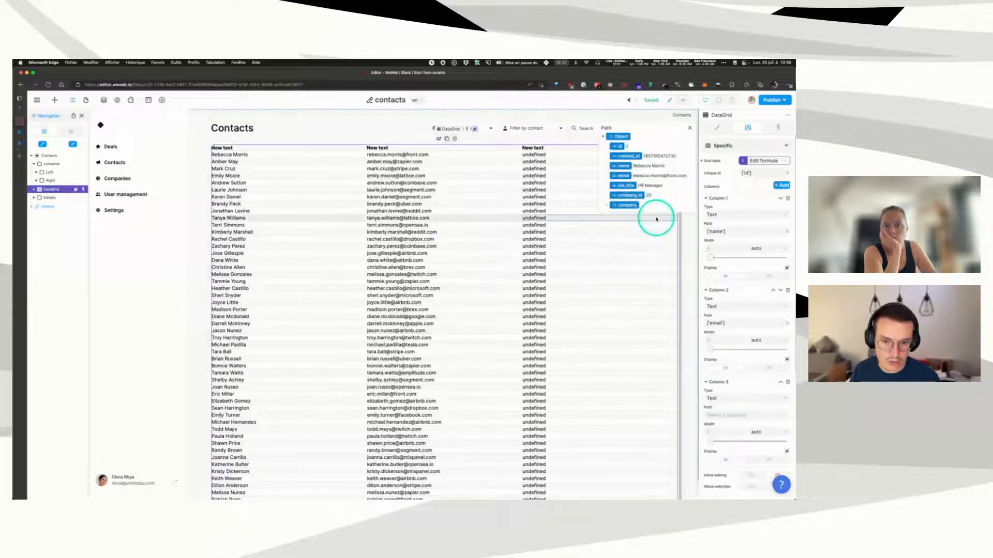
left_click(625, 186)
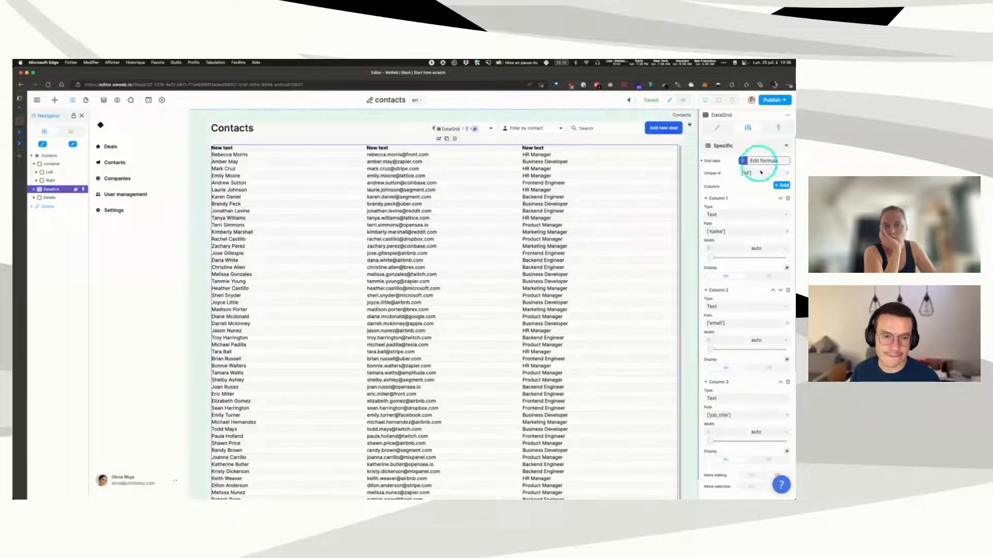
Step: Add a fourth column to the DataGrid and expand the company object among its path options
left_click(781, 185)
scroll(769, 361, "down", 5)
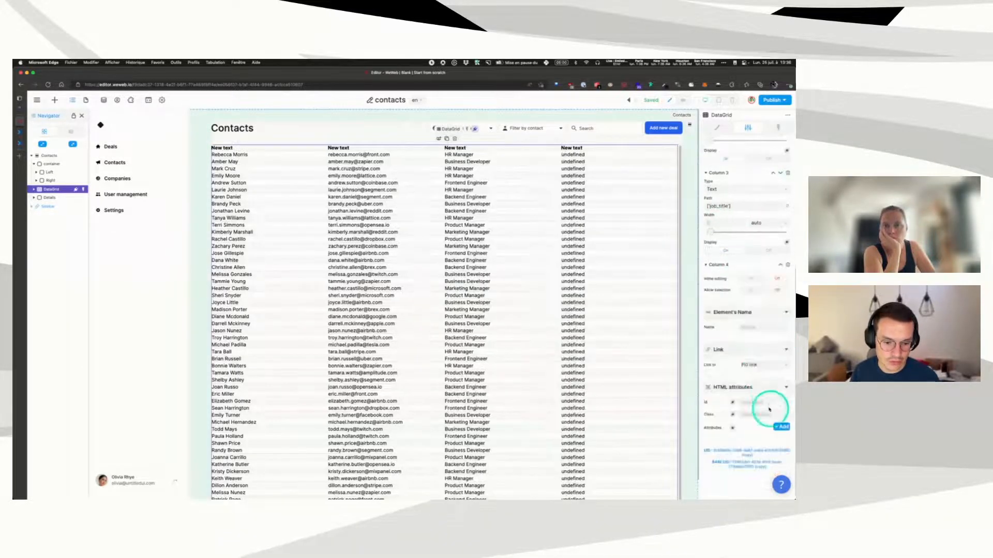
scroll(756, 334, "up", 3)
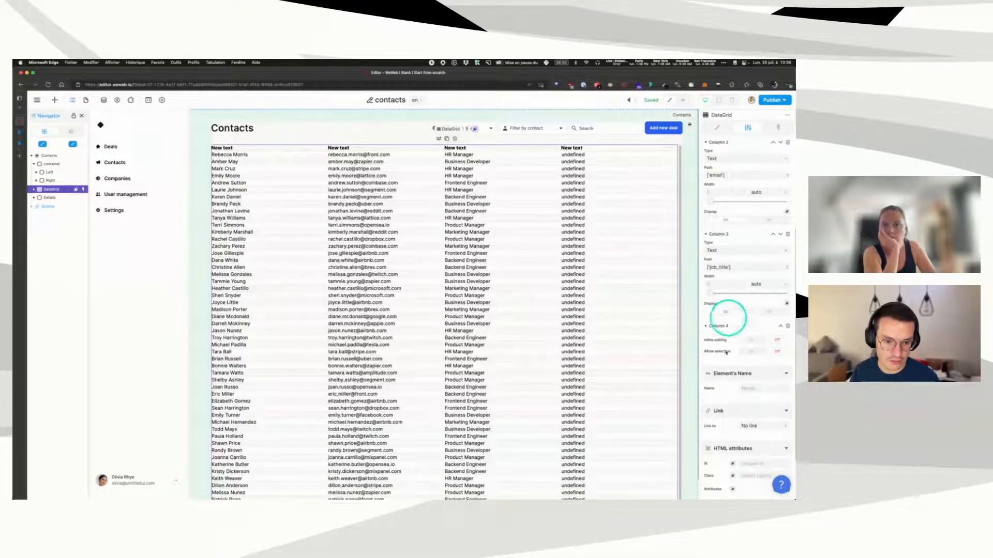
left_click(743, 328)
left_click(727, 357)
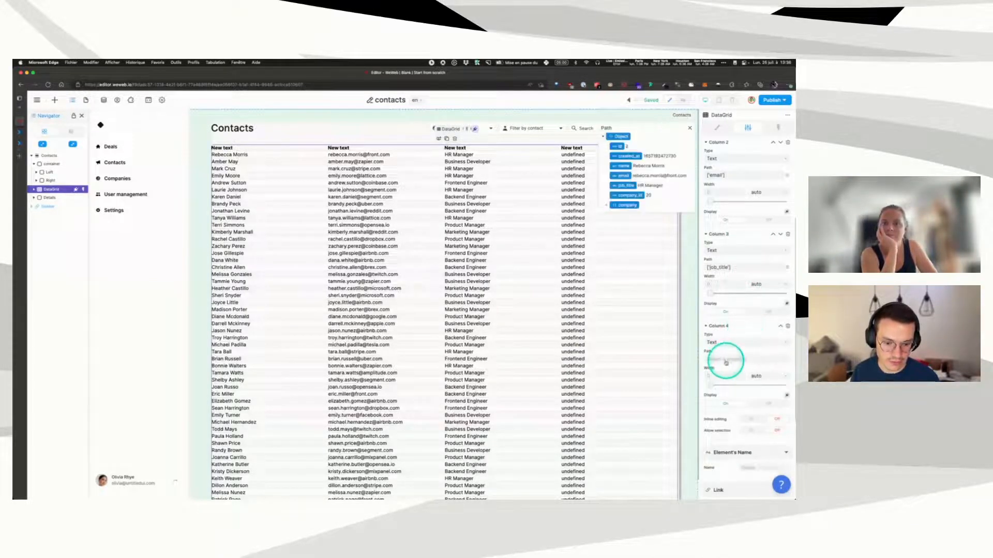
left_click(623, 205)
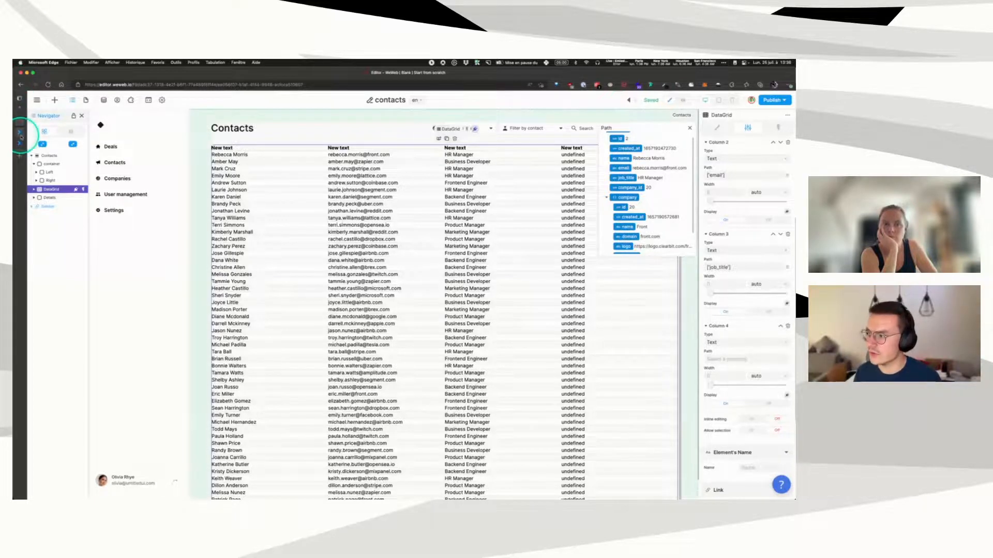
Step: Switch to Xano and open the GET /contact endpoint that queries all contact records
left_click(22, 134)
left_click(23, 144)
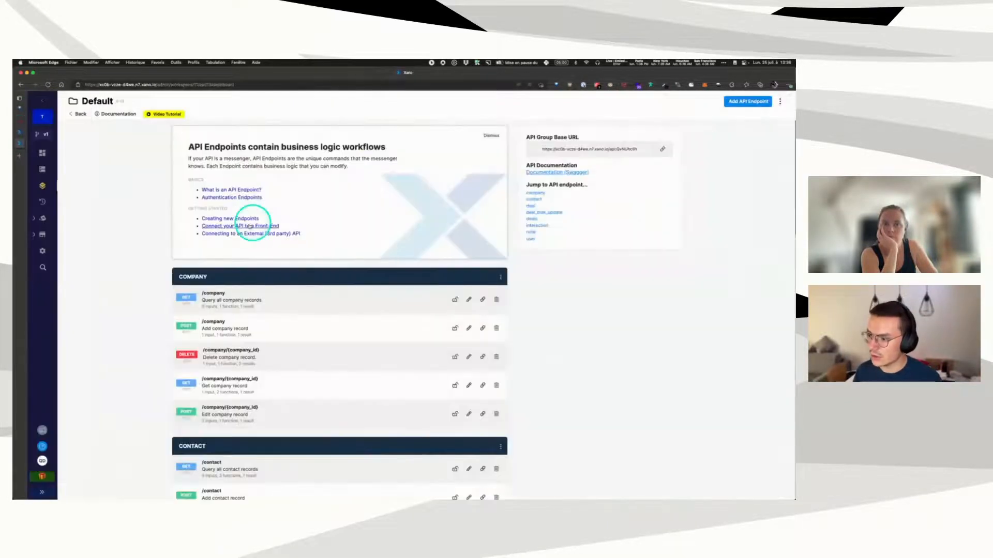
scroll(310, 258, "down", 4)
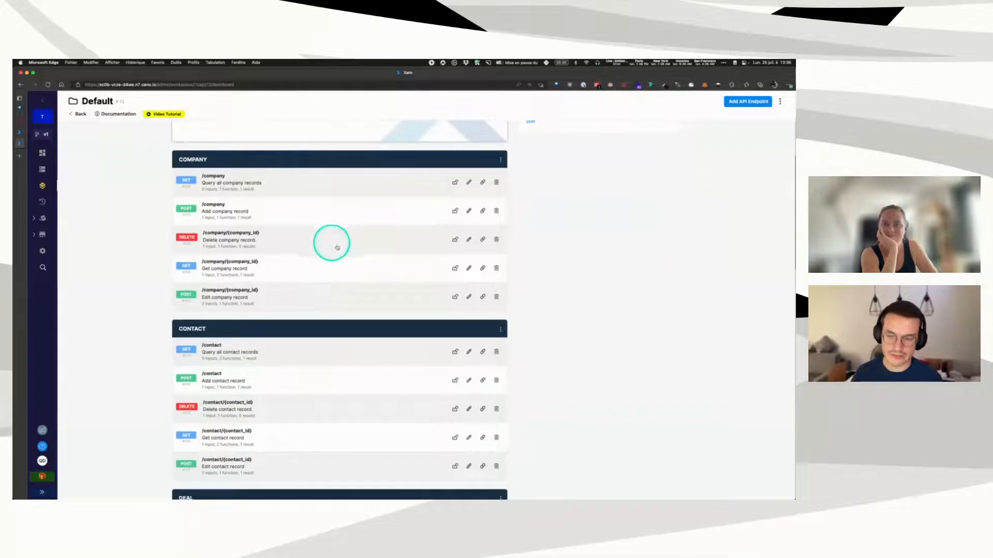
scroll(337, 248, "down", 1)
scroll(279, 346, "down", 3)
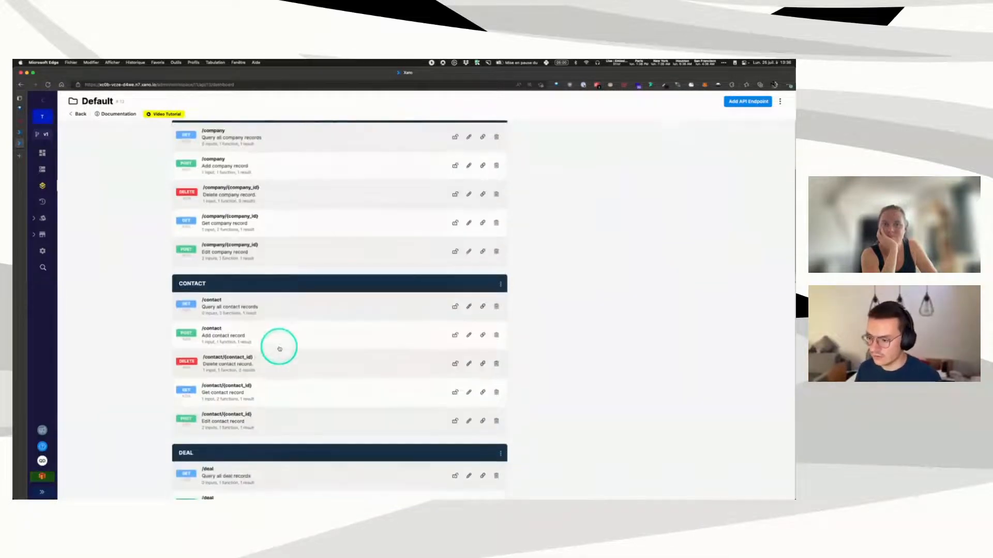
left_click(274, 305)
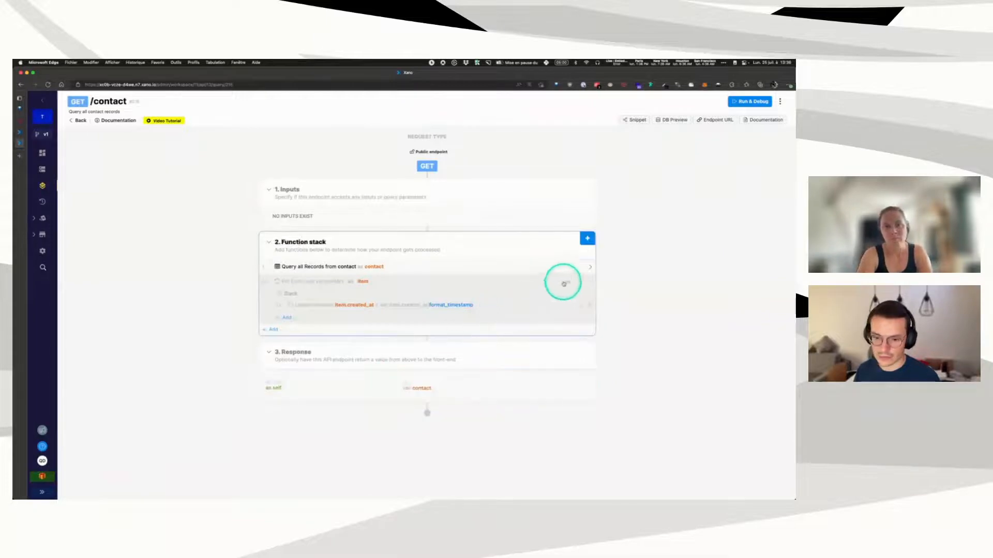
Step: Delete the disabled For Each loop from the /contact endpoint's function stack and reload the endpoint page
left_click(544, 283)
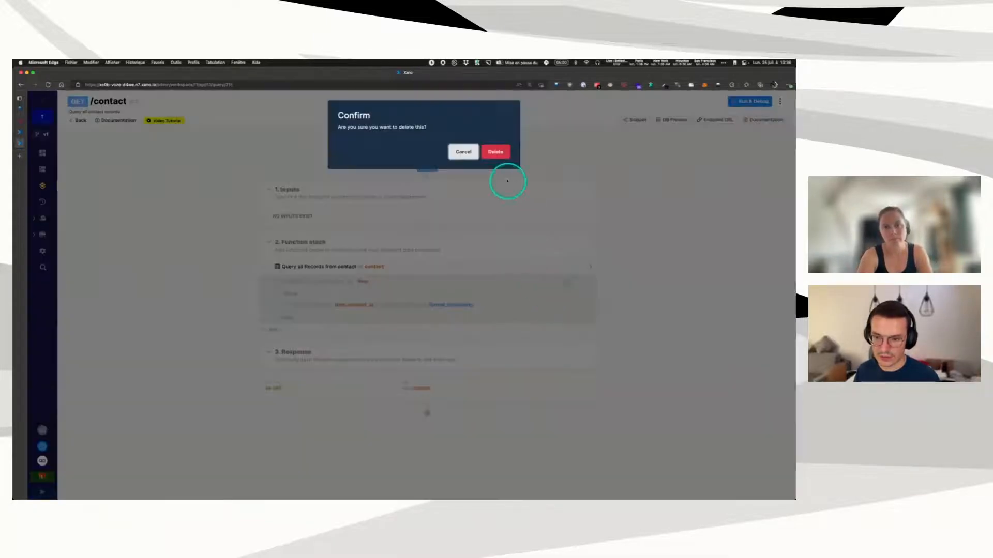
left_click(495, 152)
left_click(355, 393)
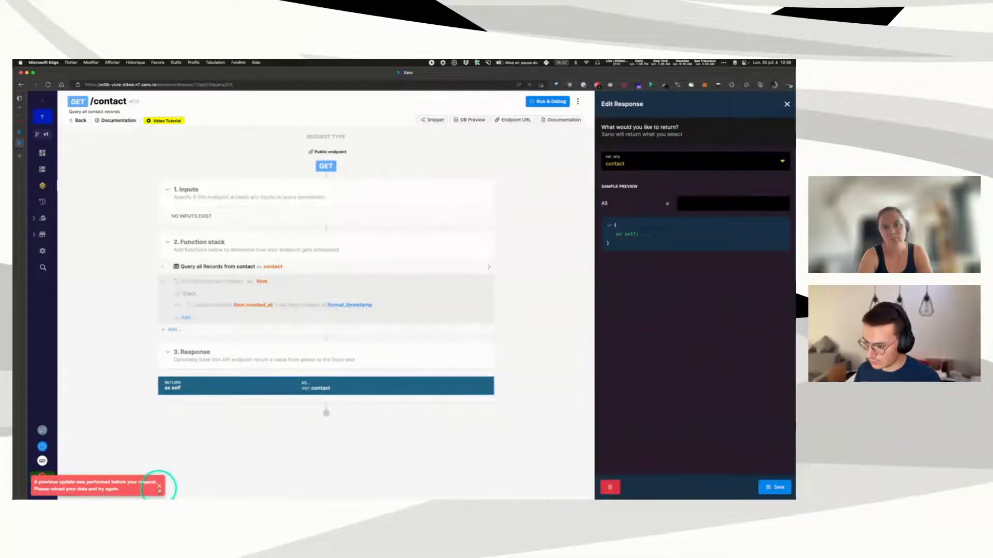
left_click(160, 489)
key("super+r")
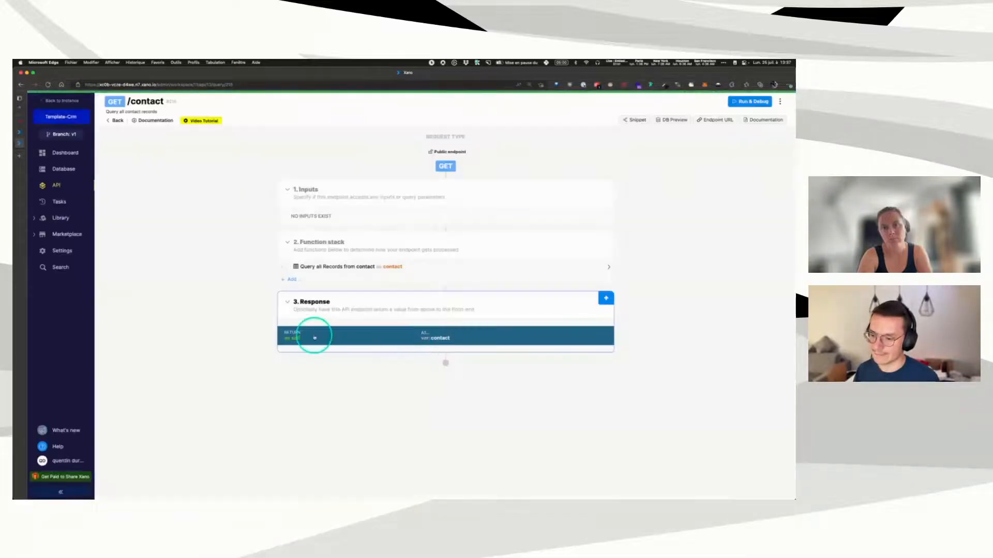
Step: Open the output of the contact query and examine the fields that the company add-on adds to each record
left_click(414, 265)
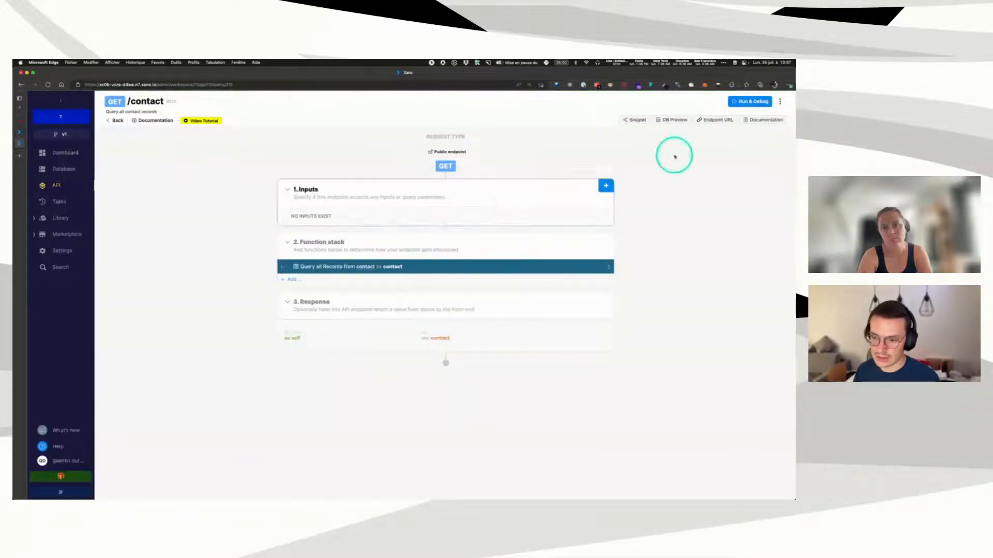
left_click(691, 131)
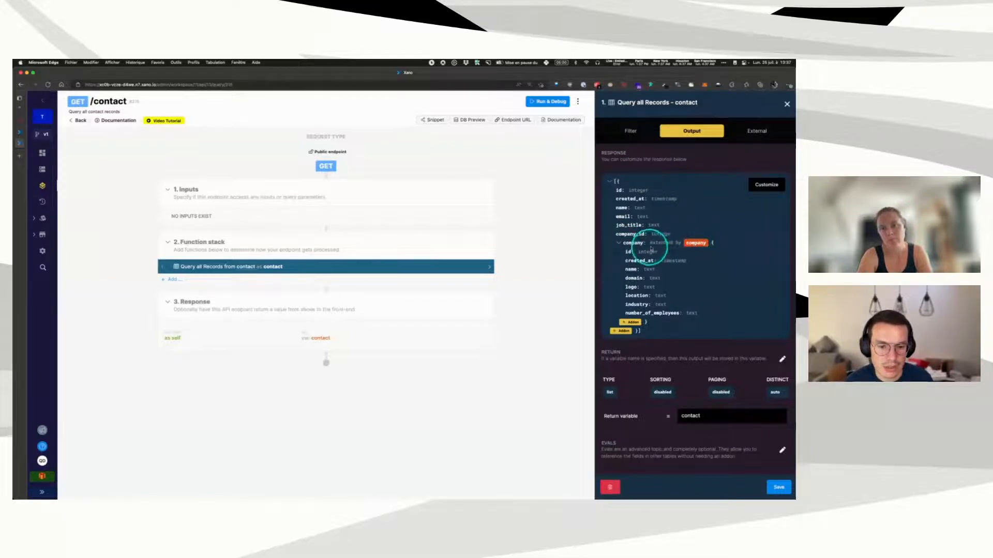
left_click_drag(627, 251, 693, 306)
left_click(651, 284)
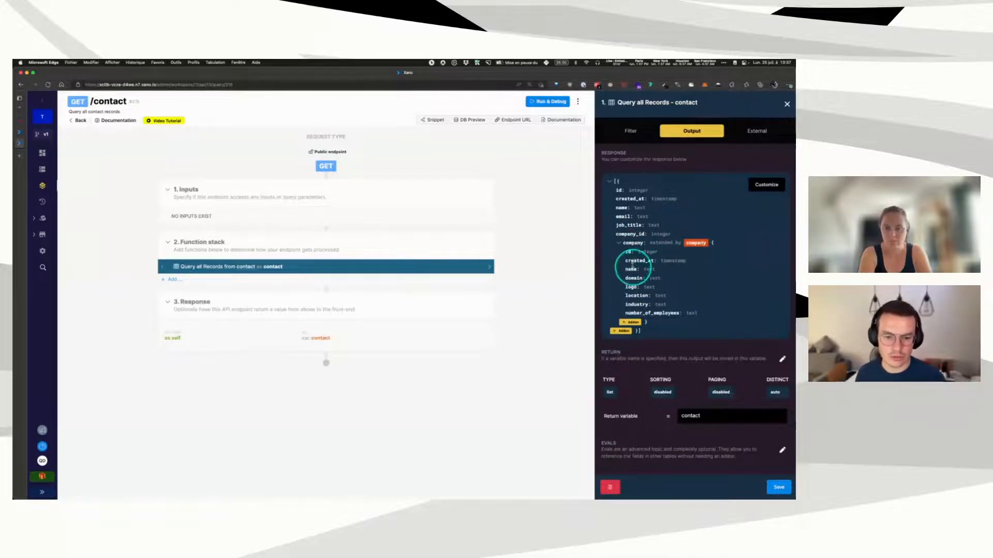
left_click_drag(626, 249, 657, 252)
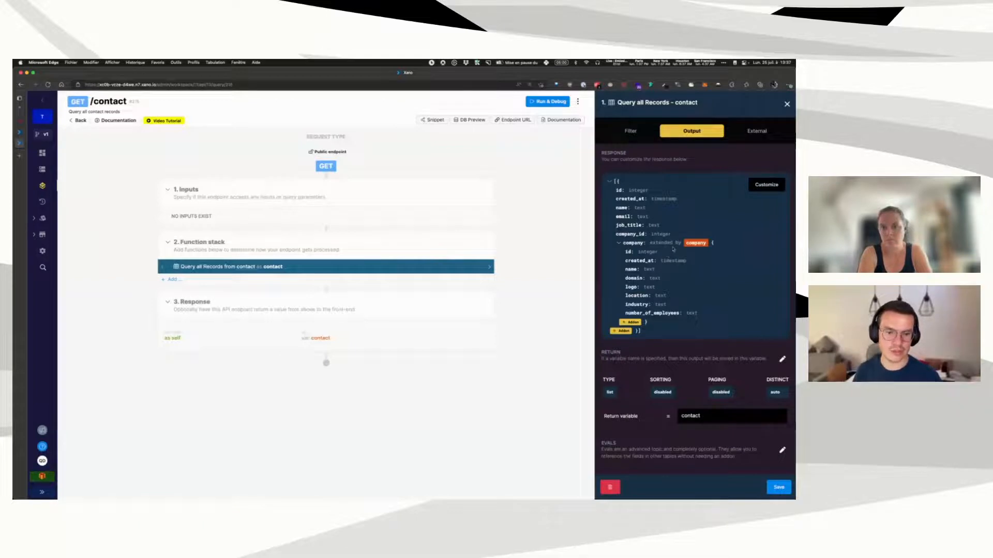
Step: Run the /contact endpoint in Run & Debug and examine the nested company object in the first contact of the result
left_click(548, 101)
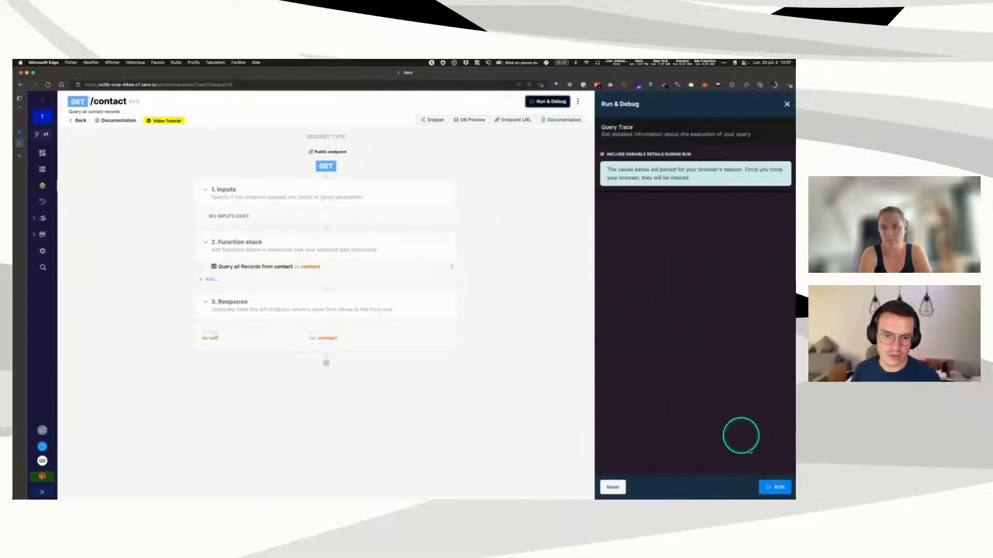
left_click(765, 493)
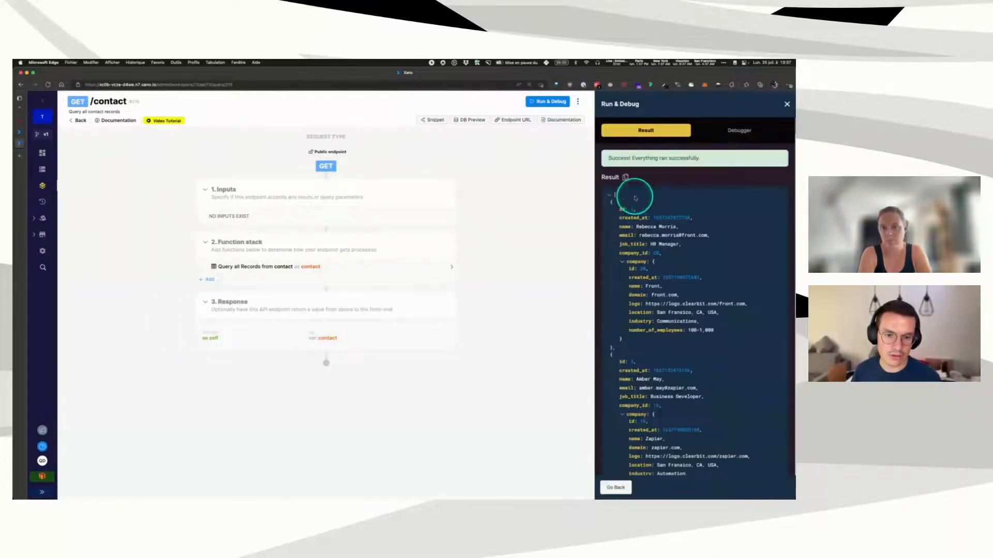
left_click_drag(627, 269, 709, 330)
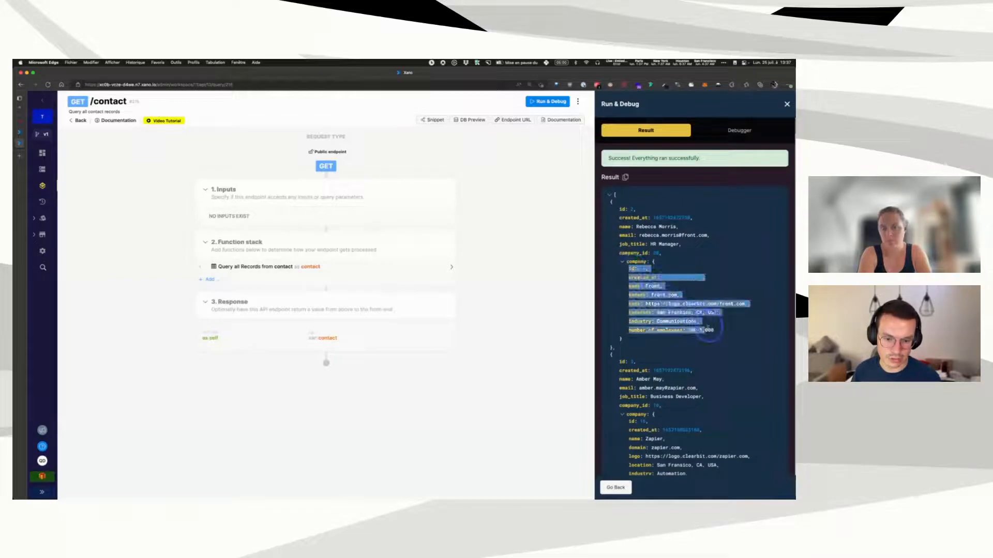
left_click(638, 253)
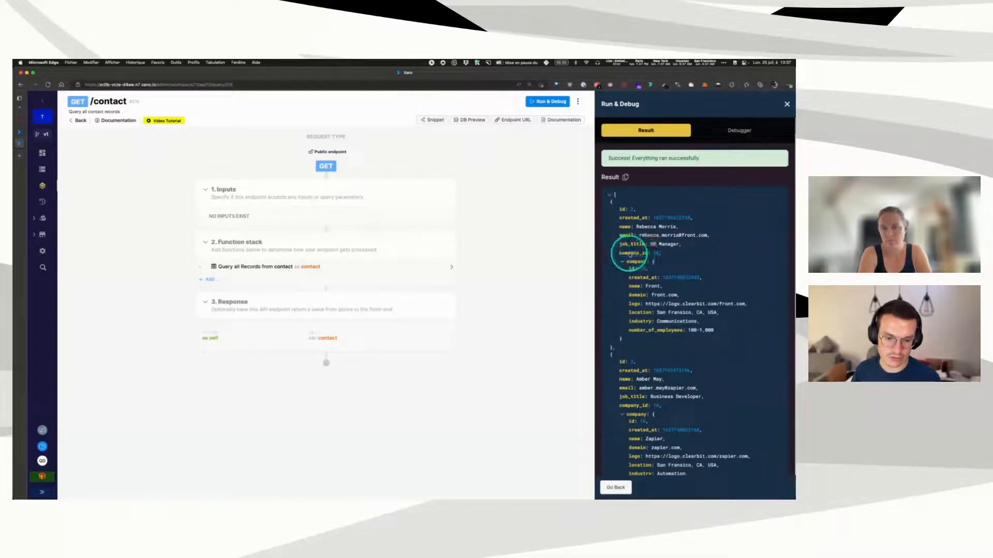
left_click_drag(621, 253, 720, 333)
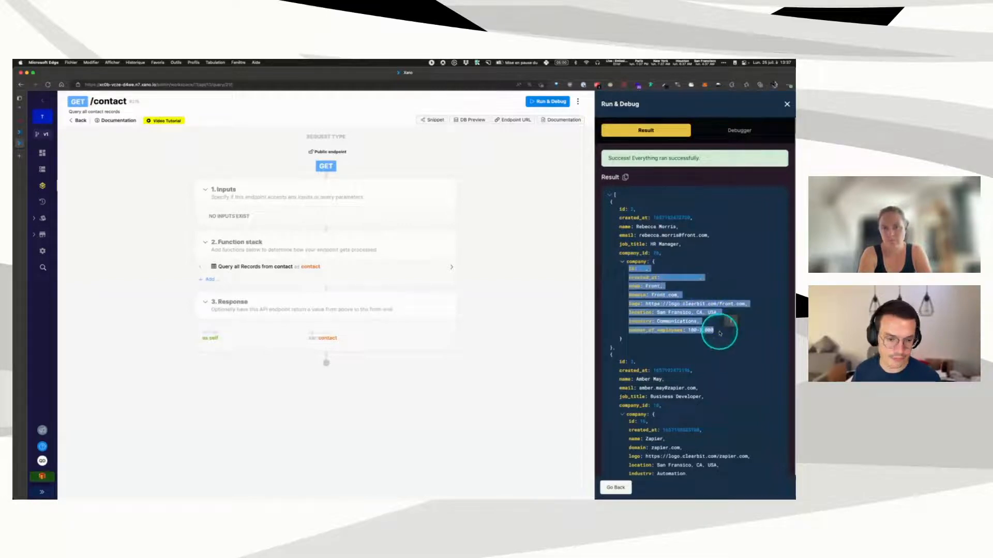
left_click(702, 337)
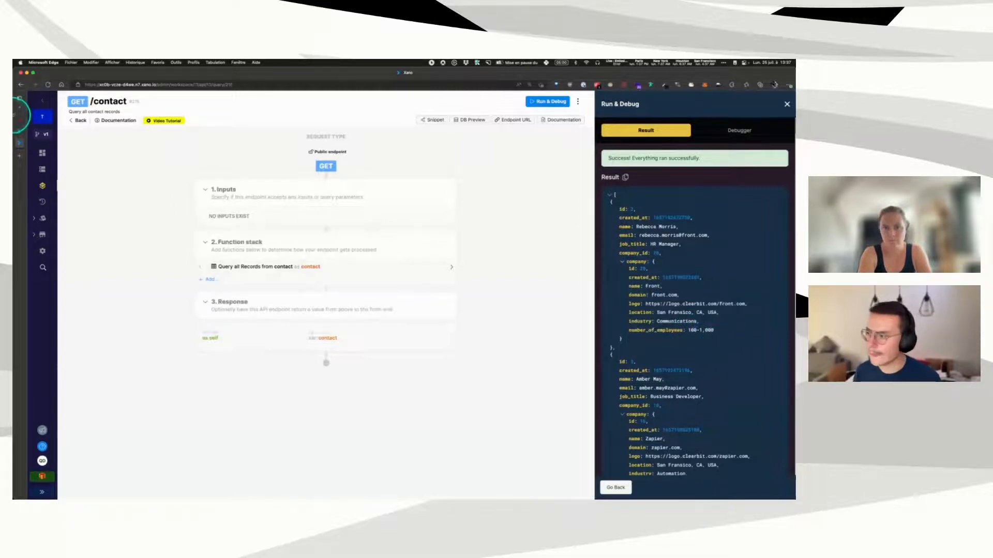
Step: Switch back to WeWeb and set the fourth DataGrid column's path to the name property inside company
left_click(19, 125)
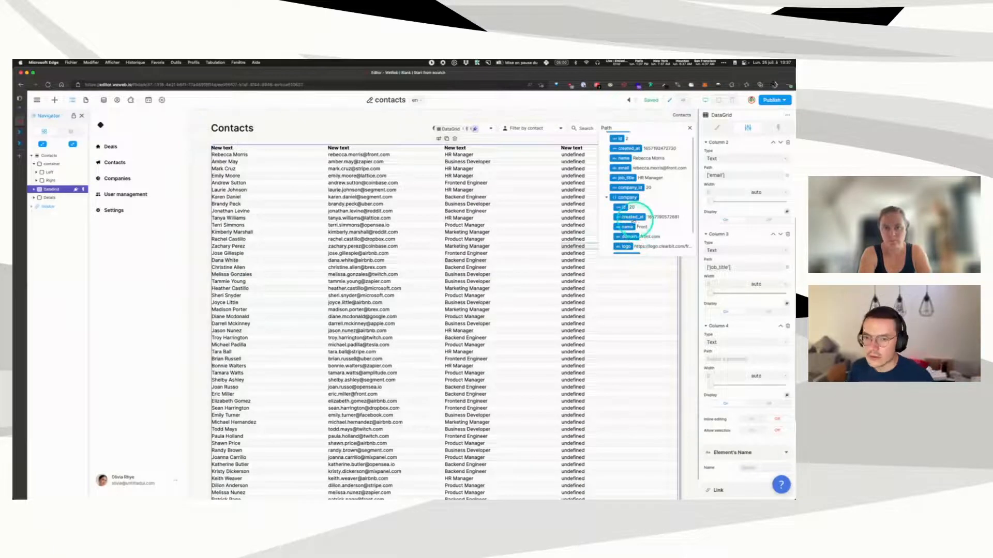
left_click(627, 227)
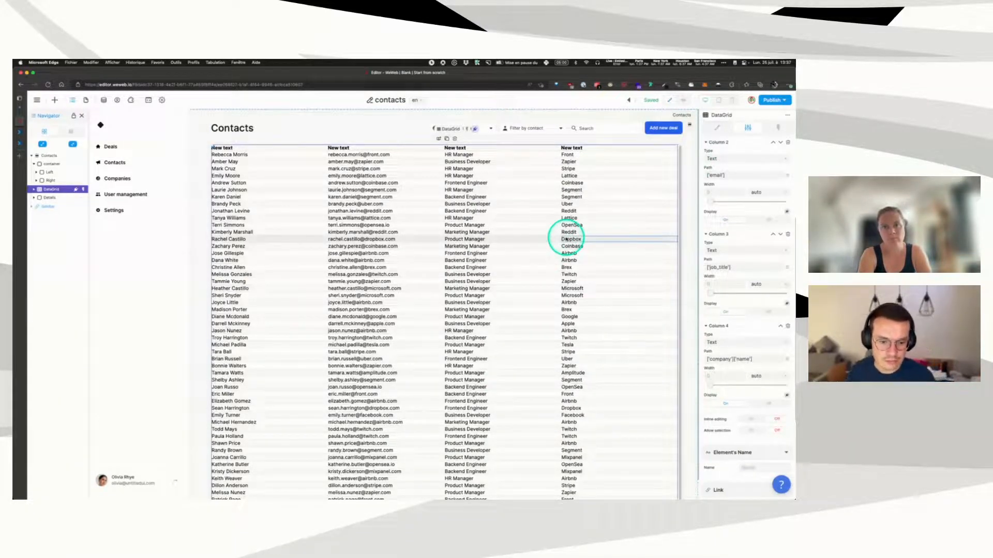
Step: Toggle the fourth column's Display option off and on, try binding it to an if formula, and unbind it
left_click(764, 405)
left_click(733, 406)
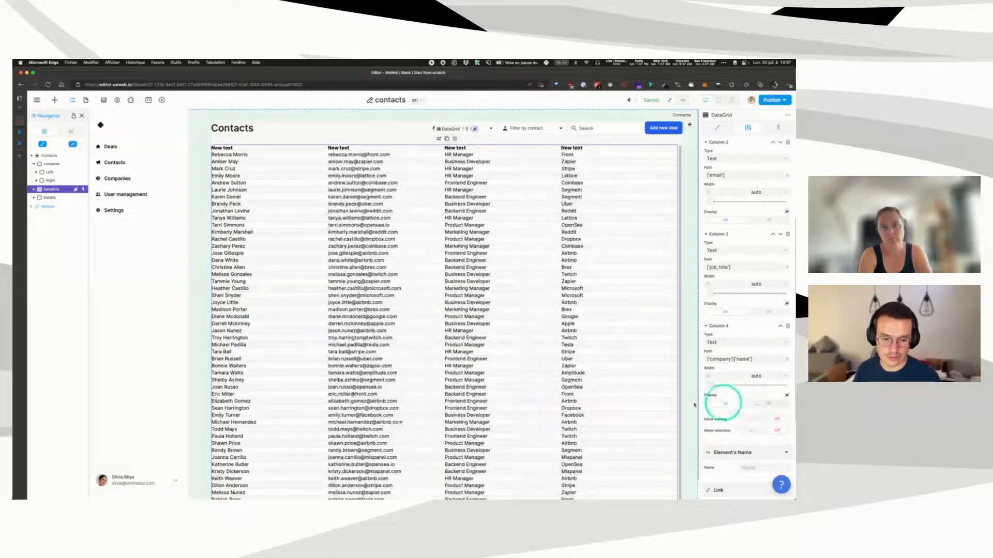
left_click(785, 397)
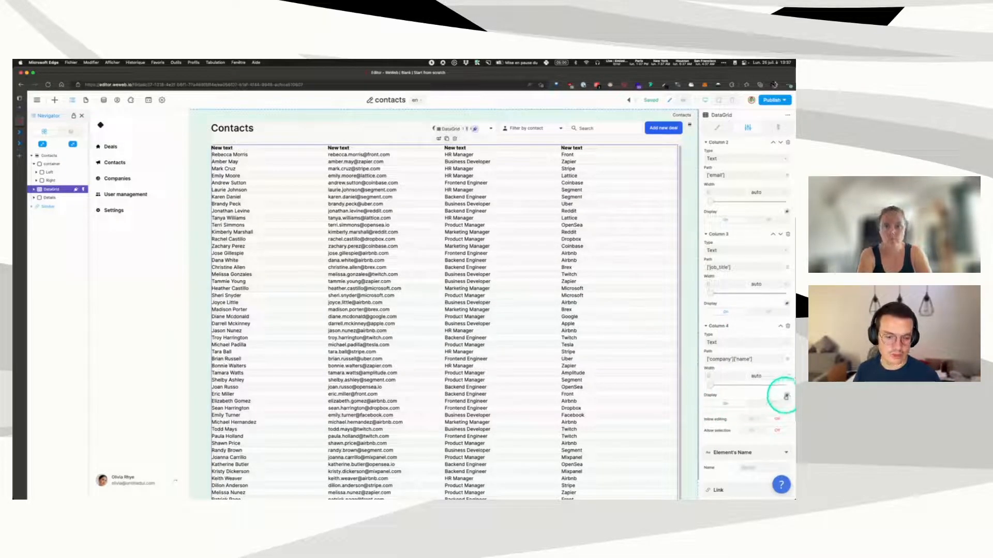
left_click(786, 397)
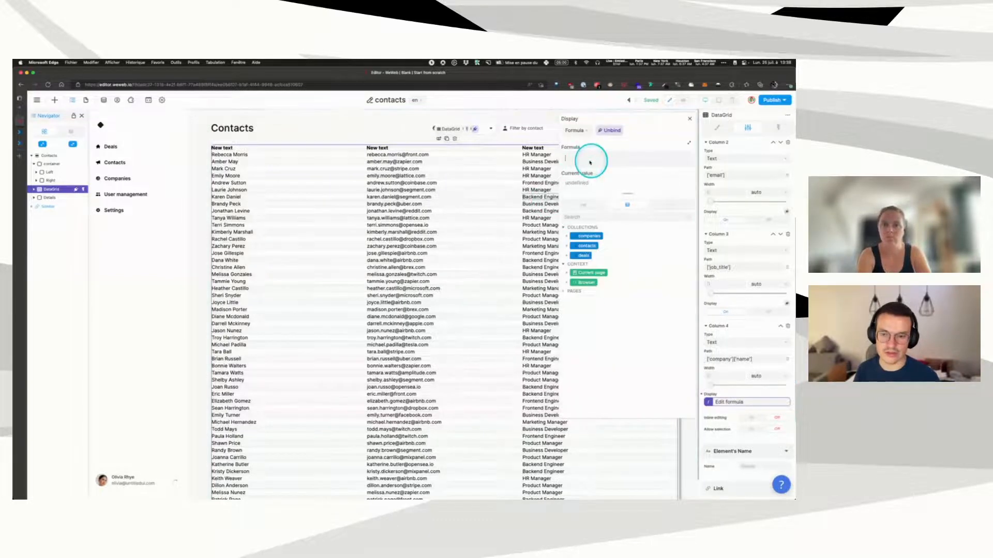
type("if(")
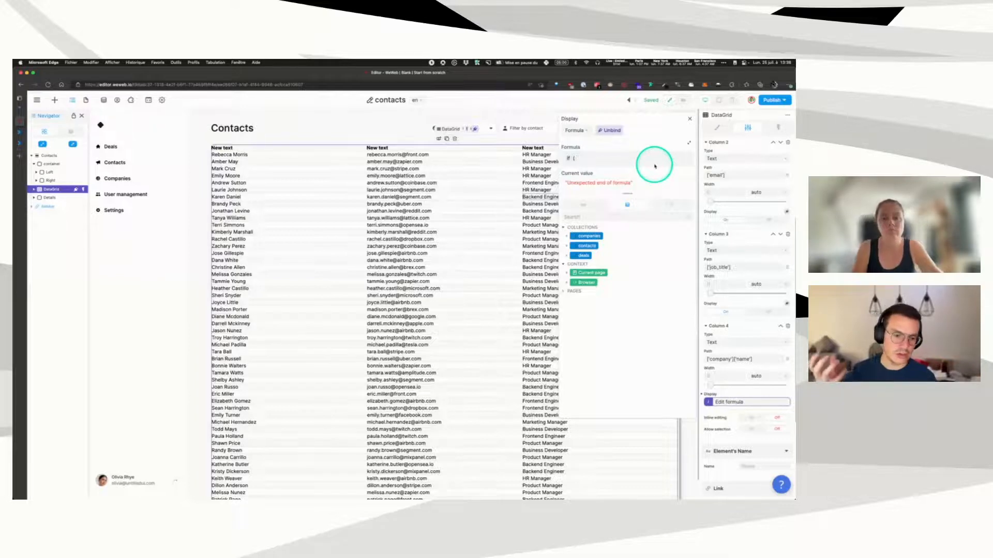
left_click(612, 130)
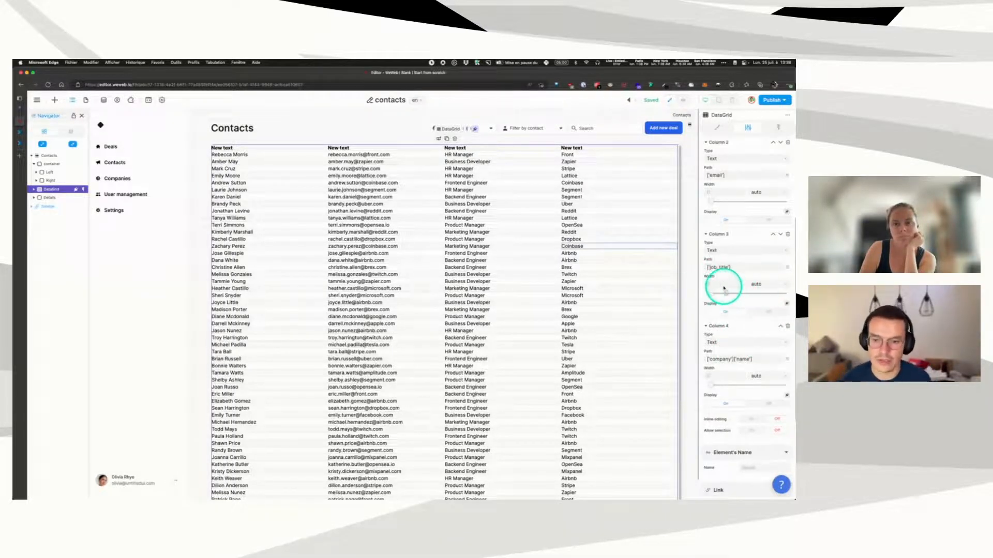
Step: Allow selection on the DataGrid and test it in preview mode by ticking five contact rows
scroll(724, 261, "up", 3)
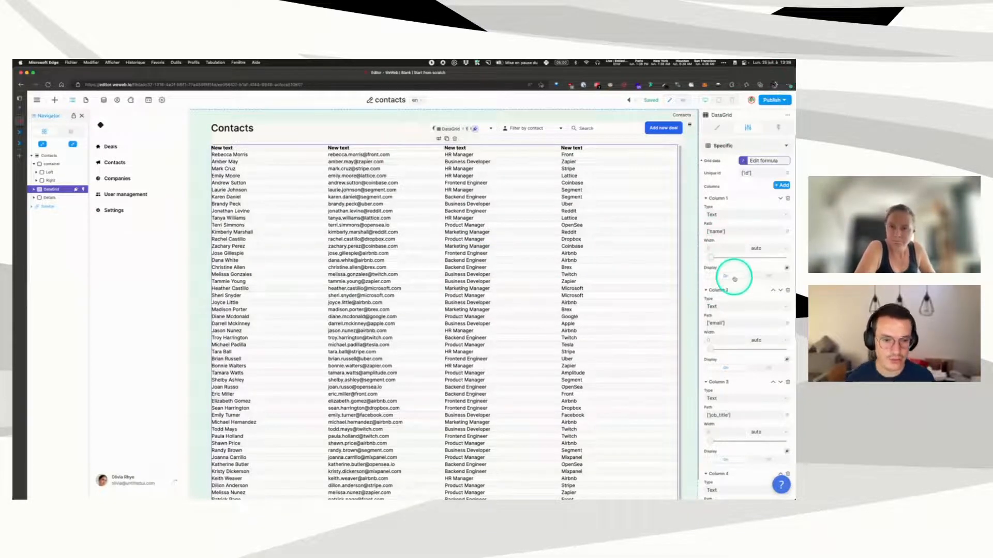
scroll(735, 261, "down", 6)
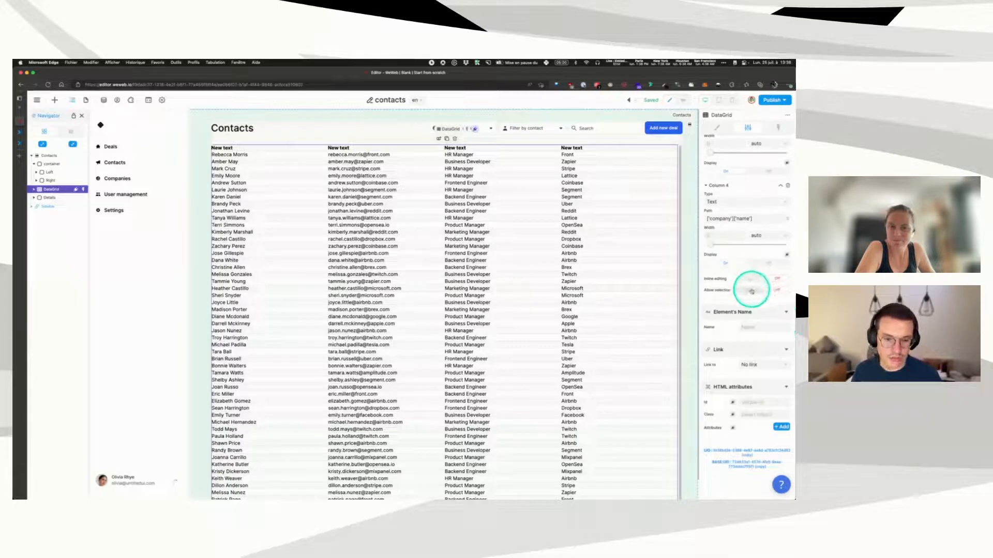
left_click(752, 291)
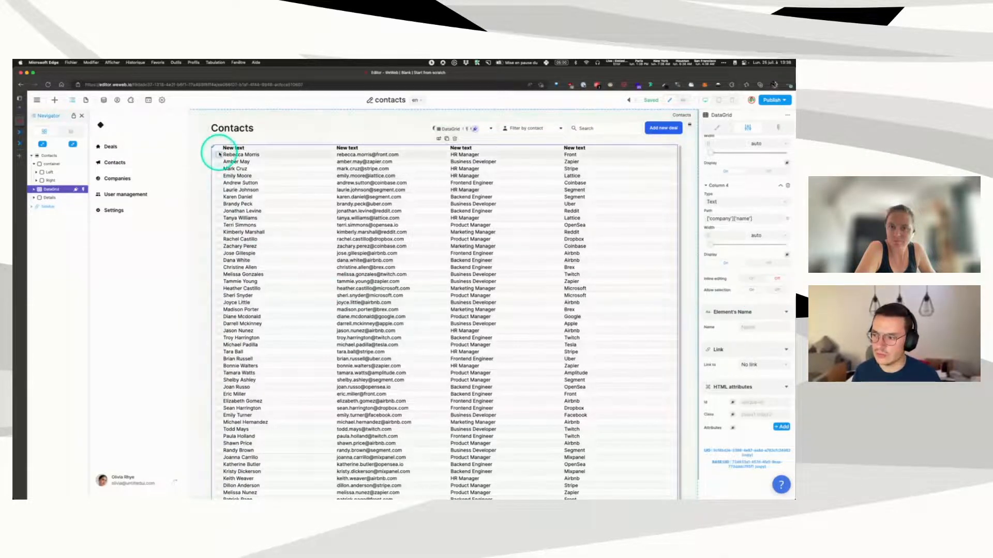
left_click(686, 102)
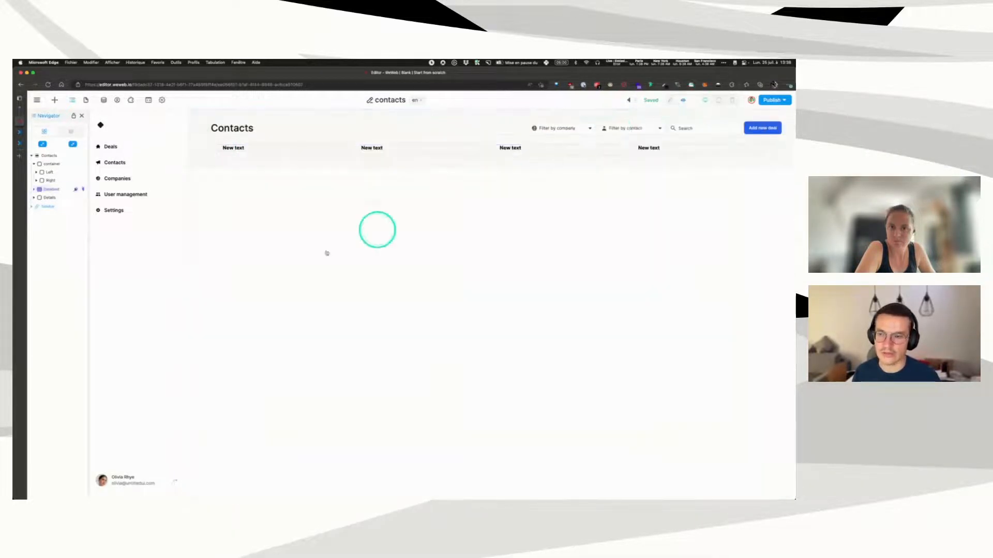
left_click(219, 155)
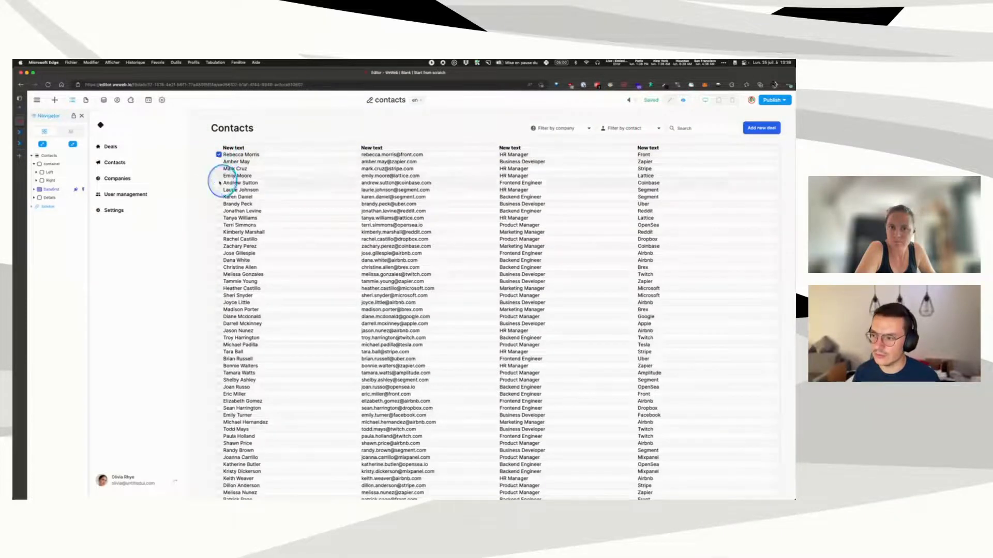
left_click(218, 183)
left_click(219, 211)
left_click(219, 240)
left_click(219, 281)
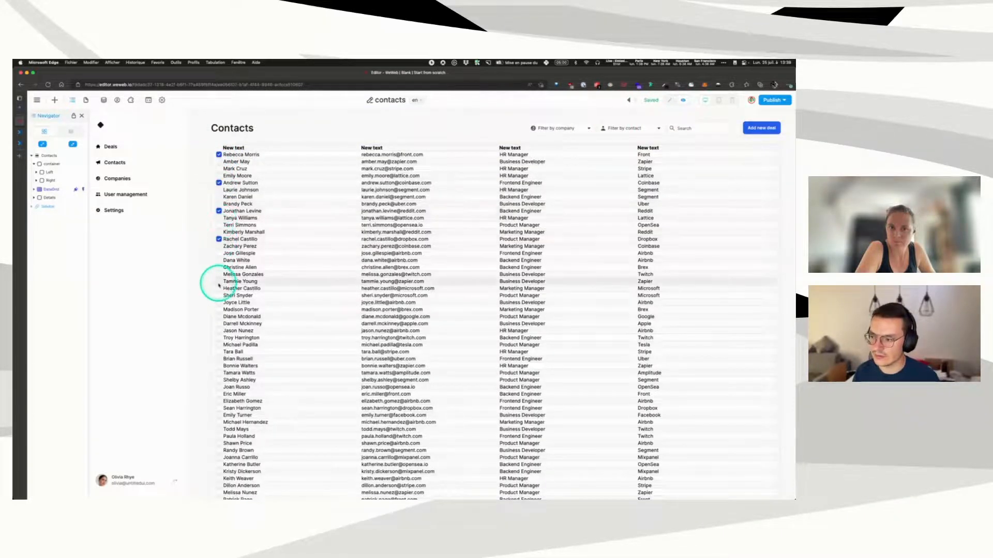
Step: Return to edit mode and, for the DataGrid, turn off Allow selection and turn on Inline editing
left_click(683, 98)
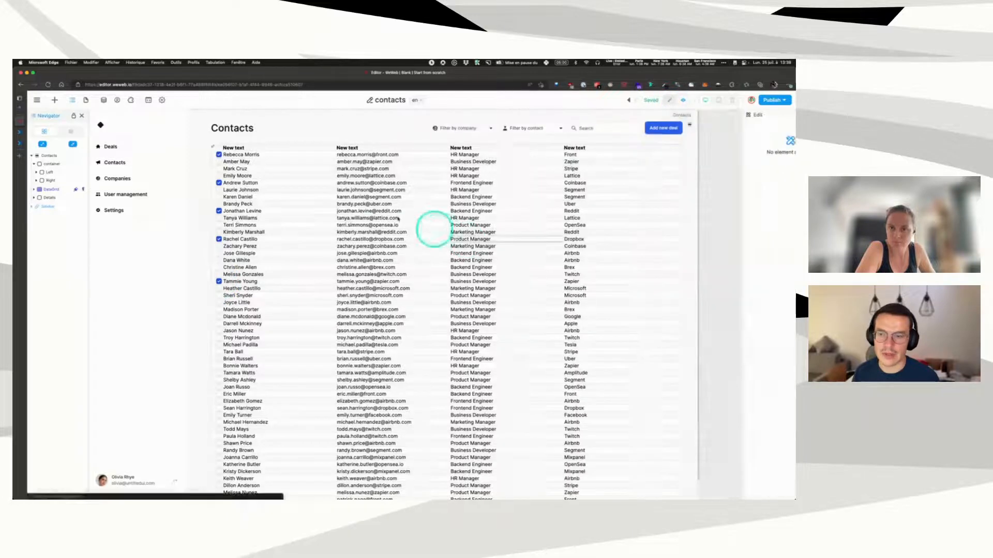
left_click(55, 189)
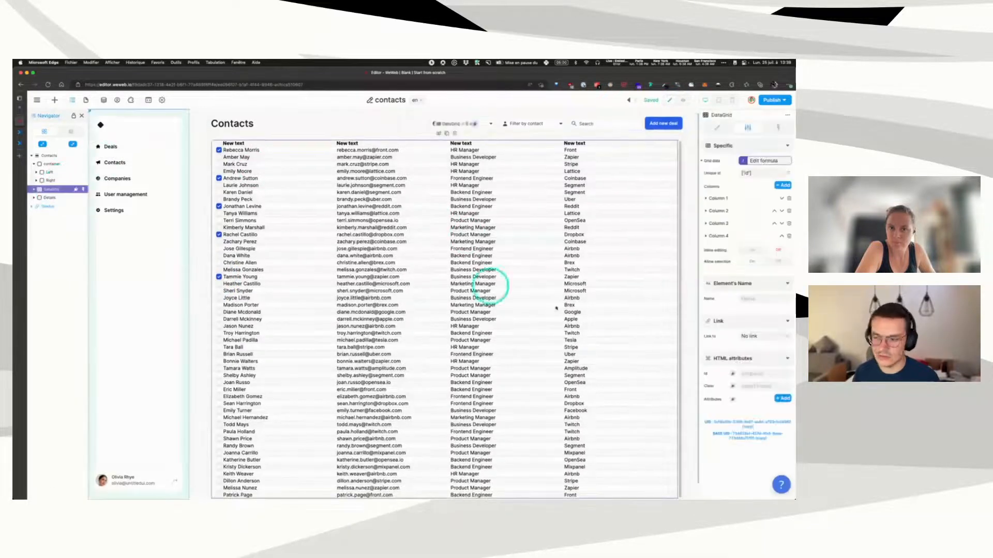
left_click(756, 260)
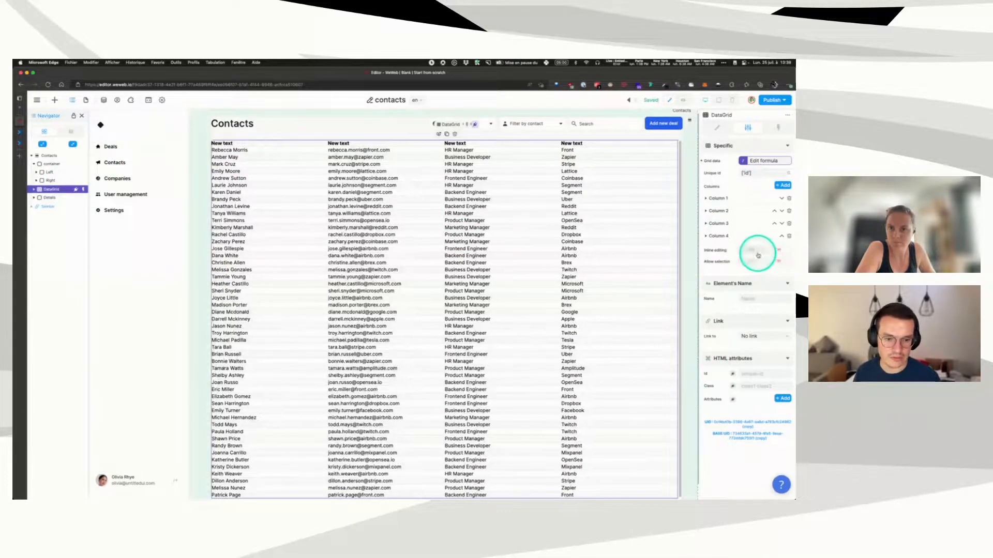
left_click(753, 254)
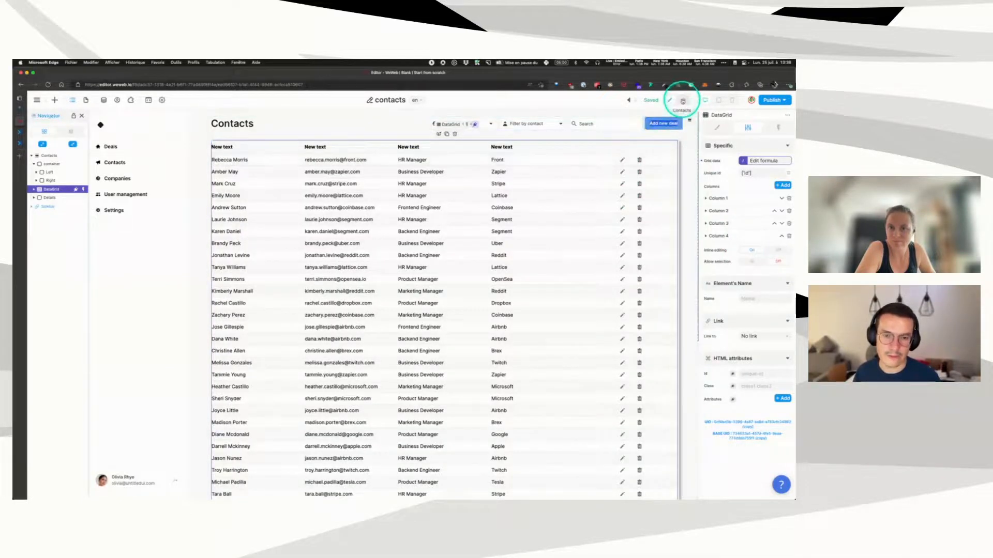
Step: In preview mode, change the first contact's company to "Frontesfdsfds" with inline editing, validate the row and reload the editor
left_click(682, 101)
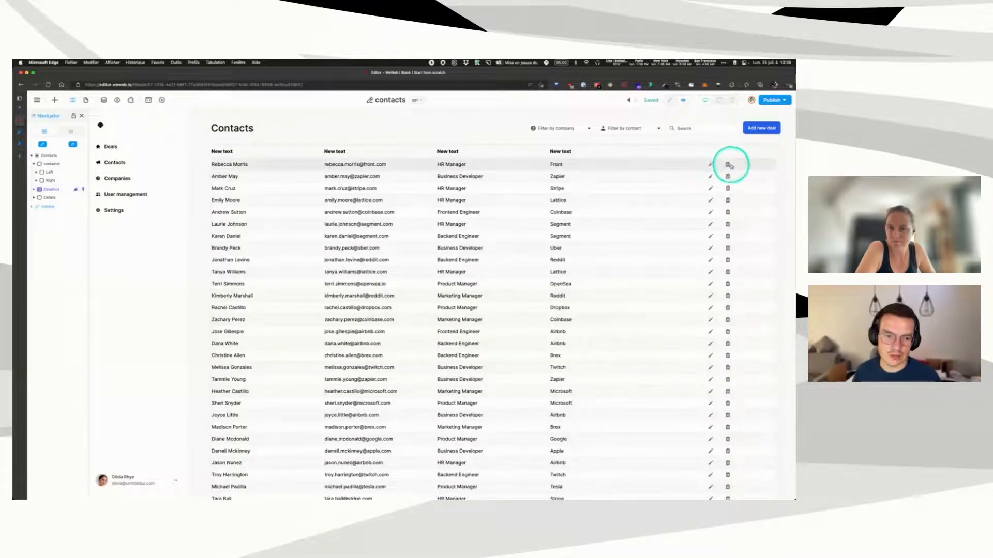
left_click(711, 165)
left_click(562, 164)
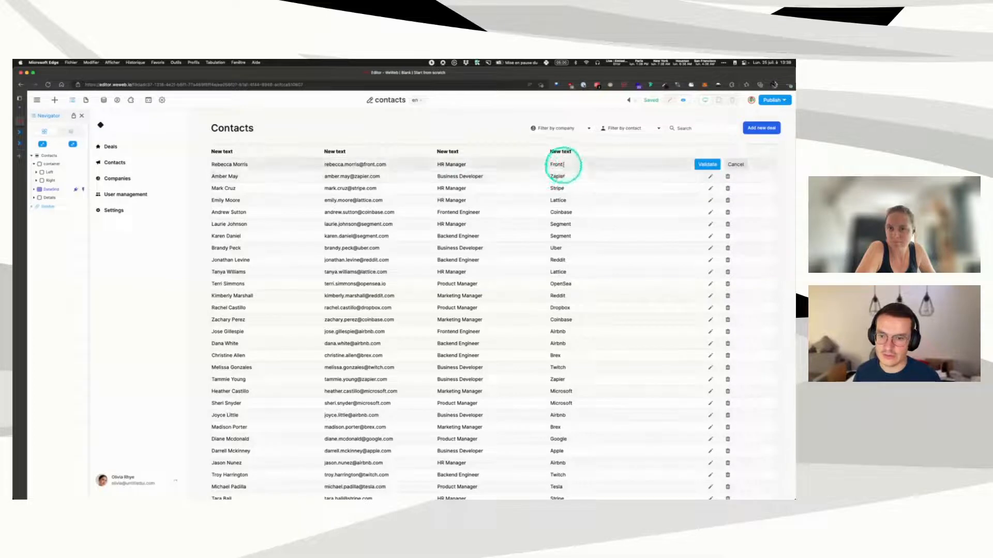
type("esfdsfds")
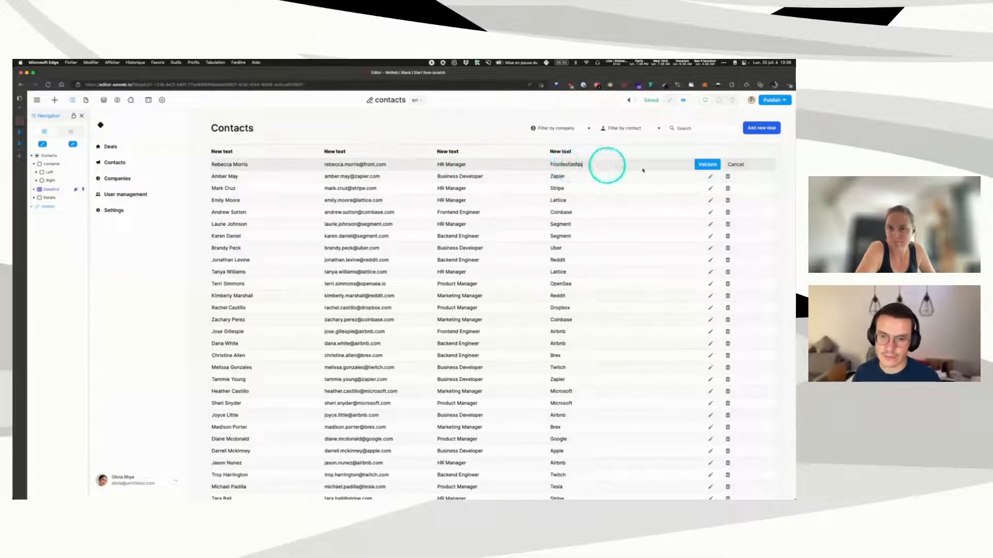
left_click(707, 164)
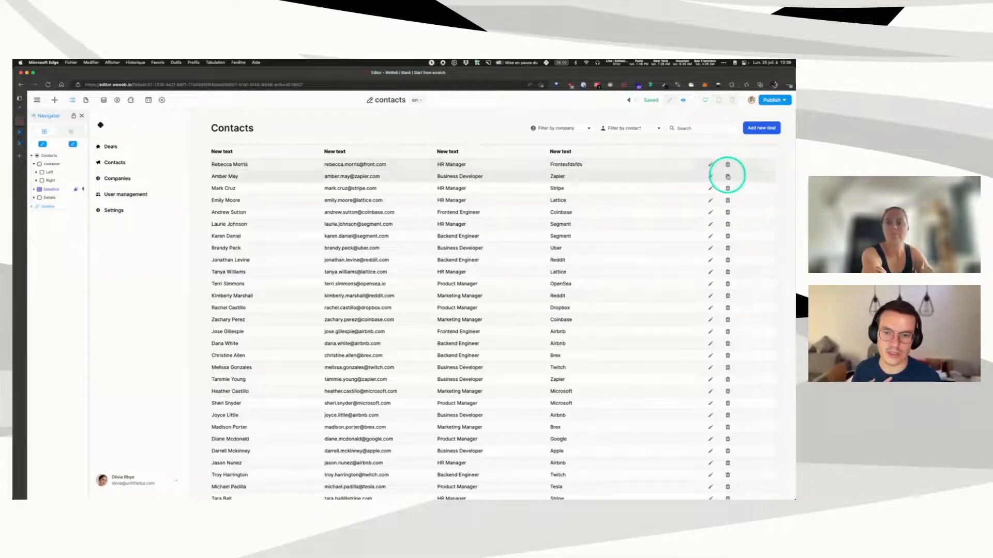
left_click(47, 84)
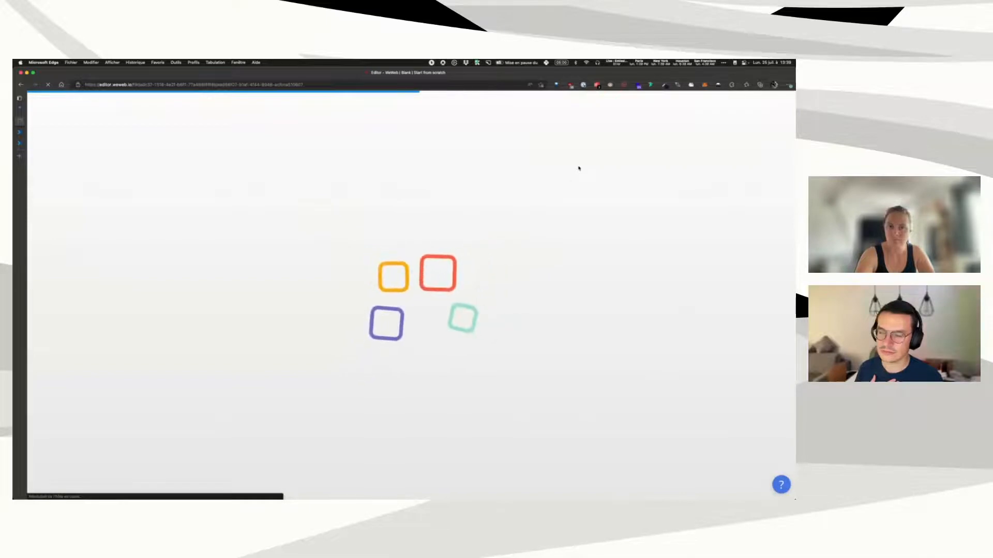
Step: Select the contacts DataGrid and rename its fourth column header Company
left_click(569, 222)
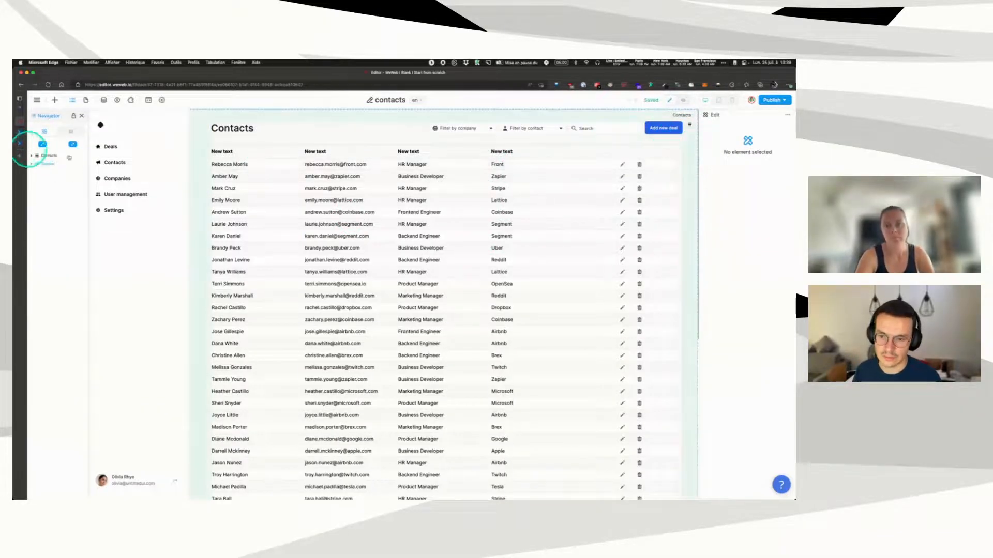
left_click(226, 148)
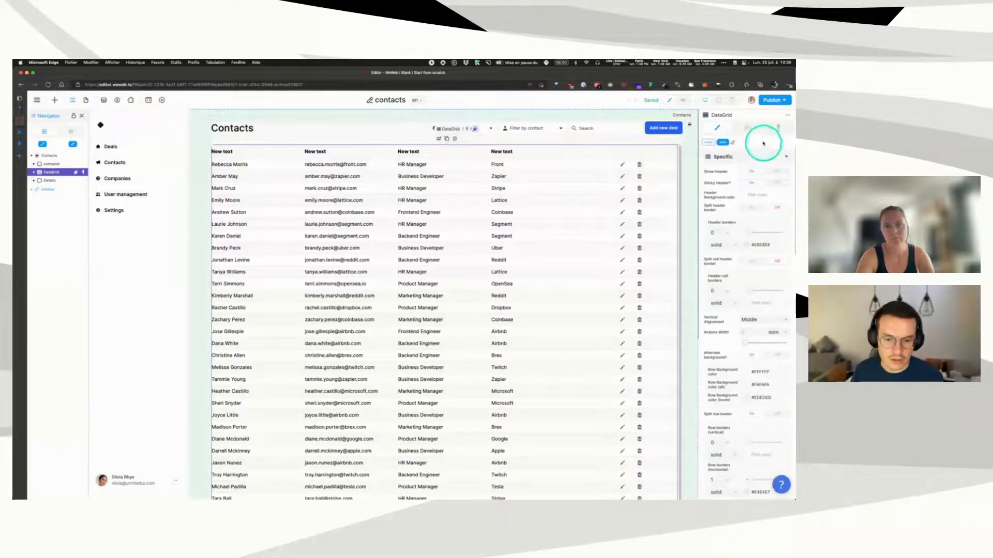
left_click(746, 126)
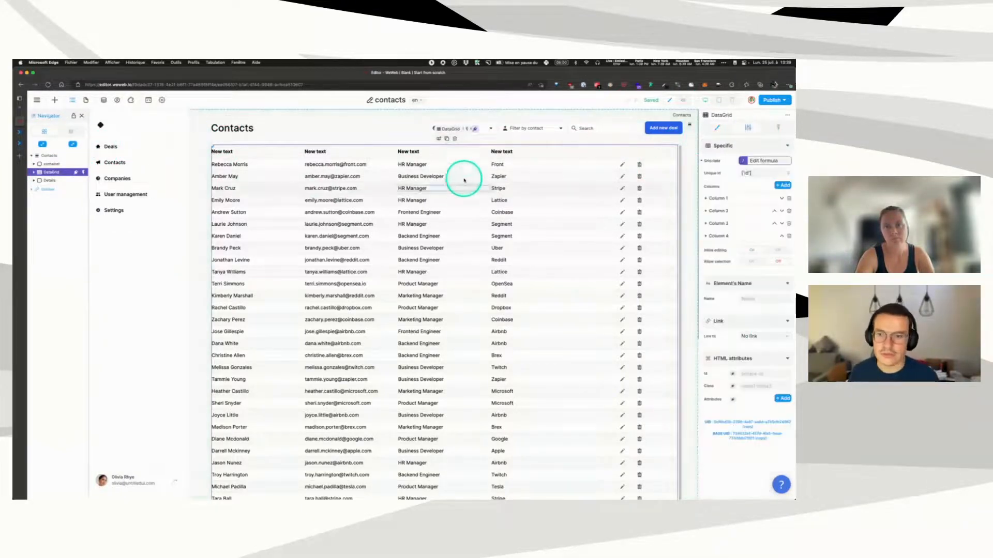
left_click(510, 151)
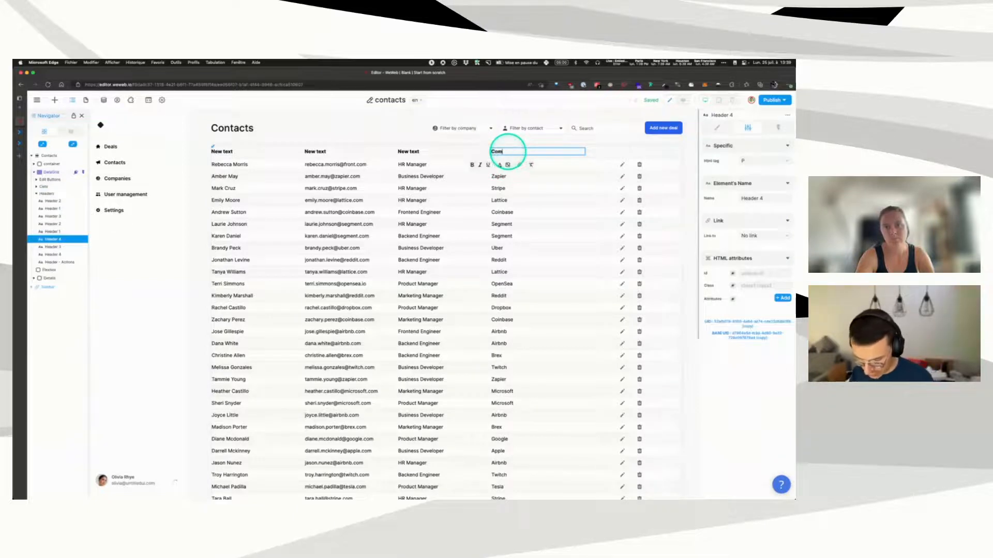
type("Company")
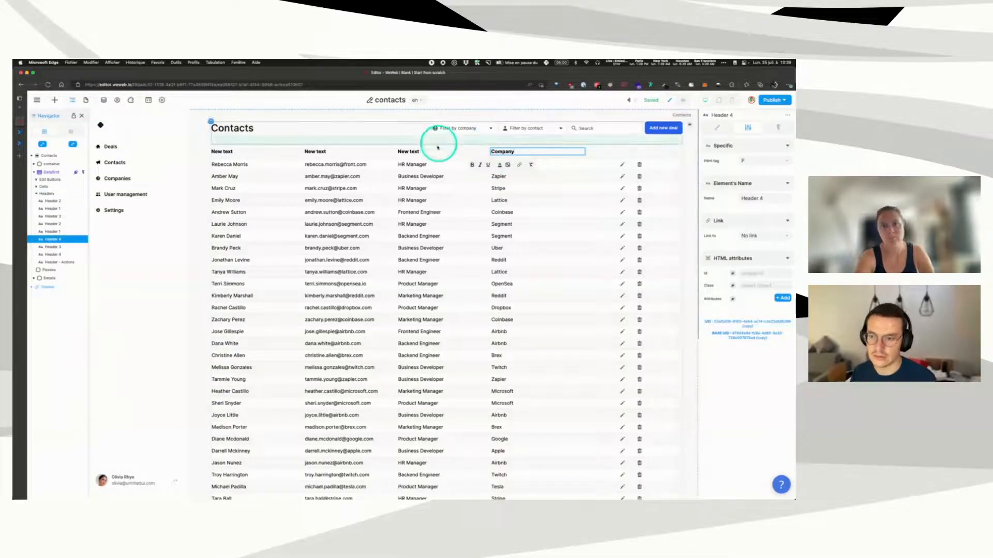
Step: Rename the DataGrid's third, second and first column headers Job title, Email and Name
left_click(410, 152)
double_click(410, 152)
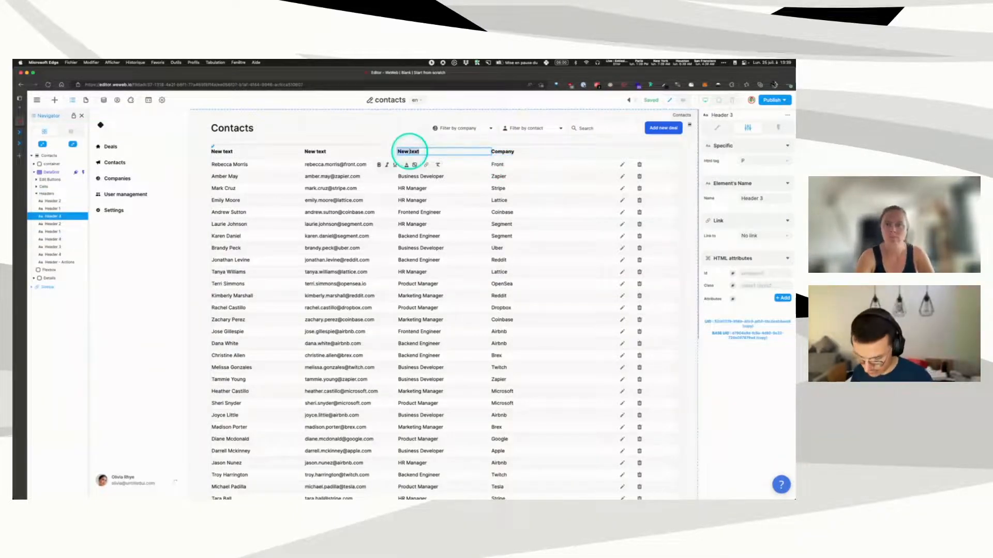
type("Job title")
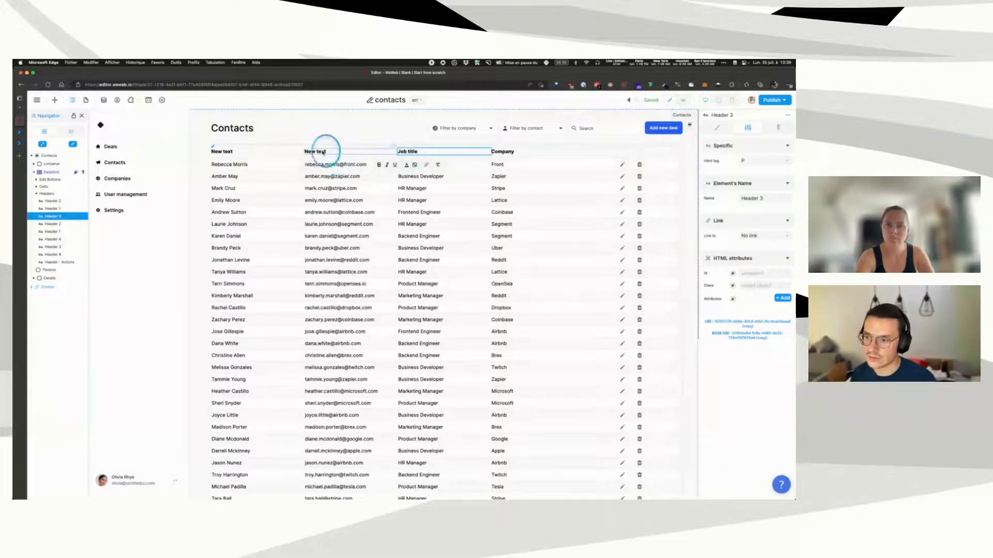
left_click(323, 151)
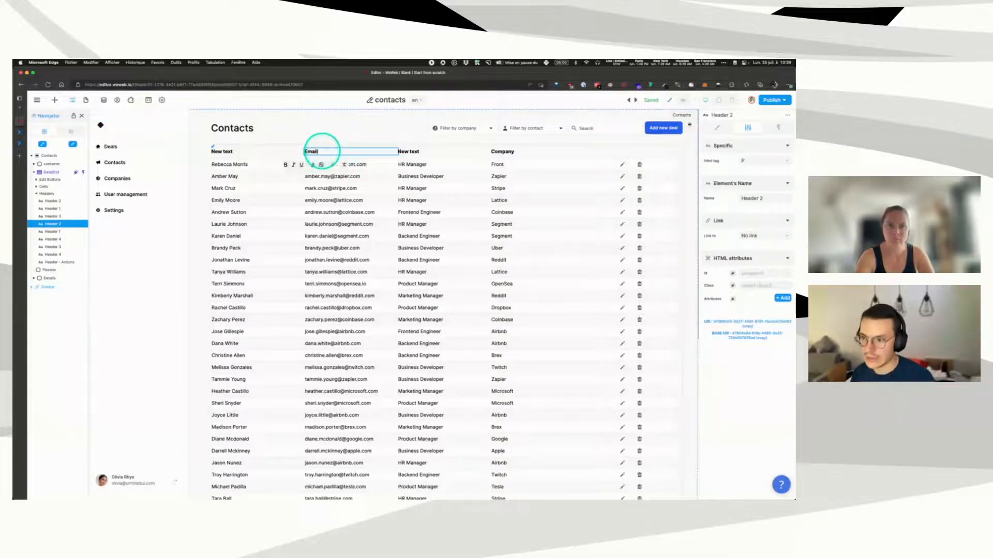
left_click(226, 152)
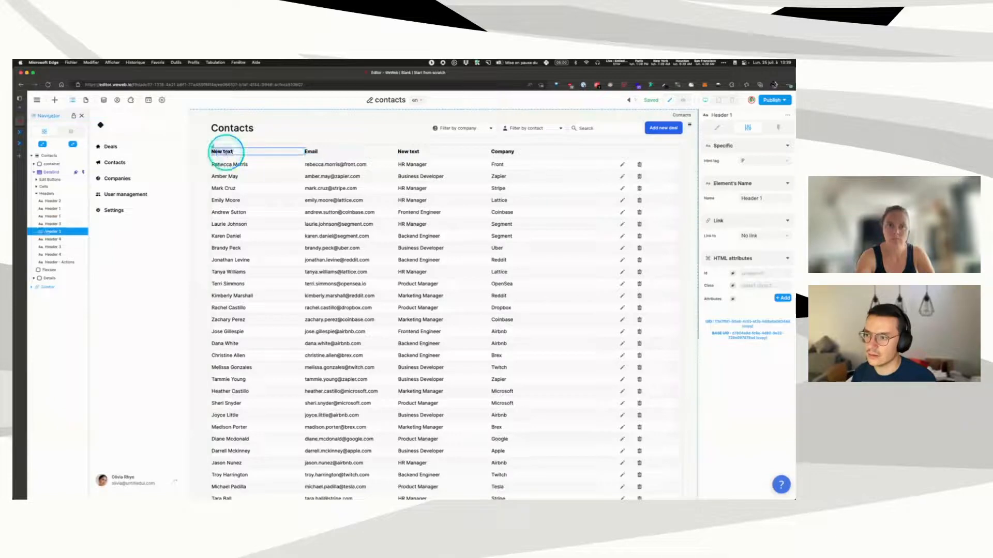
type("Name")
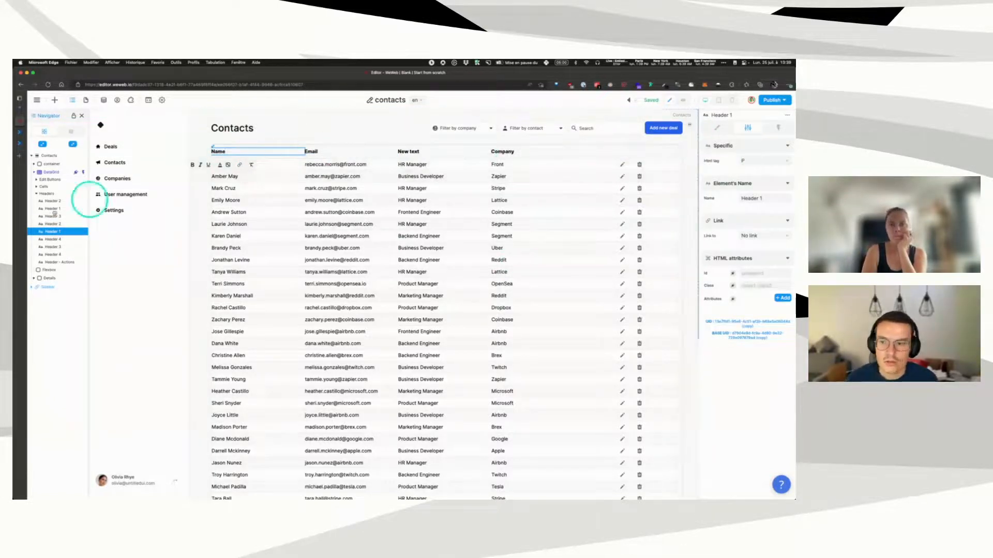
Step: Turn off the Editable option for the DataGrid's fourth column, the company name
left_click(61, 173)
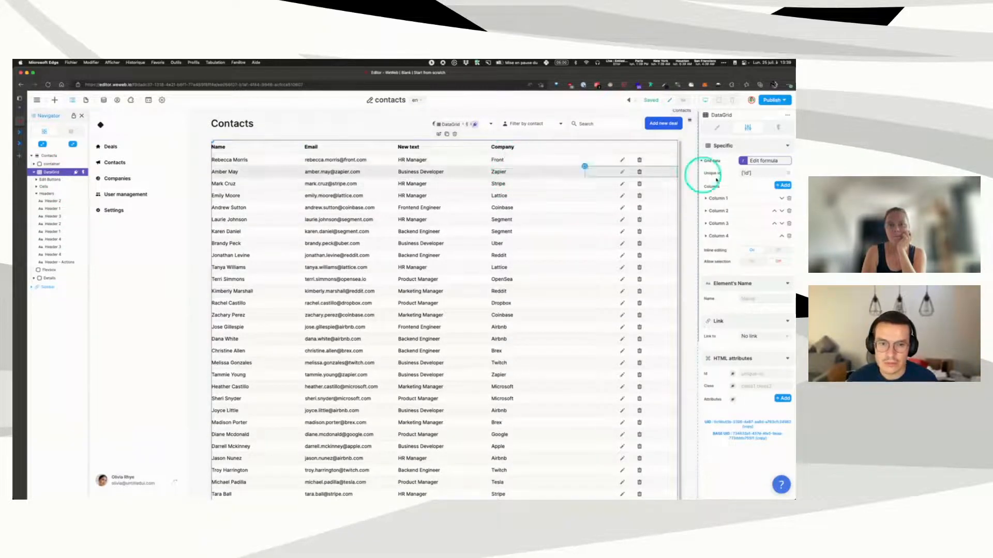
left_click(734, 238)
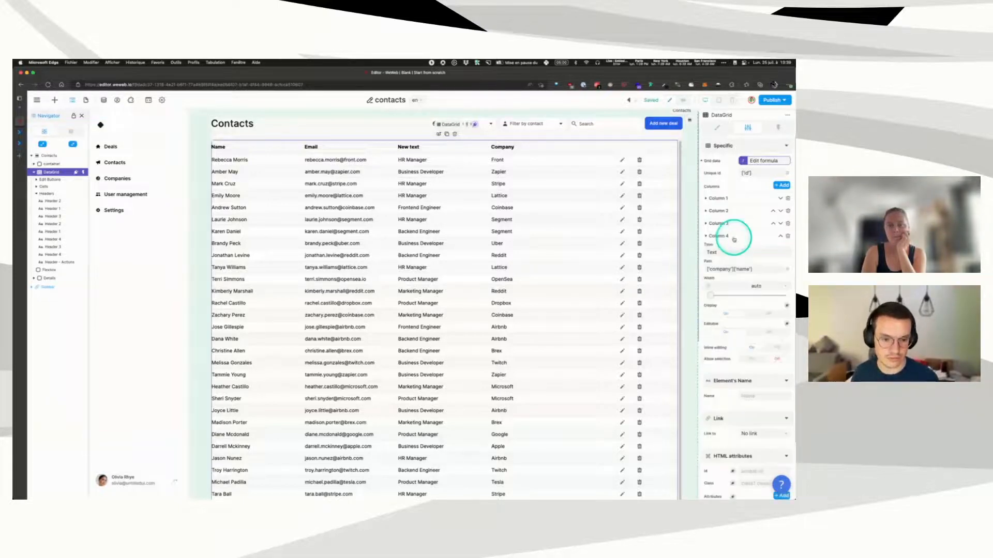
left_click(758, 326)
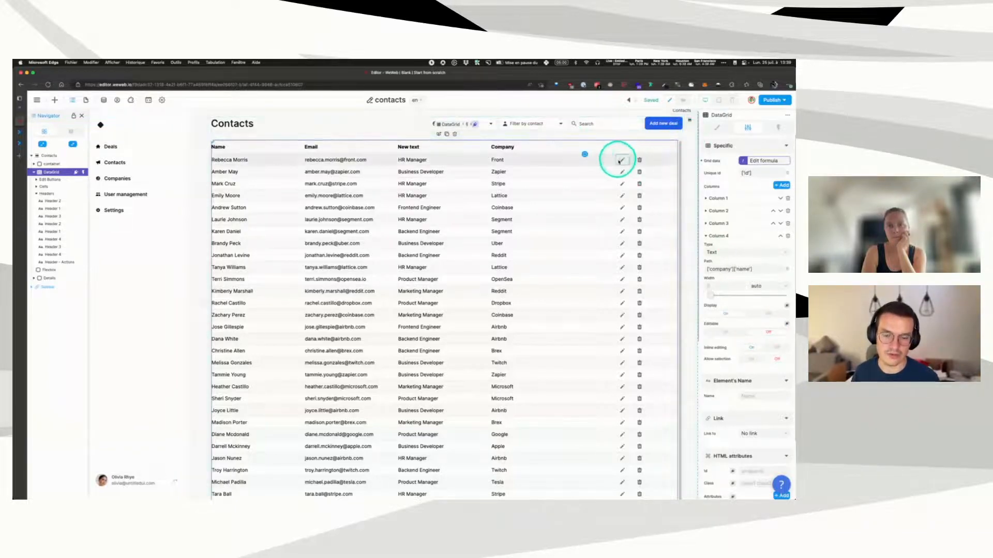
left_click(514, 161)
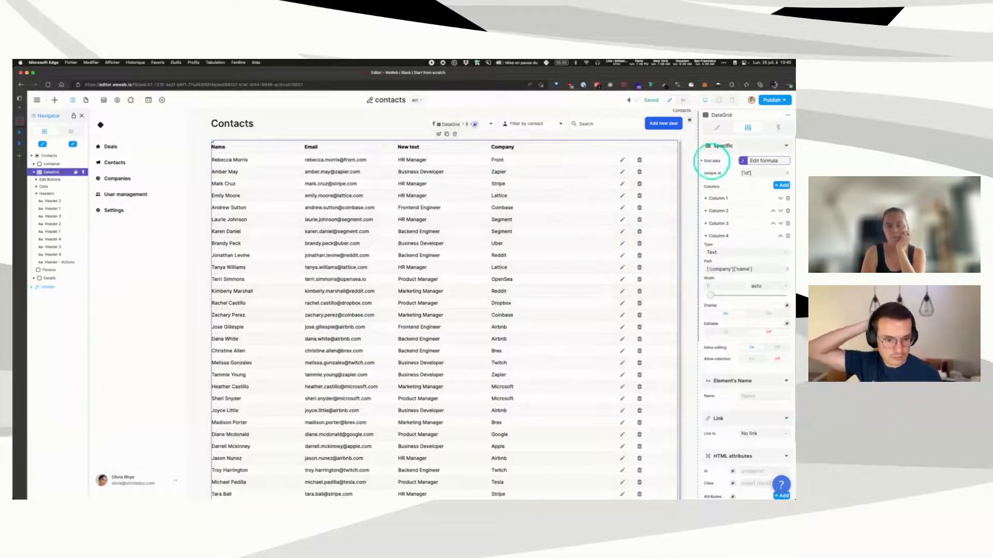
Step: Delete the DataGrid's existing Delete row and Update row workflows
left_click(778, 127)
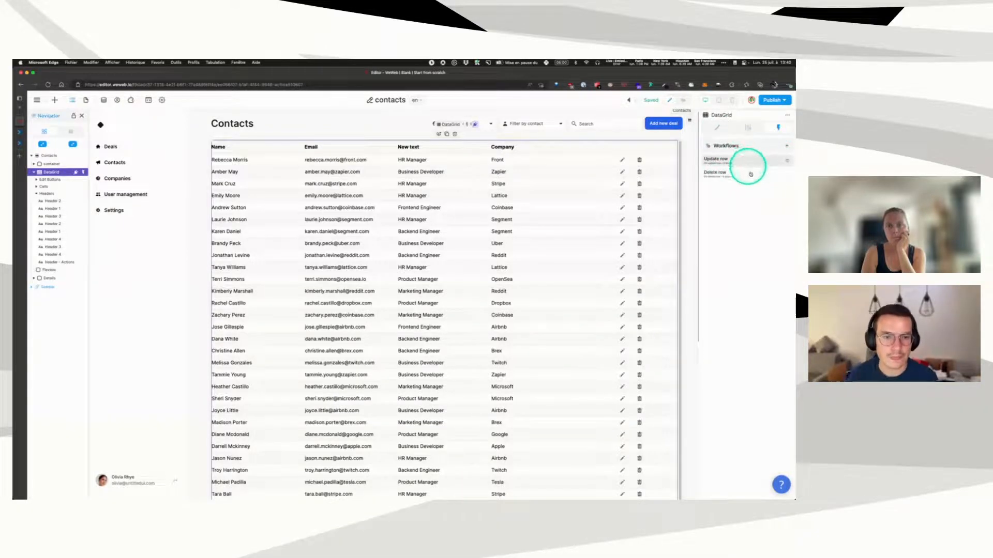
left_click(787, 177)
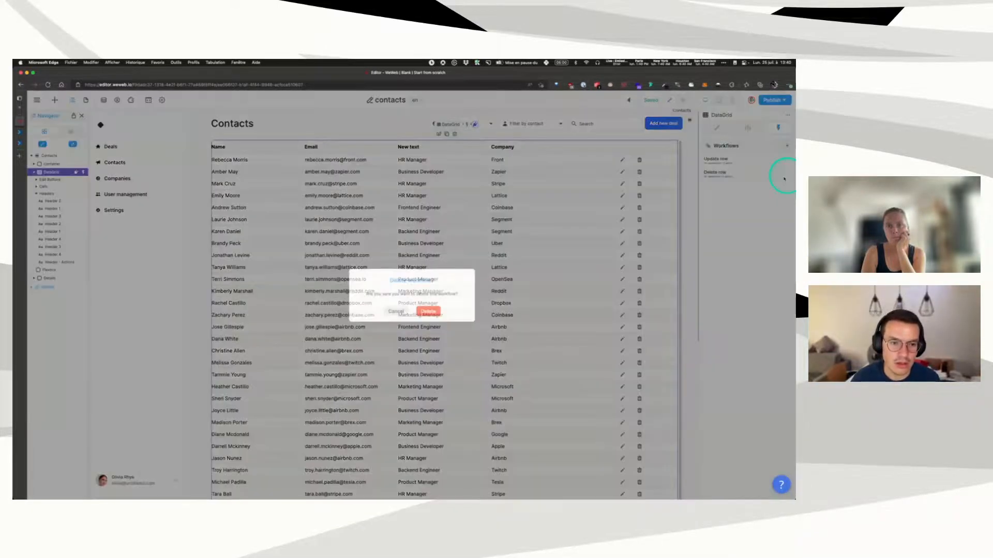
left_click(426, 311)
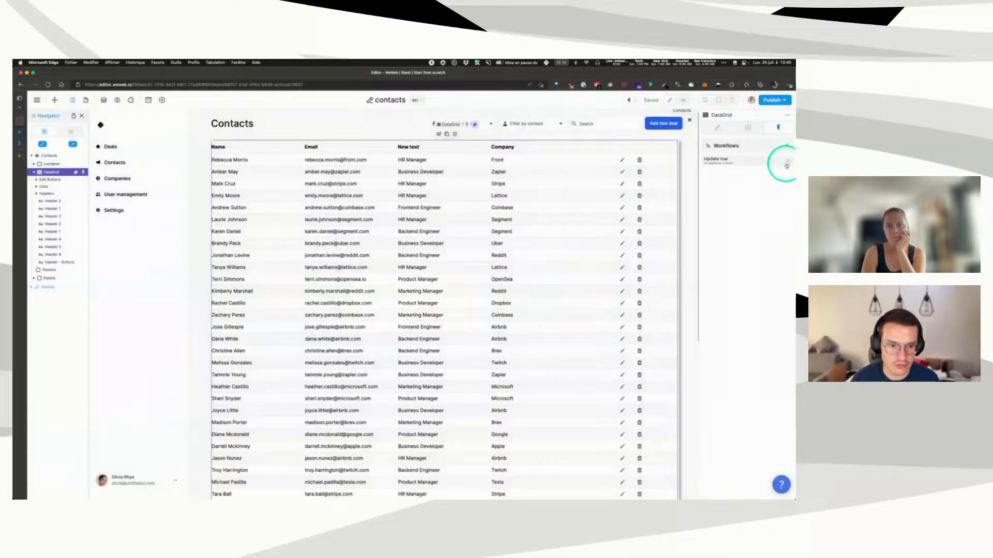
left_click(786, 159)
left_click(429, 312)
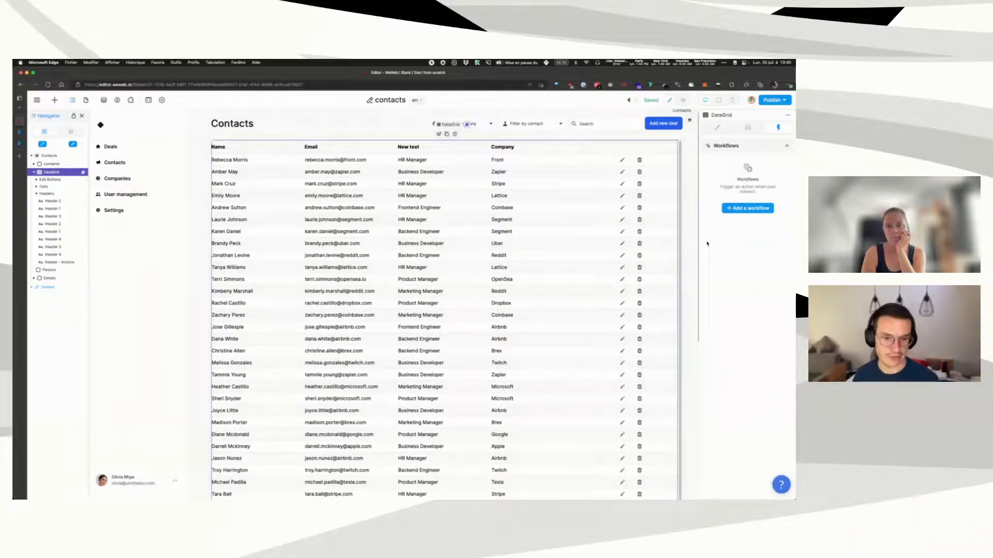
Step: Add a new workflow to the DataGrid with the On Row update trigger
left_click(748, 208)
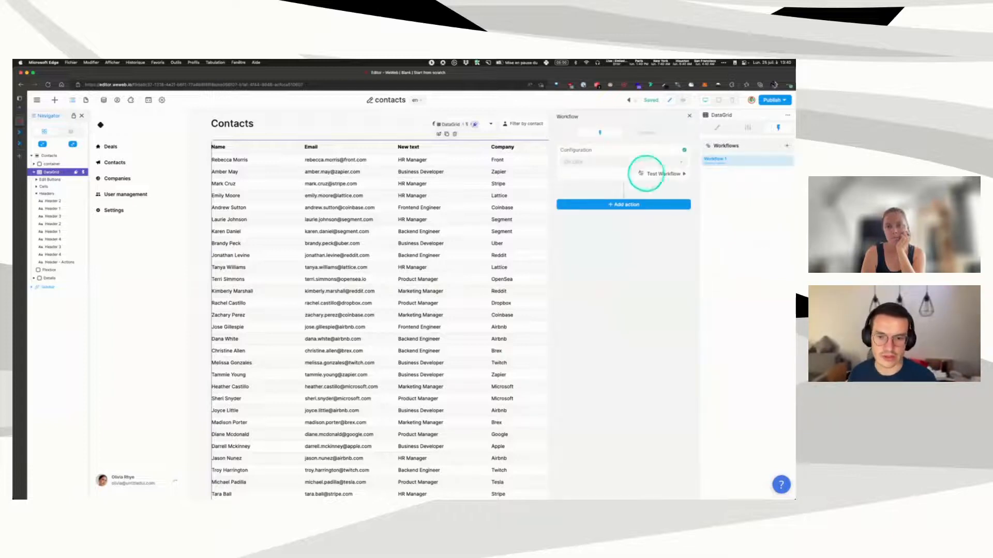
left_click(593, 191)
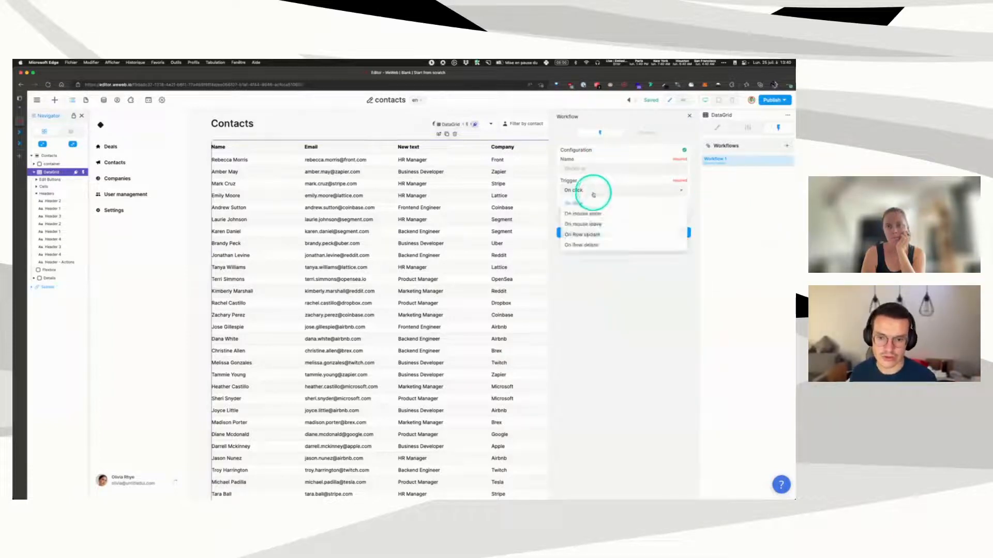
left_click(592, 235)
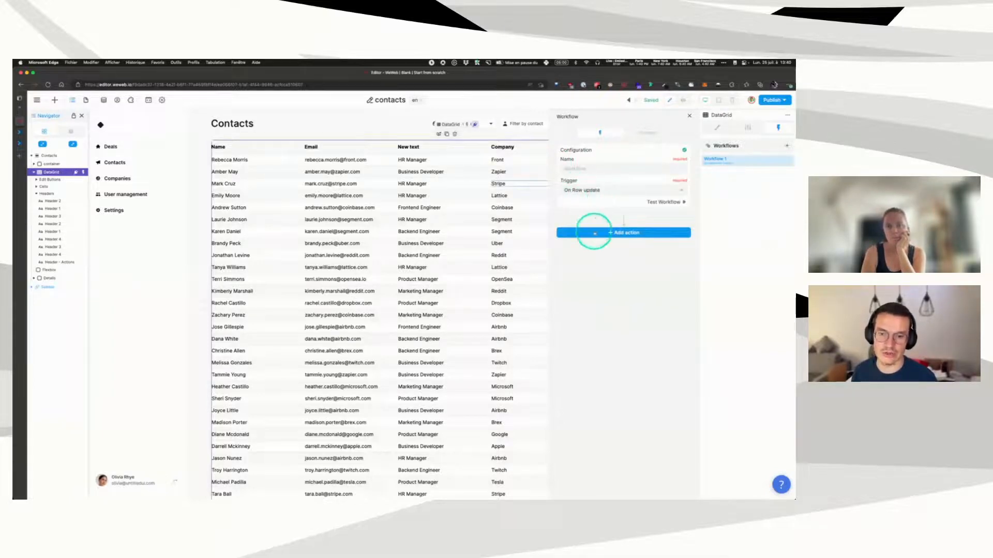
Step: Add a Request action to the workflow using API group template-crm - Default and endpoint POST /contact/{contact_id}
left_click(604, 234)
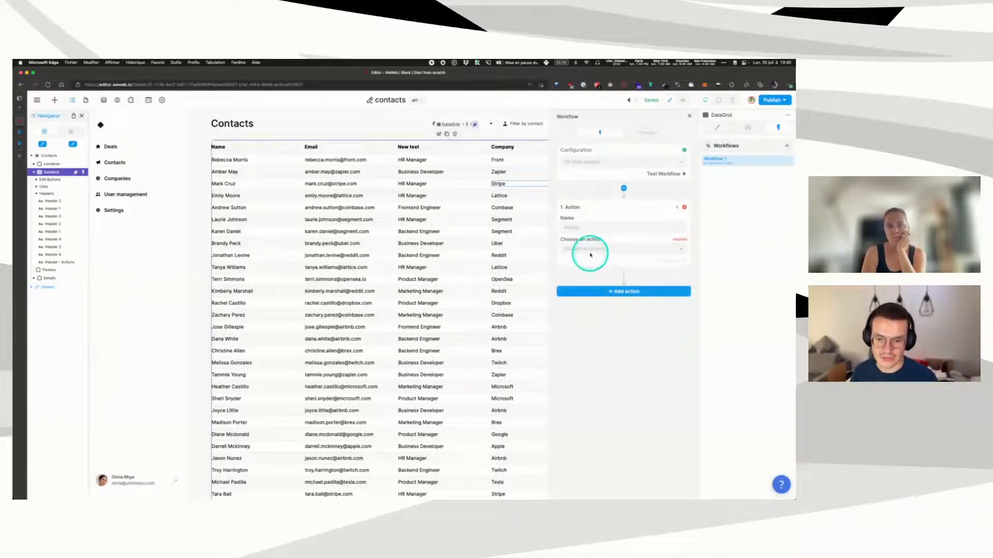
left_click(591, 255)
left_click(599, 393)
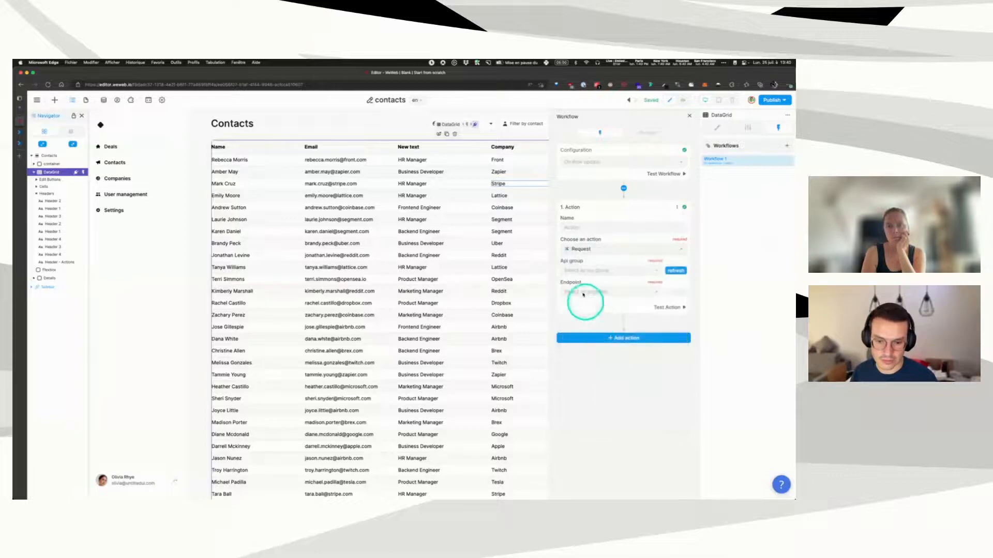
left_click(589, 271)
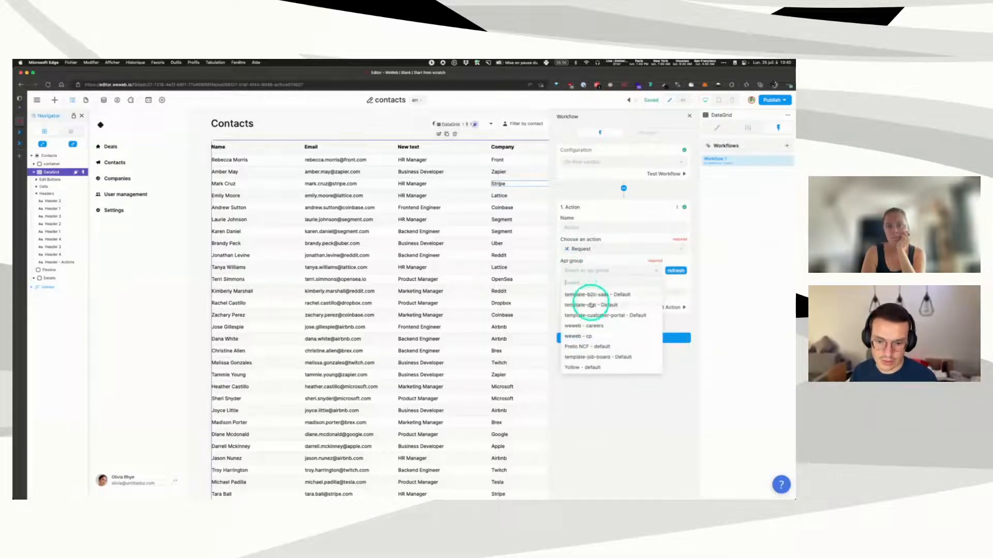
left_click(591, 305)
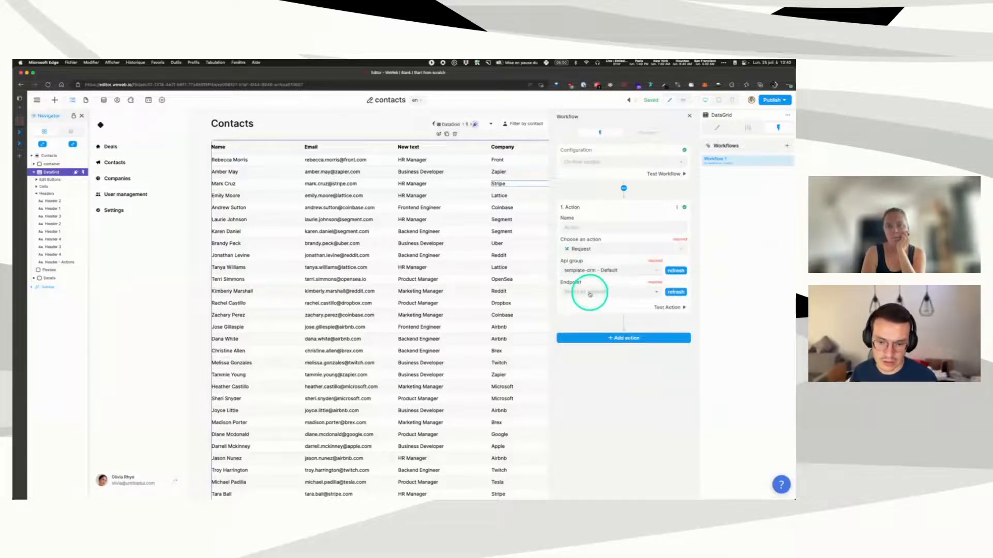
left_click(587, 295)
type("post")
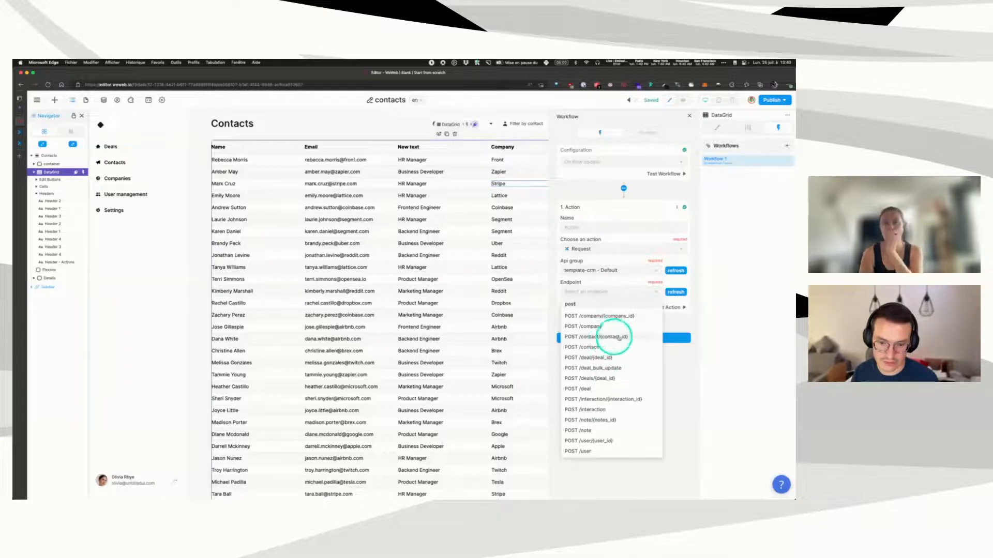
left_click(597, 337)
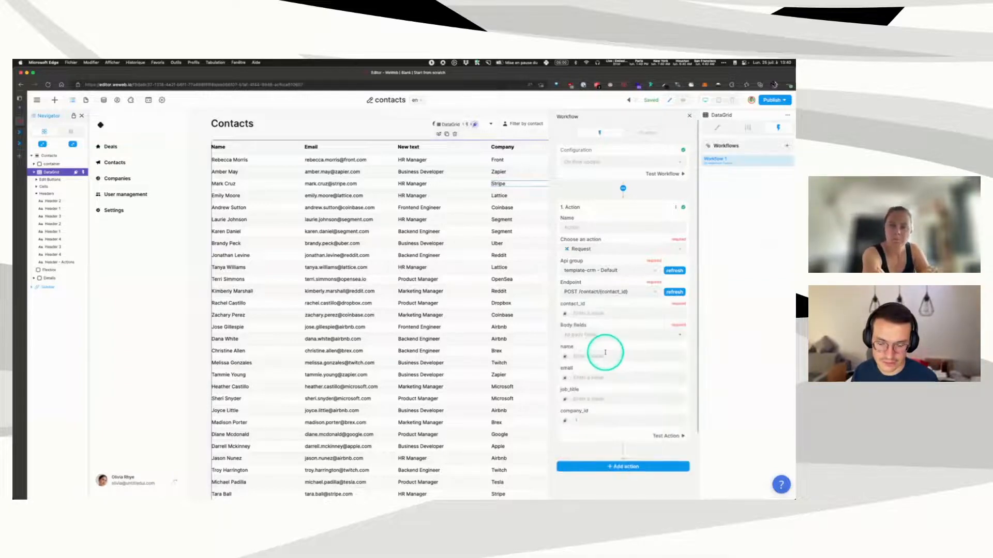
Step: Bind the request's contact_id parameter to the row update event's id, Event['id']
left_click(565, 313)
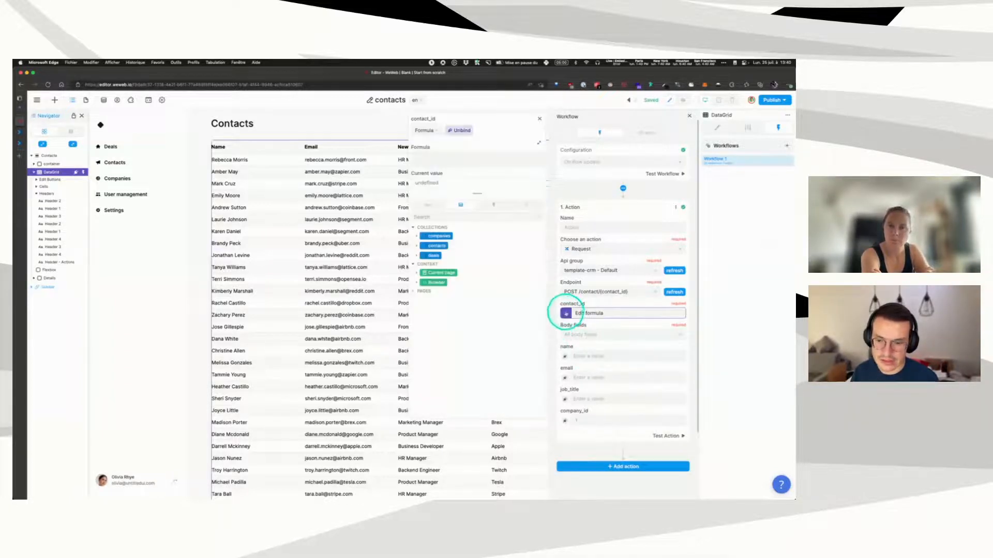
left_click(493, 207)
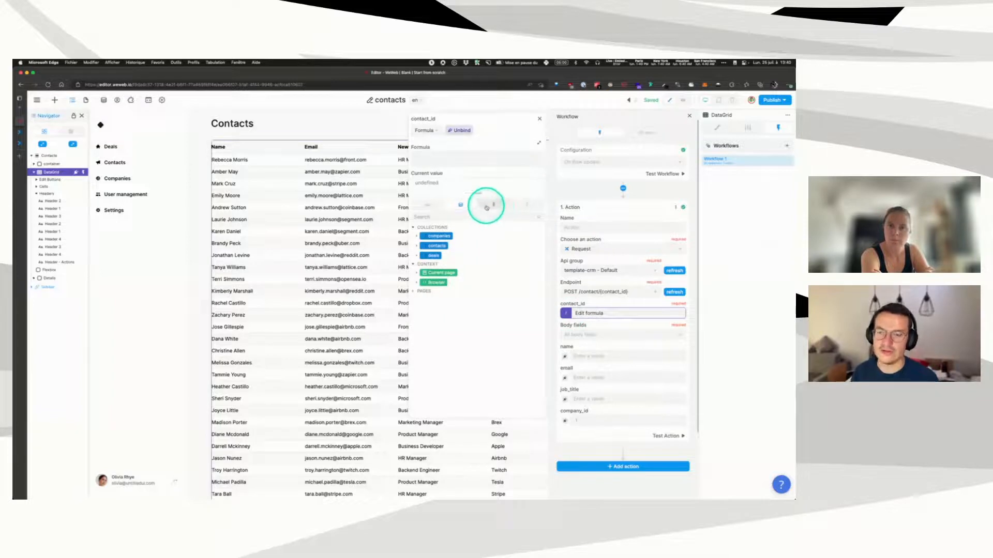
left_click(416, 236)
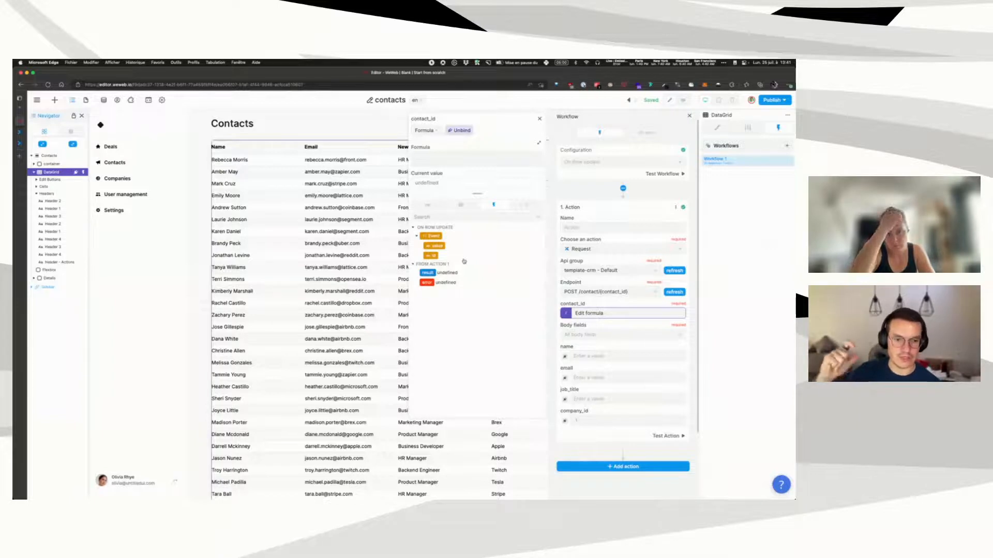
left_click(439, 256)
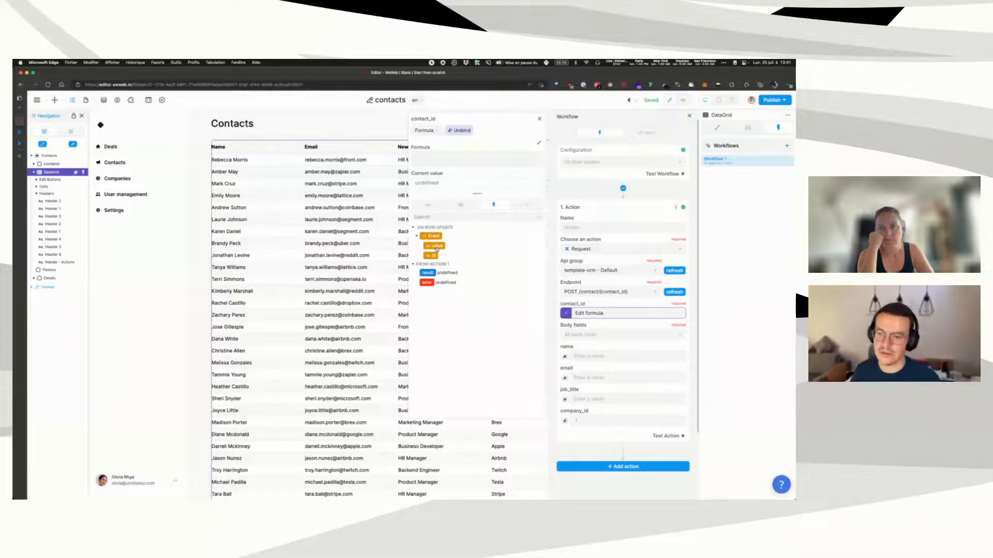
left_click(433, 257)
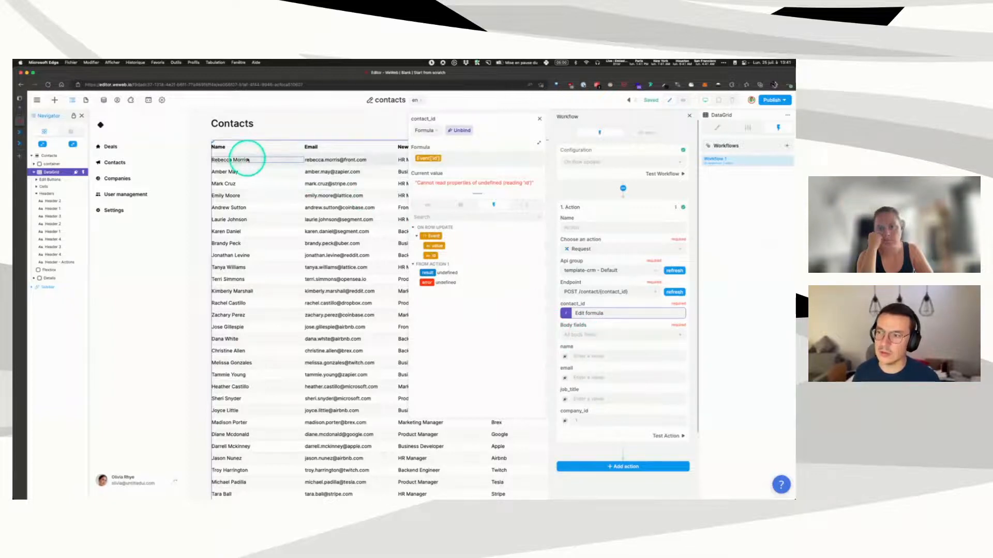
Step: Bind the request's name body field to the row update event's value, Event['value']
left_click(565, 357)
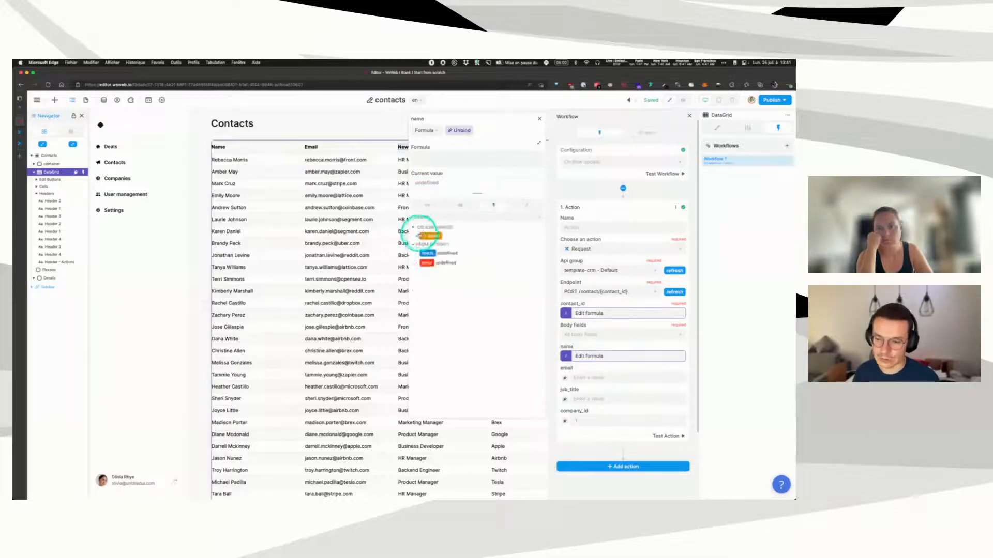
left_click(418, 236)
left_click(433, 246)
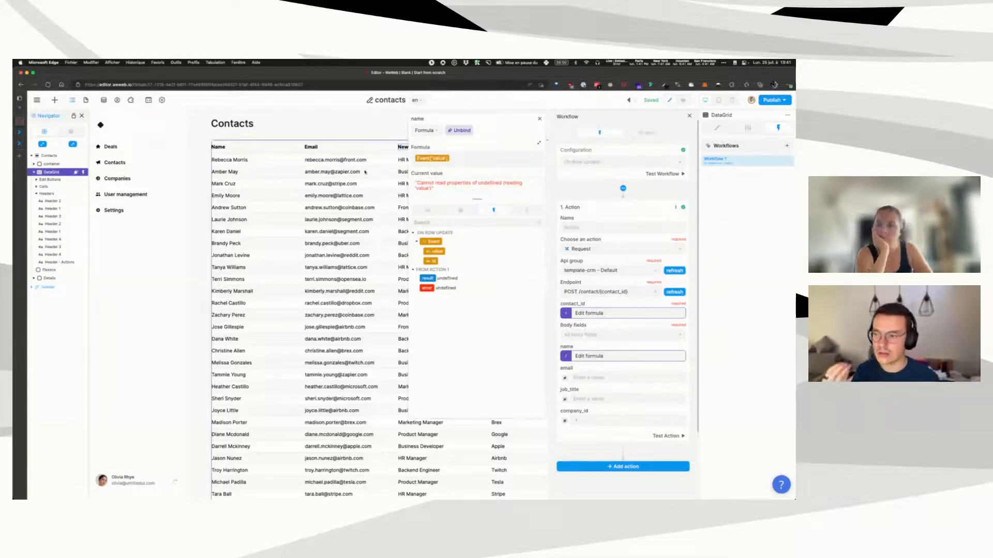
Step: Switch to Xano and open the contact database table to check its field names
left_click(14, 127)
left_click(26, 132)
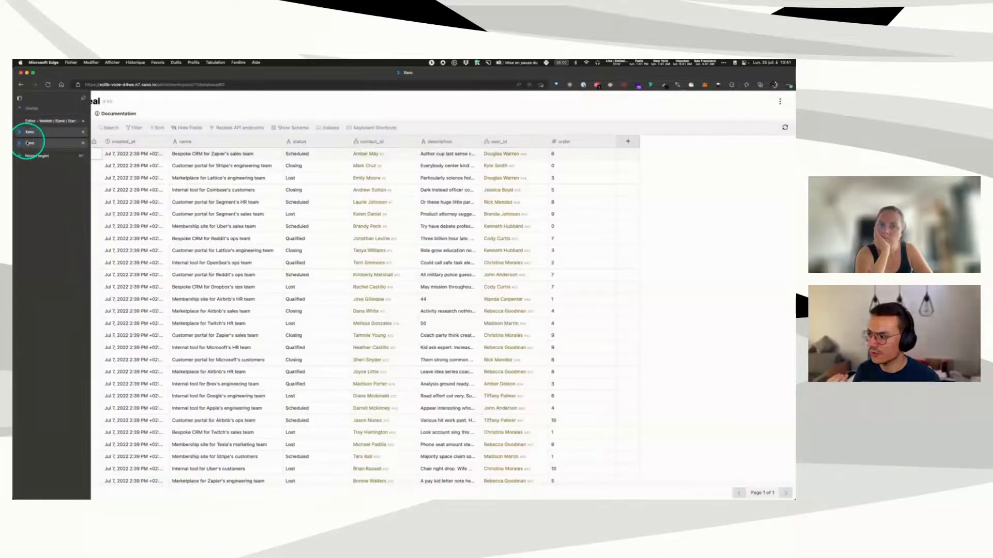
left_click(78, 115)
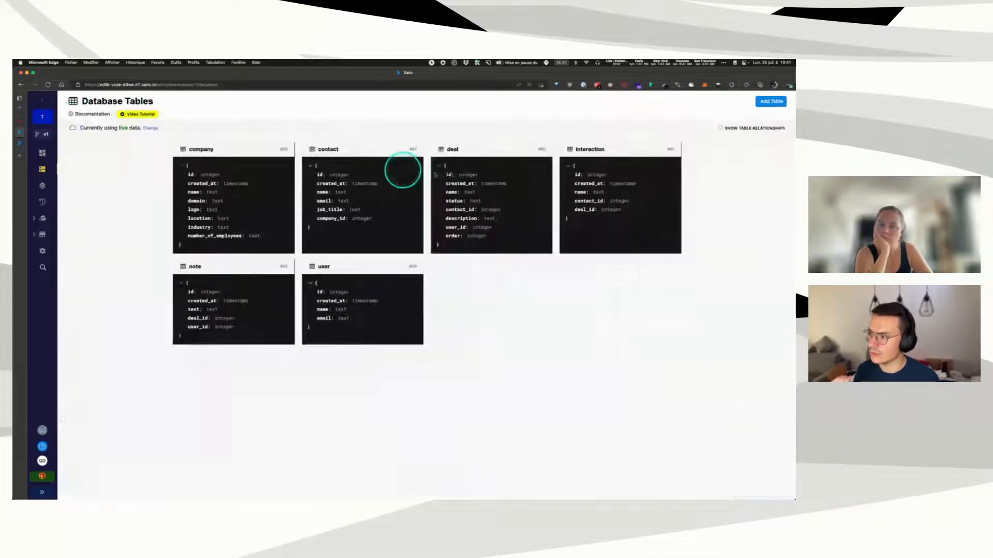
left_click(343, 156)
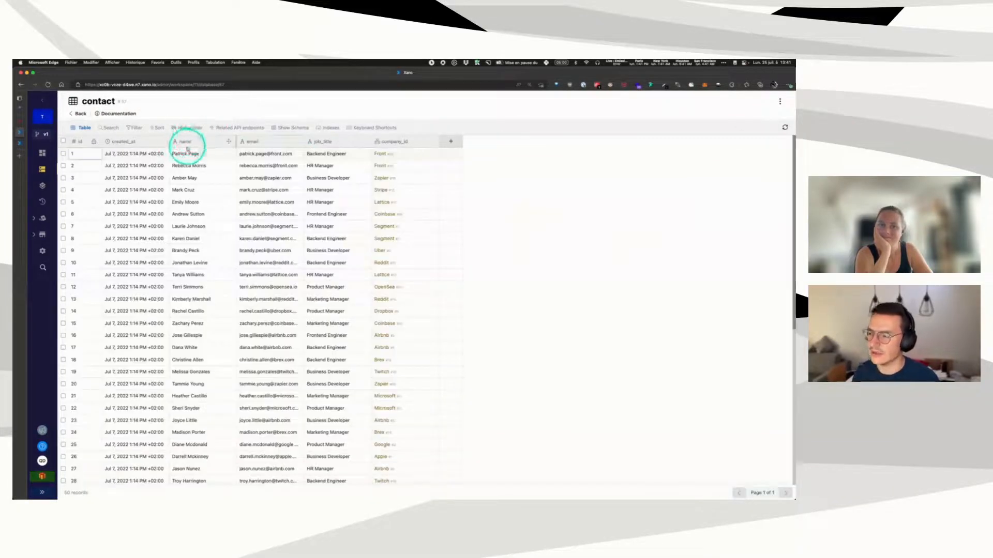
Step: Back in WeWeb, set the request's name field formula to getKeyValue(Event['value'], "name")
left_click(19, 121)
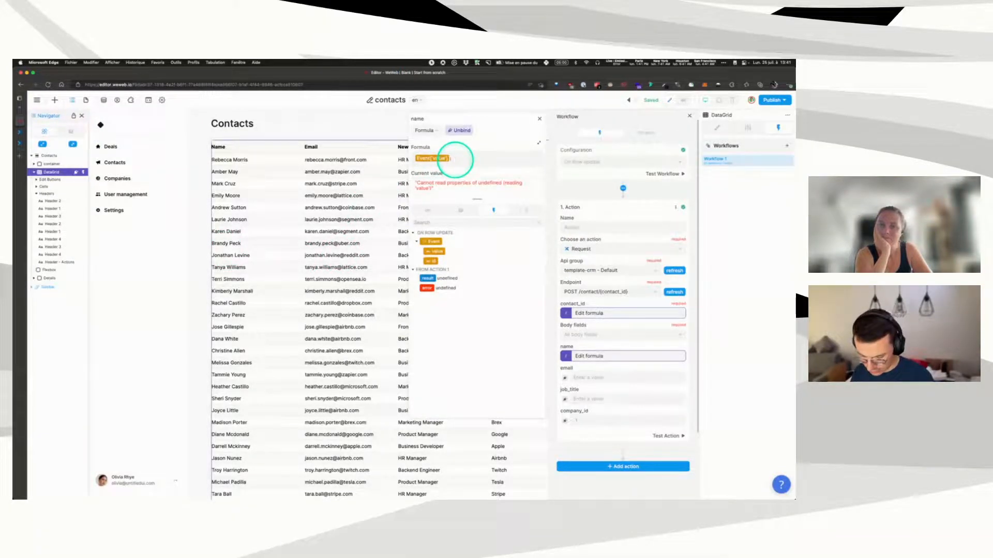
type(".na")
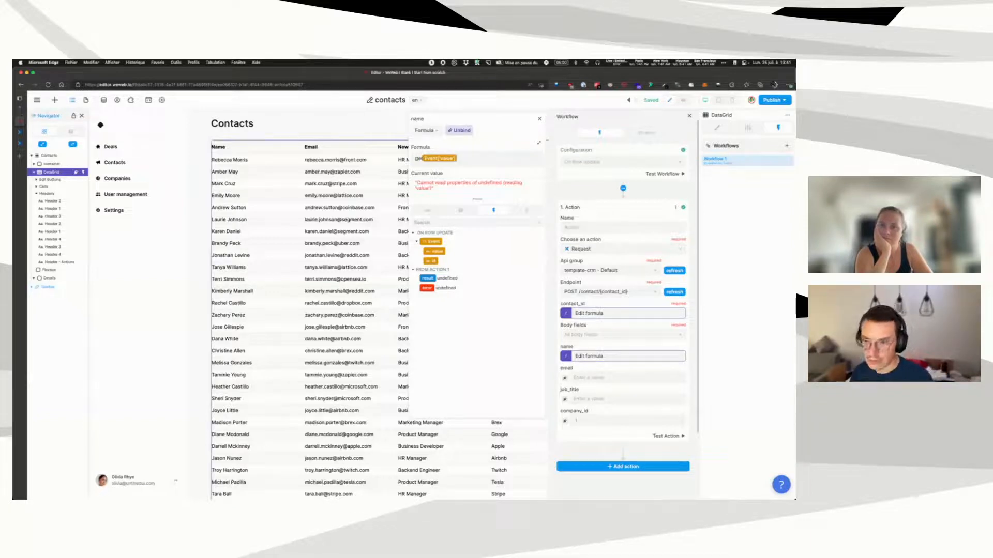
type("tKeyValue (")
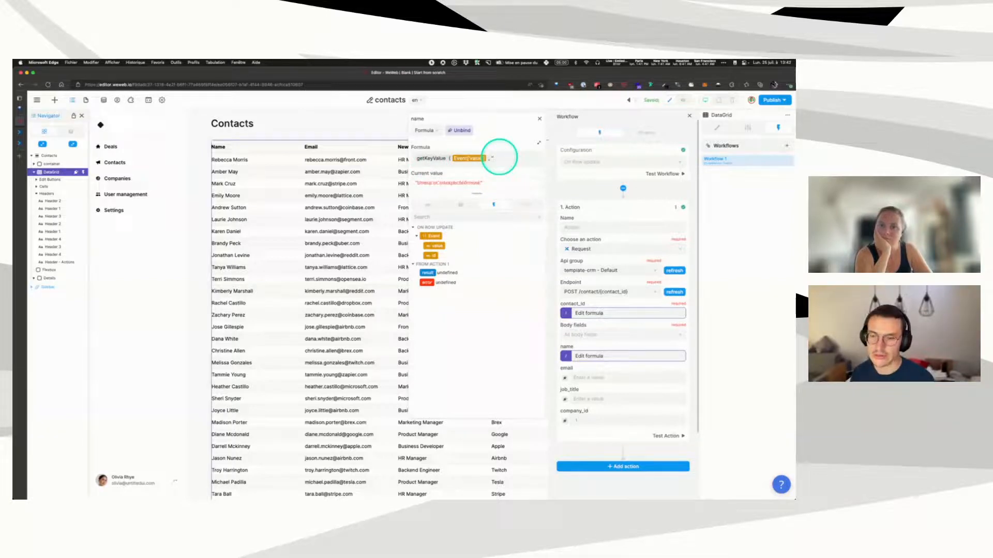
type("\")")
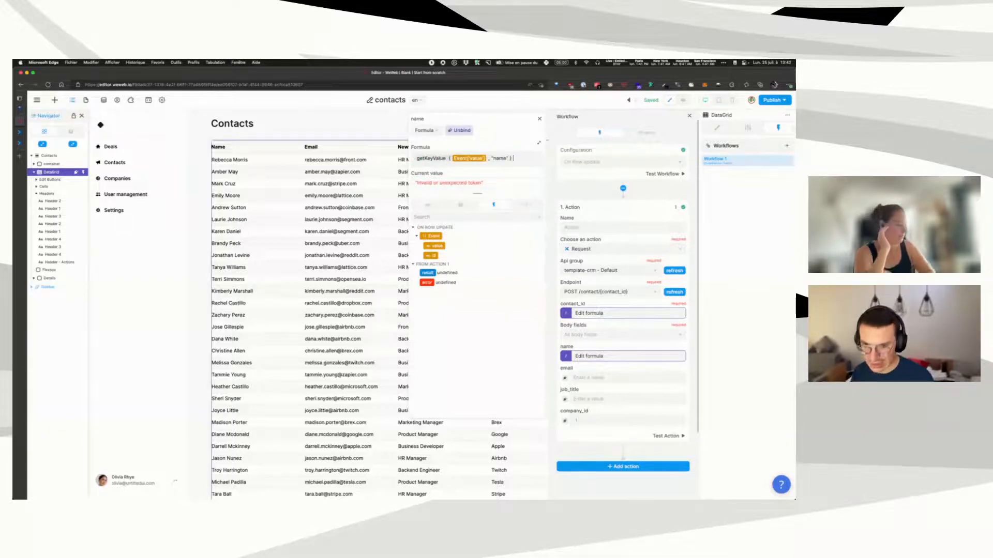
Step: Copy the name formula into a binding on the request's email field and adapt it to getKeyValue(Event['value'], "email")
key("super+a")
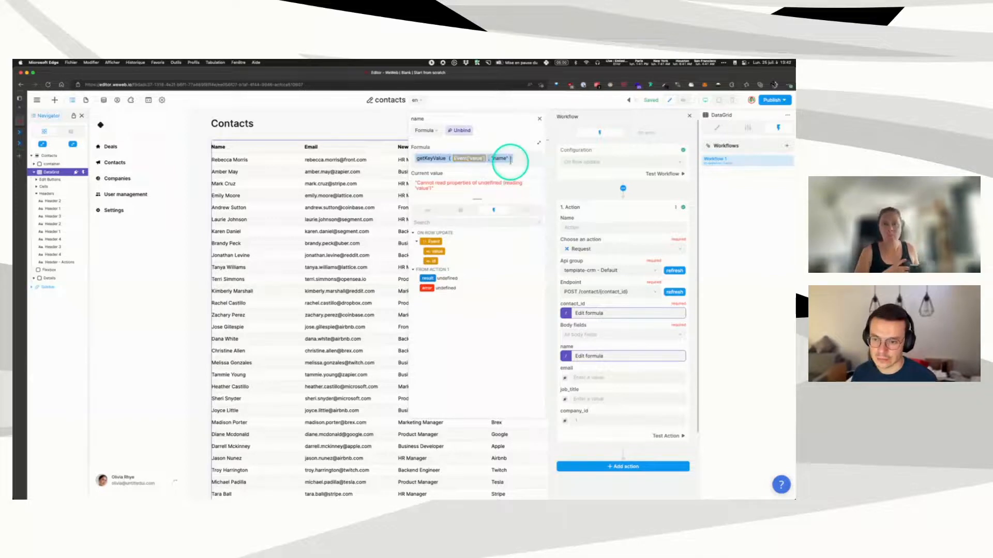
left_click(565, 378)
left_click(471, 158)
type("getKeyValue(Event['value'], \"name\")")
left_click(499, 158)
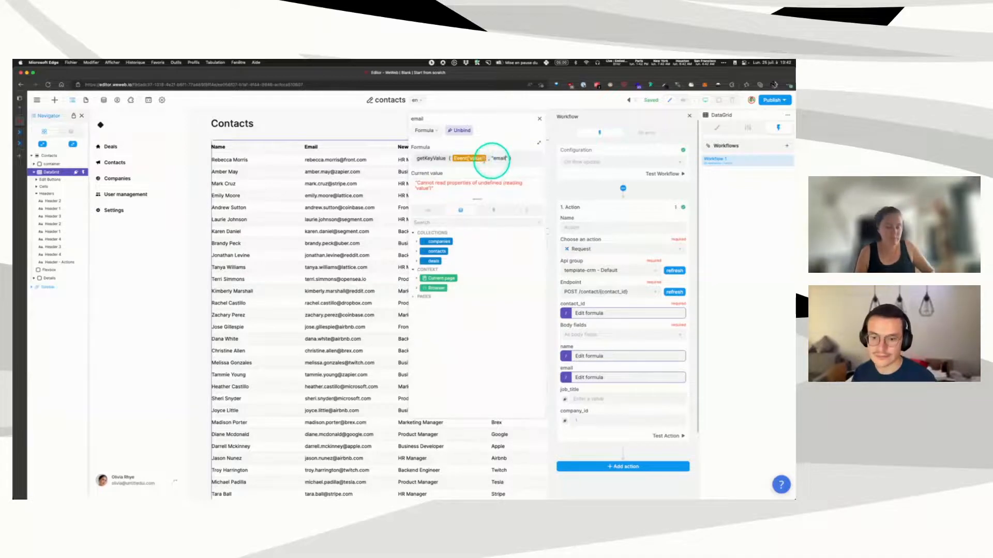
Step: Bind the request's job_title field to getKeyValue(Event['value'], "job_title")
left_click(566, 398)
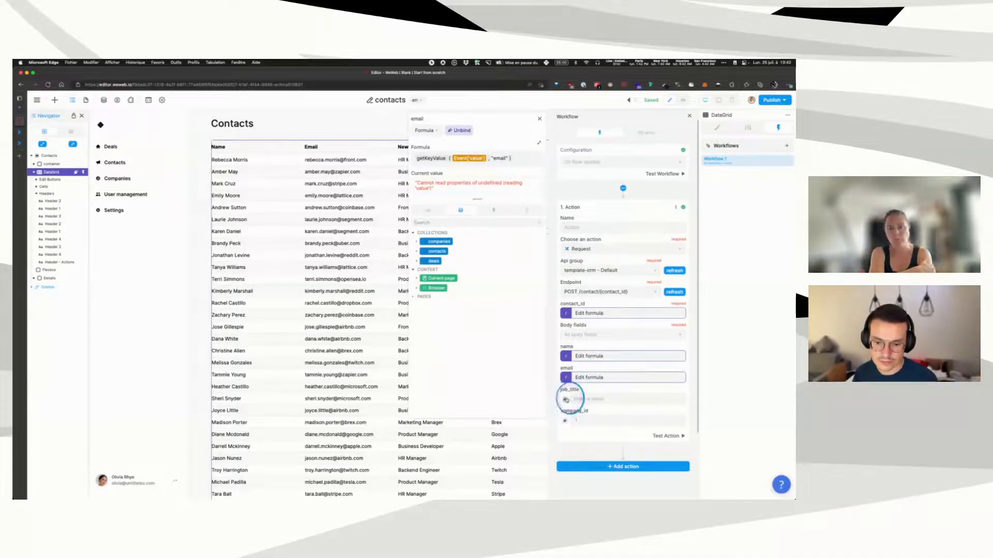
left_click(455, 153)
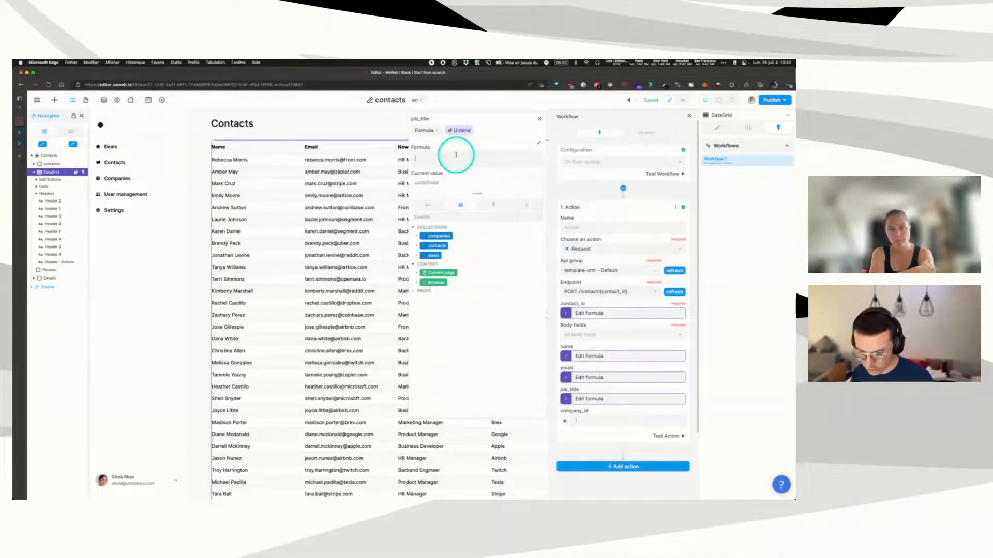
left_click(499, 156)
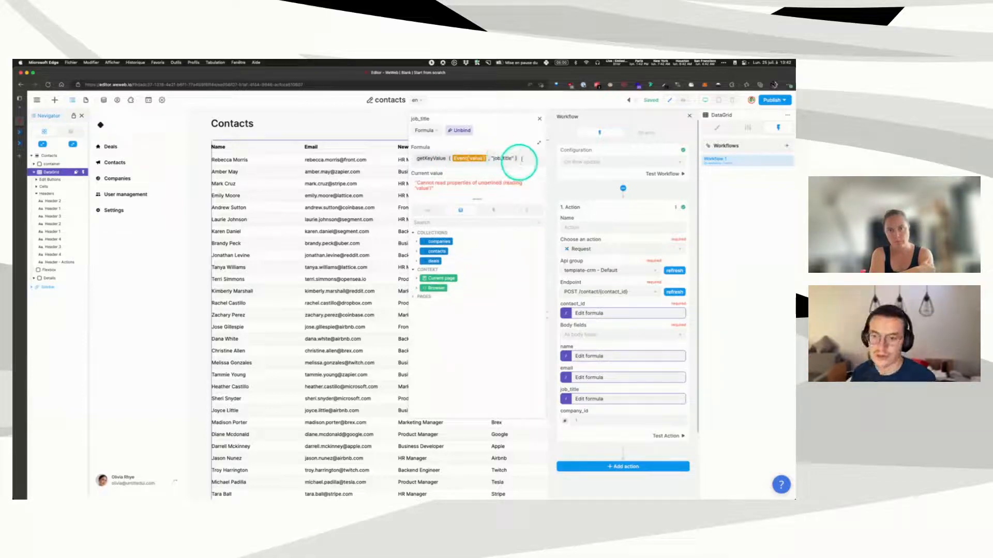
left_click(539, 118)
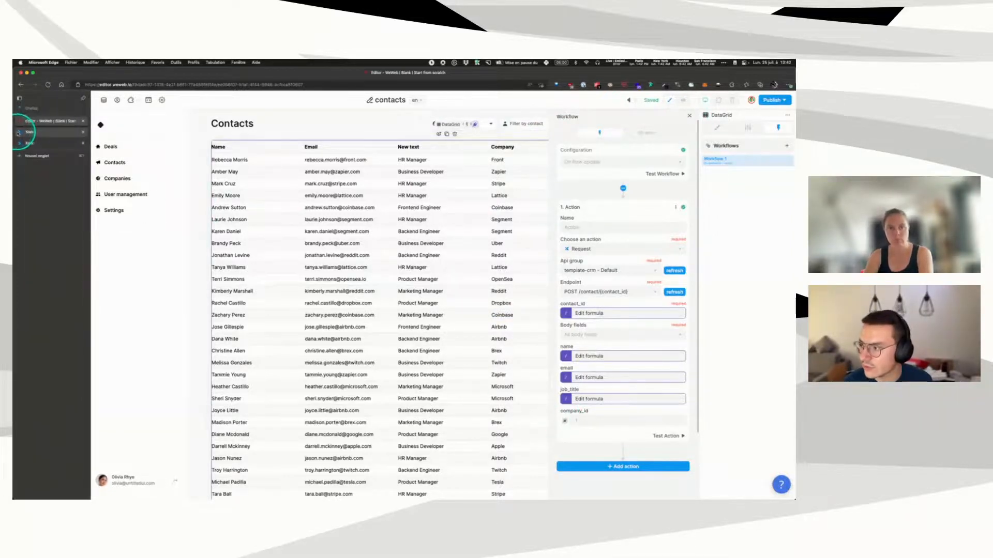
Step: In Xano, open the POST /contact/{contact_id} endpoint and hide its company_id input from the API
left_click(29, 133)
left_click(31, 143)
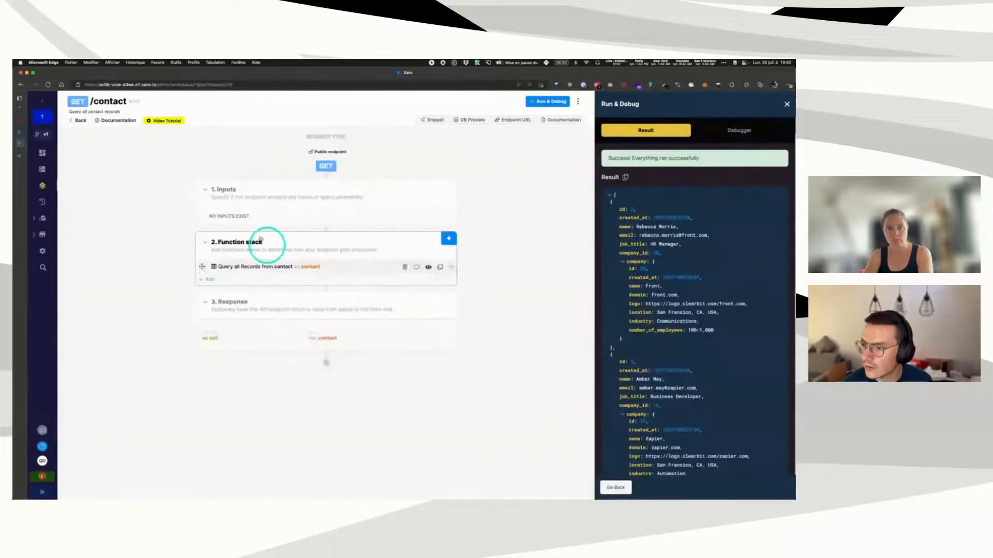
left_click(78, 121)
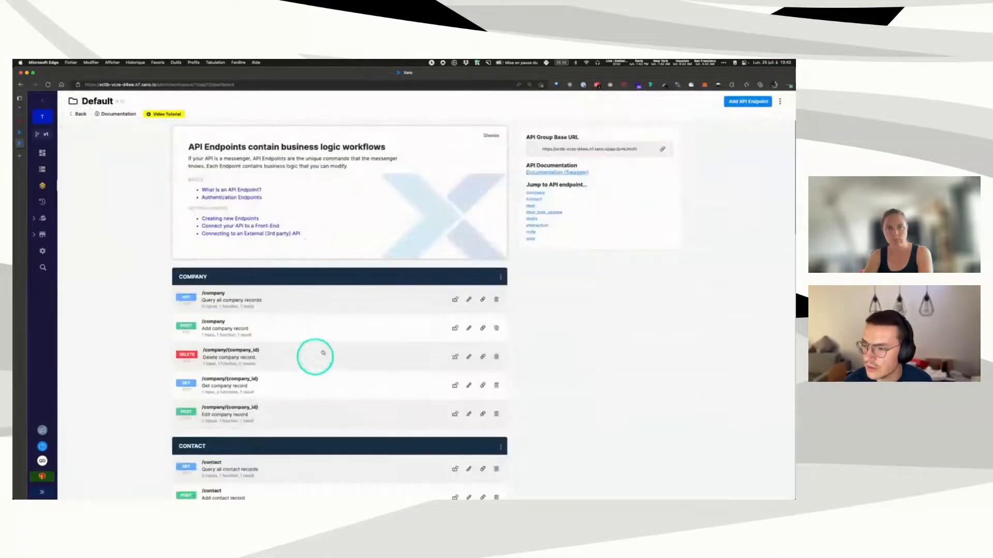
scroll(315, 320, "down", 5)
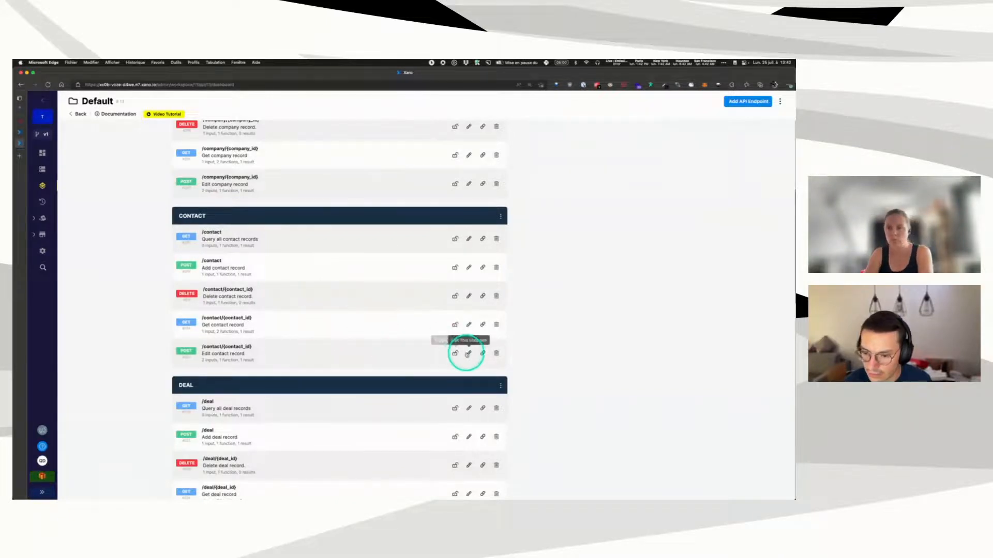
left_click(468, 353)
left_click(457, 224)
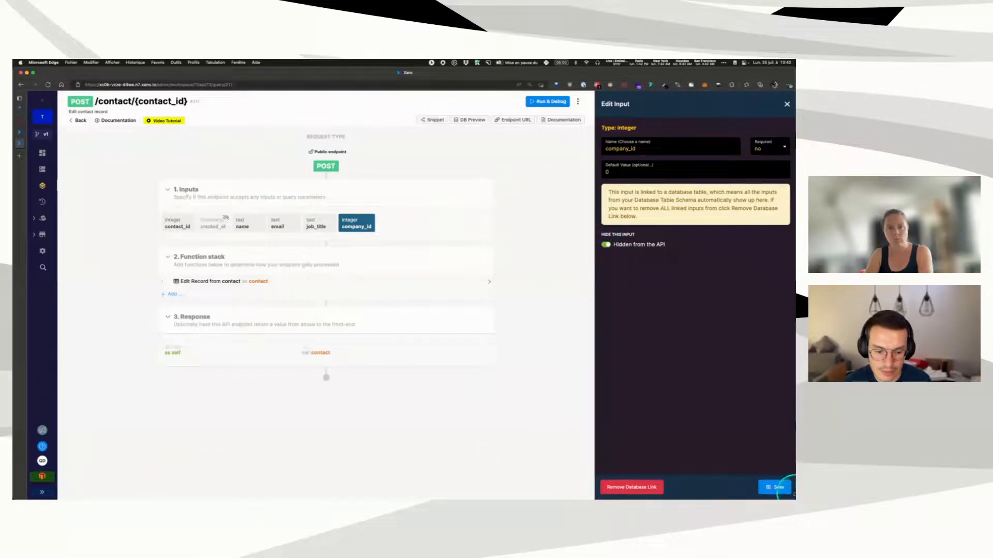
left_click(775, 487)
Step: Return to the WeWeb editor and reopen the DataGrid's Workflow 1 to update the Request action's body fields
left_click(19, 134)
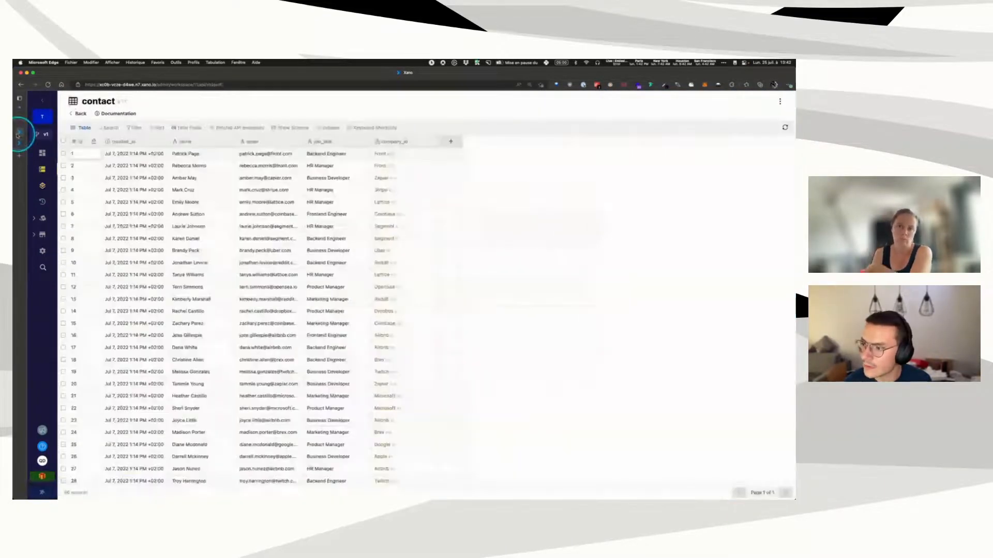
left_click(18, 122)
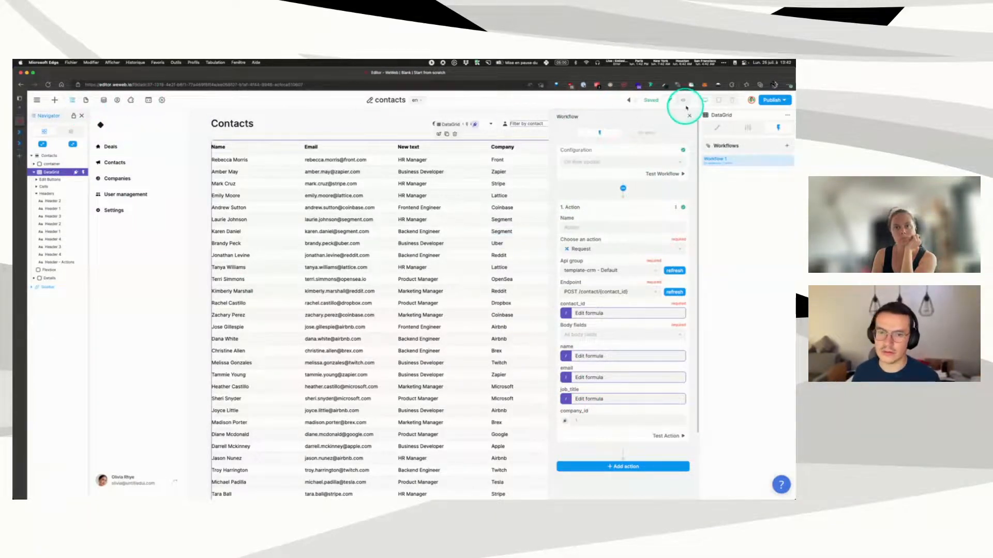
left_click(671, 99)
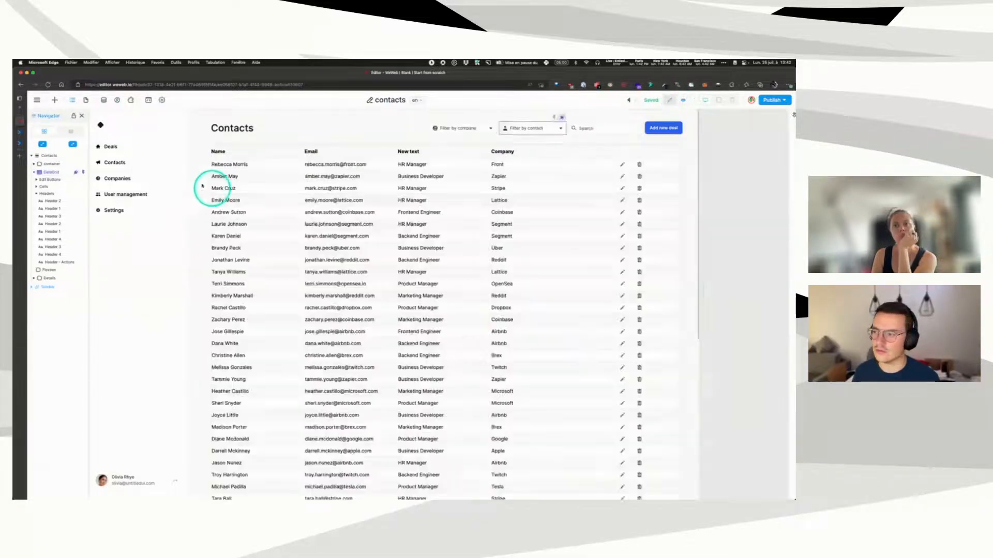
left_click(56, 172)
left_click(720, 160)
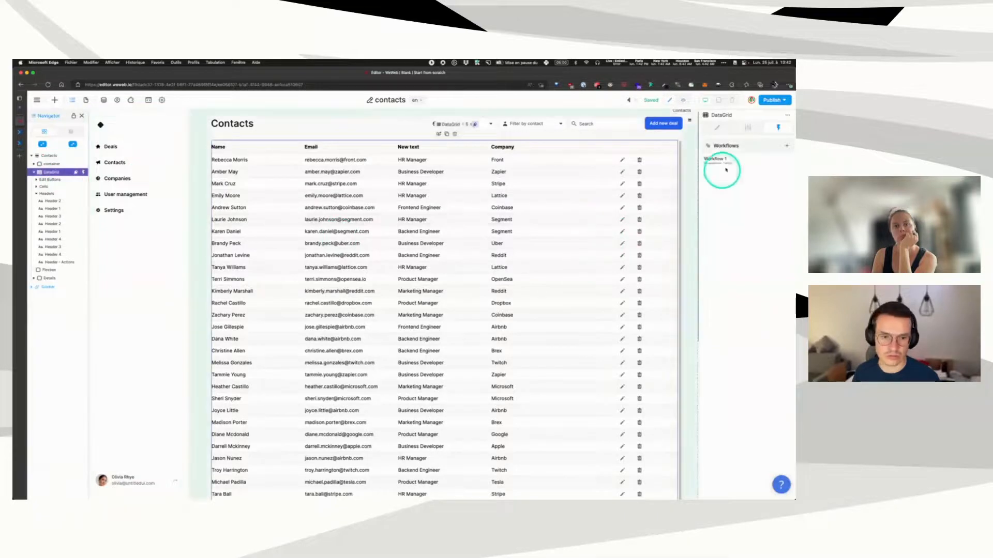
left_click(579, 229)
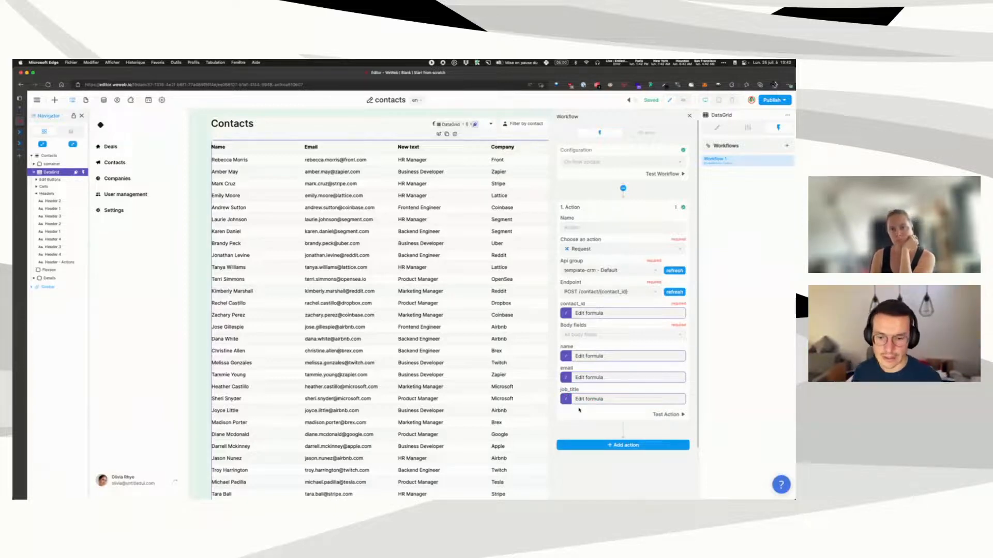
Step: Put the contacts page in preview mode and search Xano's contact table for the grid's first contact
left_click(685, 101)
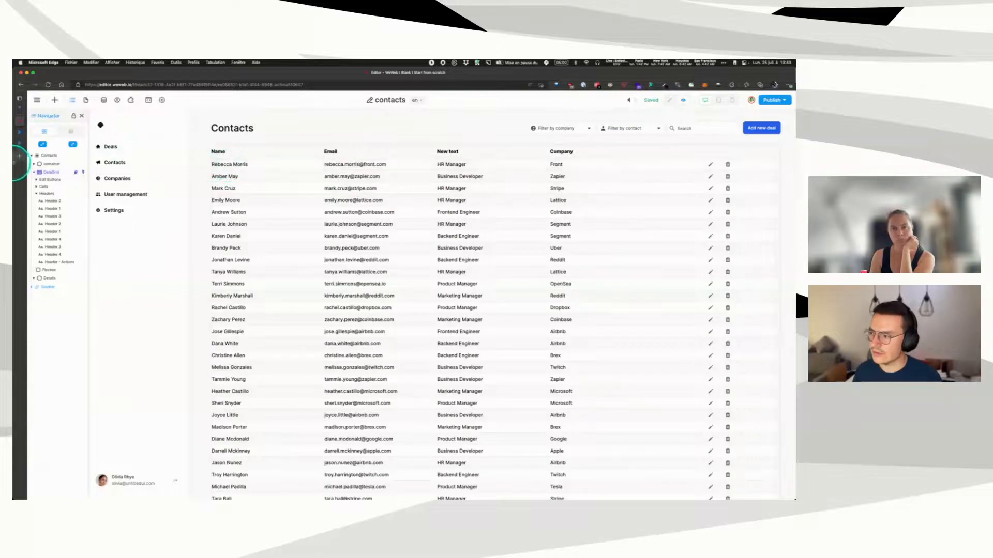
left_click(20, 144)
left_click(30, 132)
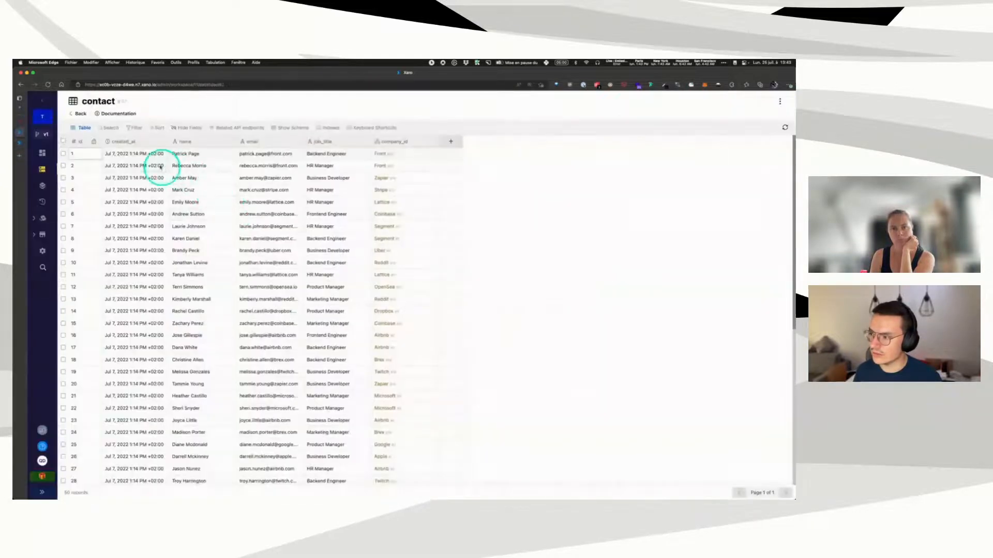
left_click(110, 129)
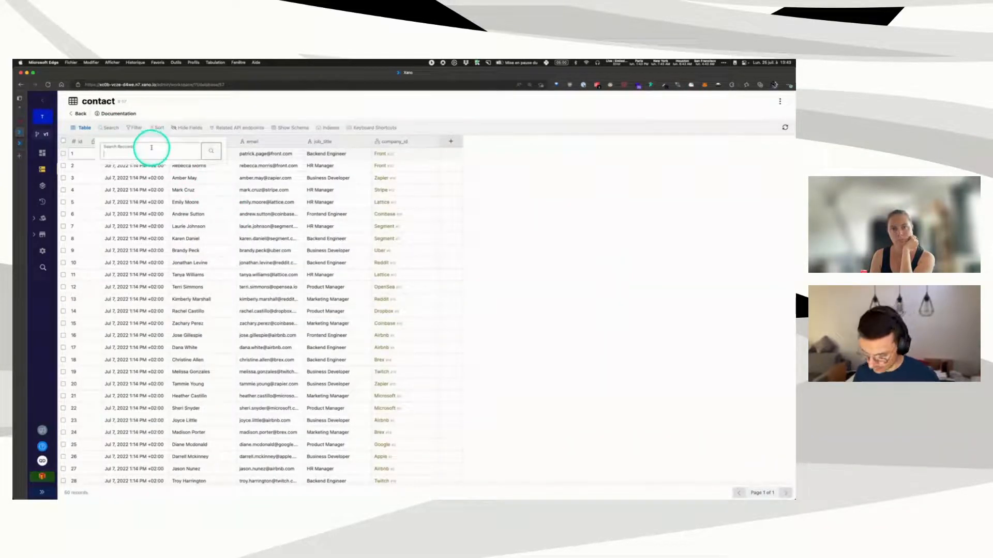
left_click(211, 150)
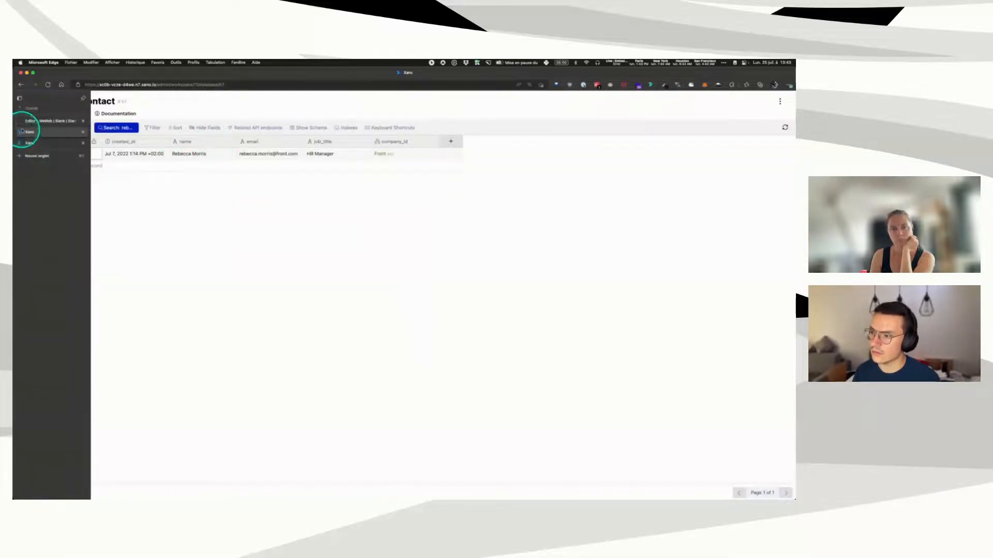
Step: In the WeWeb preview, edit the first contact's name and email, set the job title to Office Manager, and validate the row
left_click(23, 122)
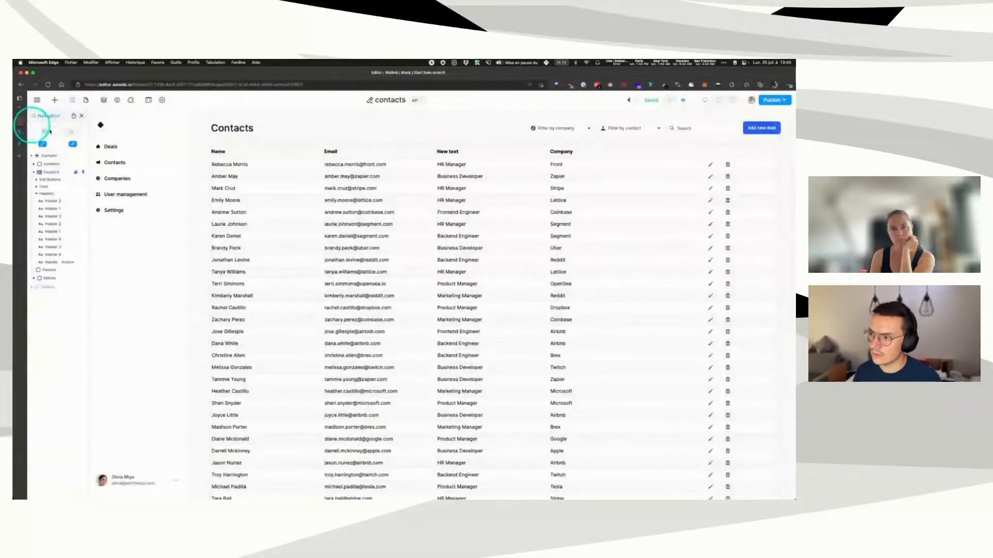
left_click(709, 165)
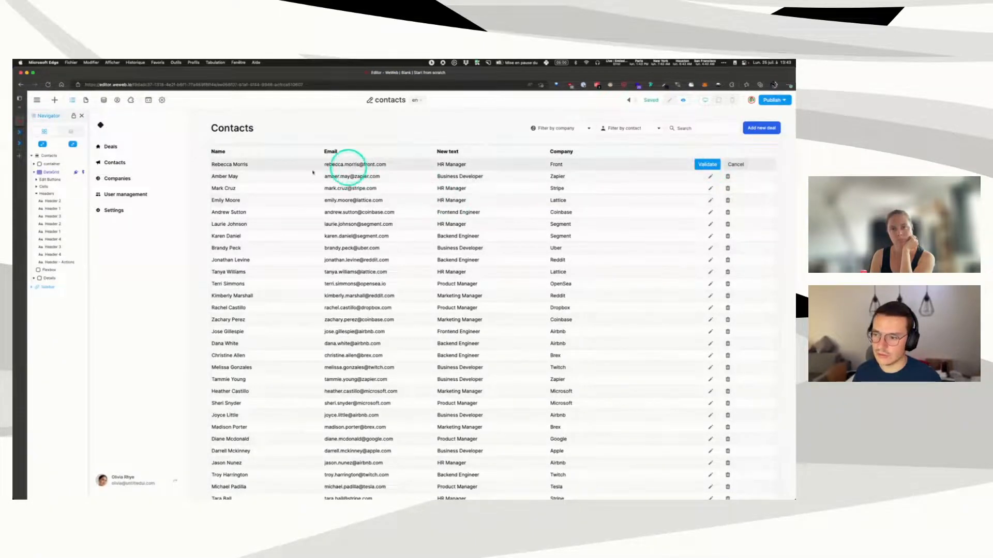
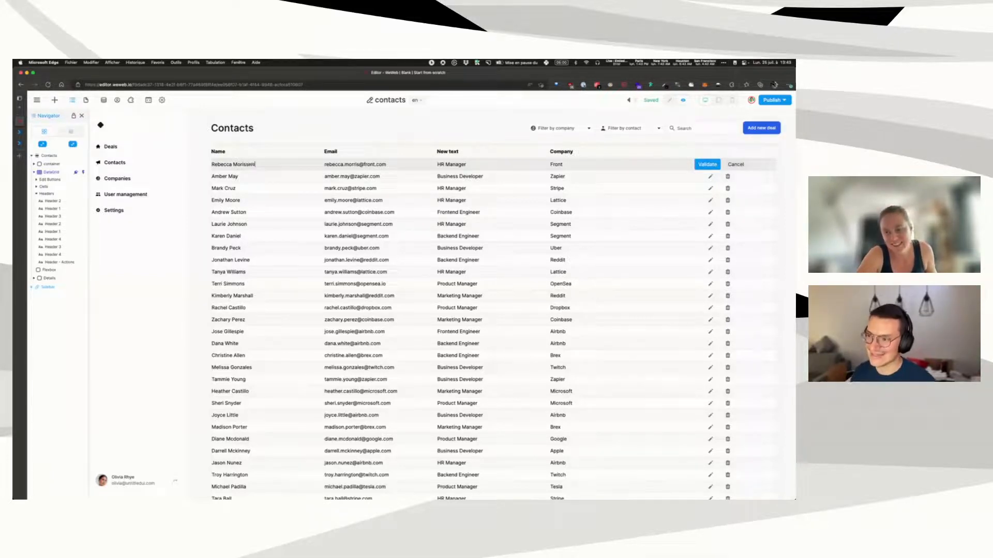
double_click(248, 165)
left_click(357, 164)
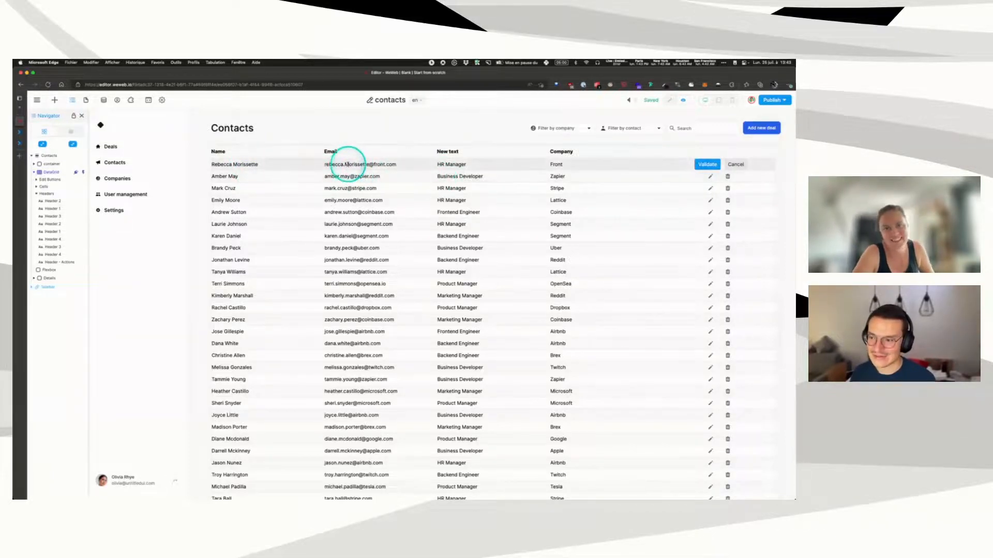
left_click(469, 164)
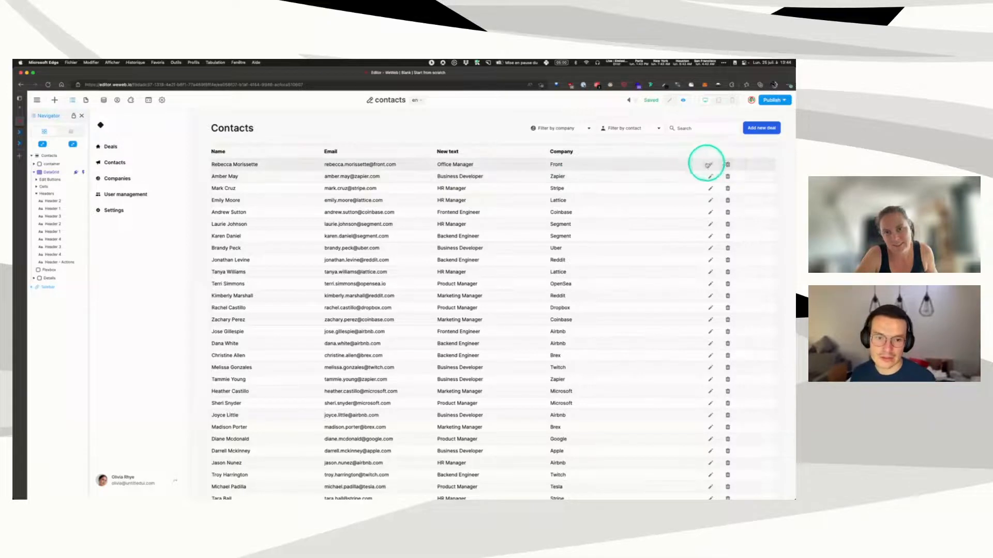
left_click(707, 165)
Step: Refresh the contact table in Xano to check the edited record, and return WeWeb to edit mode
left_click(20, 133)
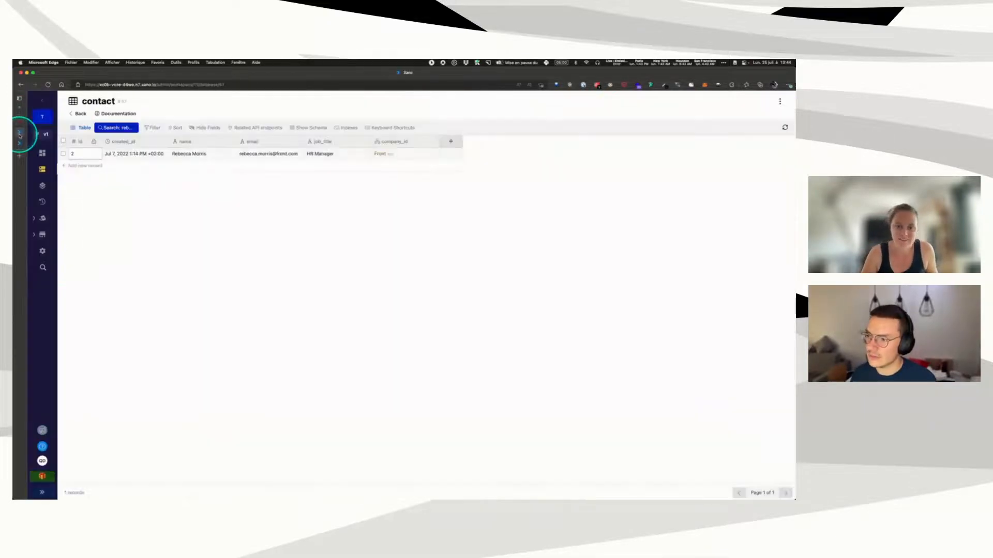
left_click(785, 128)
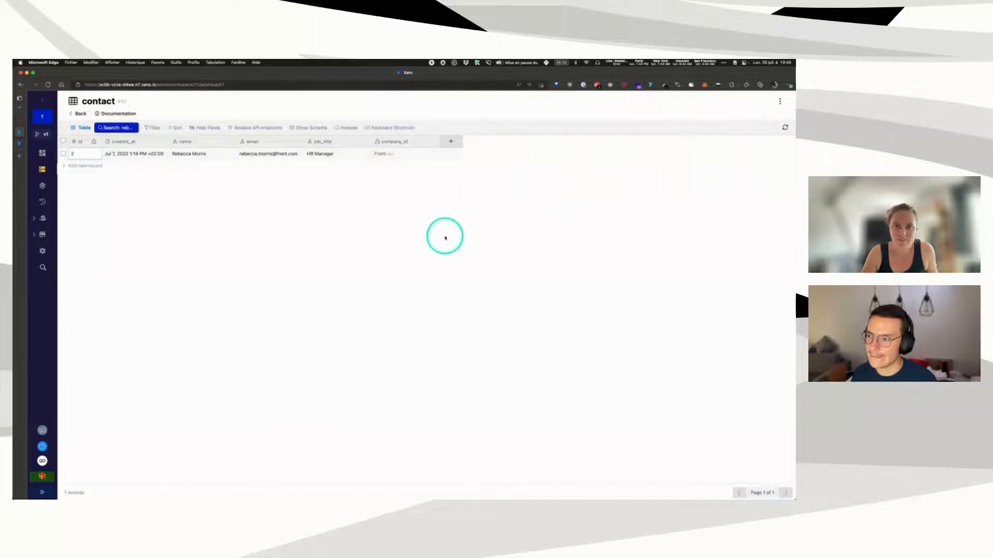
left_click(19, 122)
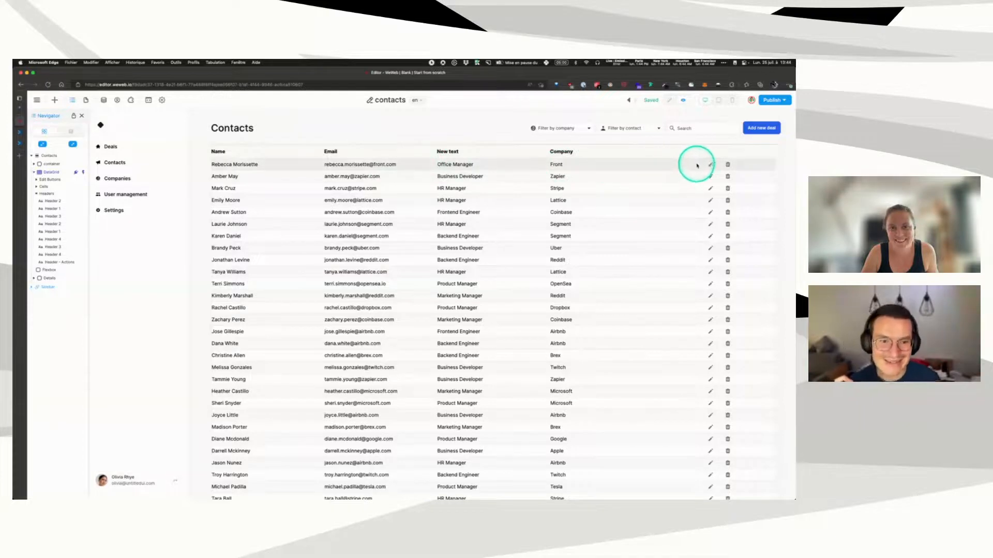
left_click(669, 100)
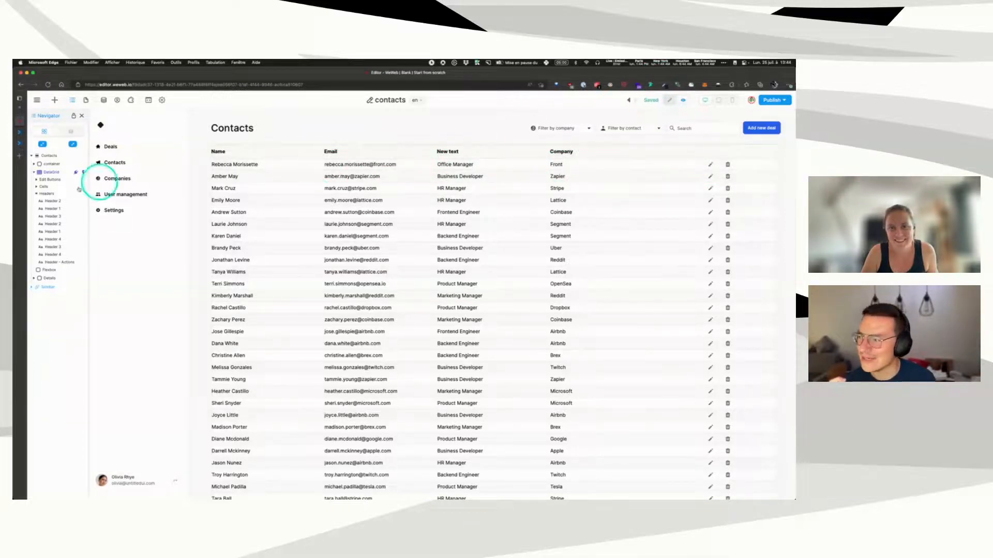
Step: Reopen the DataGrid's Workflow 1 and check the formulas bound to the Request action's name, email and job_title body fields
left_click(48, 172)
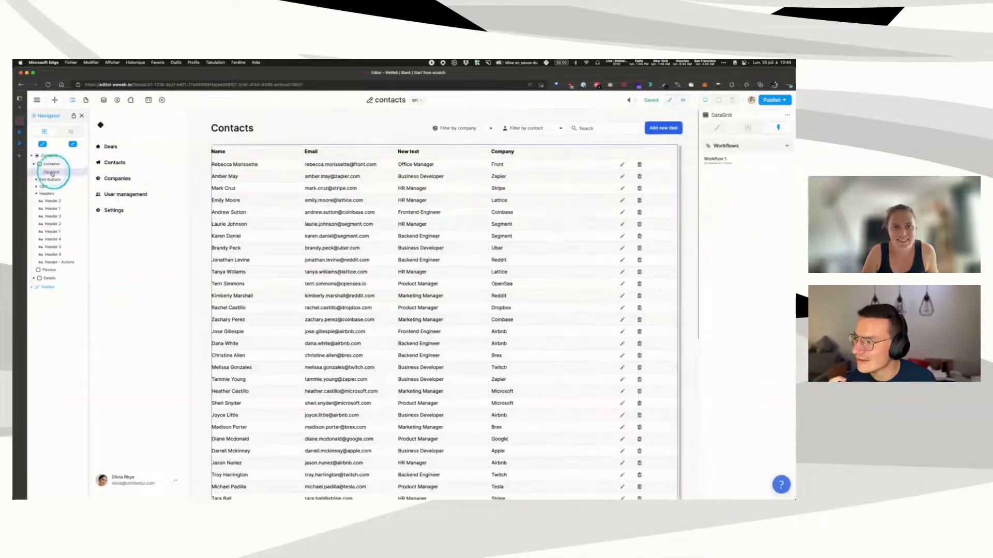
left_click(738, 160)
left_click(638, 224)
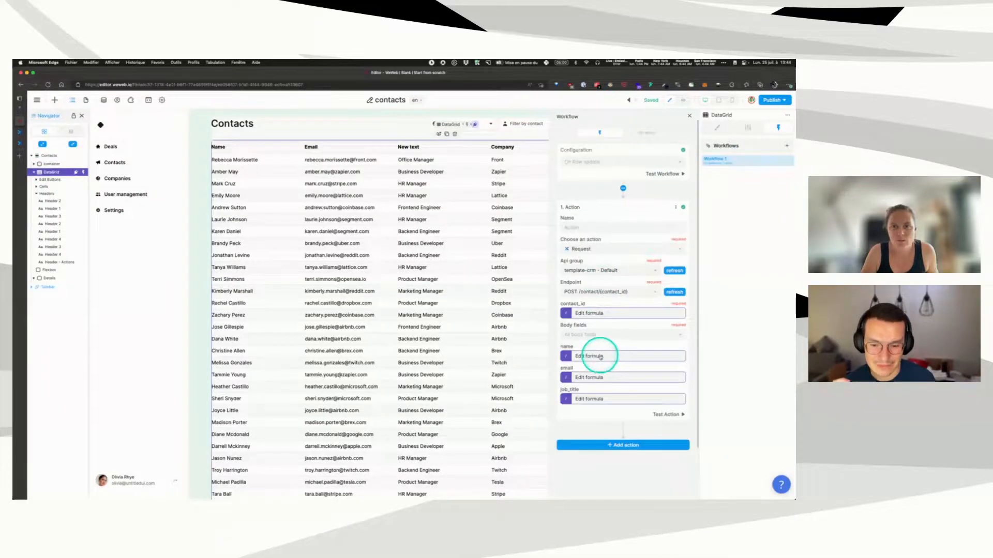
left_click(600, 357)
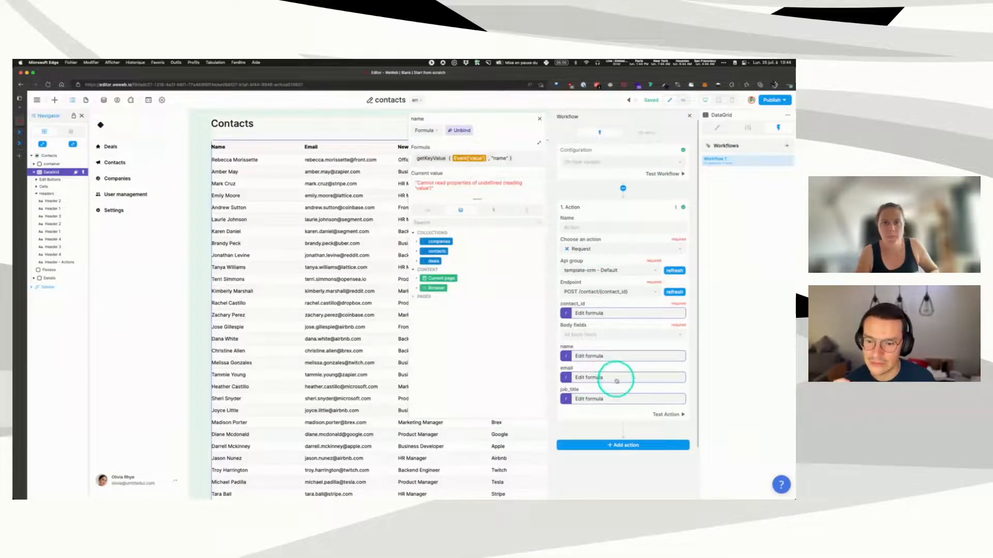
left_click(595, 379)
left_click(599, 399)
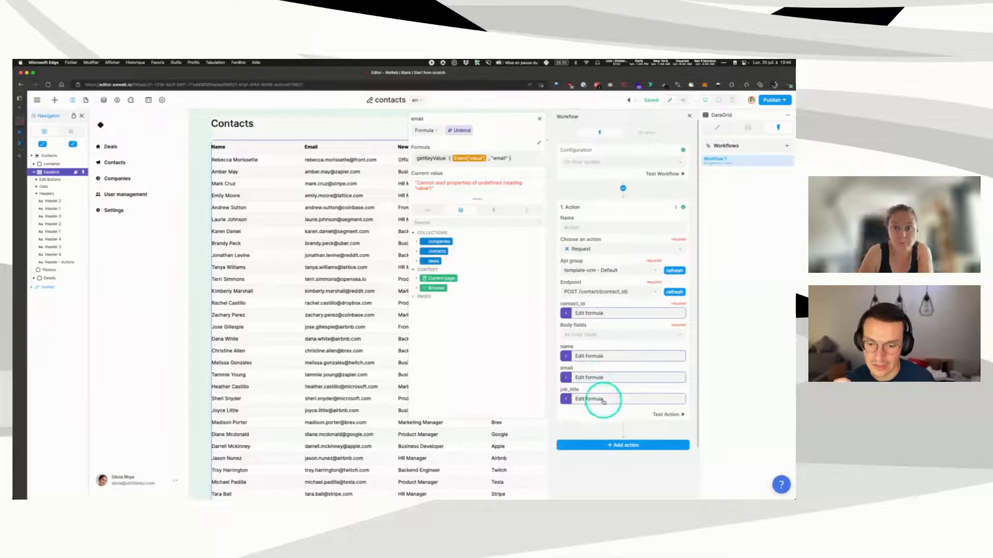
left_click(539, 120)
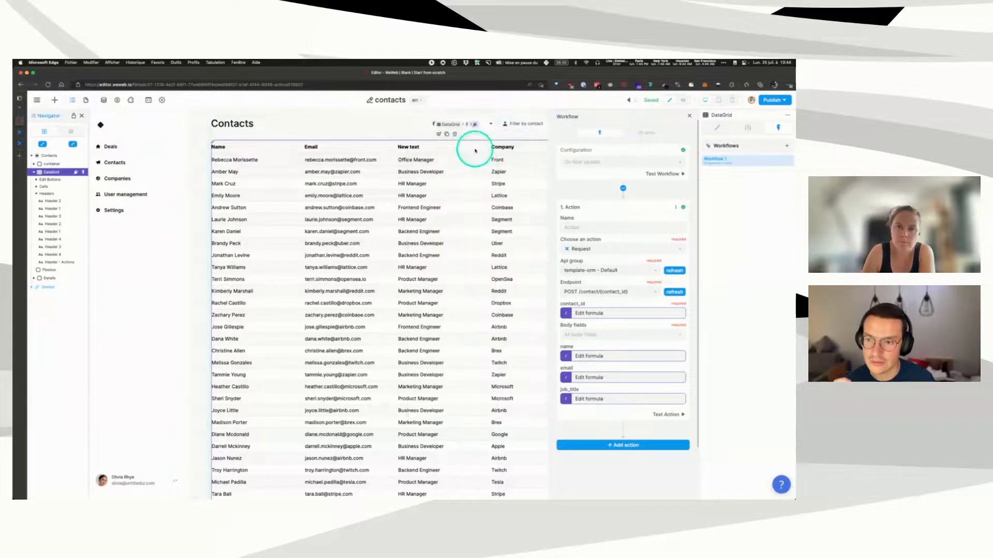
Step: Rename the DataGrid's third column header to "Job title"
left_click(410, 147)
left_click(419, 147)
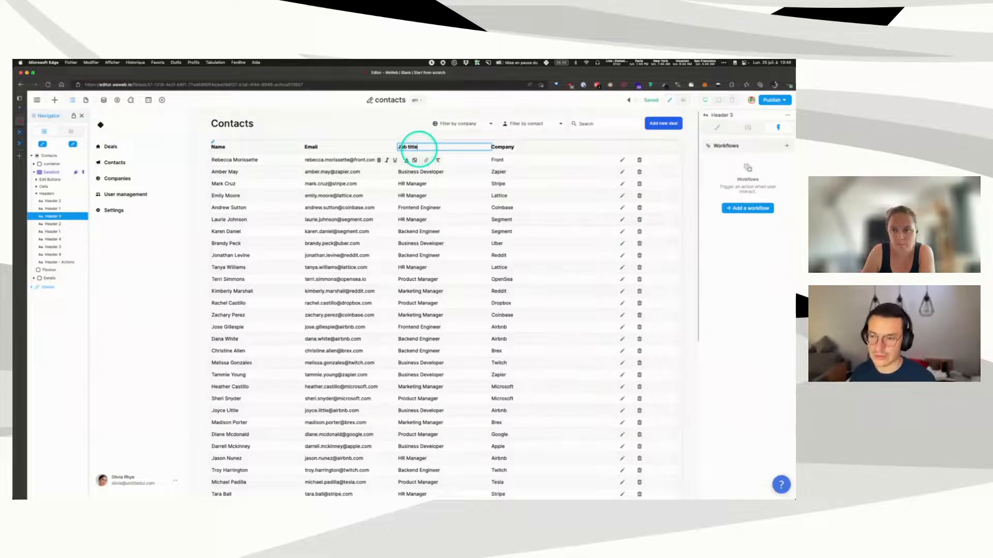
left_click(366, 126)
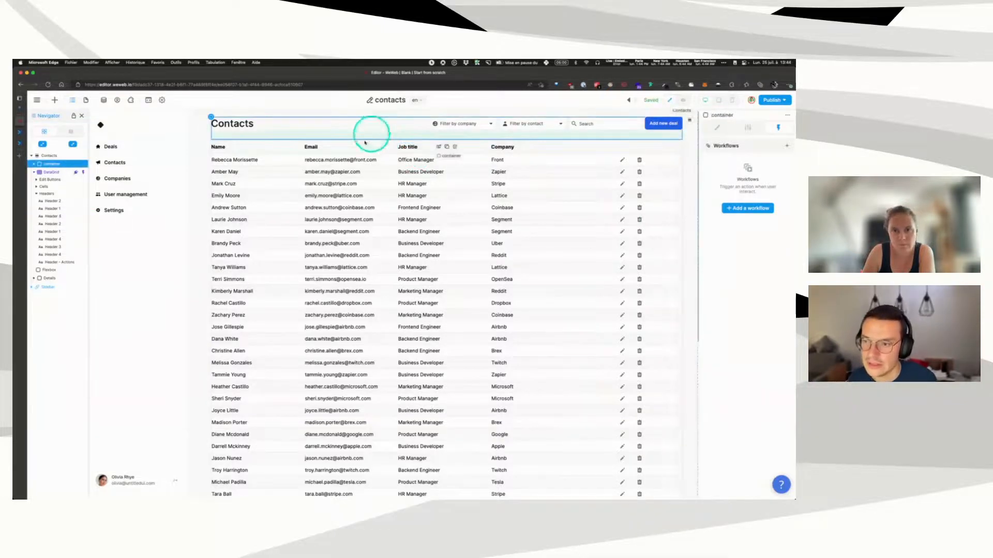
Step: Open the browser's developer tools on the network requests and close the Navigator to free up space
right_click(726, 255)
left_click(627, 493)
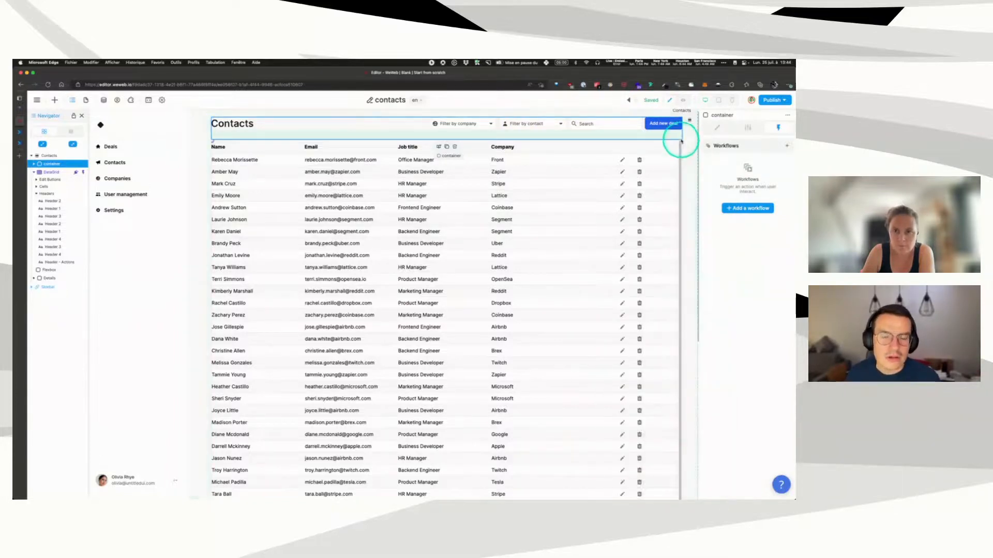
left_click(706, 94)
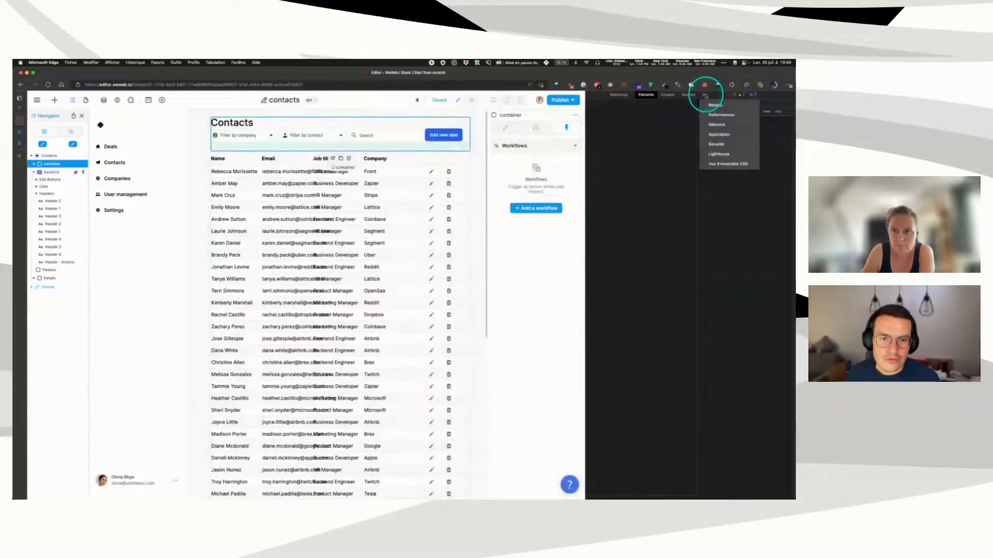
left_click(716, 106)
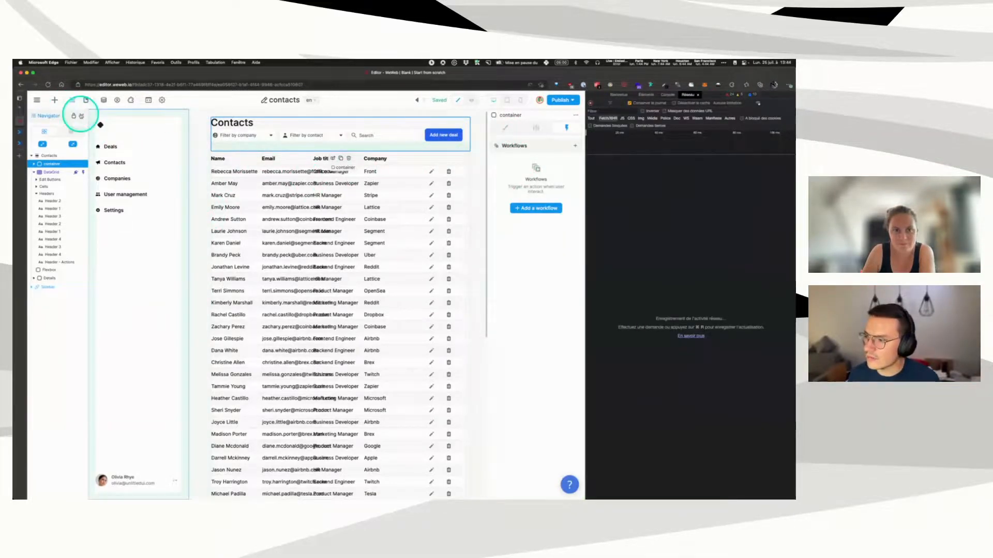
left_click(81, 116)
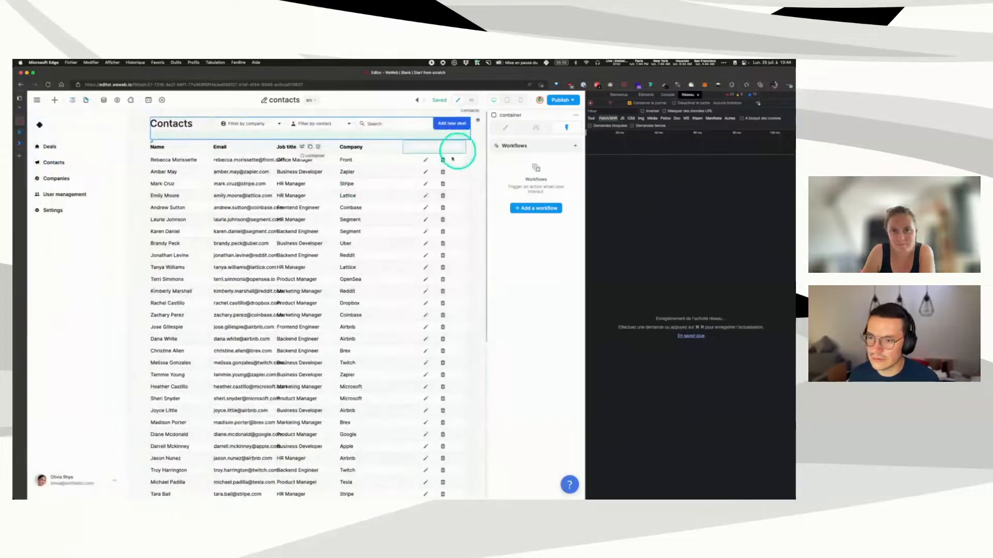
Step: Preview the contacts page, edit the first contact's name and email in the grid, and validate the row
left_click(470, 101)
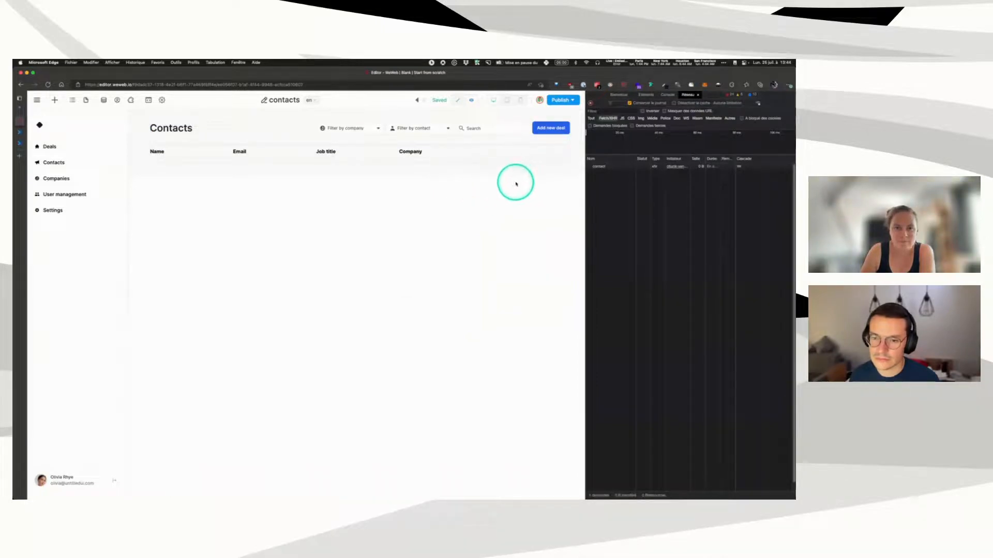
left_click(513, 164)
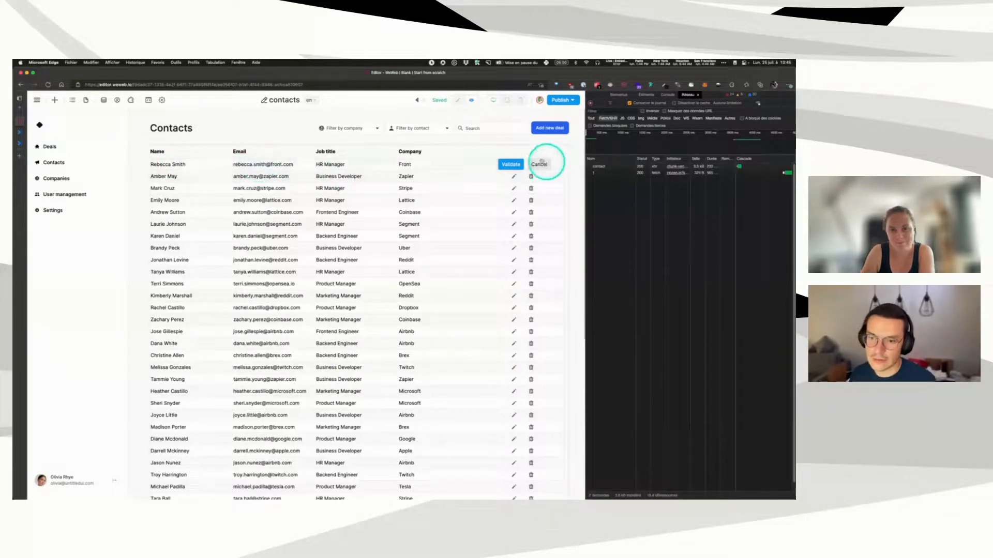
left_click(511, 164)
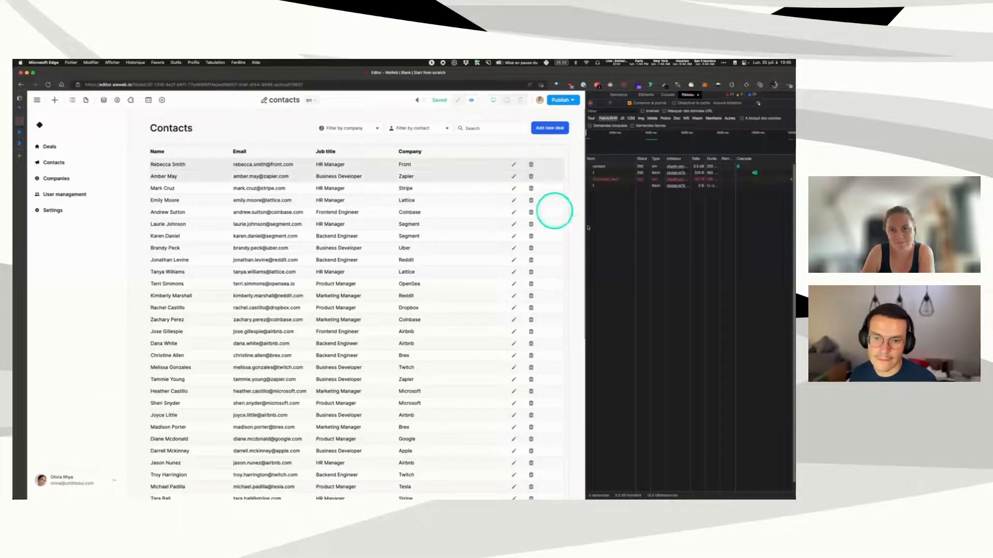
Step: Inspect the contact update request's payload and response, and compare them with the inputs of Xano's POST /contact/{contact_id} endpoint
left_click(603, 180)
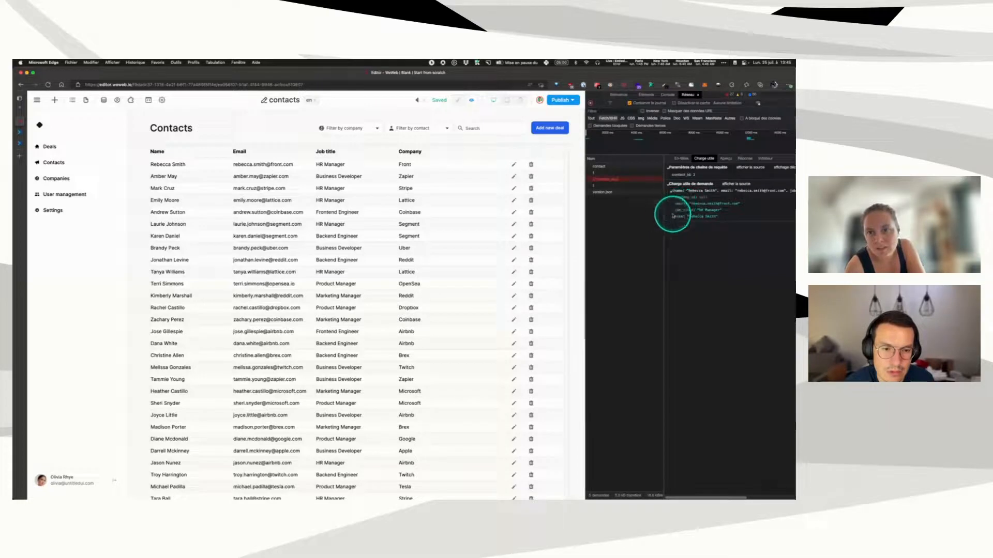
left_click(20, 134)
left_click(19, 146)
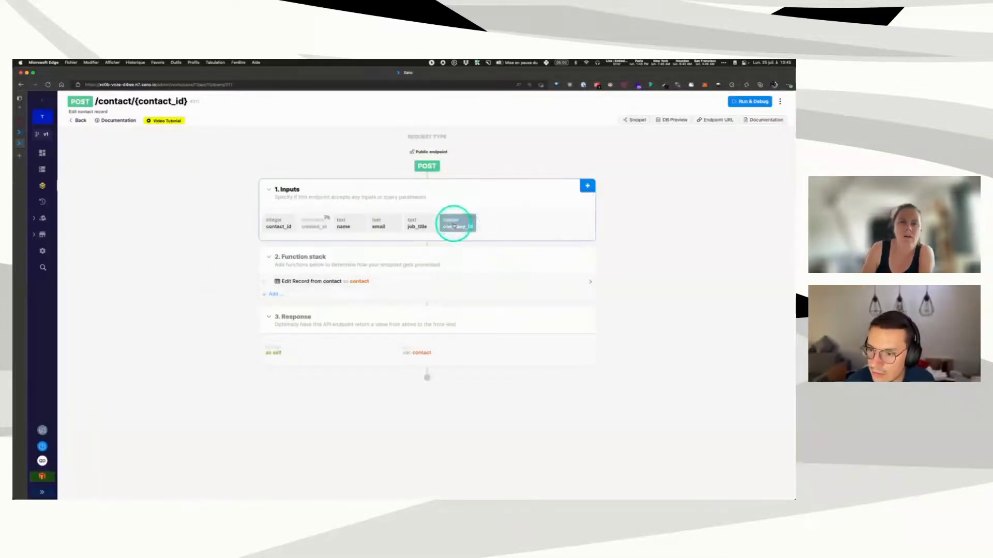
left_click(21, 121)
left_click(726, 159)
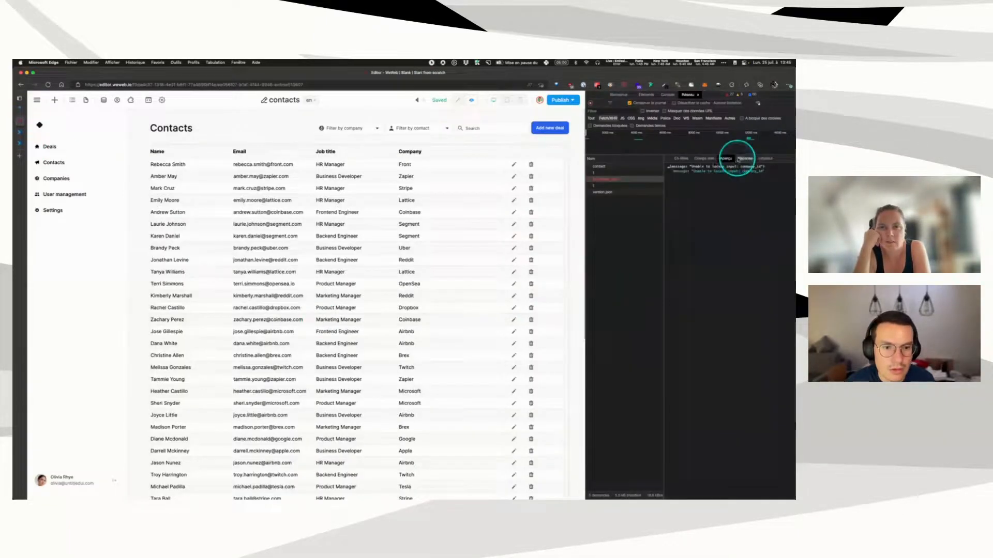
left_click(743, 159)
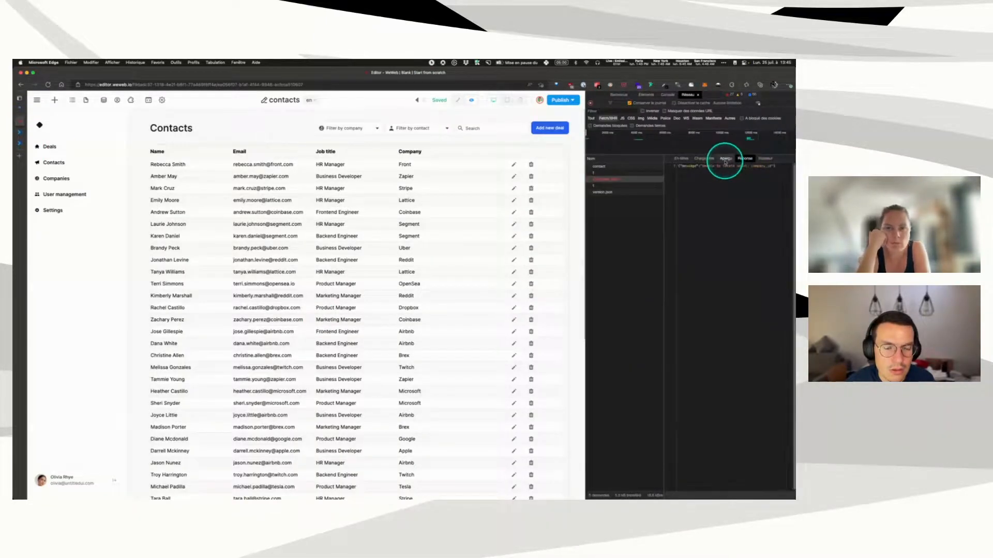
left_click(703, 158)
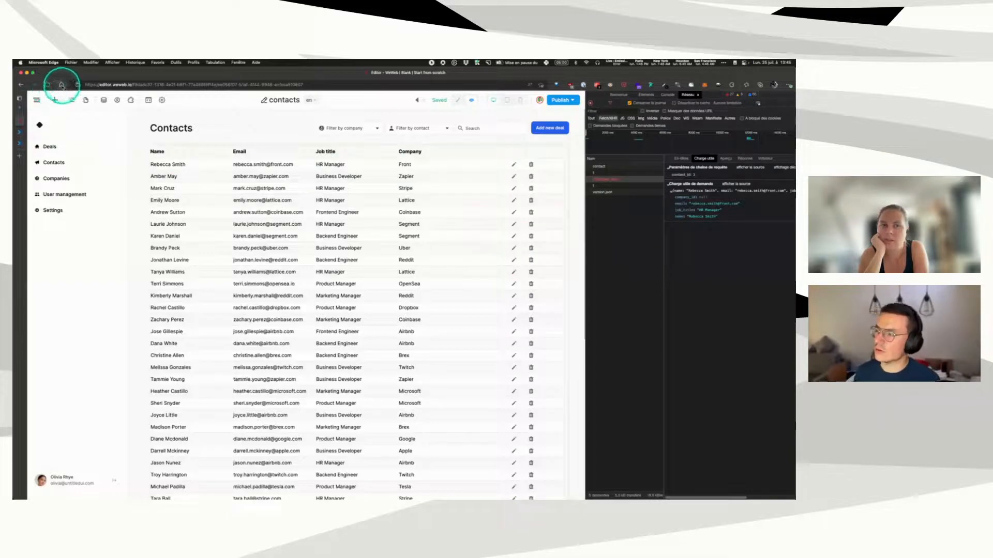
Step: Look through the Xano plugin configuration and the deals collection's source settings, and check the company_id sent in the request payload
left_click(86, 101)
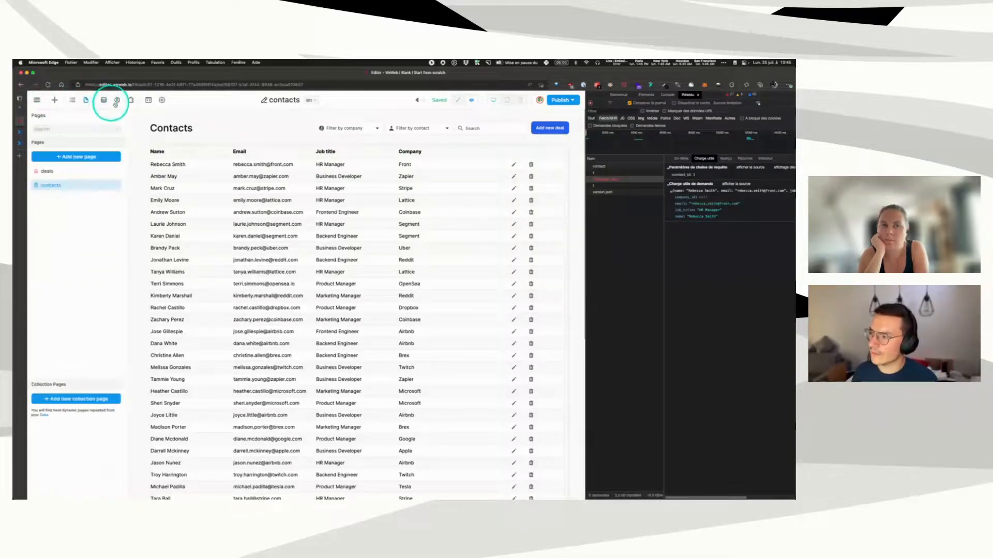
left_click(105, 101)
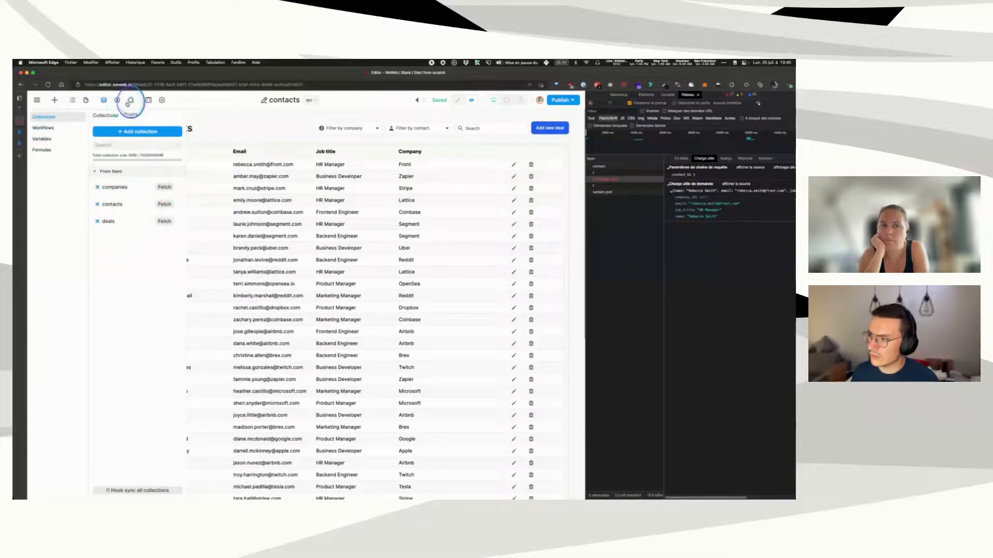
left_click(131, 101)
left_click(60, 133)
left_click(144, 154)
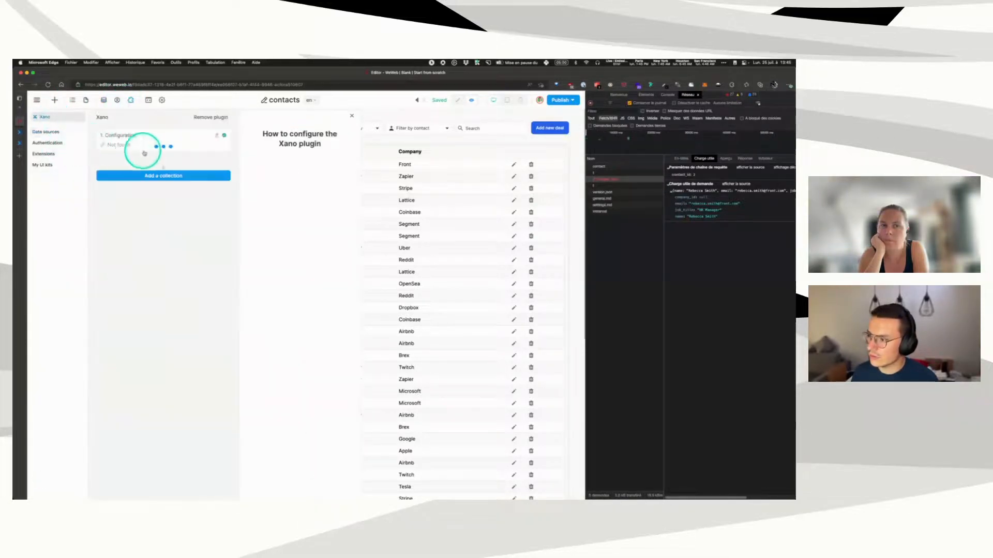
left_click(351, 115)
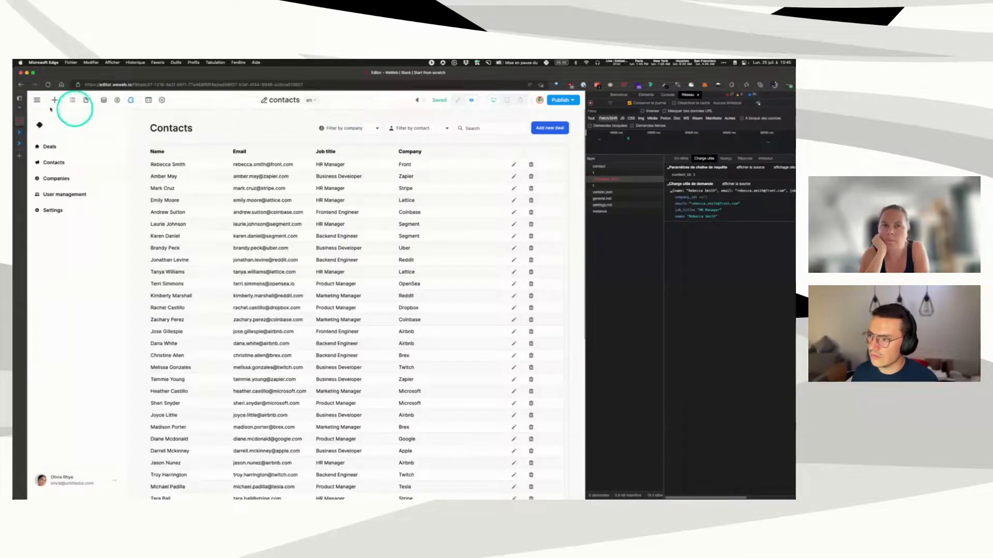
left_click(100, 102)
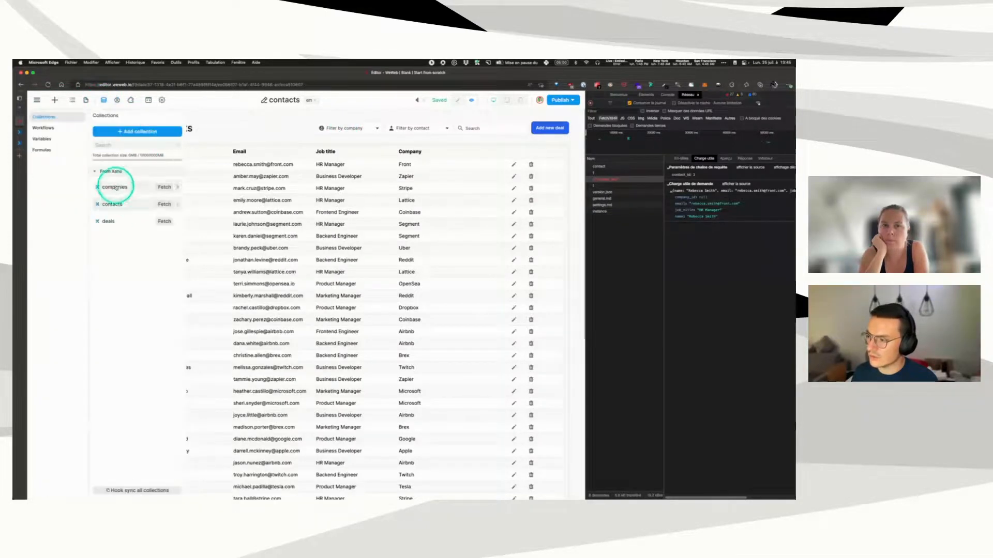
left_click(110, 222)
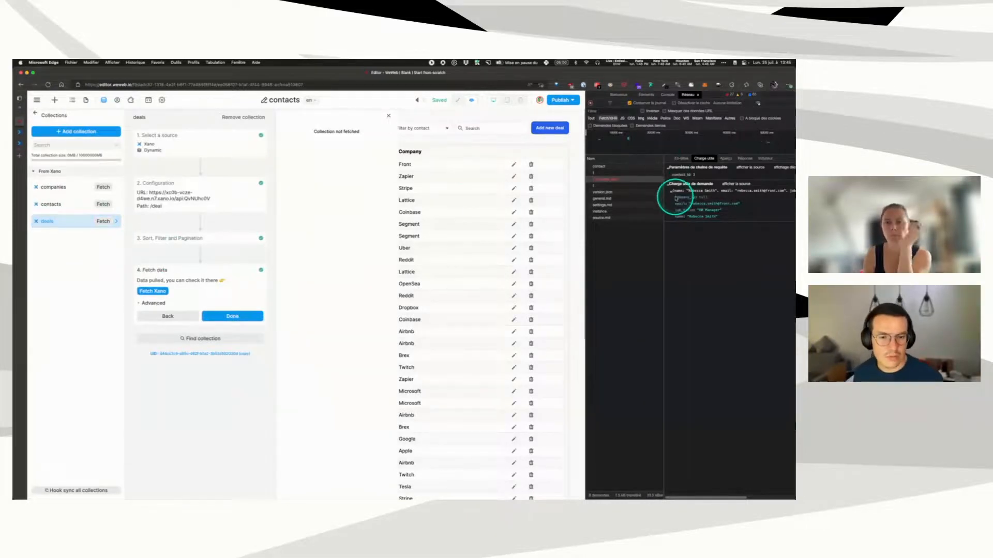
left_click(702, 198)
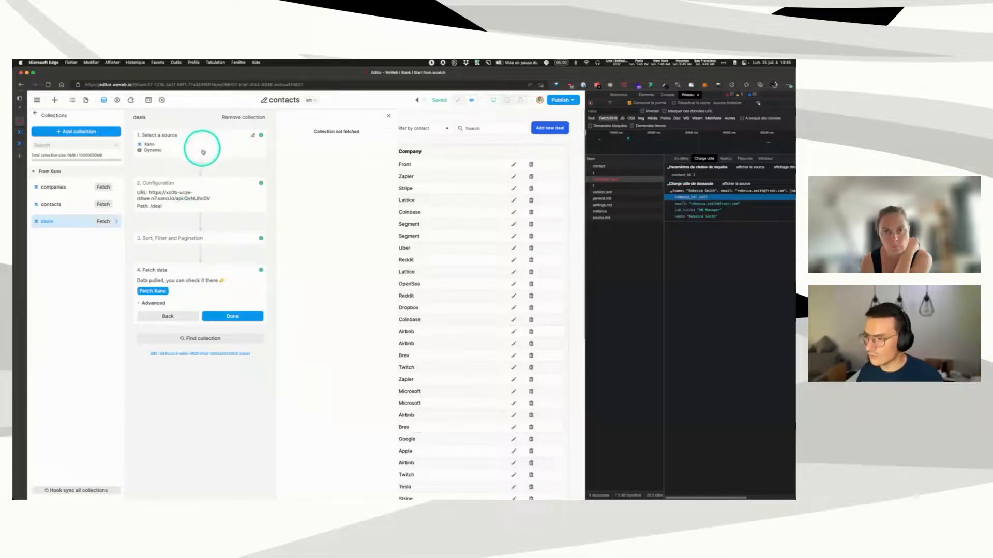
left_click(187, 158)
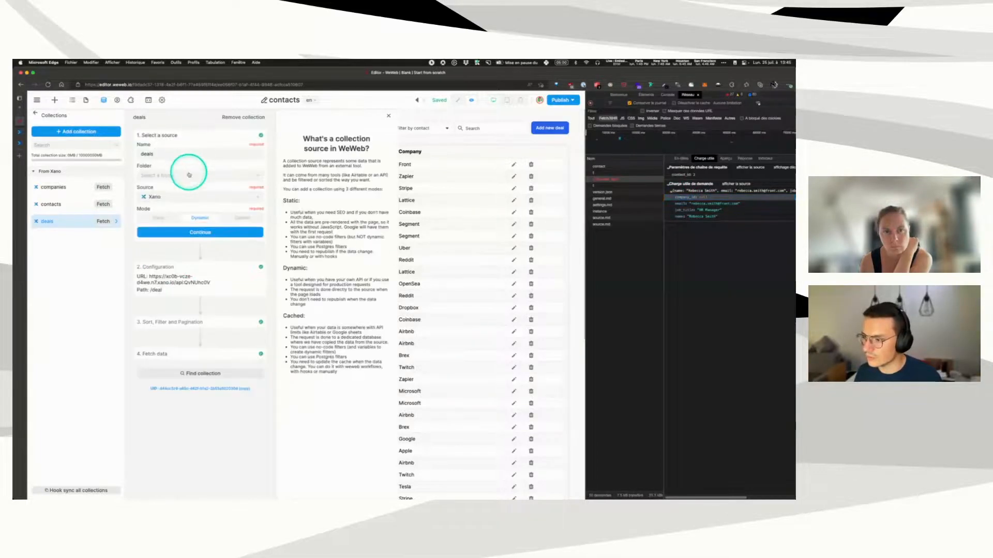
left_click(389, 115)
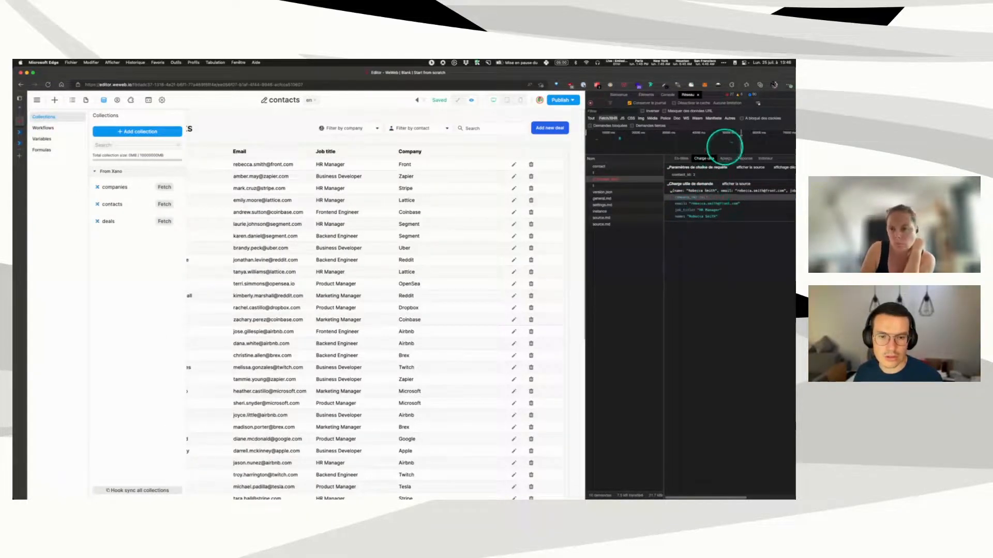
Step: Close the developer tools, reload the editor, and check Xano's contact record and the edit endpoint's company_id input
left_click(791, 97)
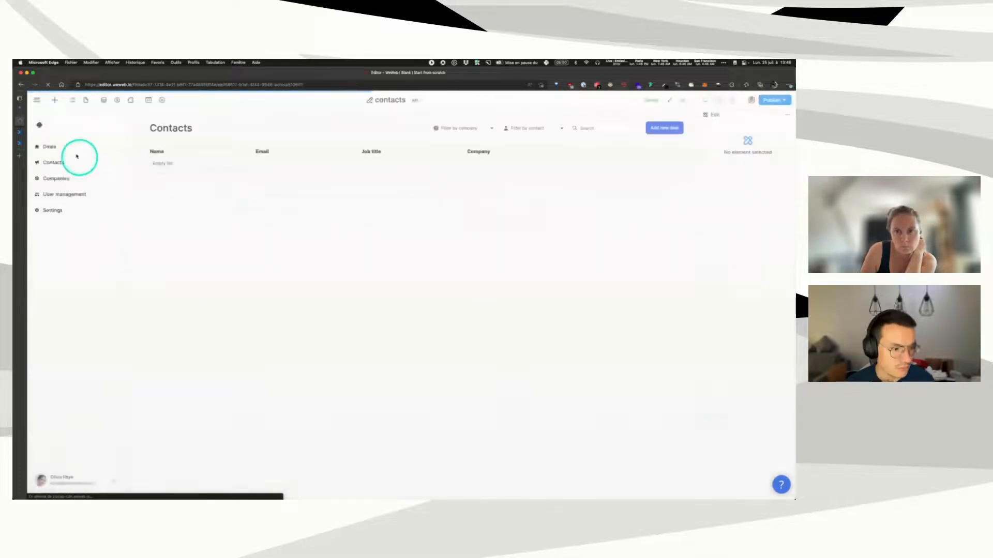
left_click(18, 132)
left_click(51, 162)
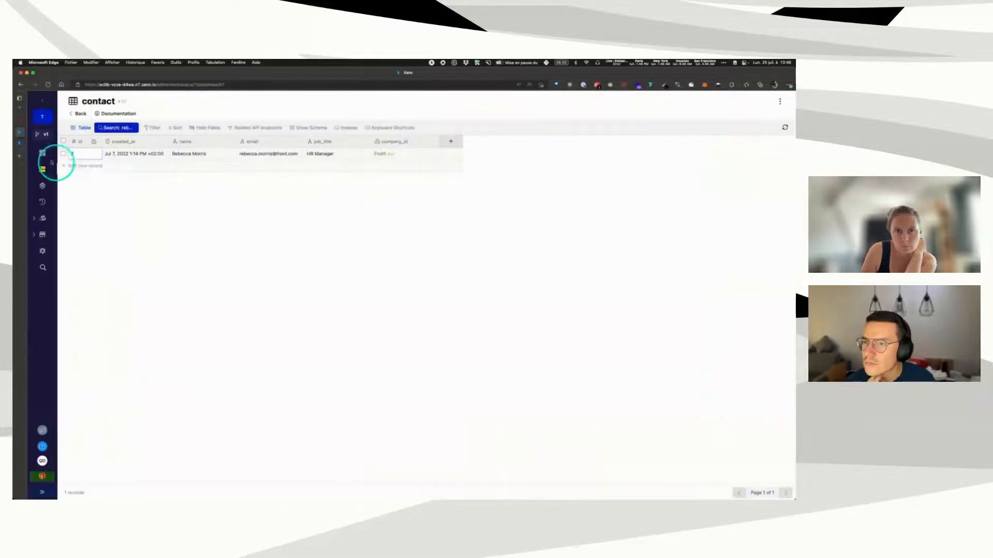
left_click(19, 144)
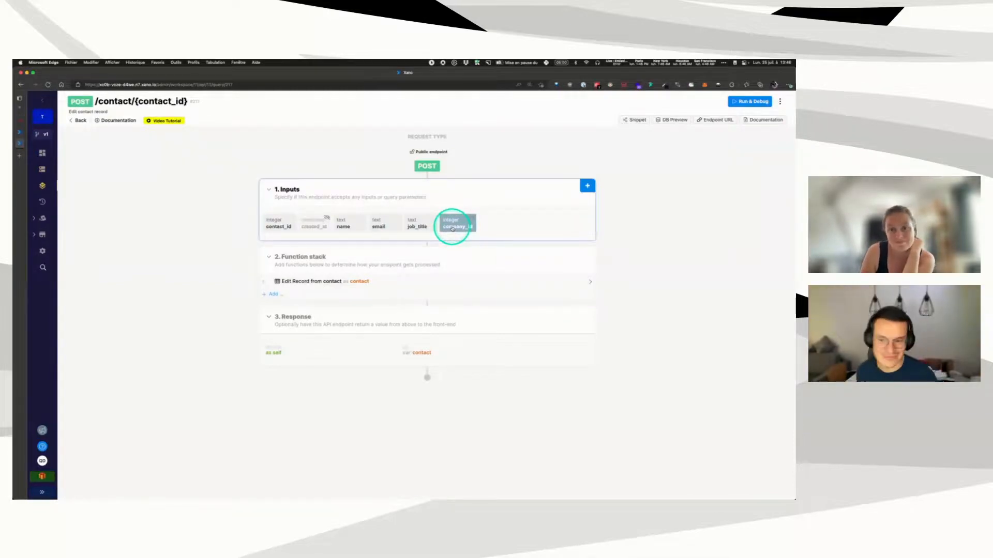
left_click(453, 228)
Step: Return to the WeWeb editor, preview the contacts page, and show the browser's network activity in the developer tools
left_click(21, 115)
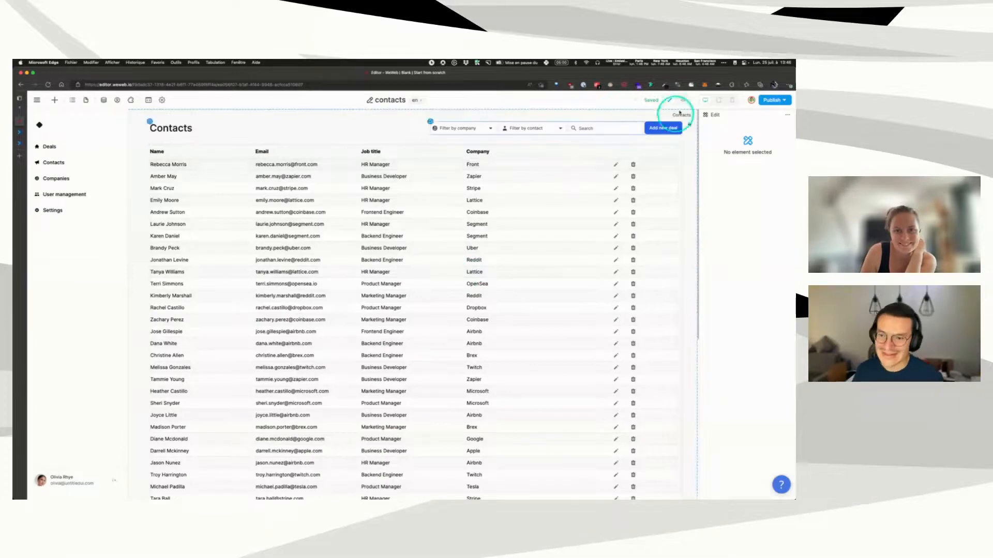
left_click(686, 99)
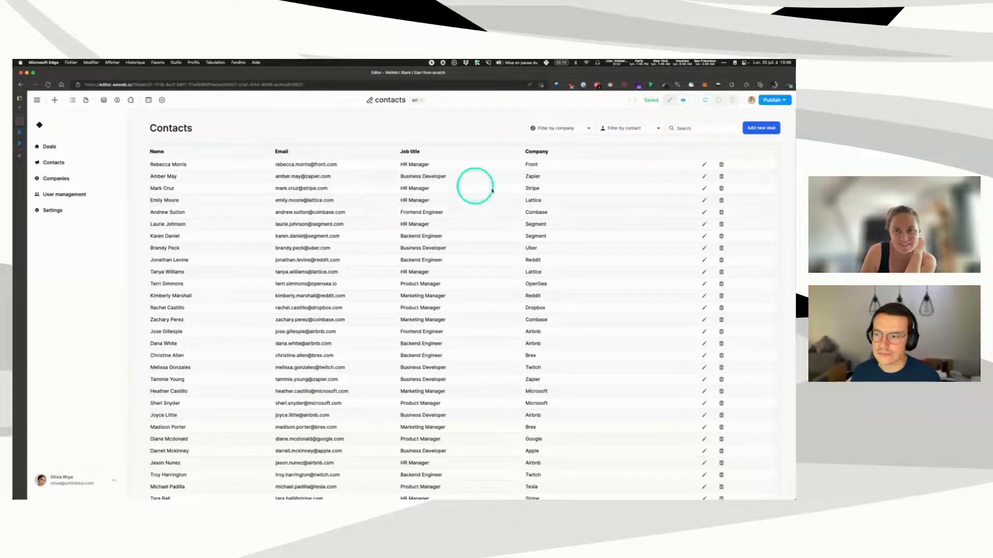
right_click(524, 206)
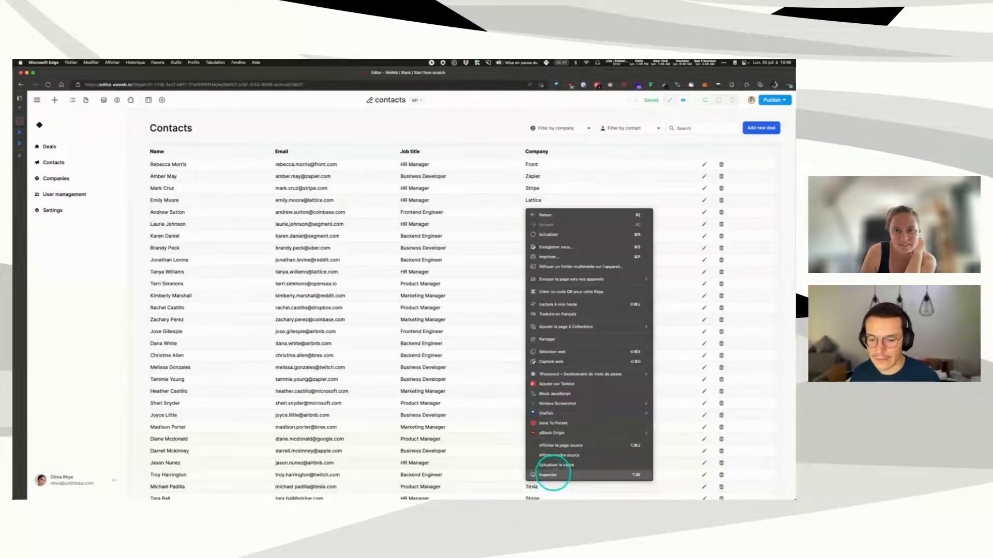
left_click(549, 474)
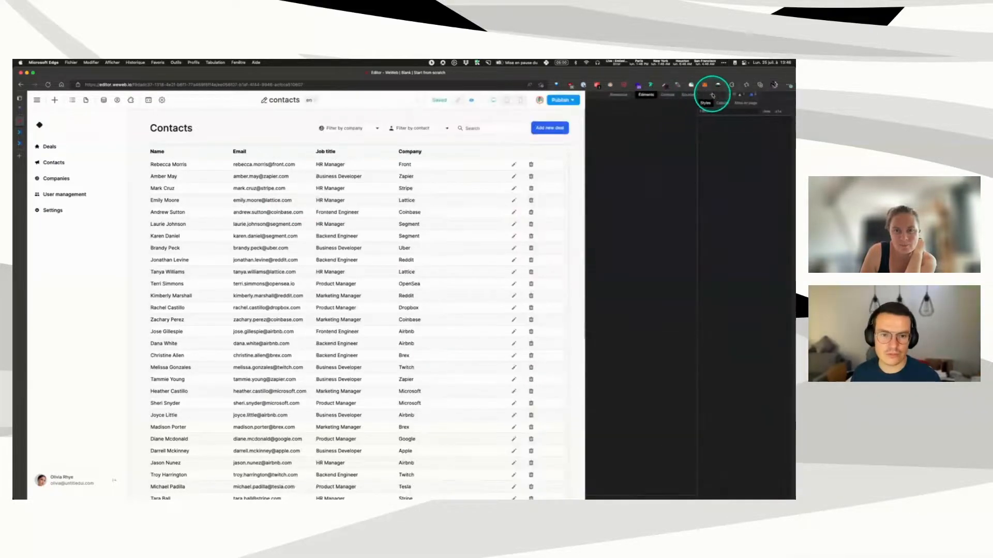
left_click(702, 95)
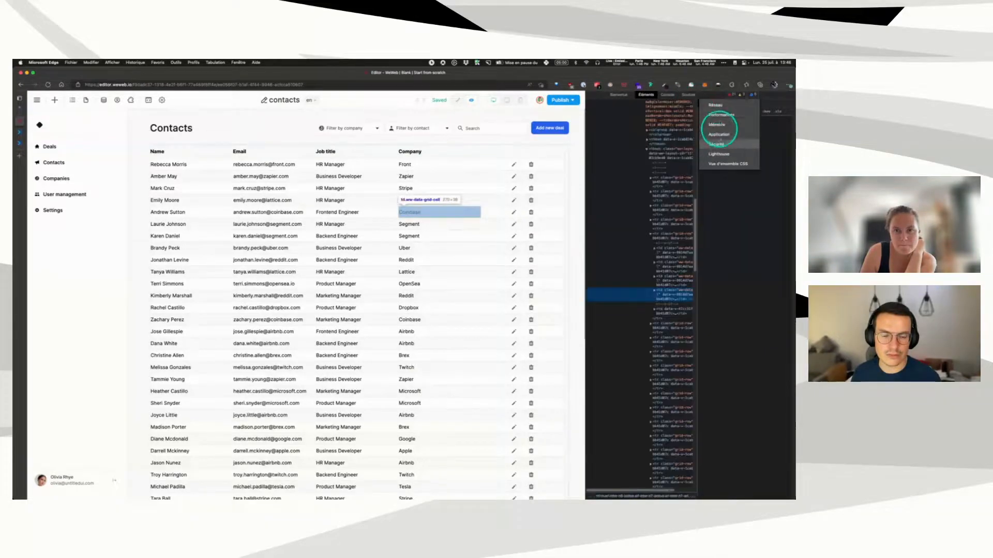
left_click(718, 105)
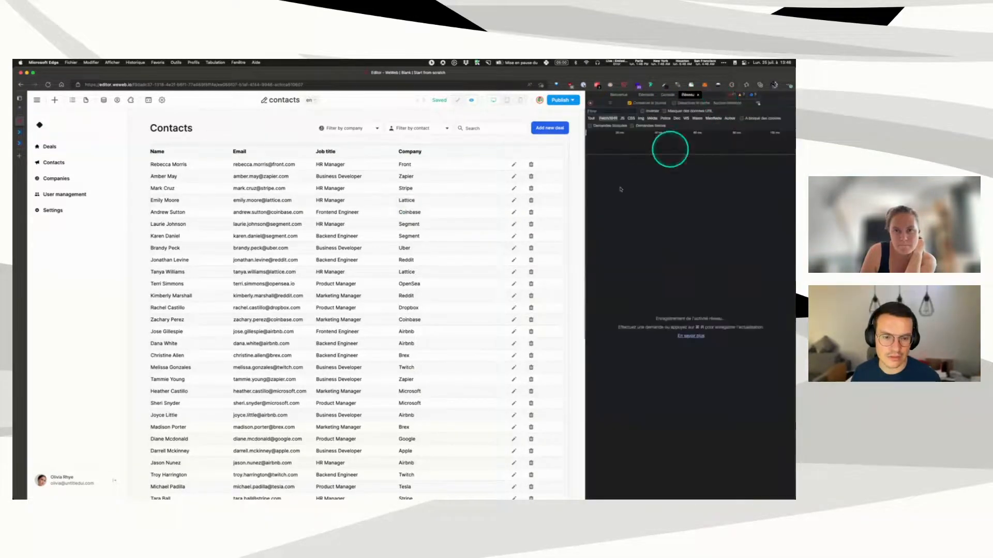
Step: Change the surname in the first contact's name and email, validate the row, and inspect the update request's payload
left_click(514, 165)
double_click(254, 164)
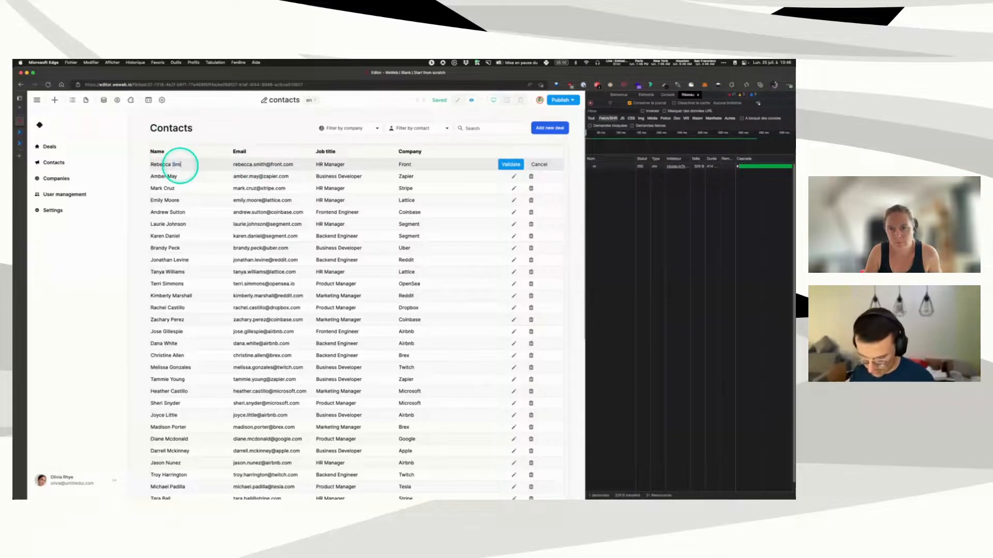
left_click(509, 165)
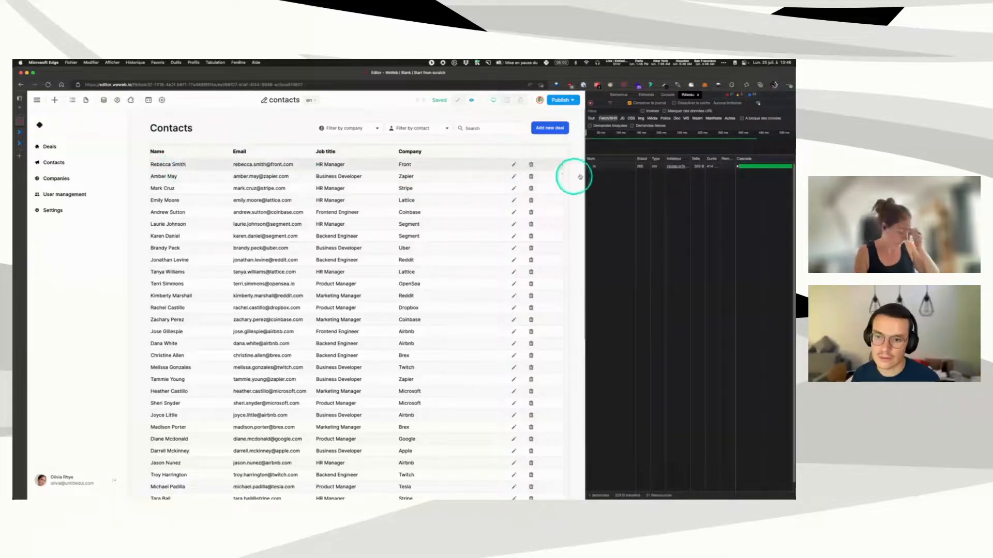
left_click(603, 172)
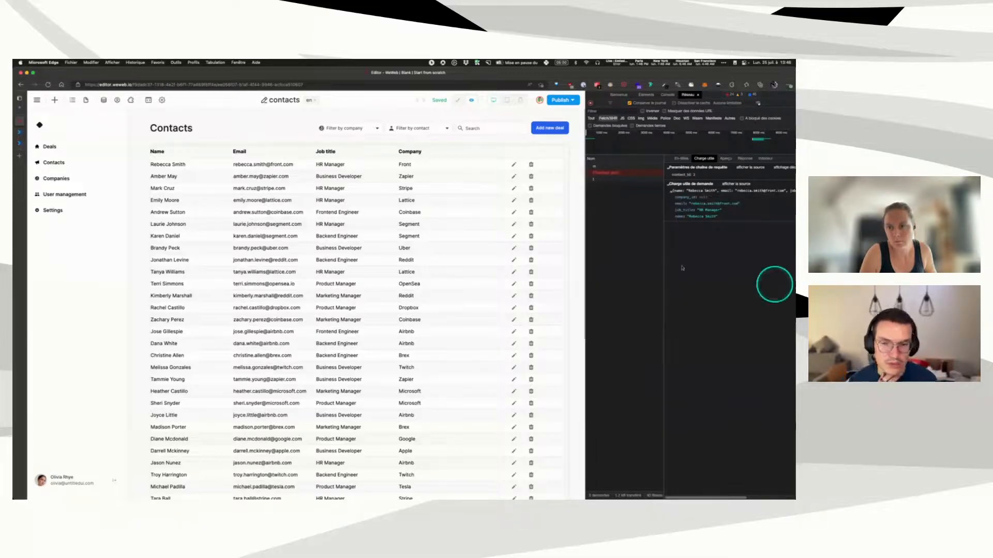
Step: Refetch the contacts, companies and deals collections from Xano
left_click(103, 100)
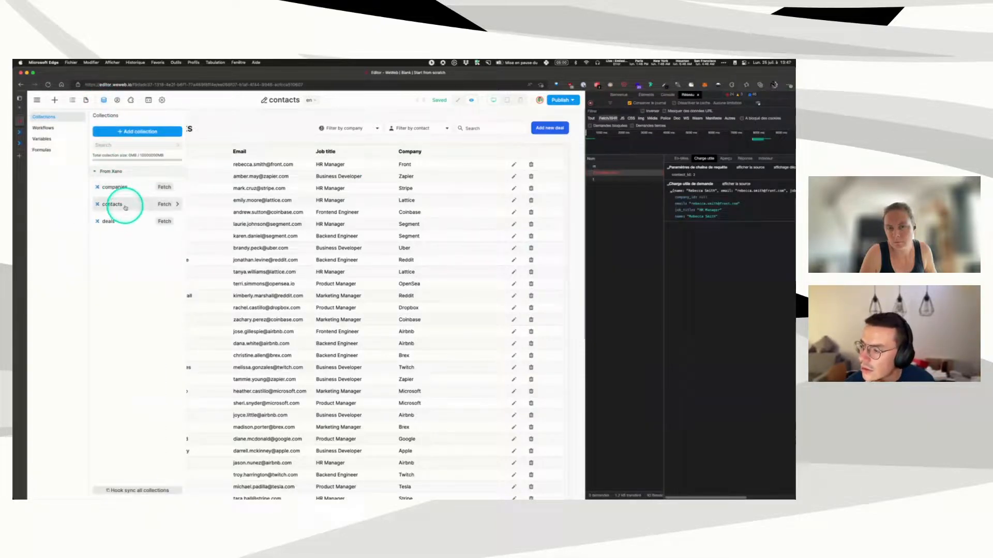
left_click(161, 188)
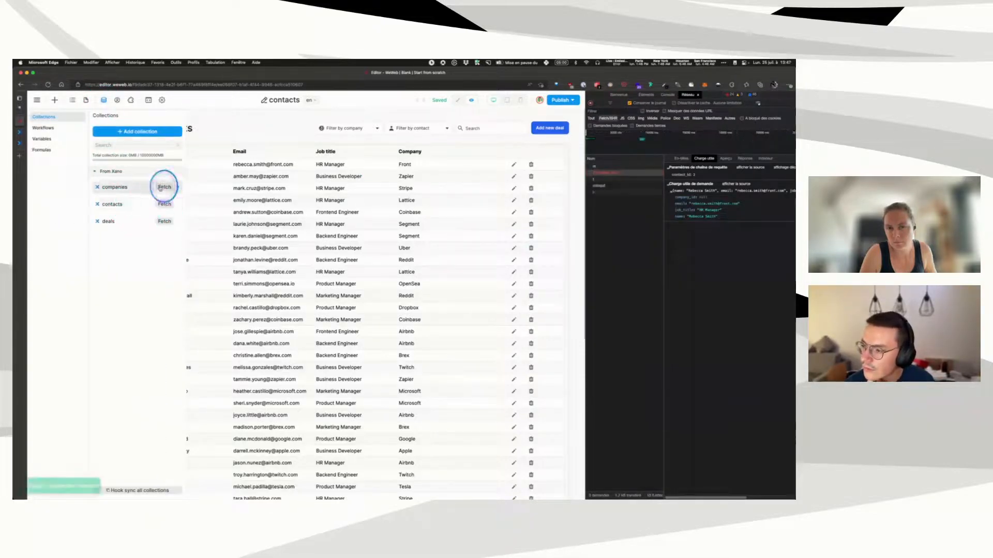
left_click(164, 221)
left_click(223, 129)
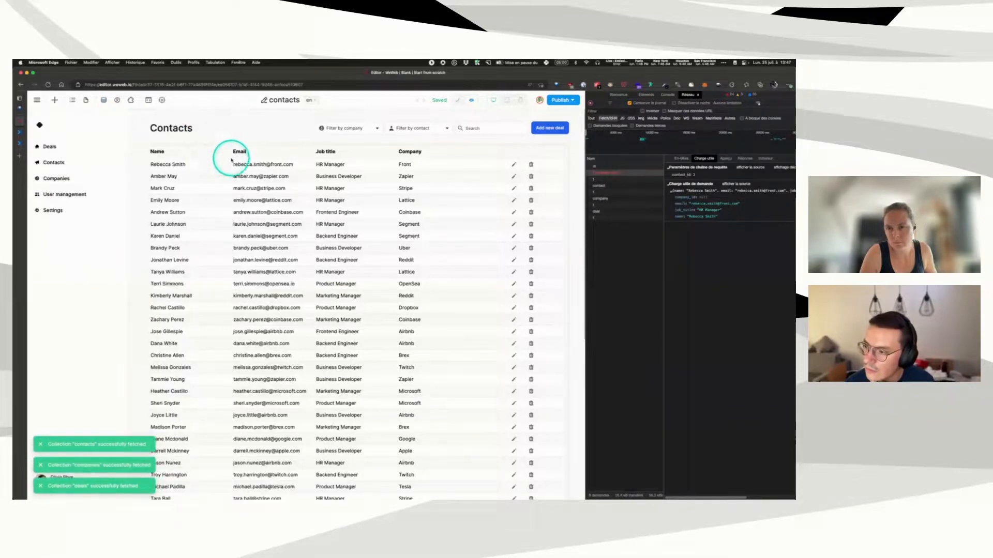
Step: Check the company_id input of Xano's POST /contact/{contact_id} endpoint, and look through WeWeb's collections and plugins
left_click(19, 147)
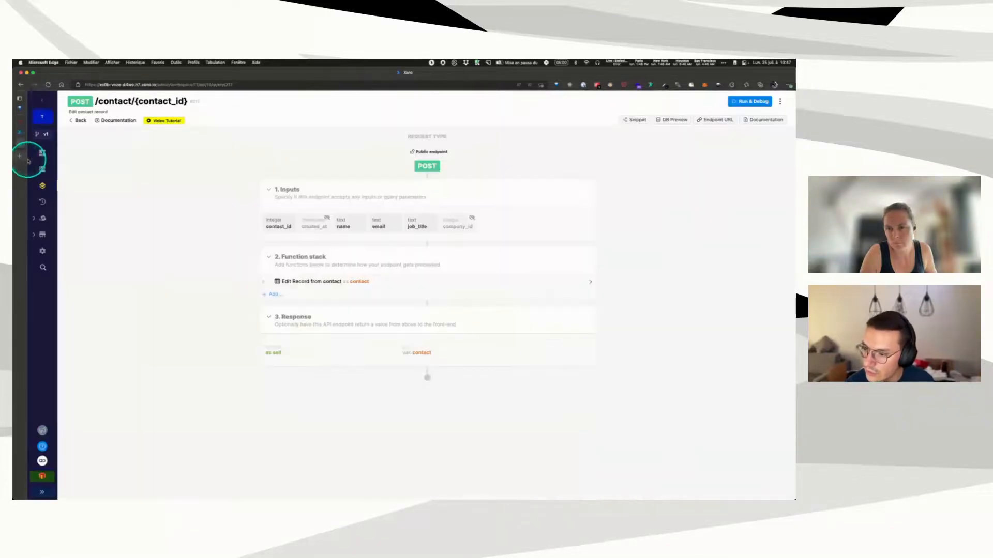
left_click(470, 226)
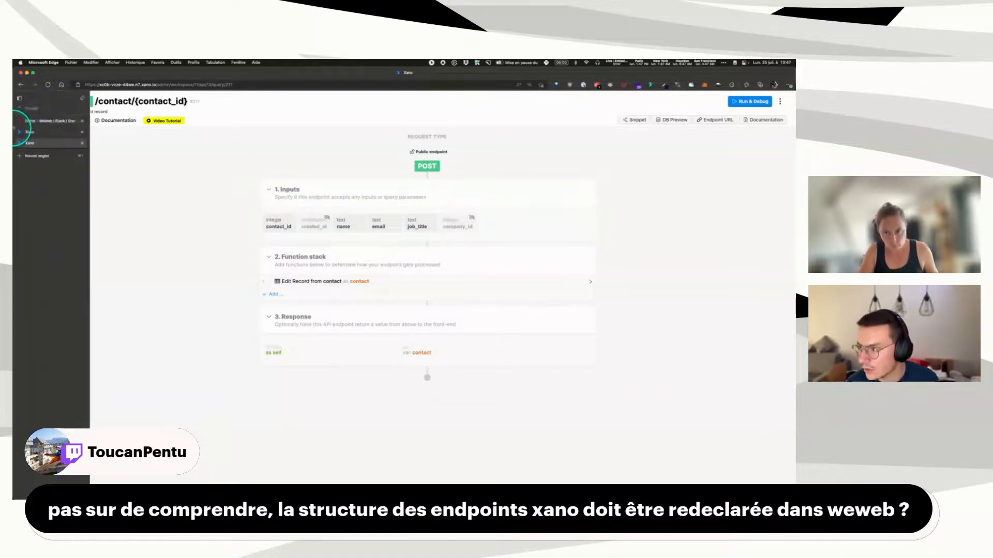
left_click(39, 122)
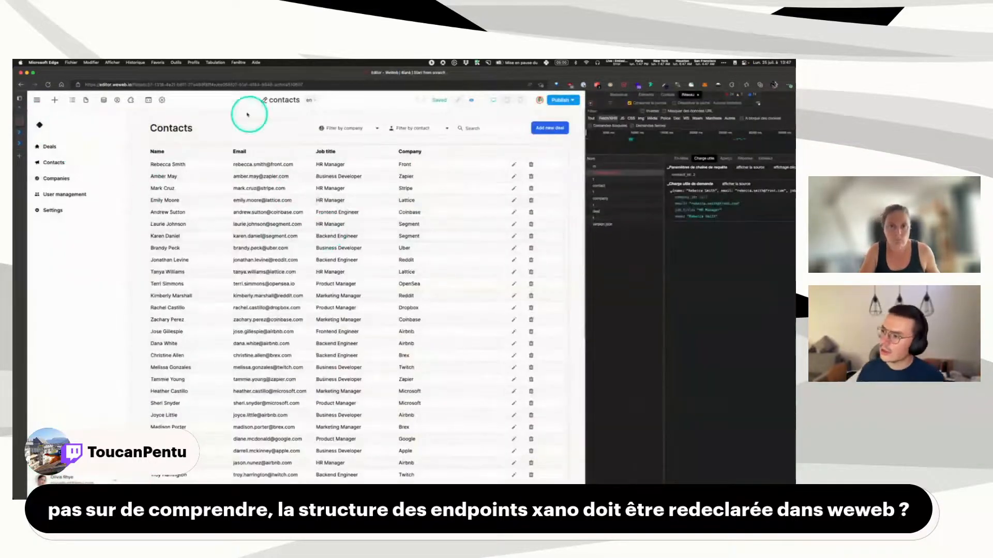
left_click(103, 101)
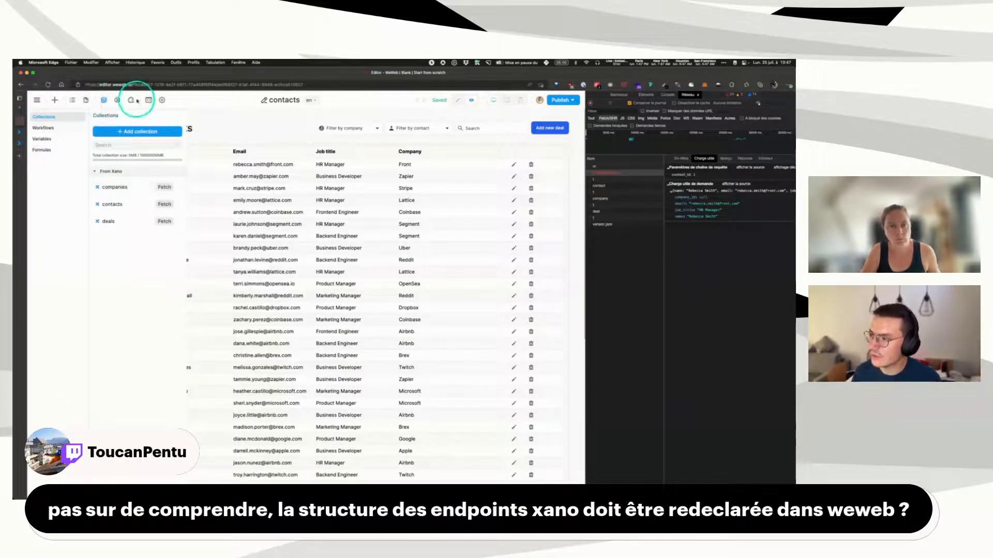
left_click(130, 100)
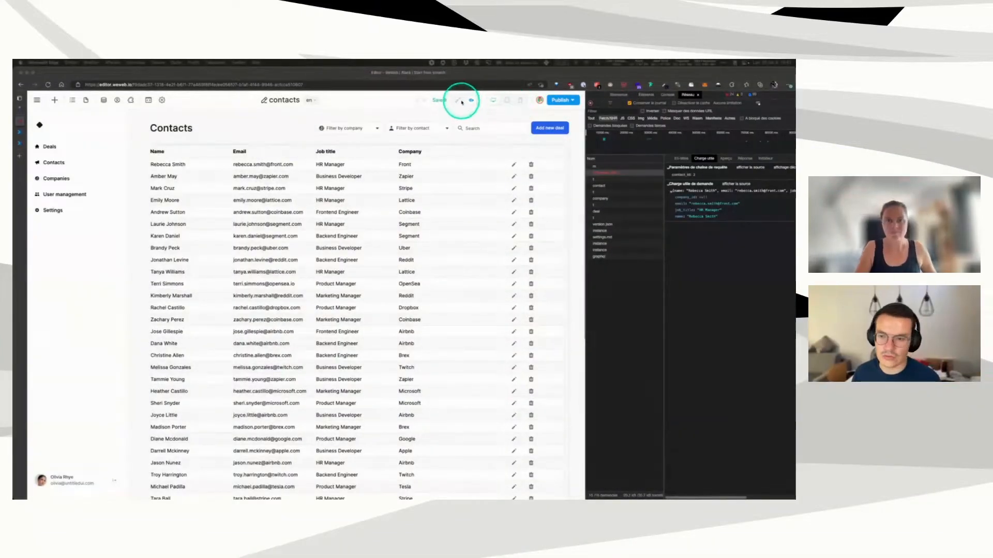
Step: Resubmit the first contact's row without changes and inspect the new update request's payload
left_click(514, 164)
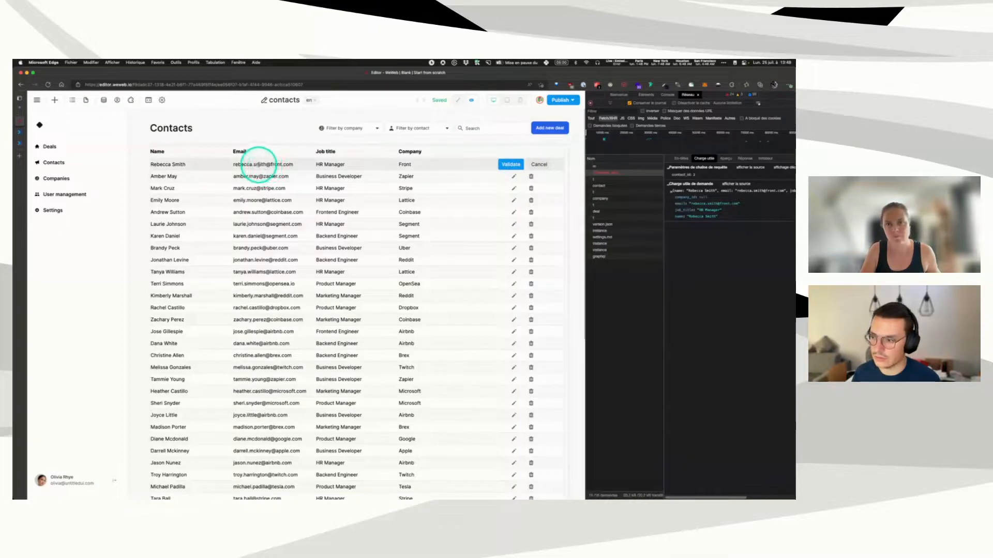
left_click(511, 165)
left_click(602, 264)
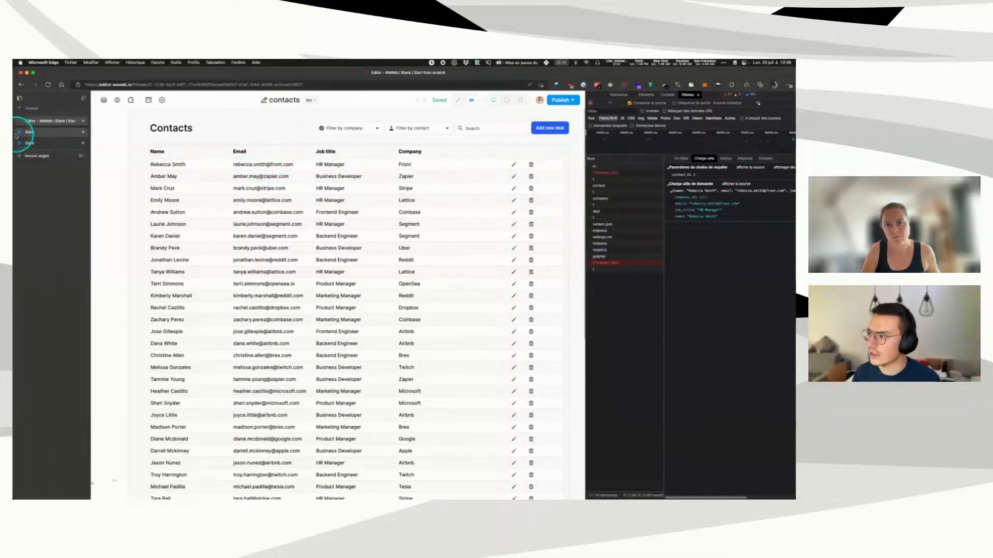
Step: Clone Xano's POST /contact/{contact_id} endpoint as contact/{contact_id}/clone_0
left_click(30, 132)
left_click(20, 142)
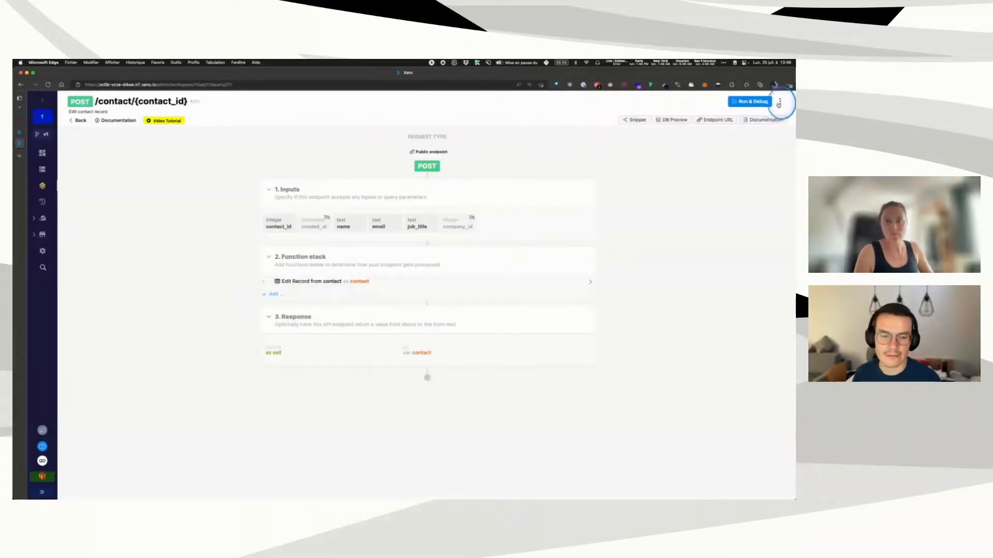
left_click(779, 102)
left_click(746, 159)
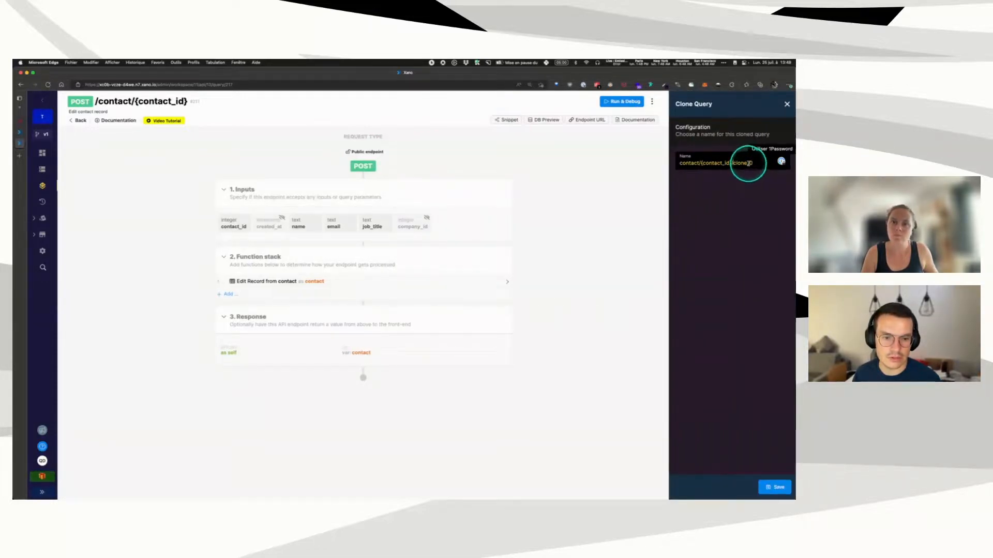
left_click(774, 487)
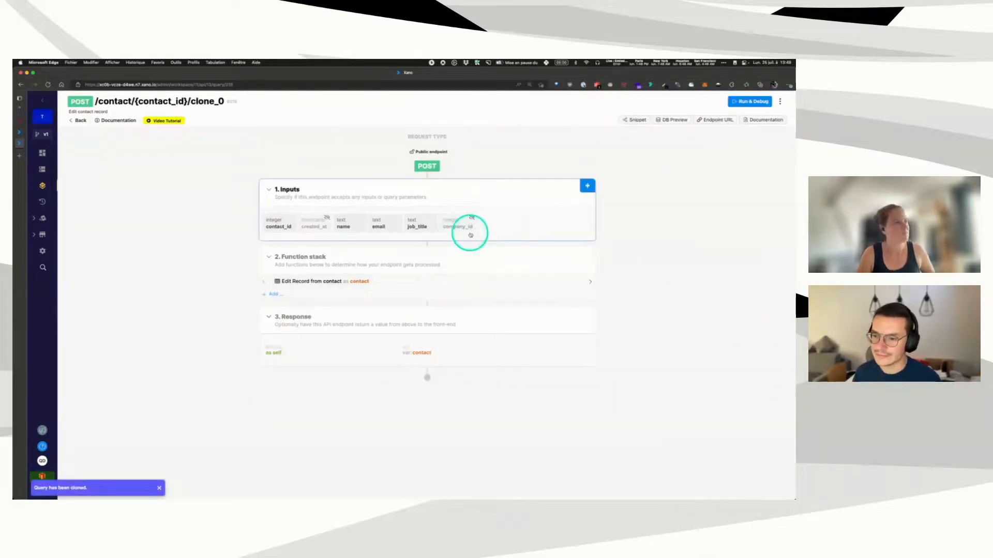
Step: Back in WeWeb's edit mode, close the developer tools and set the DataGrid row-update request's endpoint to POST /contact/{contact_id}/clone_0
left_click(19, 122)
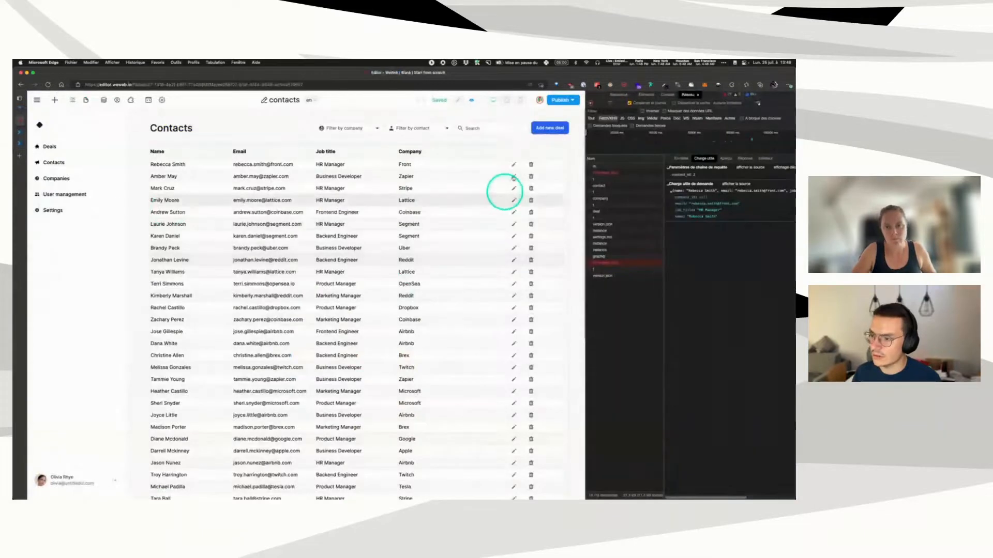
left_click(458, 99)
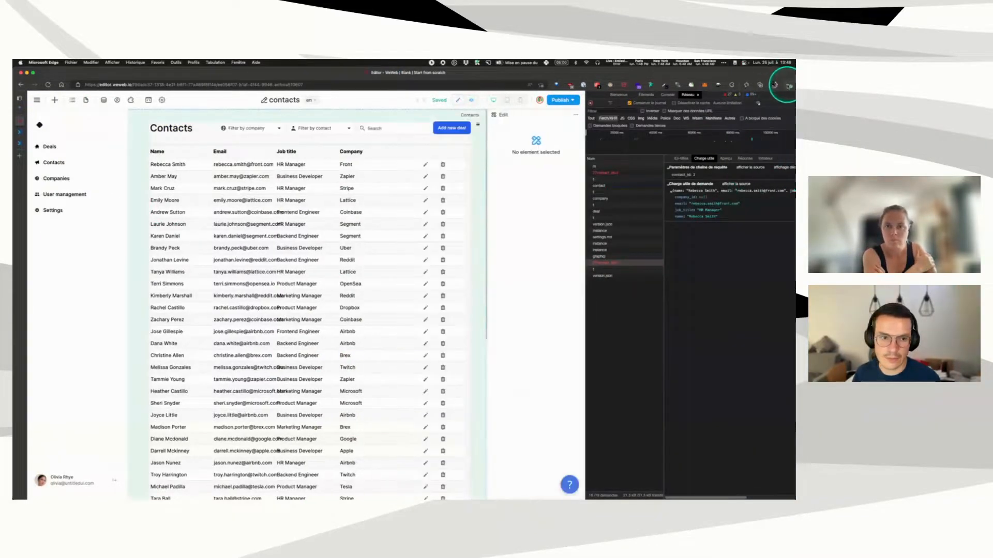
left_click(791, 96)
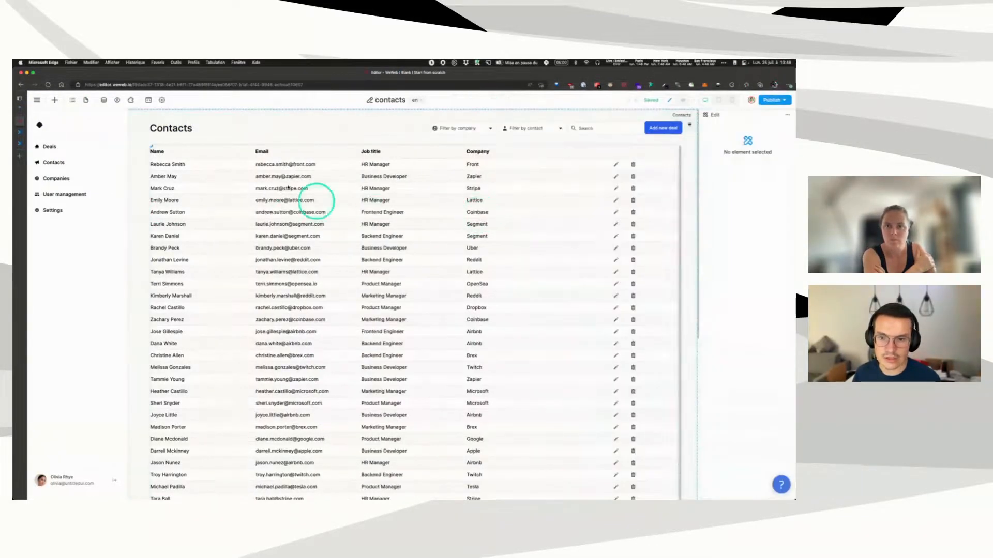
left_click(151, 148)
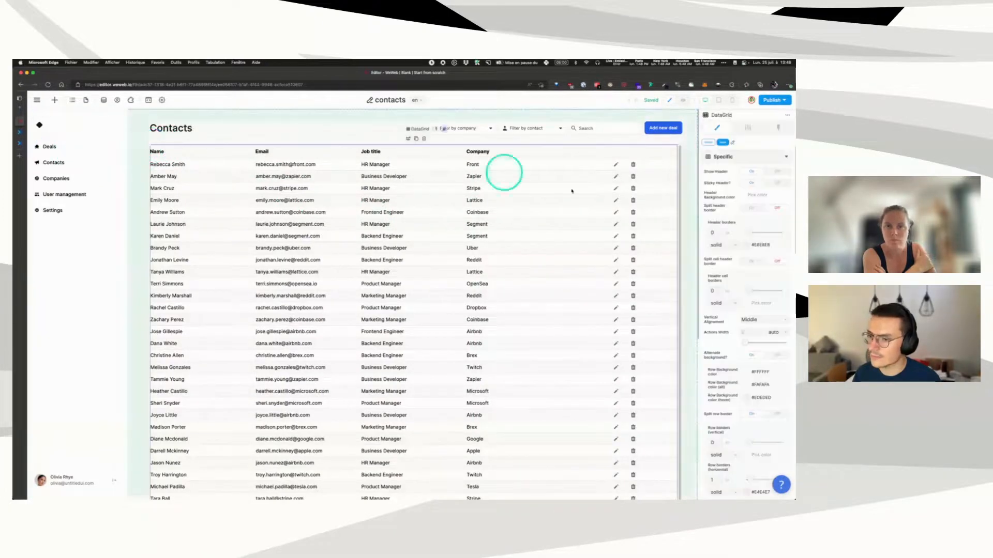
left_click(778, 128)
left_click(742, 169)
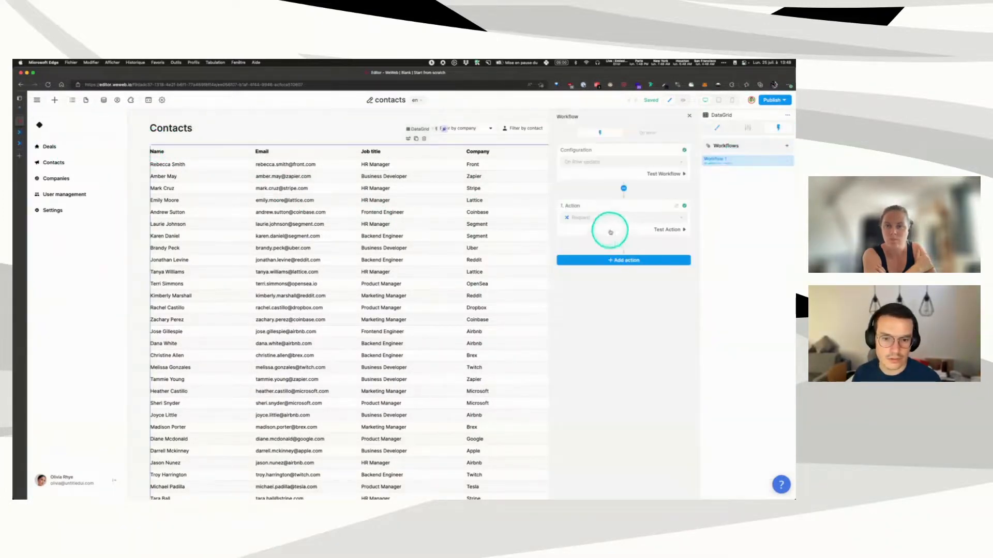
left_click(600, 293)
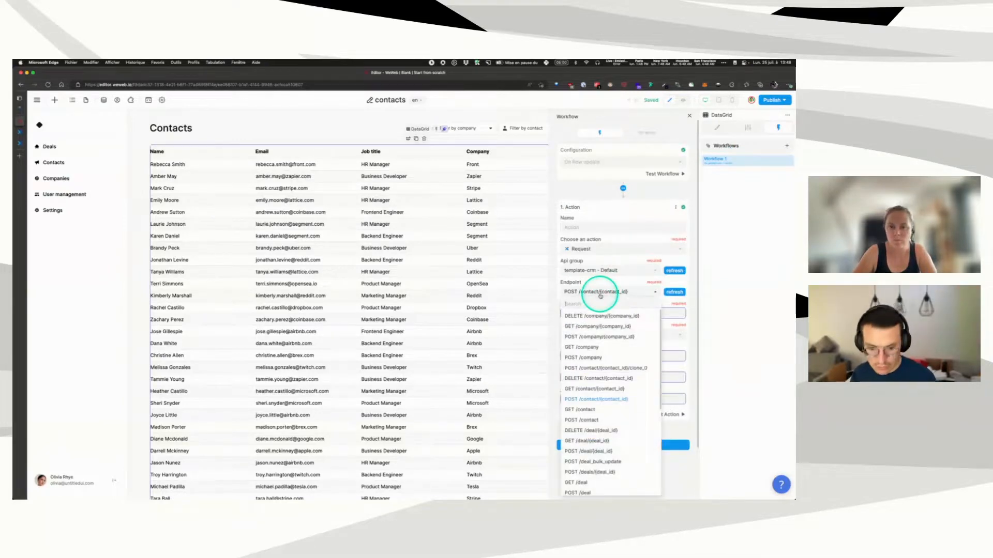
left_click(627, 367)
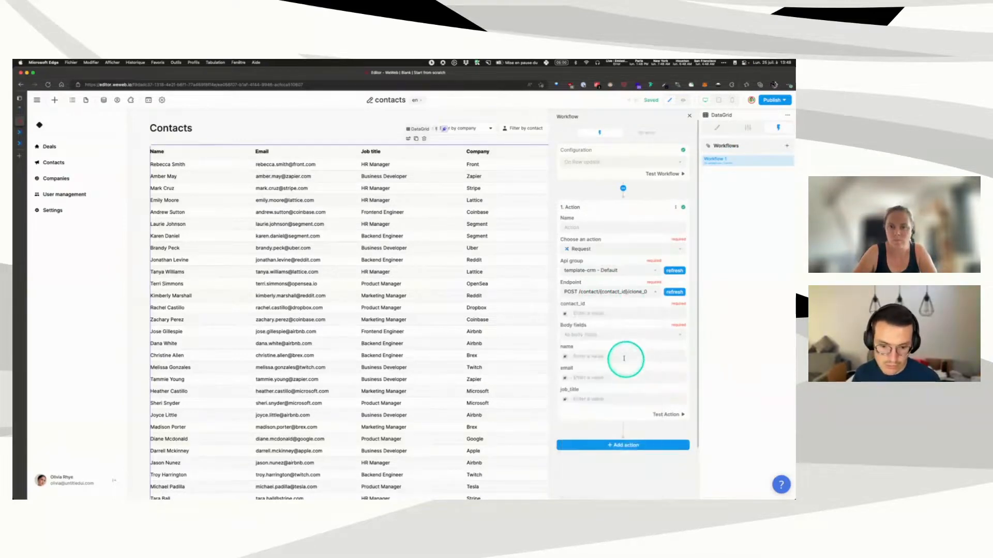
Step: Bind contact_id to a formula from the row-update event, and set the name field's formula to getKeyValue(Event['value'], 'name')
left_click(574, 314)
left_click(494, 204)
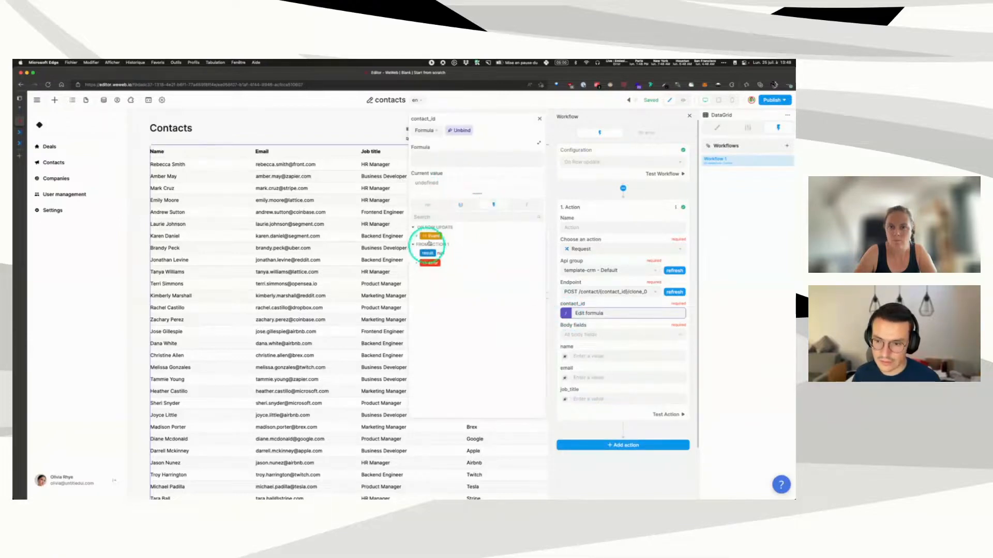
left_click(564, 356)
left_click(442, 162)
type("get")
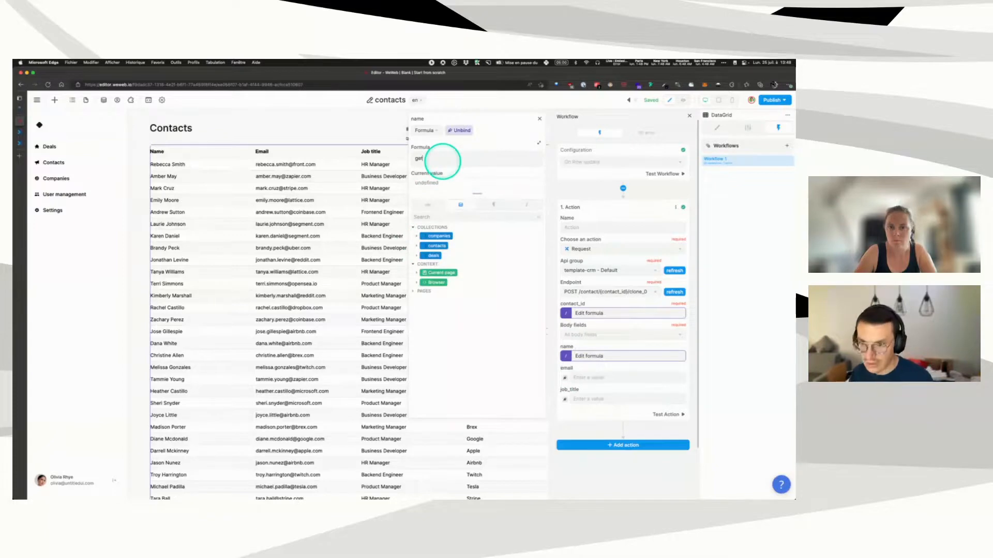
type("KeyValue ")
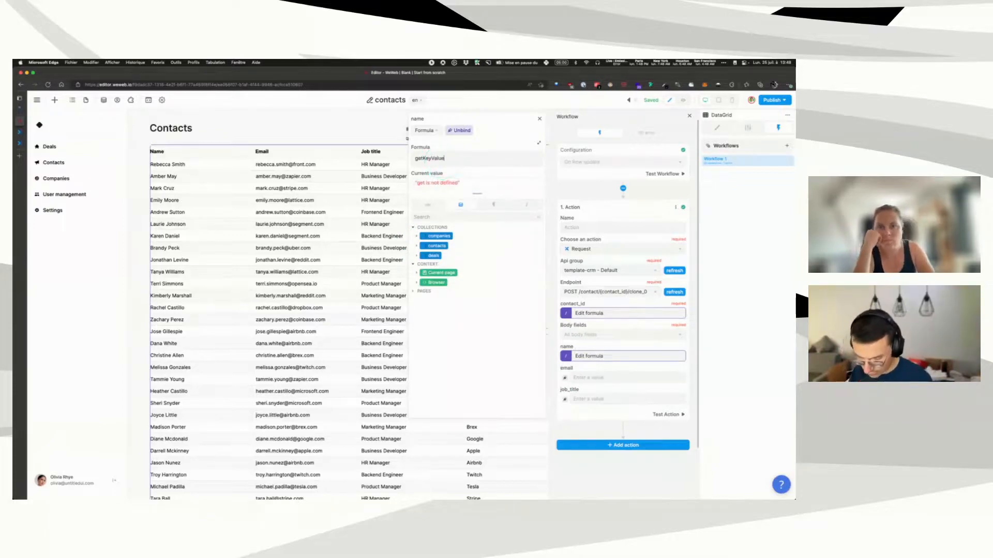
type("(")
left_click(493, 205)
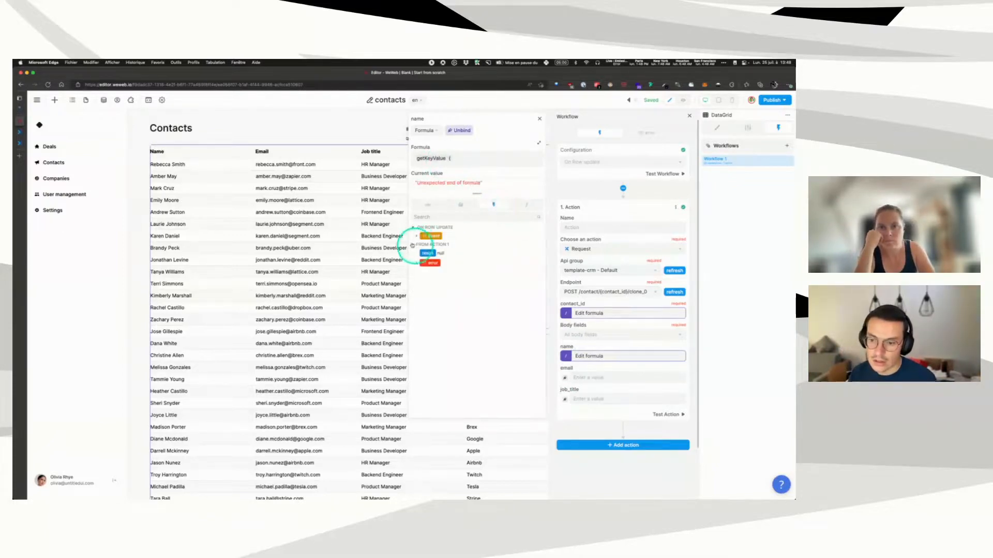
left_click(415, 237)
left_click(437, 246)
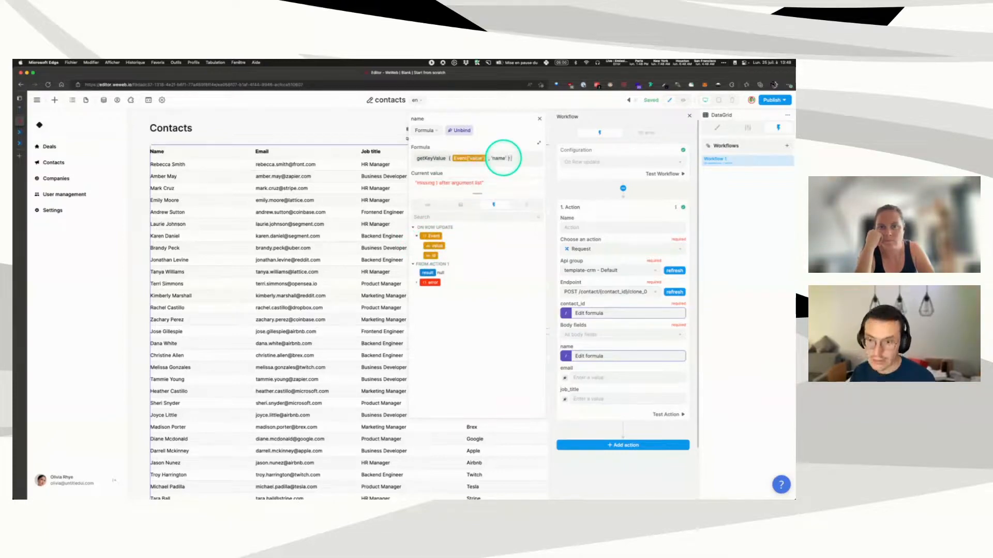
key("super+a")
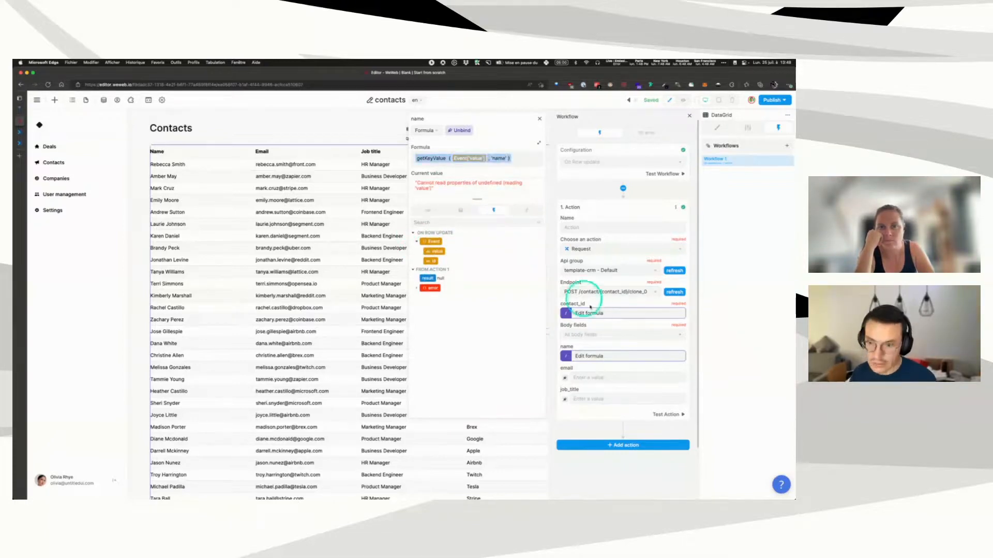
Step: Set the email field's formula to getKeyValue(Event['value'], 'email') and the job_title field's formula to getKeyValue(Event['value'], 'job_title')
left_click(563, 379)
left_click(482, 164)
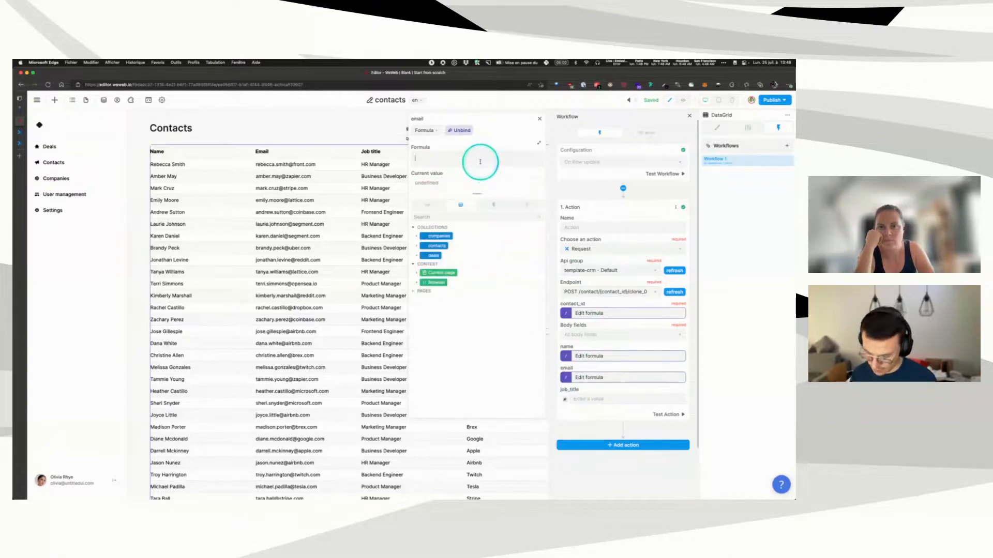
type("getKeyValue(Event['value'], 'name')")
left_click(499, 158)
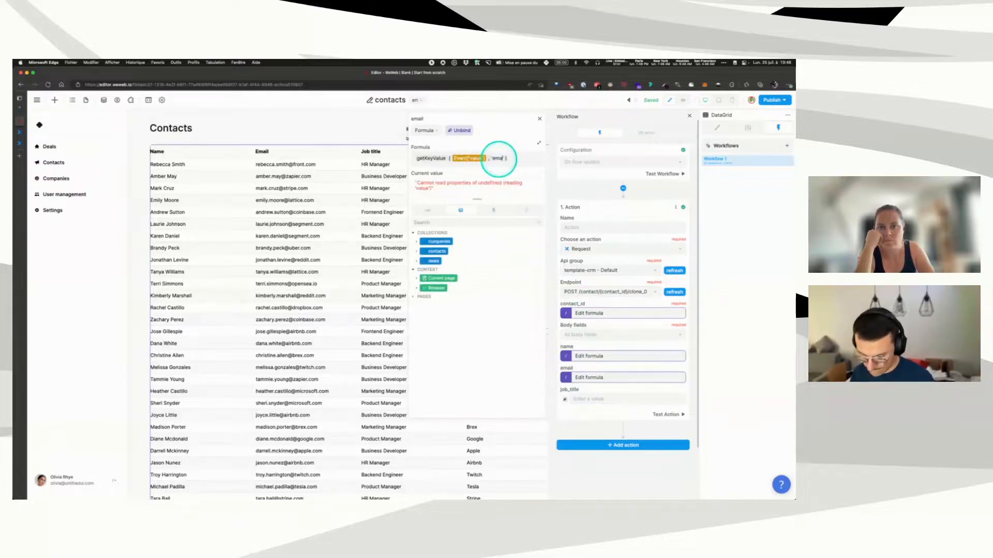
left_click(564, 399)
left_click(466, 159)
type("getKeyValue(Event['value'],'name')")
left_click(491, 158)
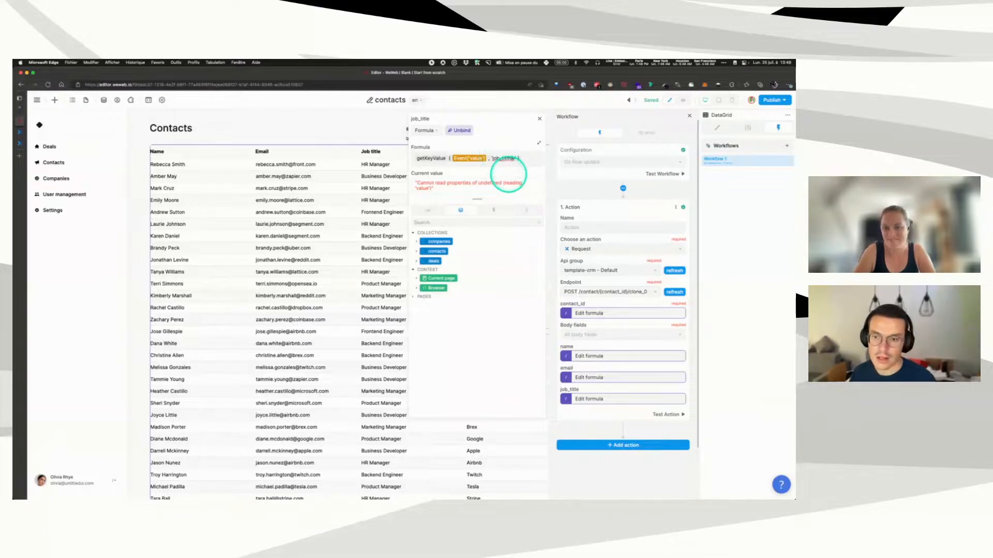
left_click(540, 118)
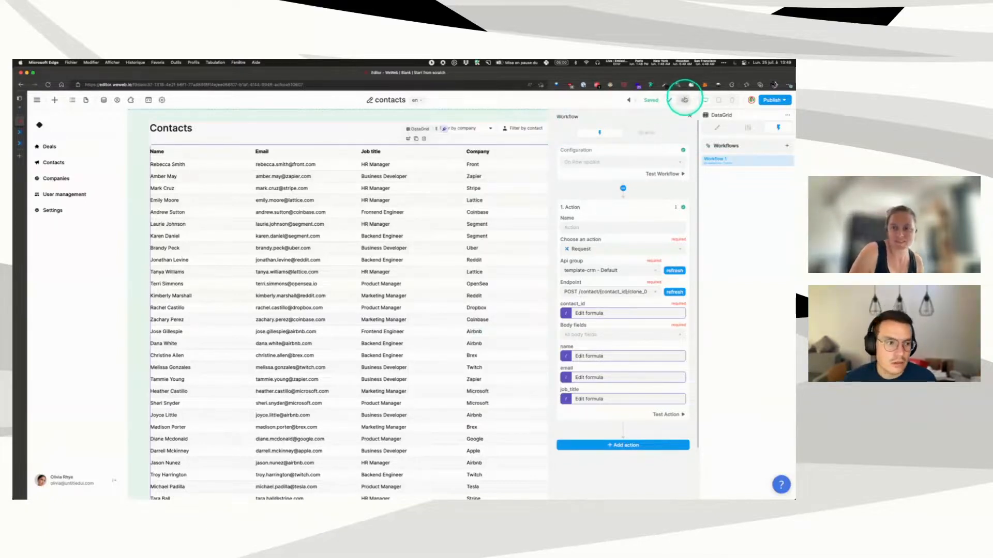
Step: Preview the contacts page, refresh its frame, and reload the whole editor page
left_click(684, 99)
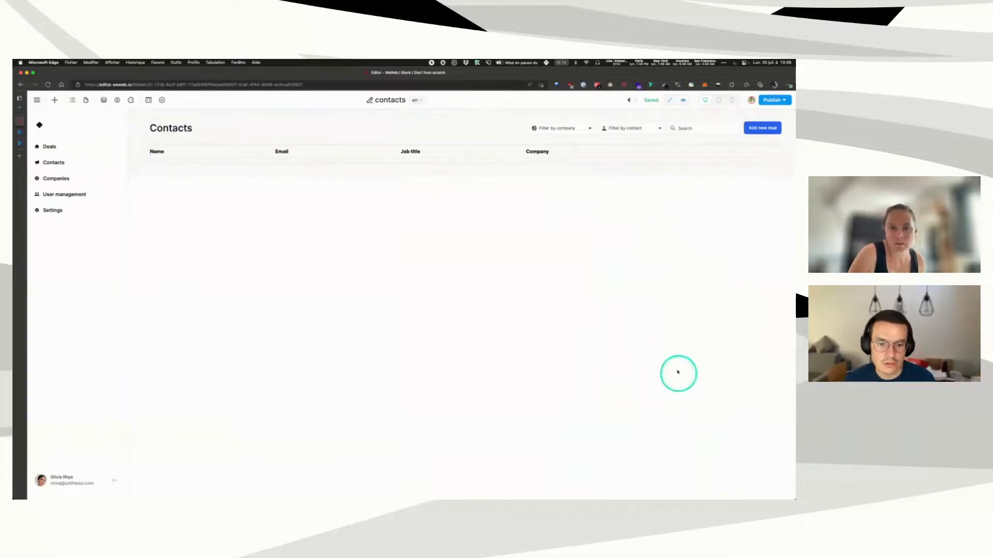
right_click(672, 333)
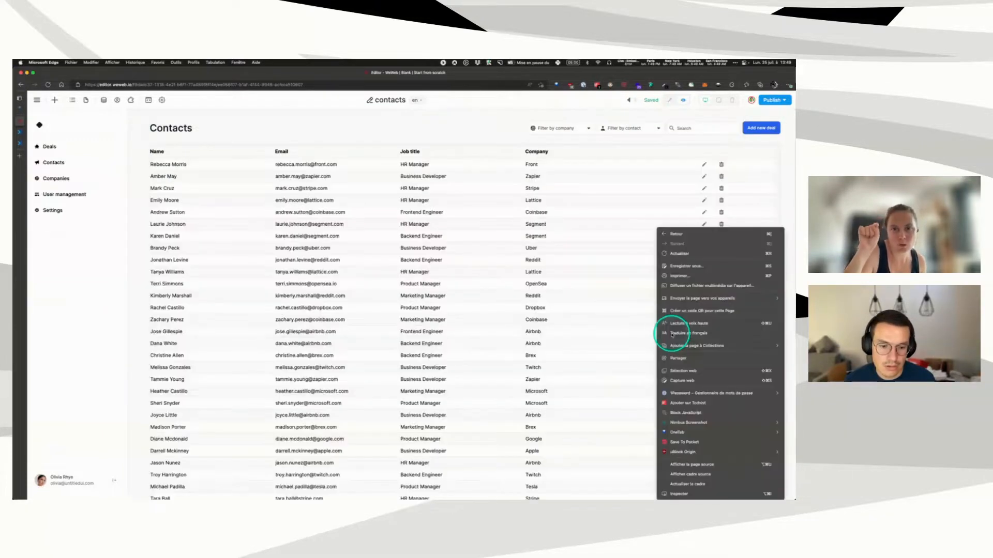
left_click(691, 485)
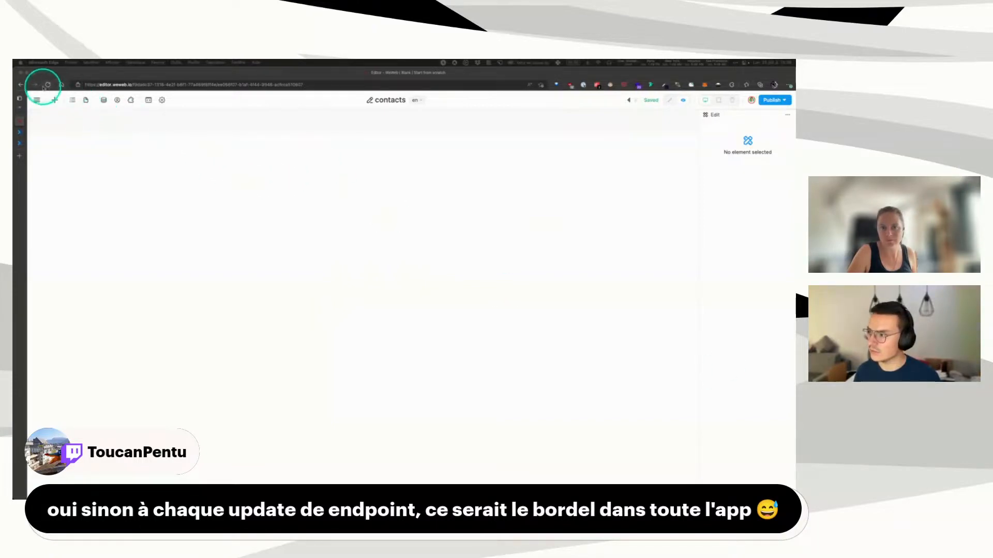
left_click(46, 86)
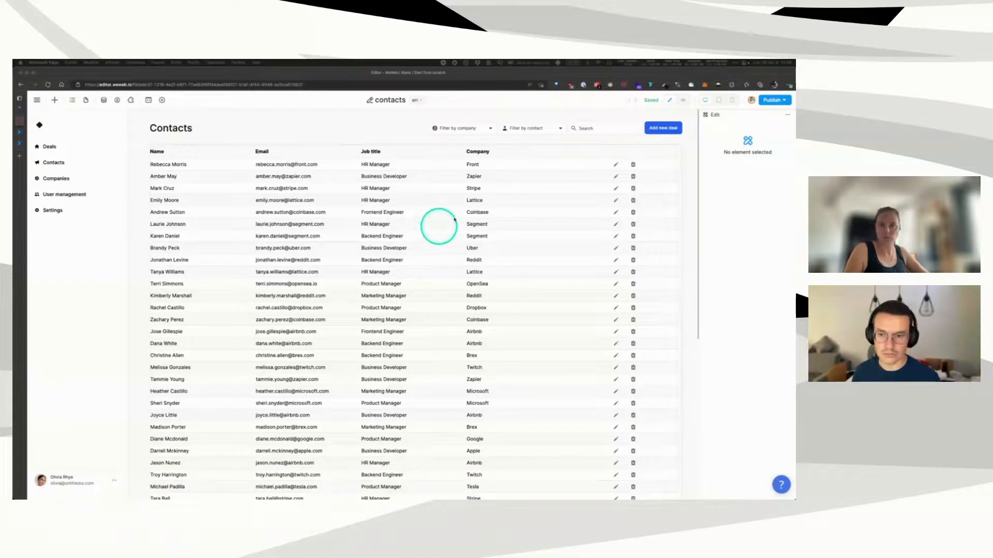
Step: Open the developer tools on network activity, switch the contacts page to preview mode, and clear the request log
right_click(614, 165)
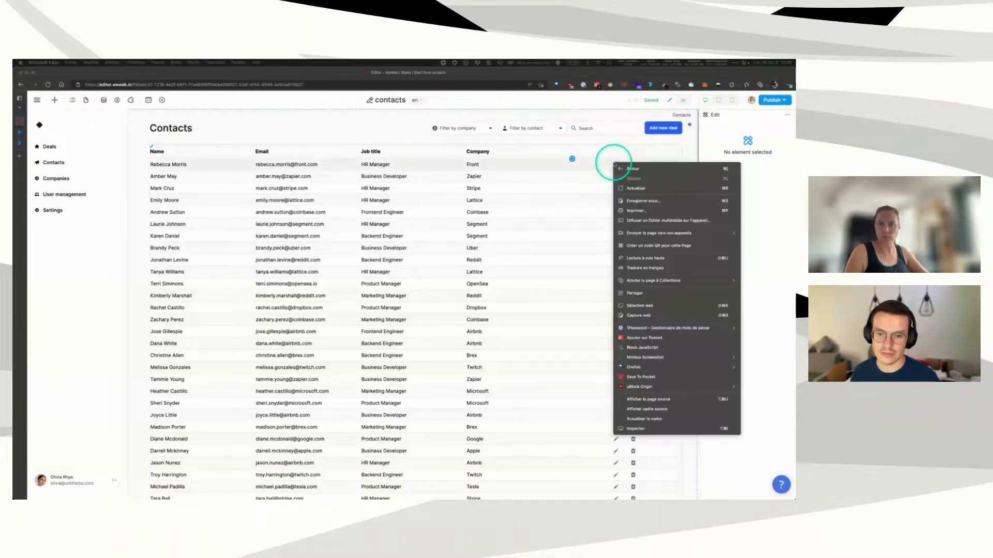
left_click(636, 429)
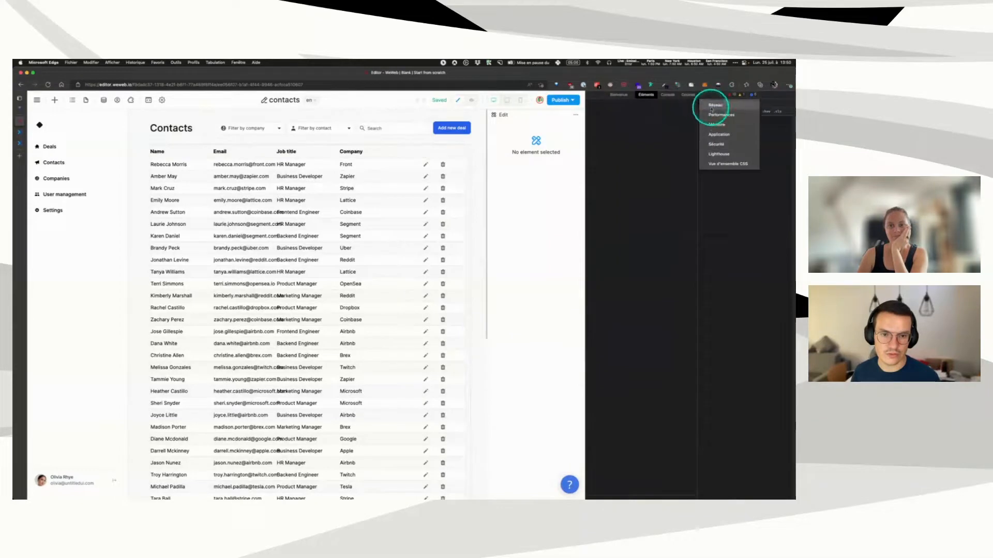
left_click(711, 106)
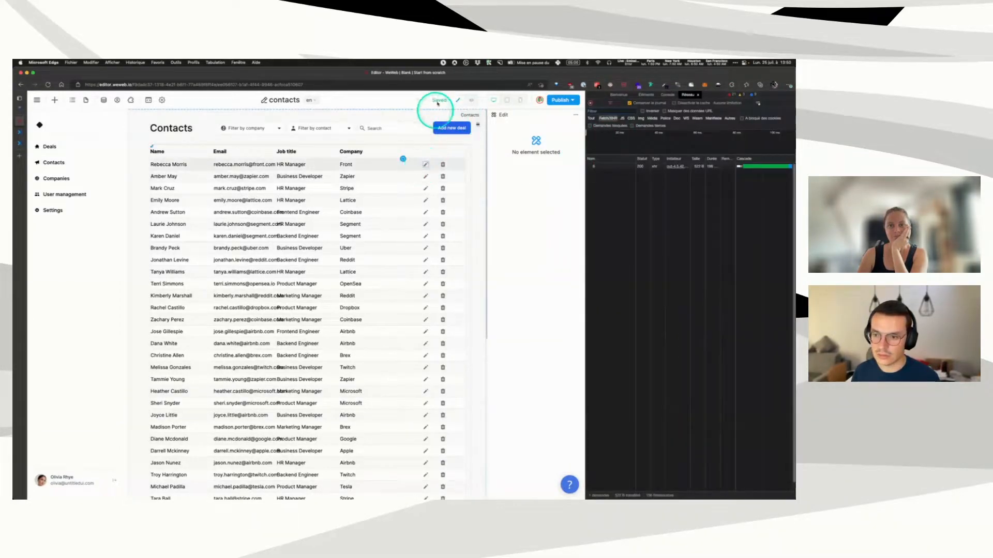
left_click(600, 104)
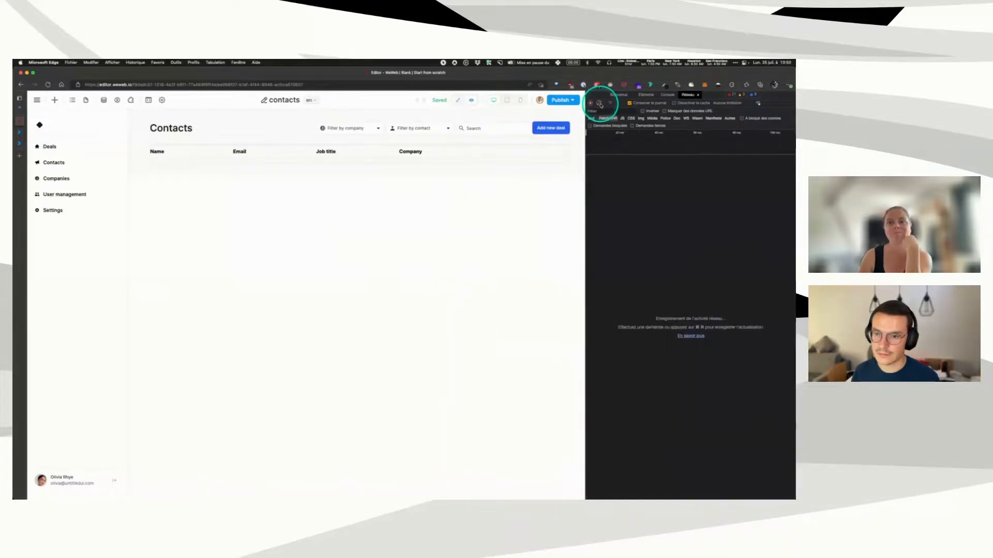
left_click(598, 104)
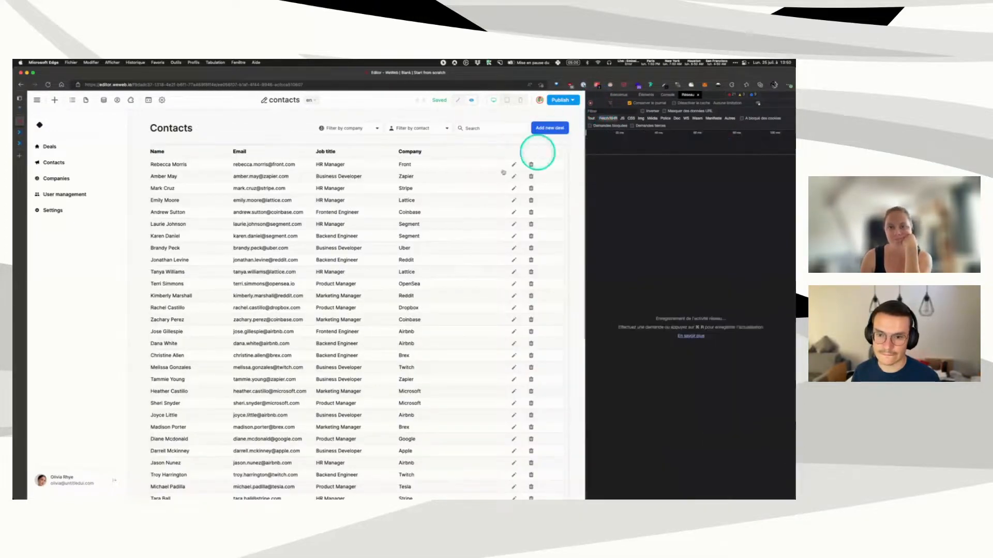
Step: Change the first contact's name and email in its row, validate it, and inspect the clone_0 request's response and payload
left_click(513, 164)
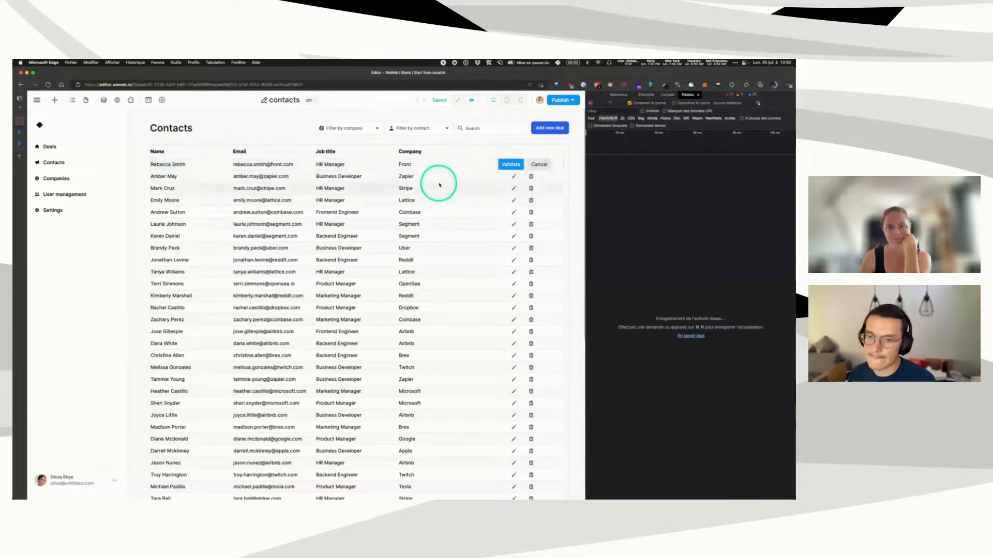
left_click(510, 164)
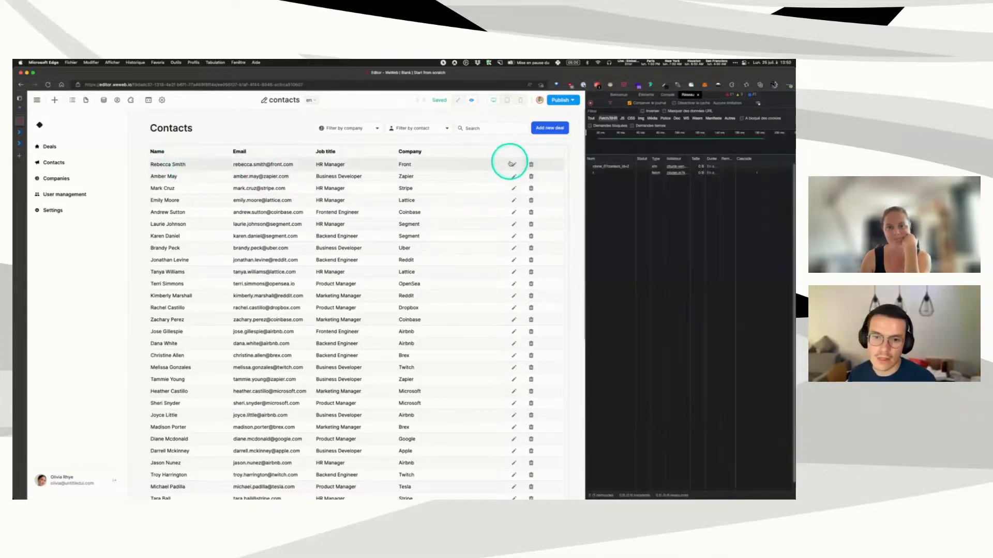
left_click(611, 166)
left_click(726, 158)
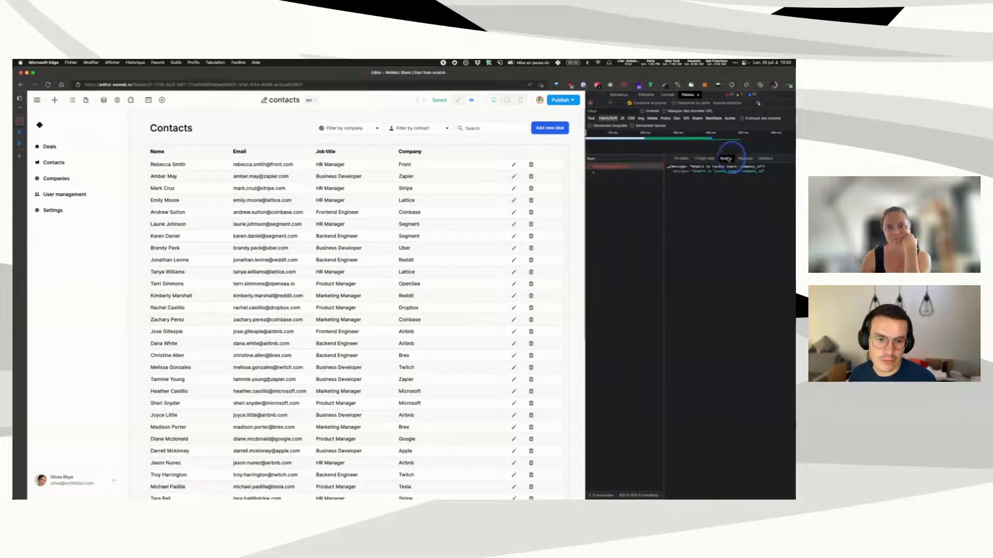
left_click(745, 159)
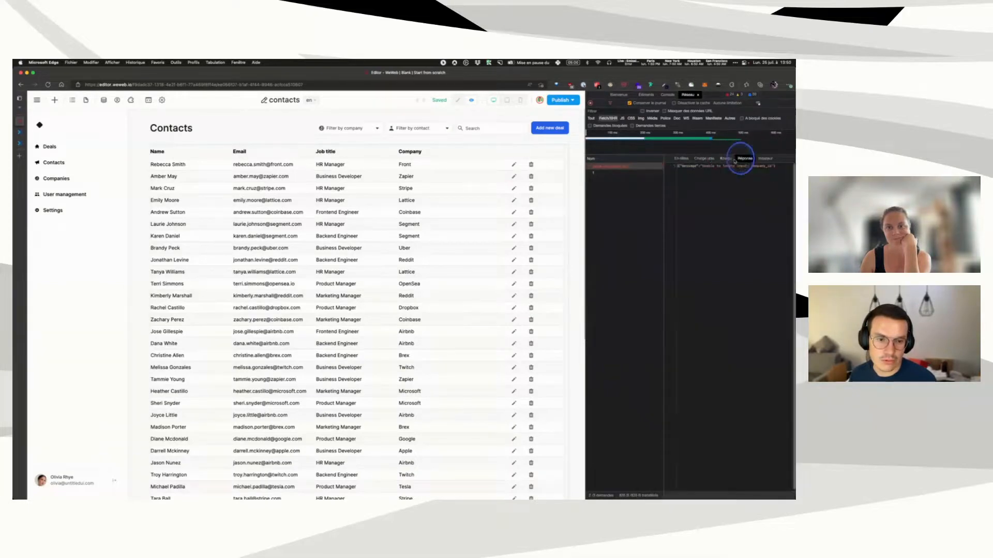
left_click(704, 158)
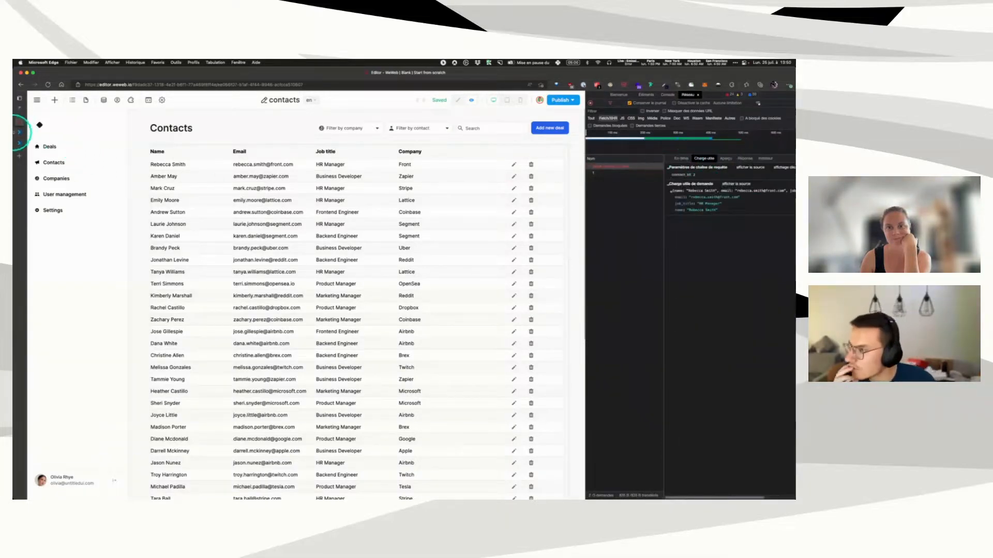
Step: In Xano's clone_0 endpoint, hide company_id in the Edit Record function's contact metadata and save the function
left_click(20, 136)
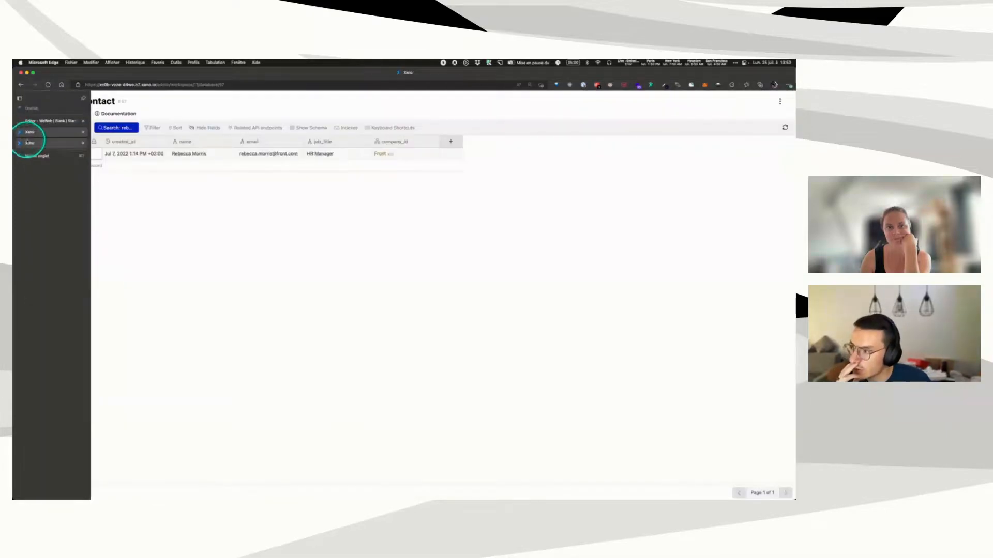
left_click(25, 143)
left_click(453, 223)
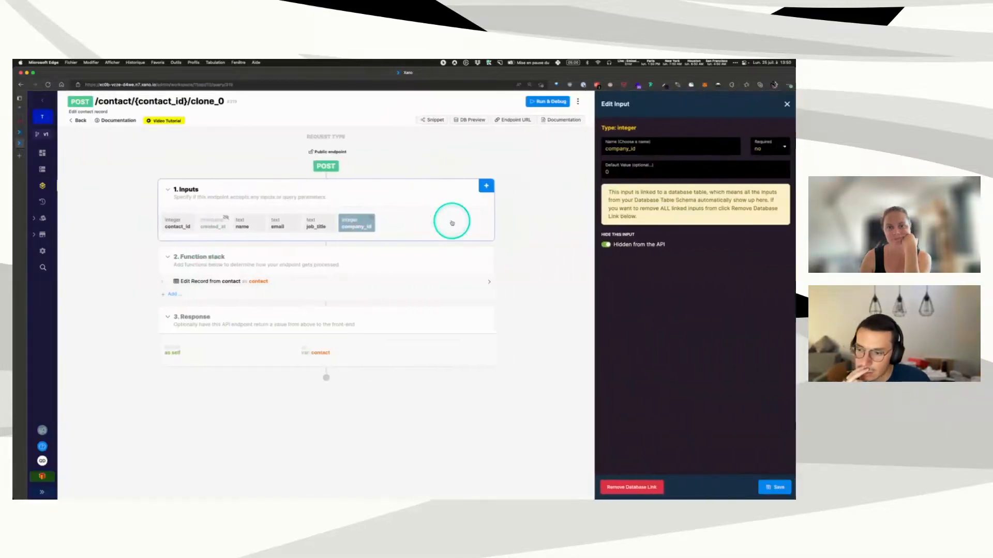
left_click(370, 282)
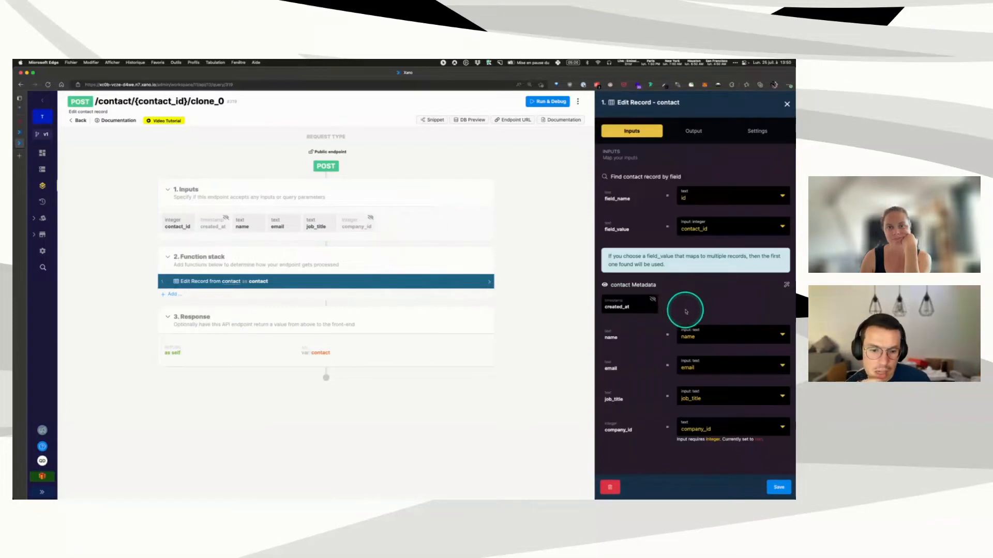
left_click(652, 424)
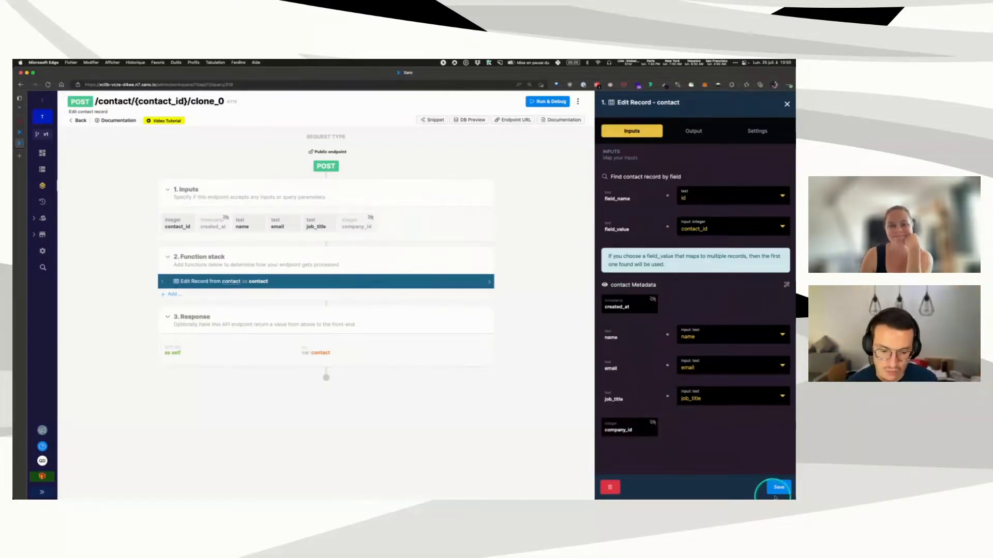
left_click(779, 487)
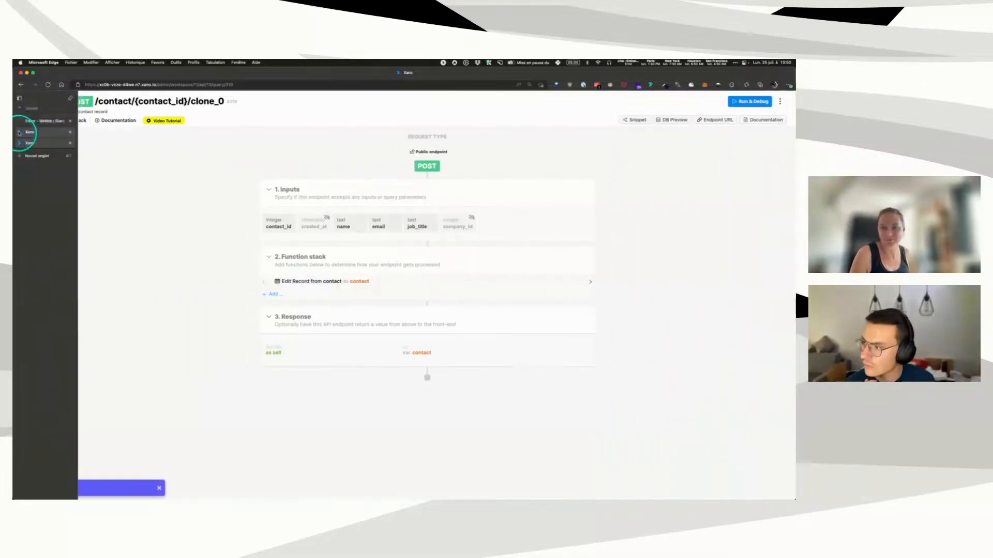
Step: Recheck the company_id setting in the clone_0 endpoint's Edit Record function in Xano
left_click(31, 122)
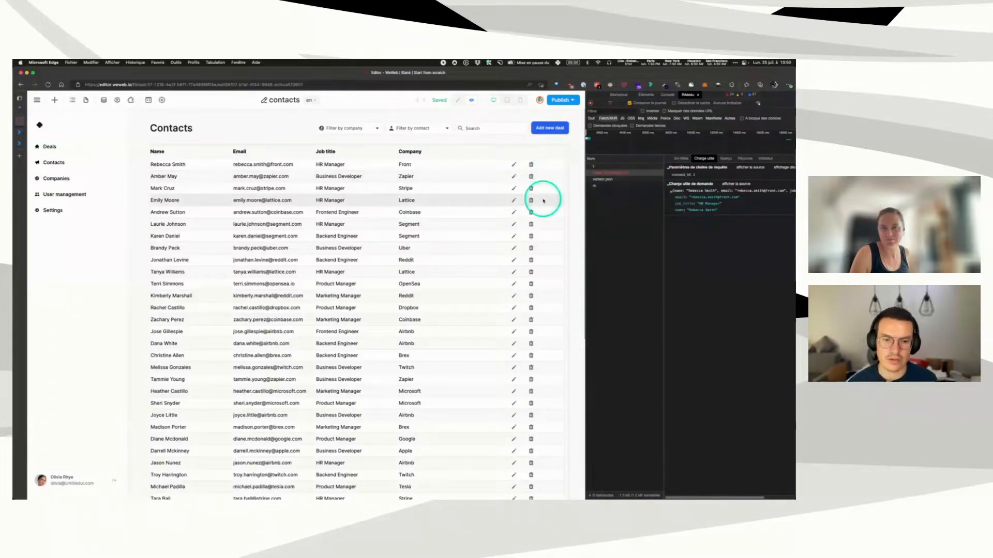
mouse_move(20, 142)
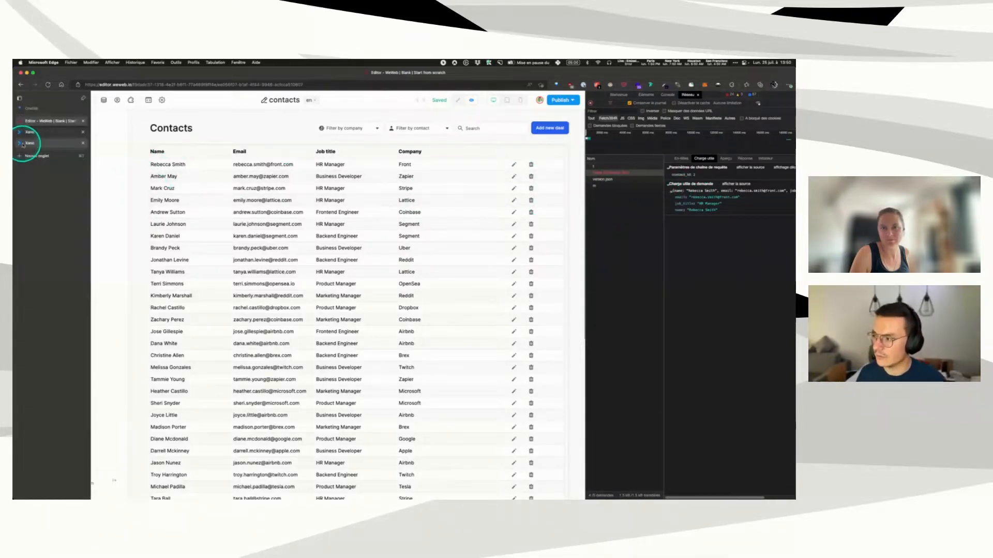
left_click(21, 143)
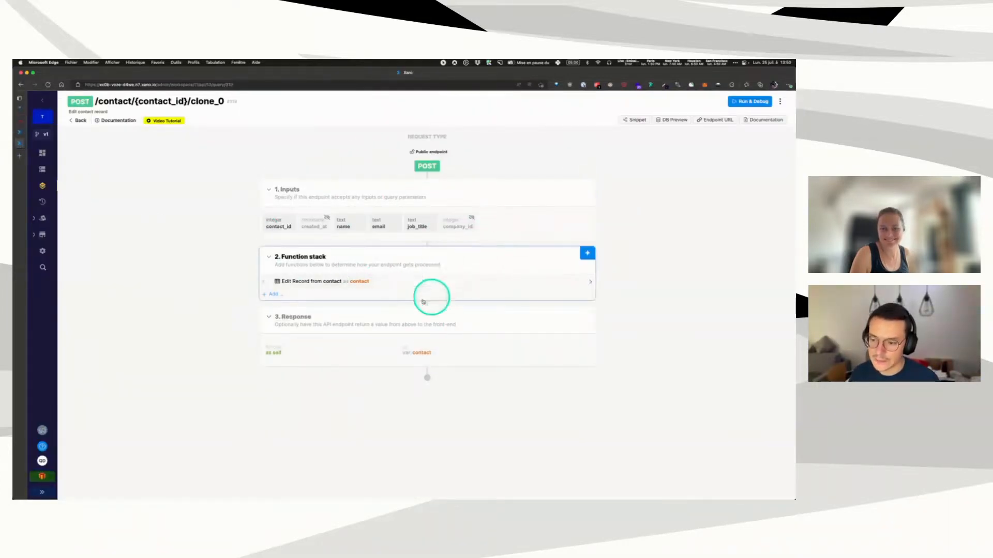
left_click(414, 281)
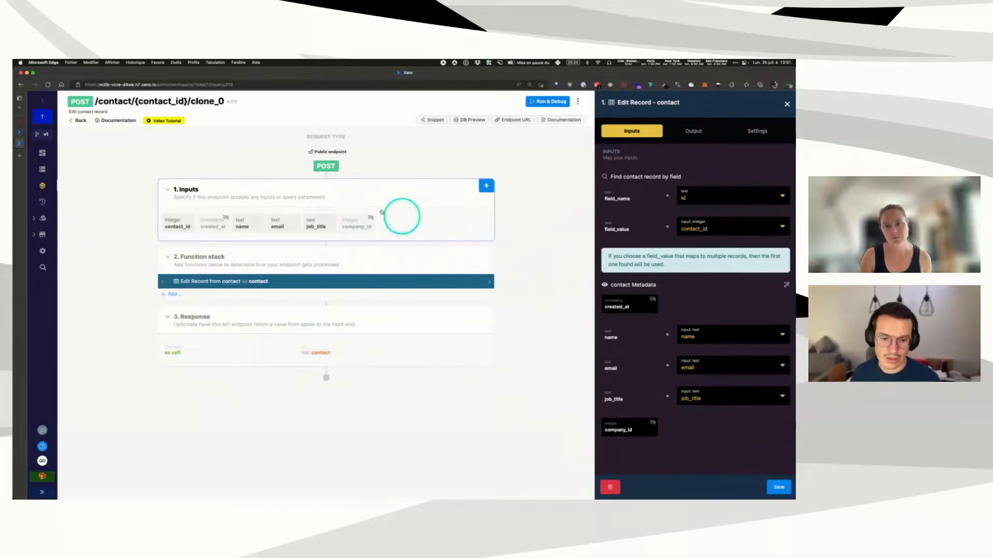
Step: Return to WeWeb, resubmit the first contact's row without further changes, and inspect the new clone_0 request's response
left_click(19, 130)
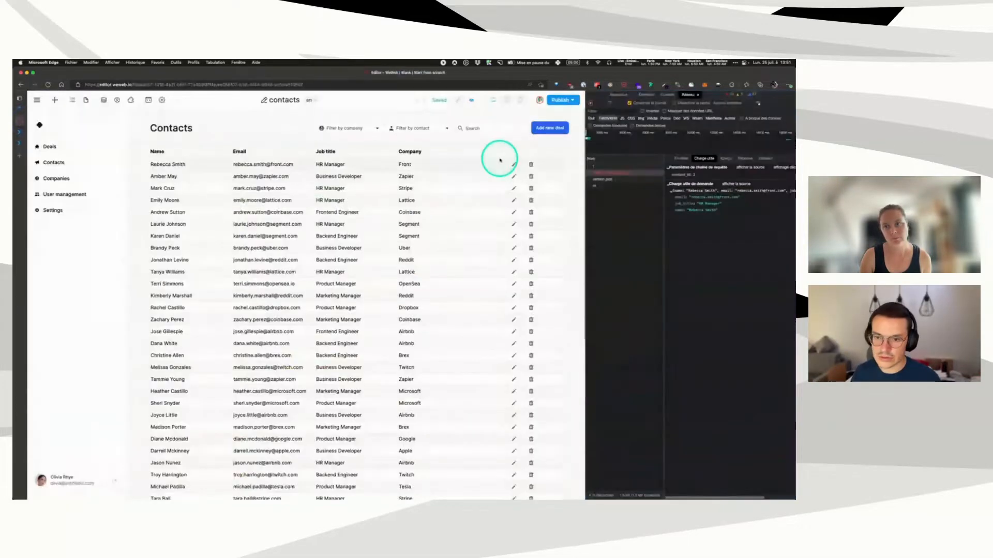
left_click(511, 166)
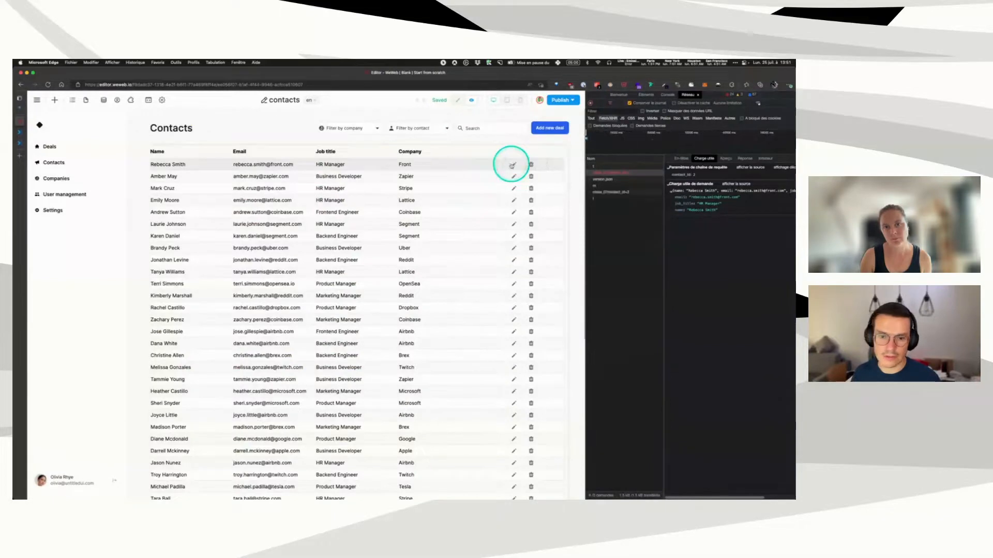
left_click(616, 193)
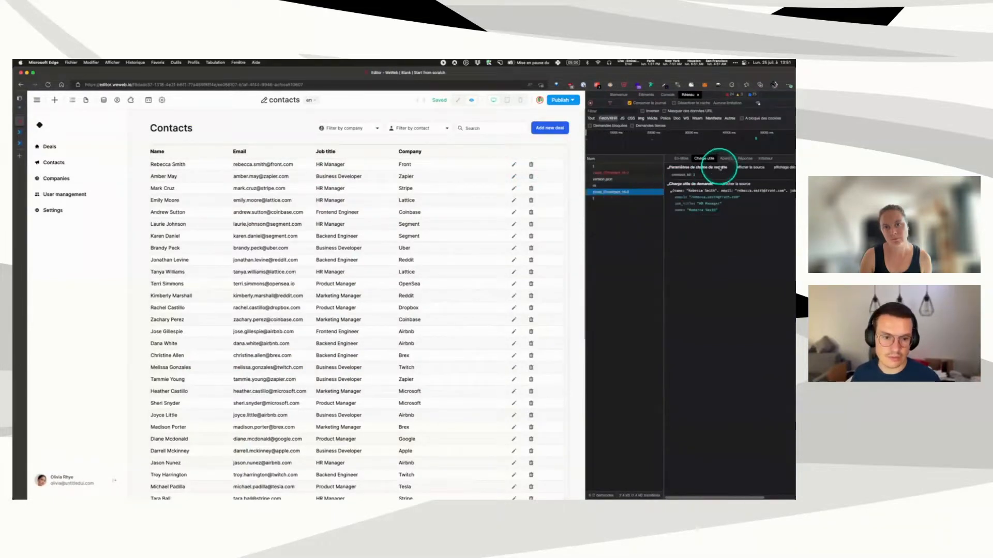
left_click(726, 159)
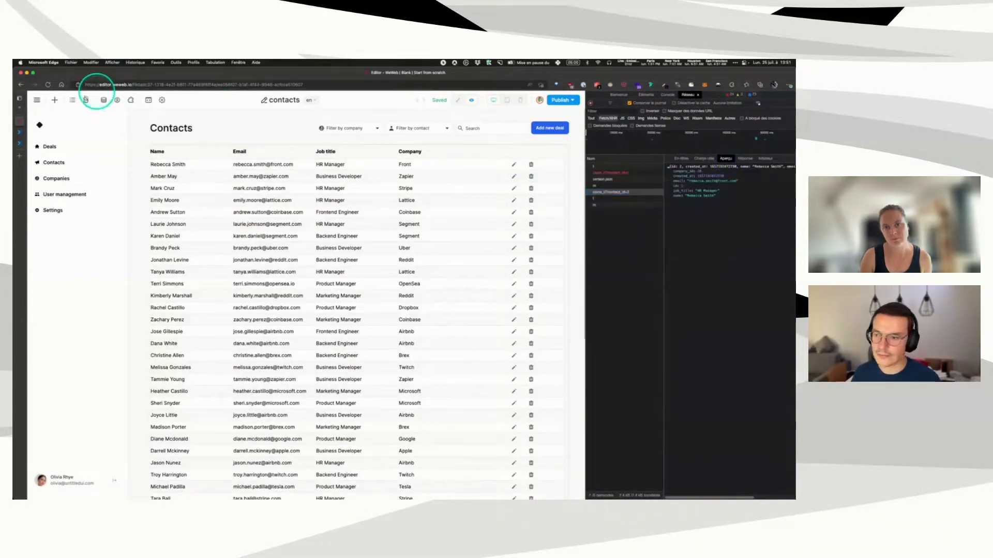
Step: Refresh Xano's contact table to check the edited record, and return to WeWeb to close the developer tools
left_click(22, 122)
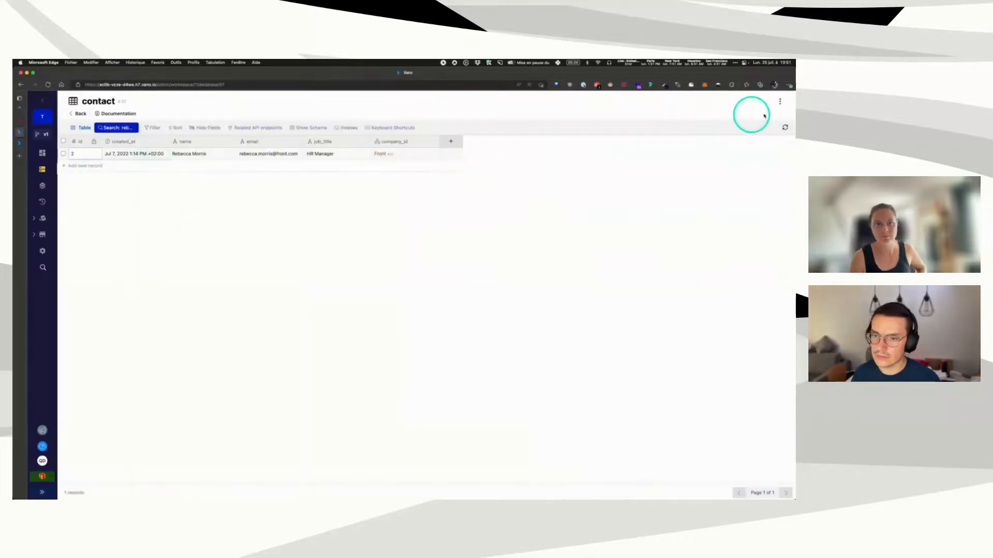
left_click(785, 127)
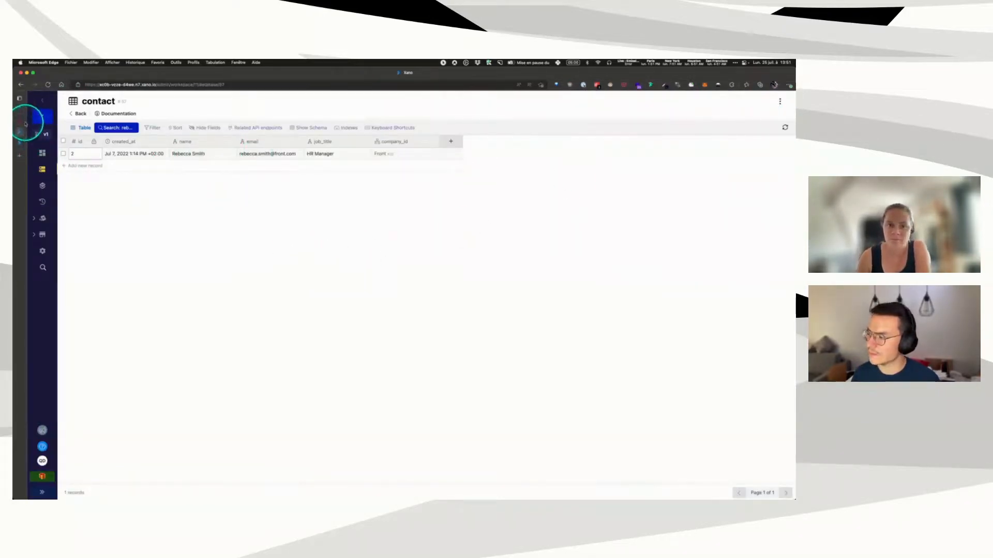
left_click(19, 122)
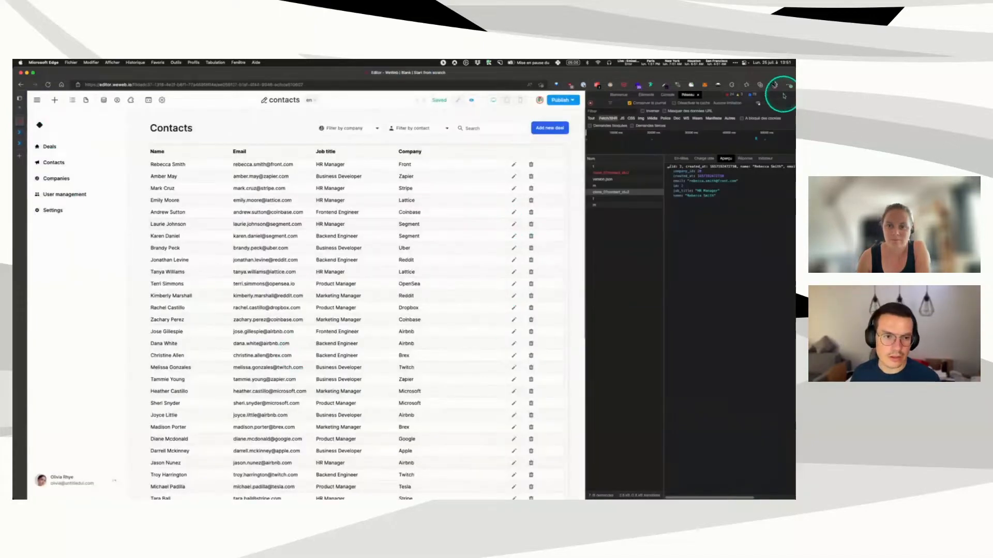
left_click(784, 96)
left_click(629, 167)
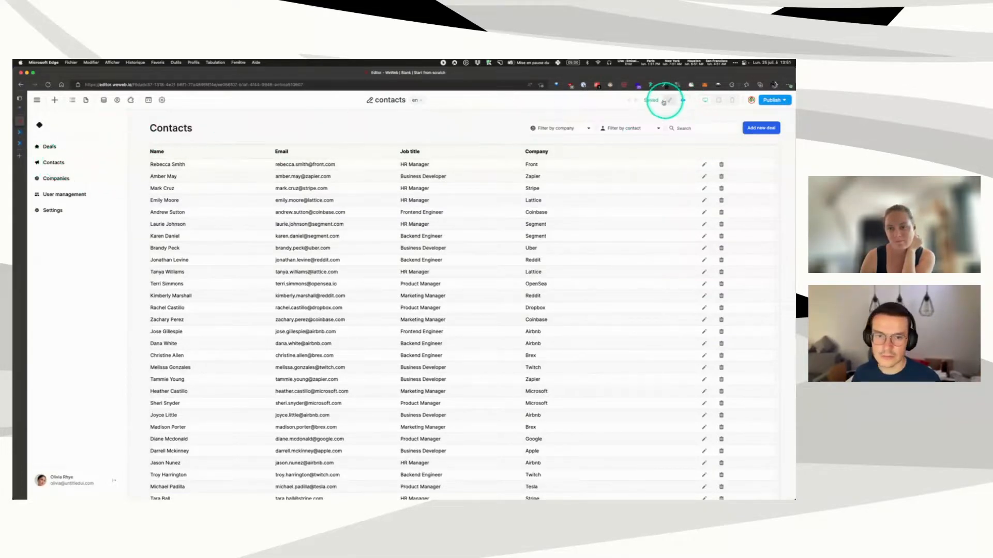
Step: Add a second workflow to the contacts DataGrid and set its trigger to On Row delete
left_click(162, 150)
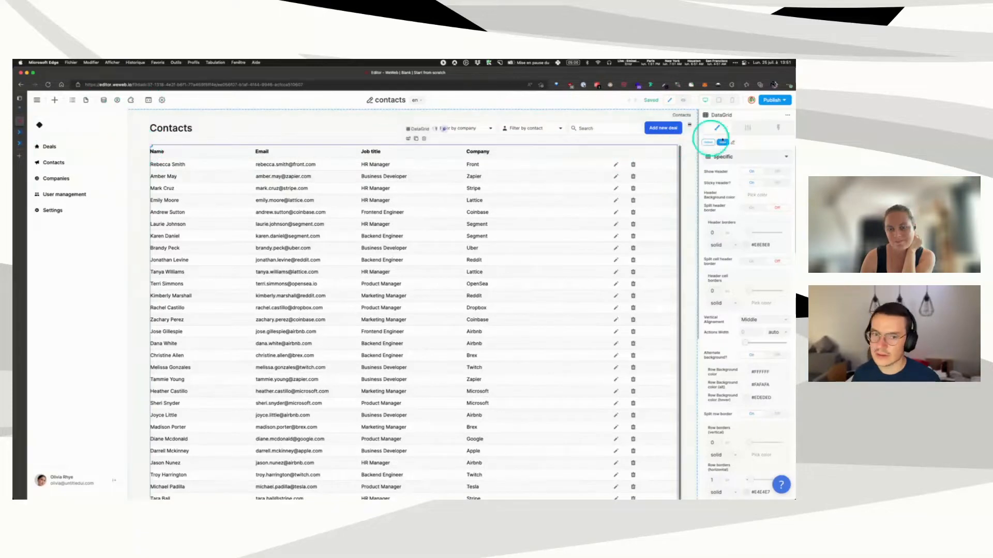
left_click(778, 128)
left_click(787, 148)
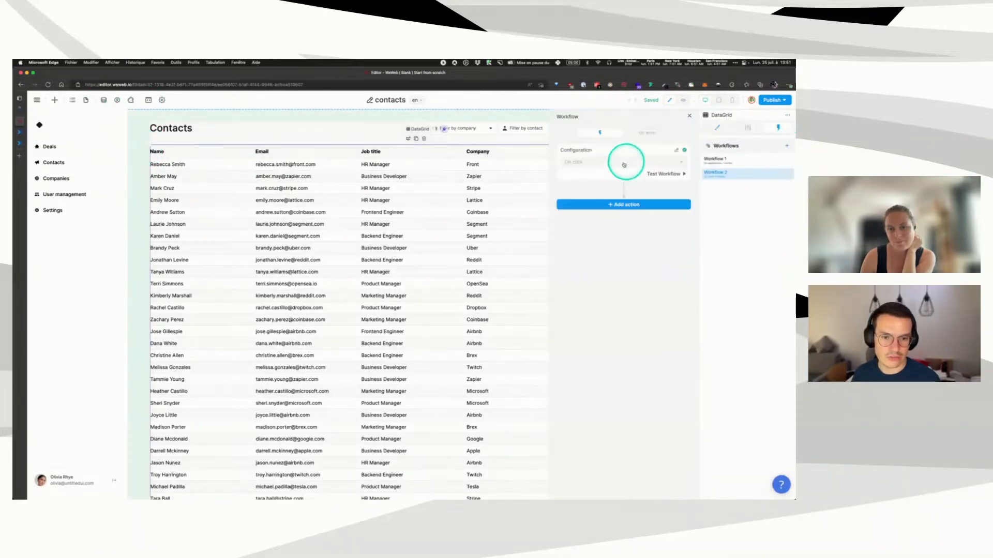
left_click(600, 190)
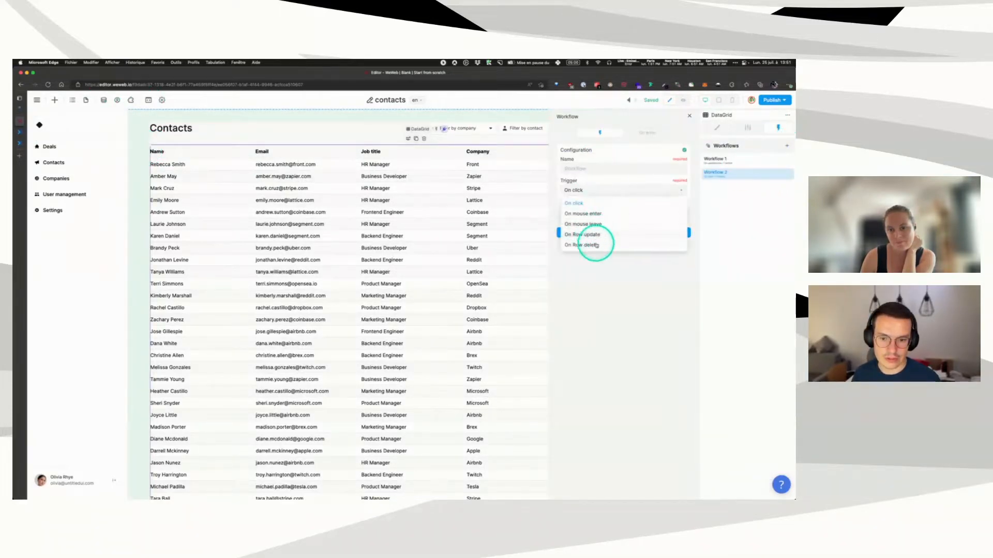
left_click(596, 245)
Step: Add a Request action to the workflow using the template-crm - Default API group and the DELETE /contact/{contact_id} endpoint
left_click(610, 223)
left_click(587, 248)
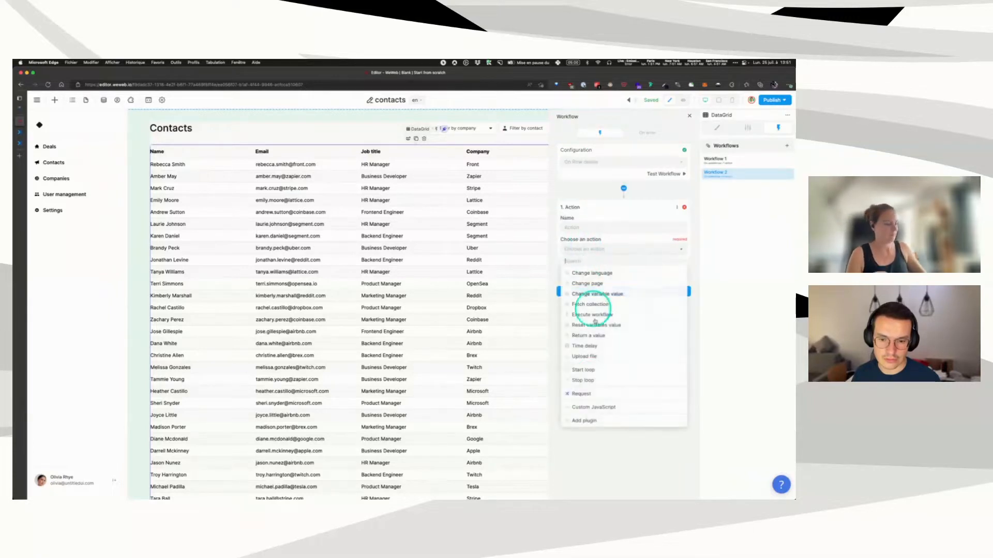
left_click(581, 394)
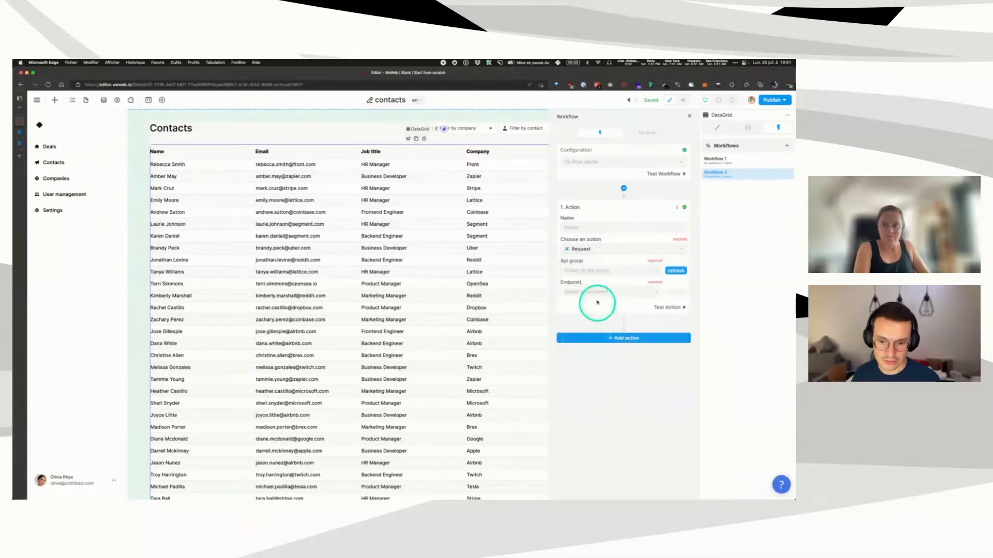
left_click(588, 271)
left_click(600, 306)
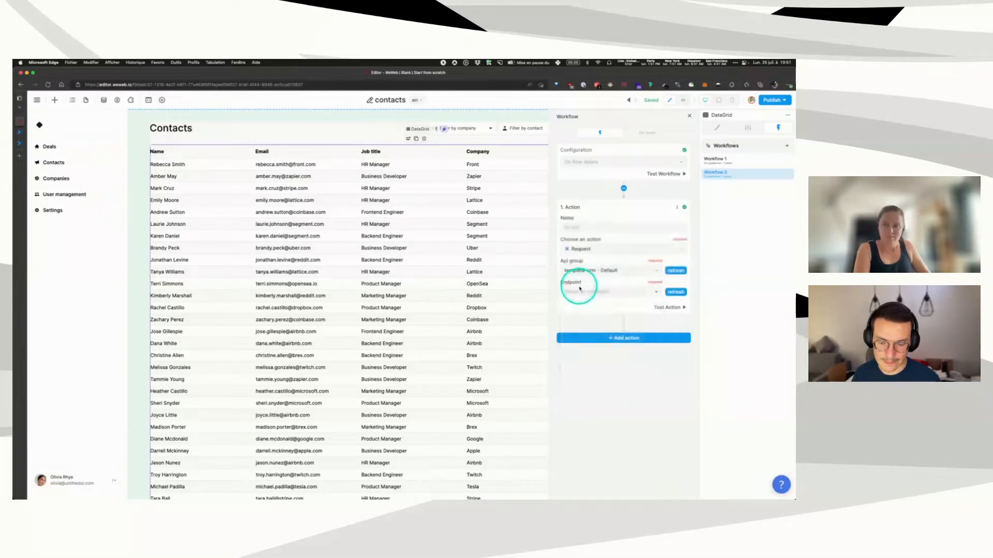
left_click(583, 292)
type("dele")
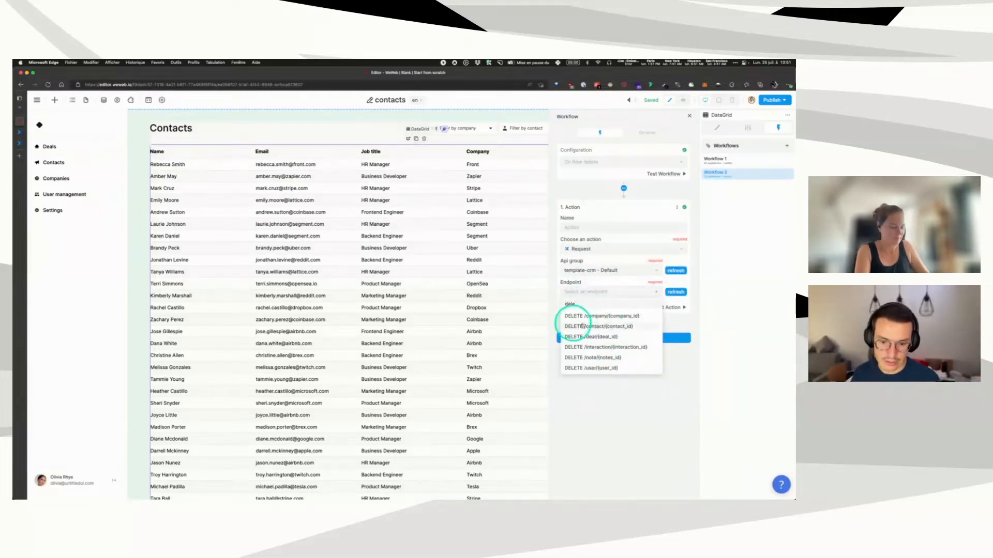
left_click(601, 327)
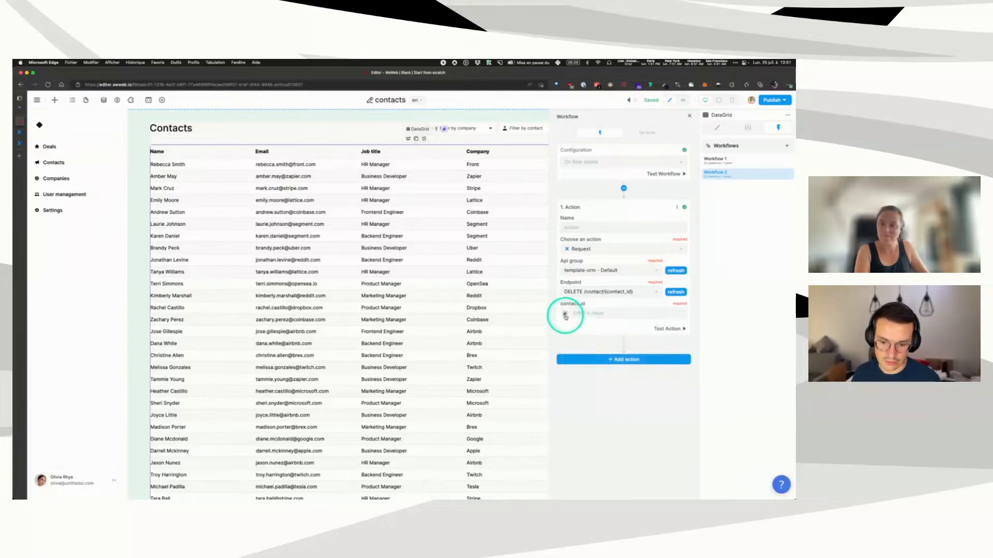
Step: Bind the request's contact_id from the On Row delete event data and close the workflow
left_click(565, 315)
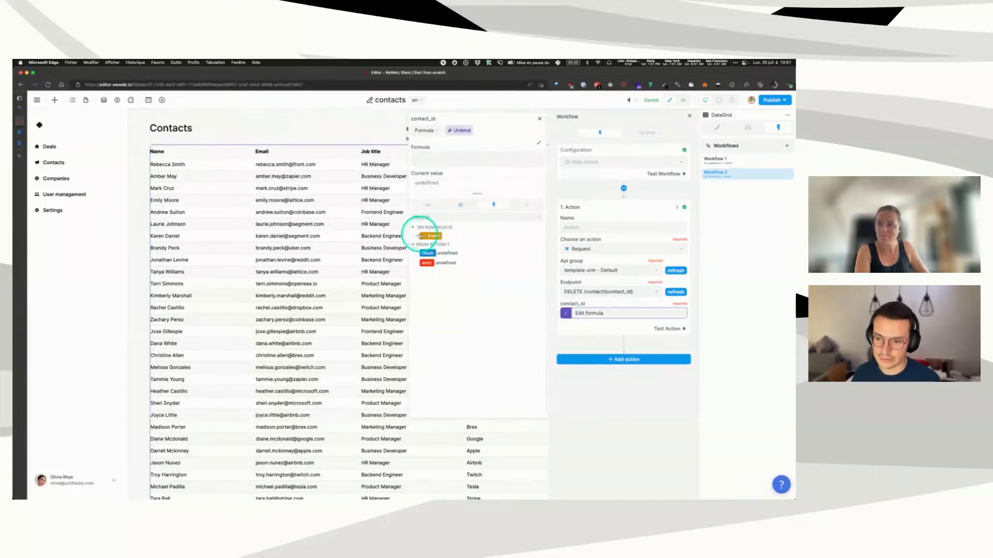
left_click(418, 235)
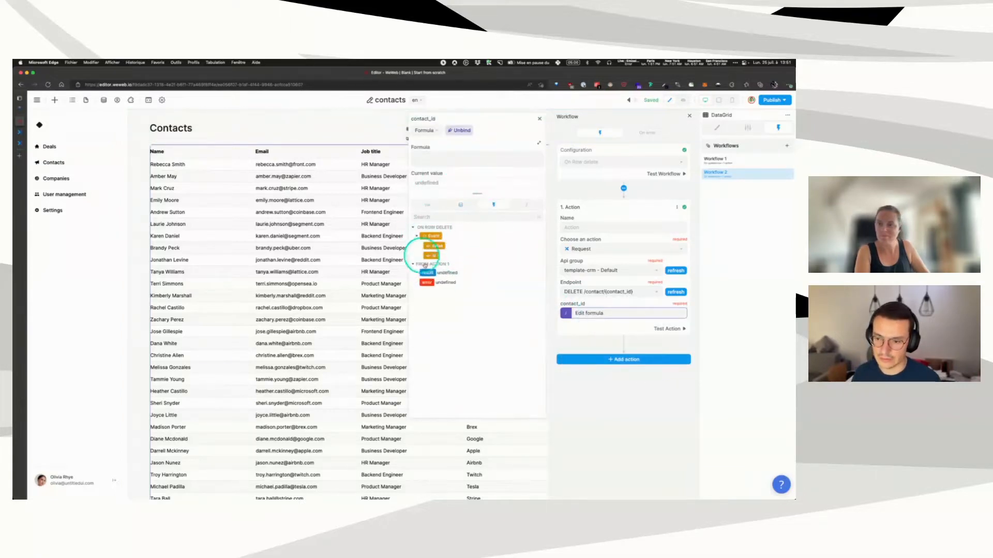
left_click(539, 118)
left_click(690, 116)
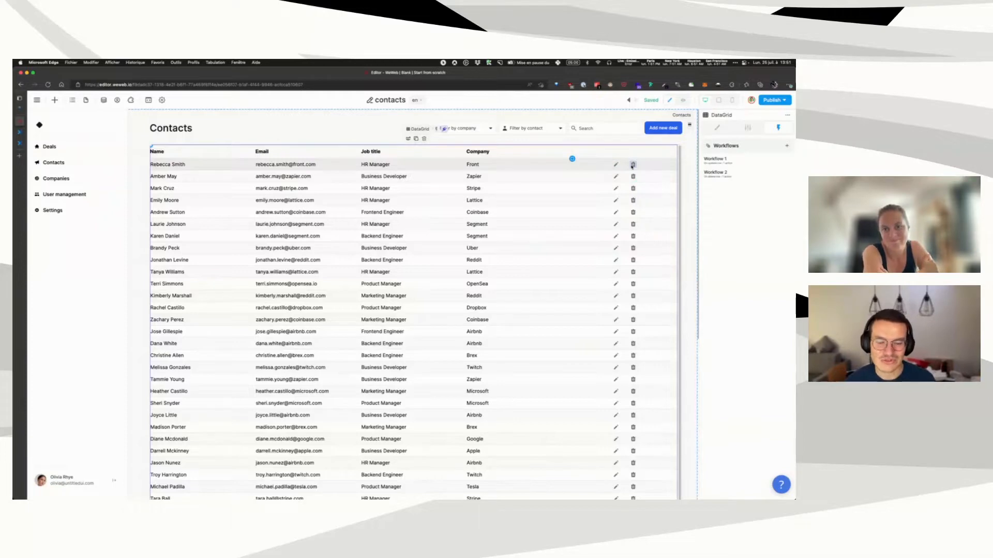
Step: Review the DataGrid's style options, specific settings and workflow list
left_click(727, 129)
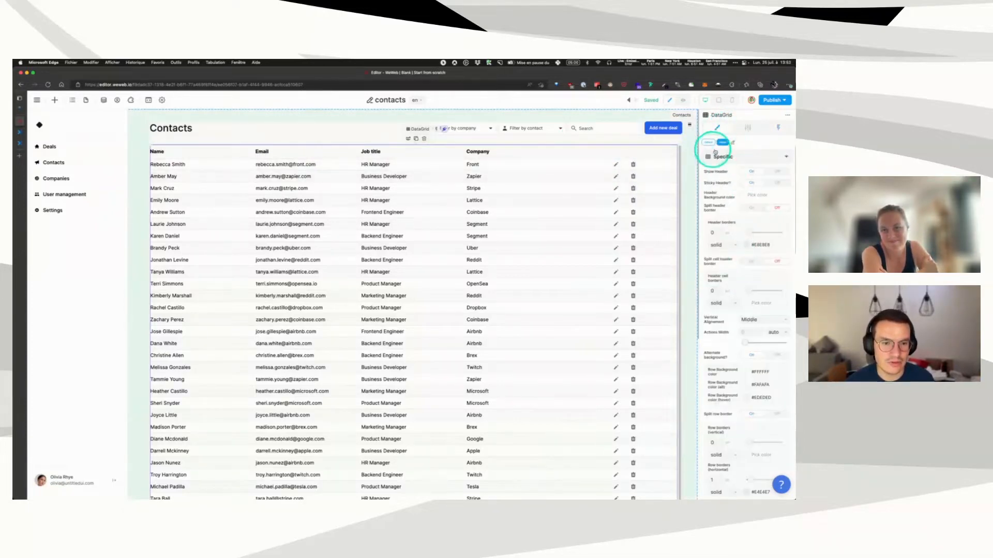
scroll(749, 238, "down", 6)
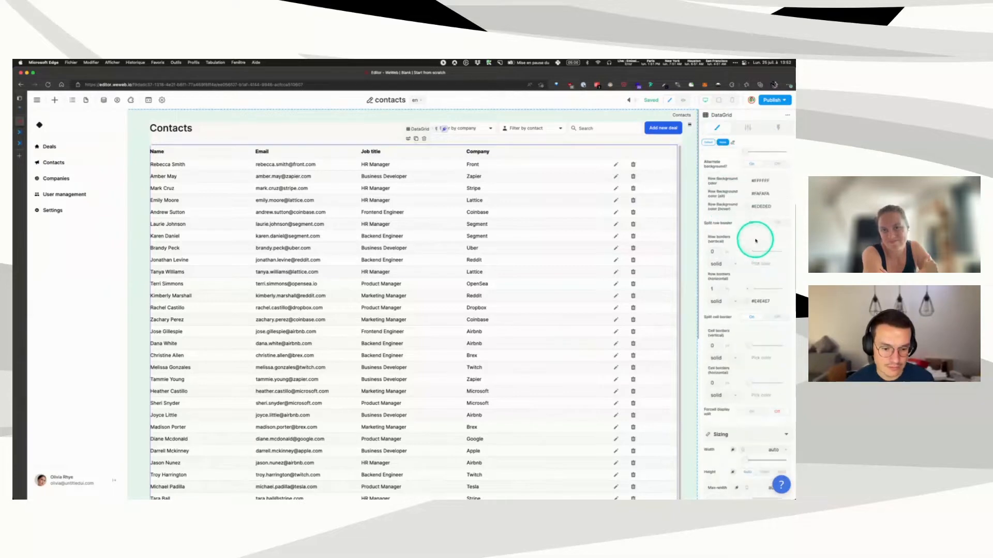
scroll(742, 240, "up", 5)
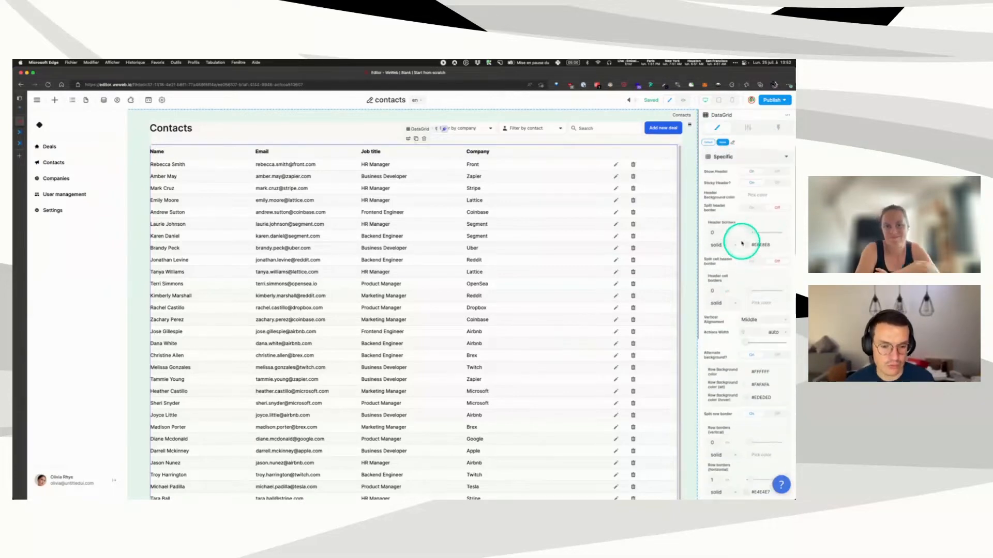
left_click(748, 127)
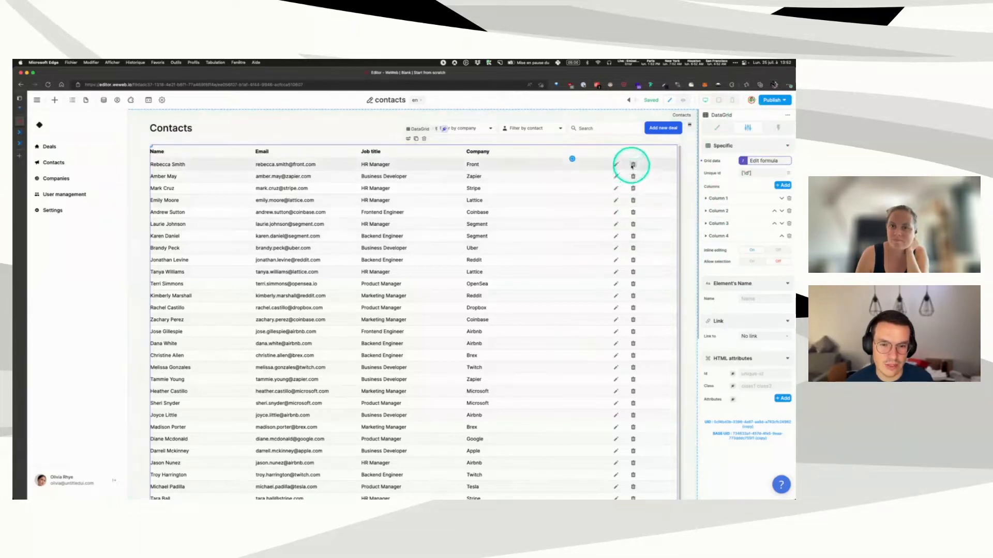
left_click(778, 128)
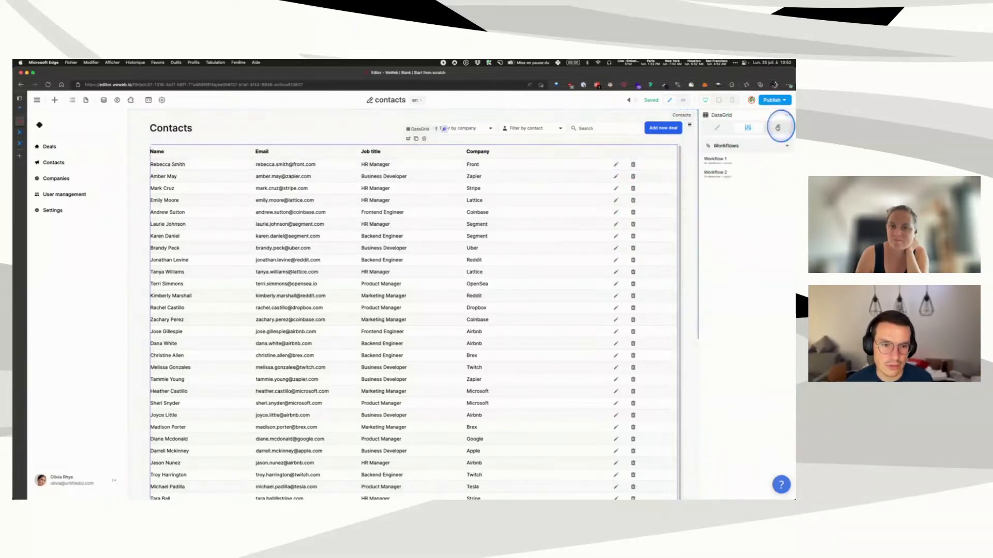
left_click(748, 128)
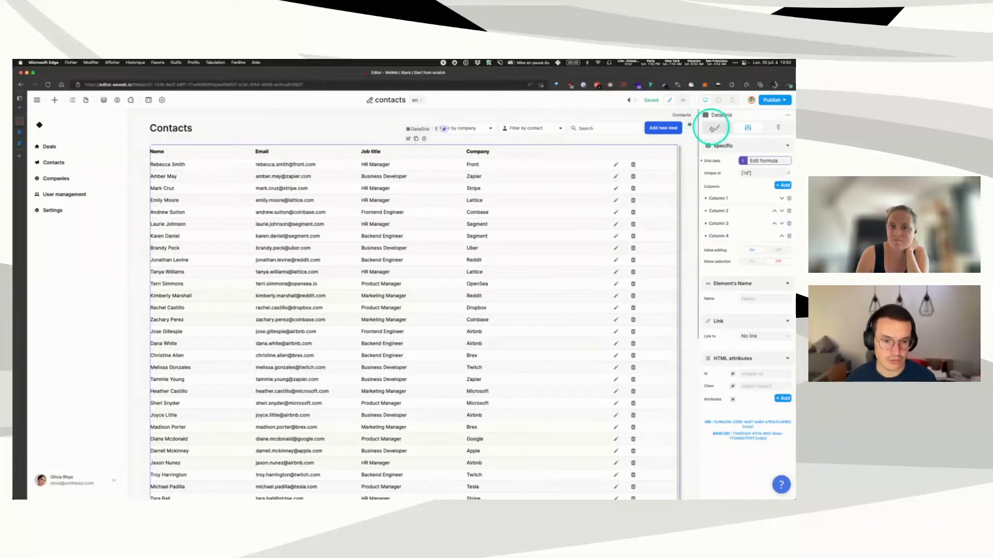
left_click(712, 129)
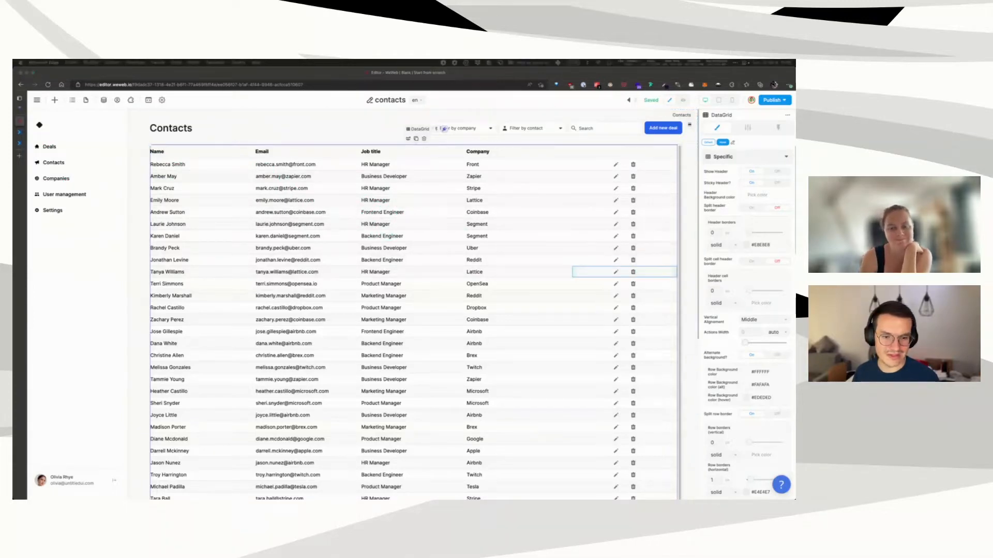
left_click(157, 152)
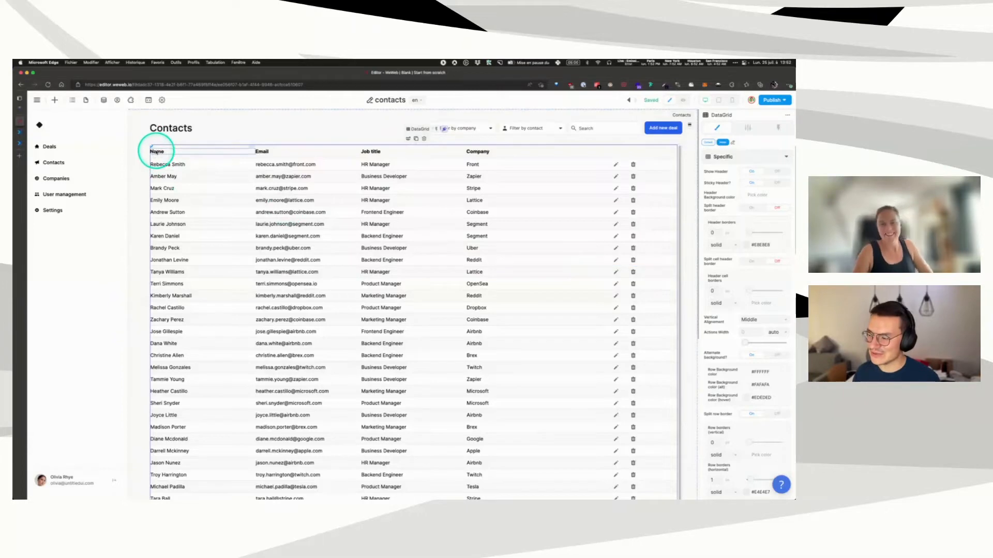
left_click(166, 164)
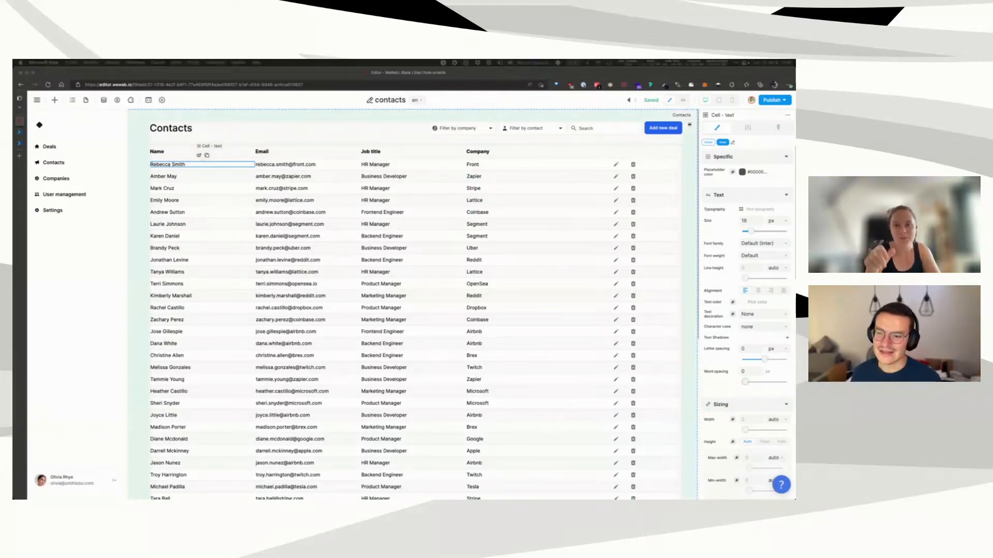
left_click(335, 172)
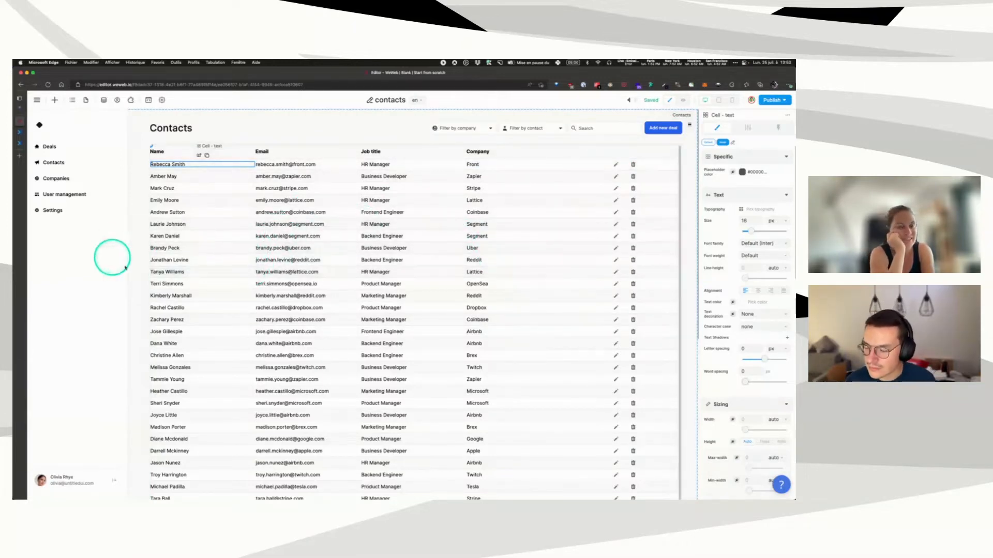
scroll(287, 237, "down", 5)
scroll(286, 306, "up", 5)
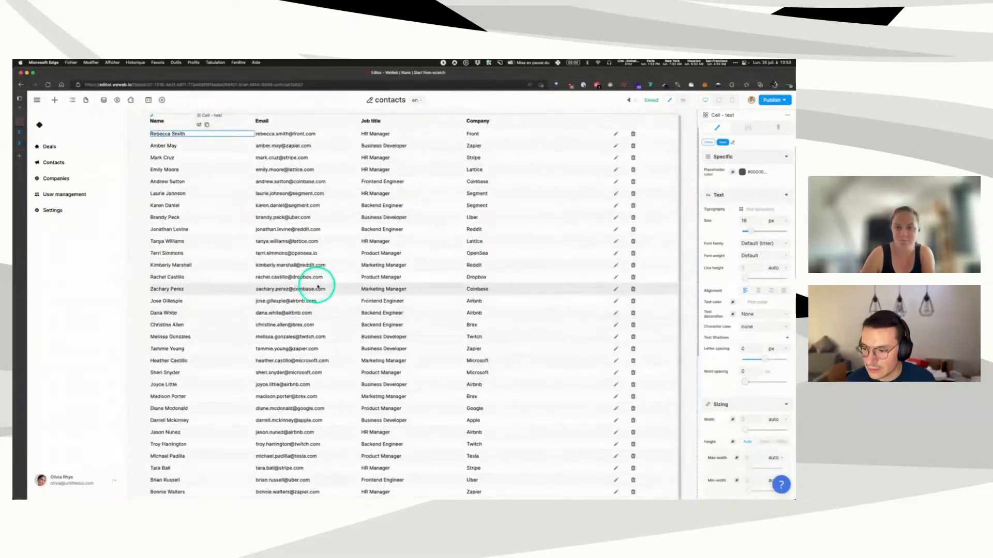